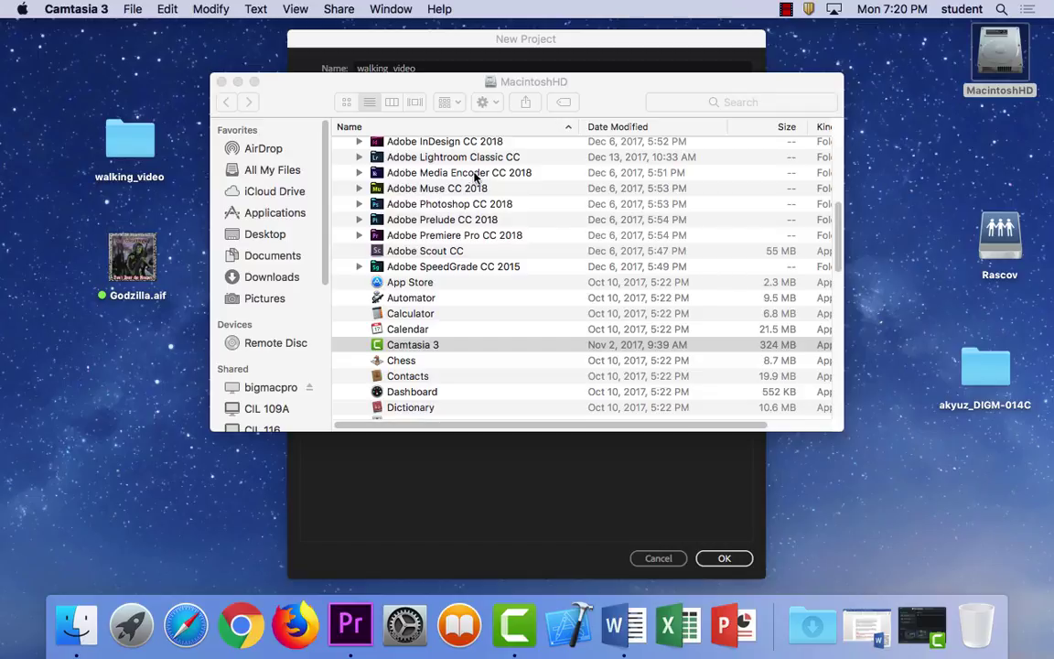
# - Create the walking_video project with its location set to the Desktop's walking_video folder
pyautogui.click(222, 82)
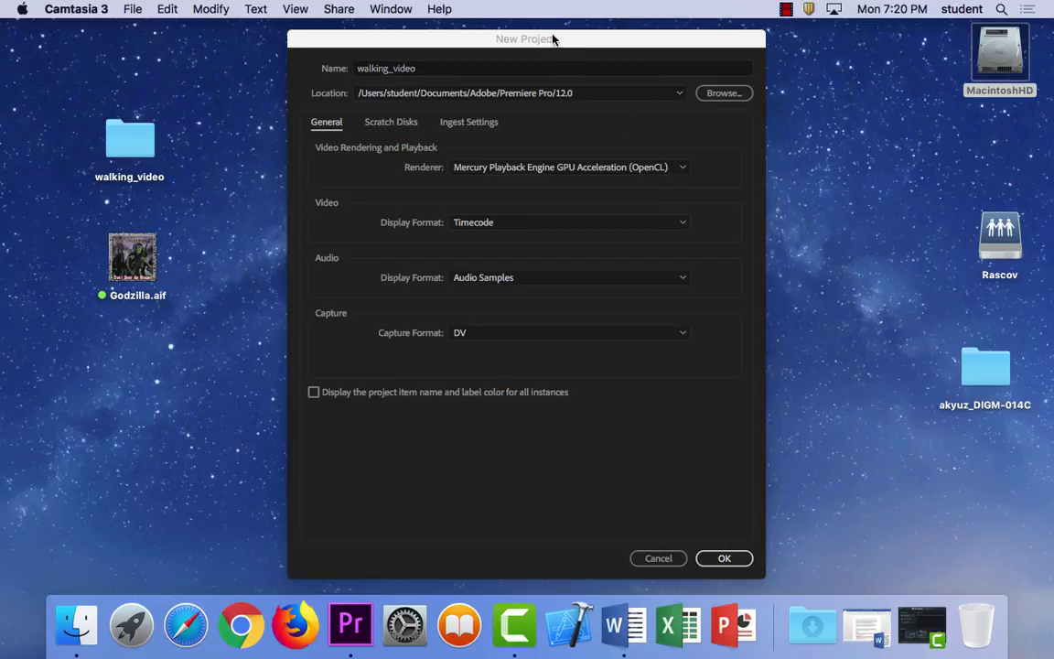
pyautogui.moveTo(499, 37); pyautogui.dragTo(461, 35)
pyautogui.click(686, 92)
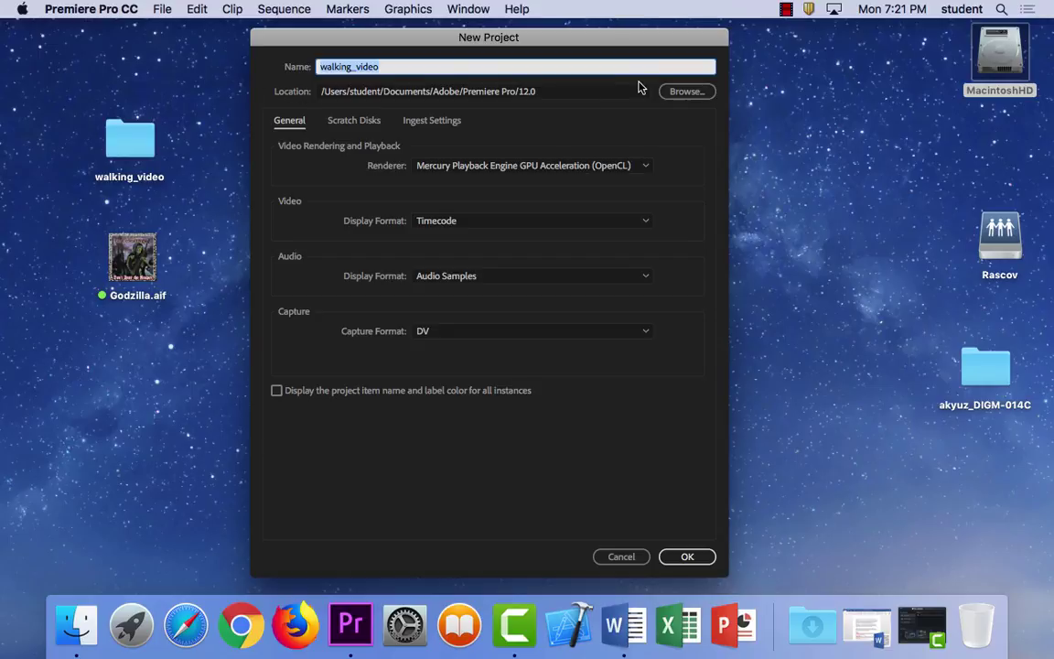
pyautogui.click(690, 93)
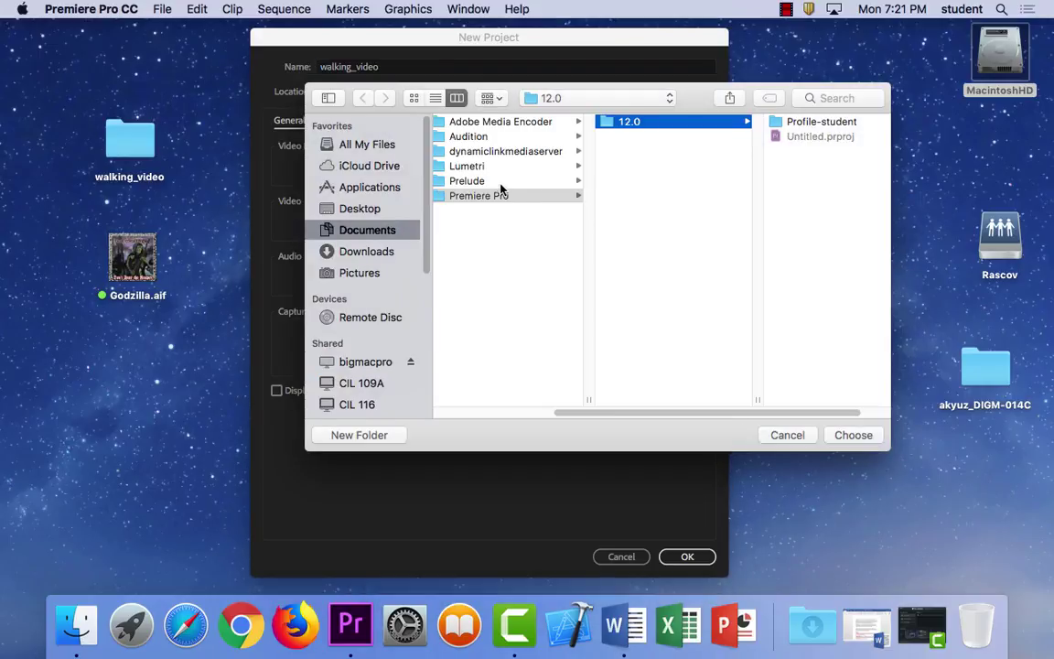
pyautogui.click(370, 210)
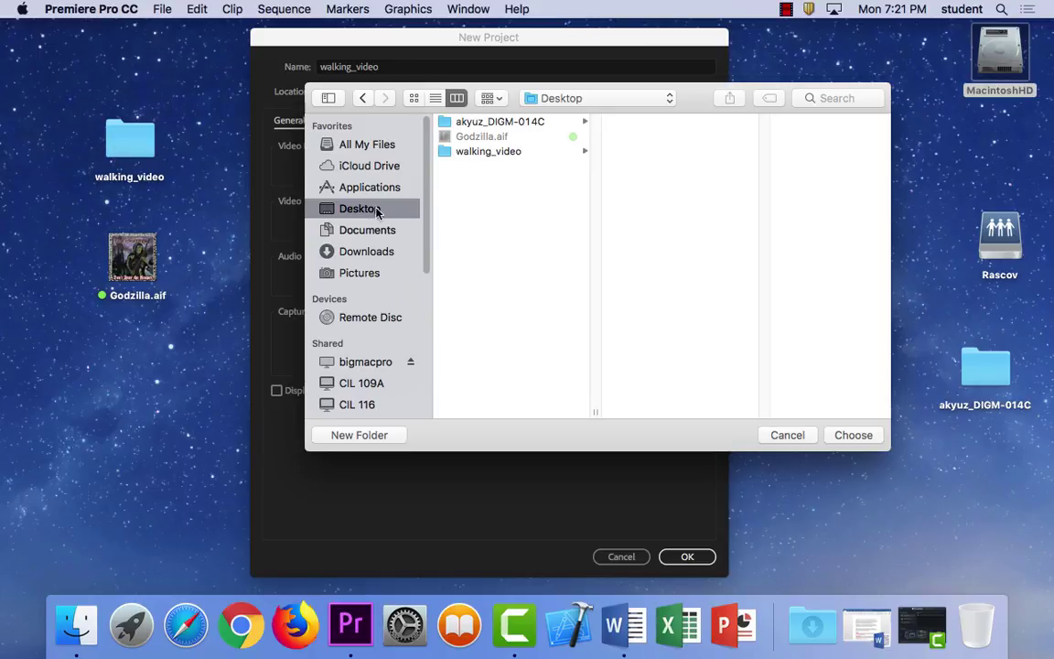
pyautogui.click(489, 151)
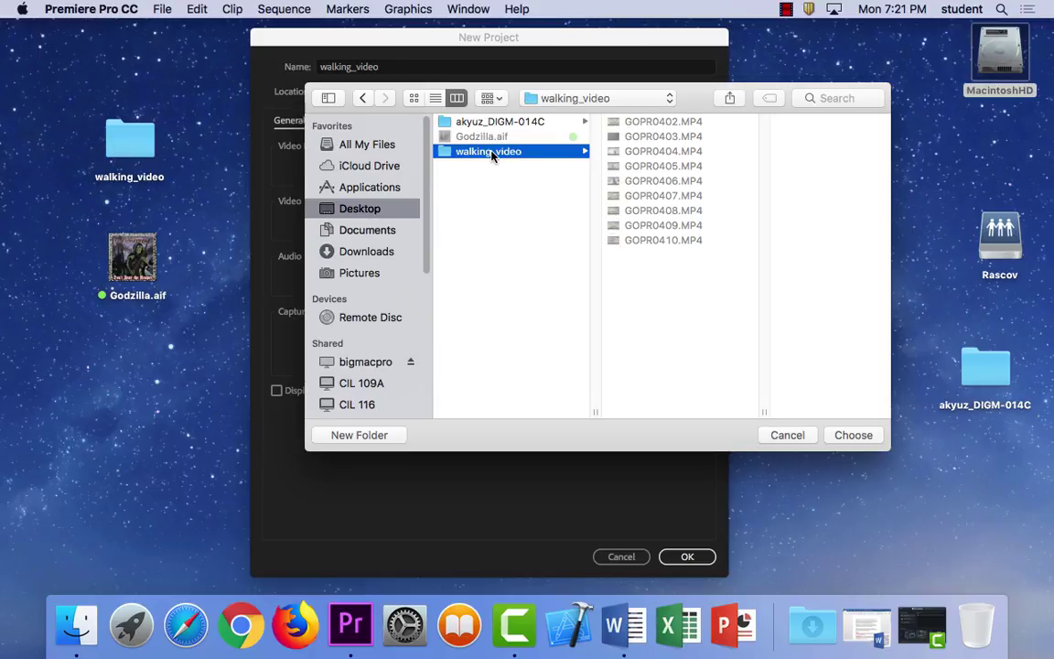
pyautogui.click(863, 436)
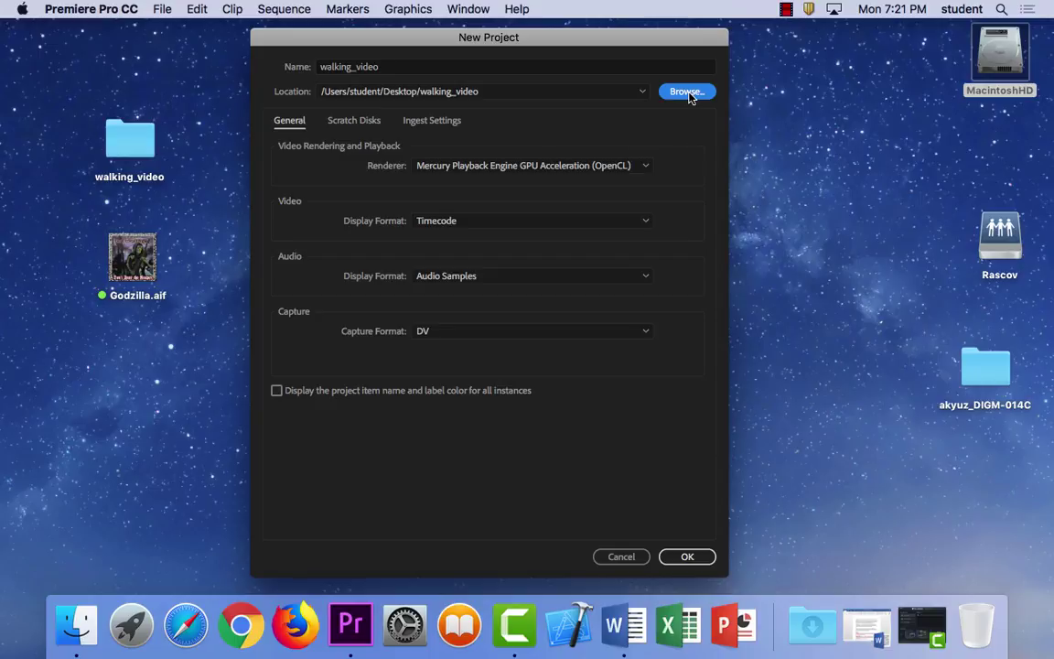
pyautogui.click(698, 558)
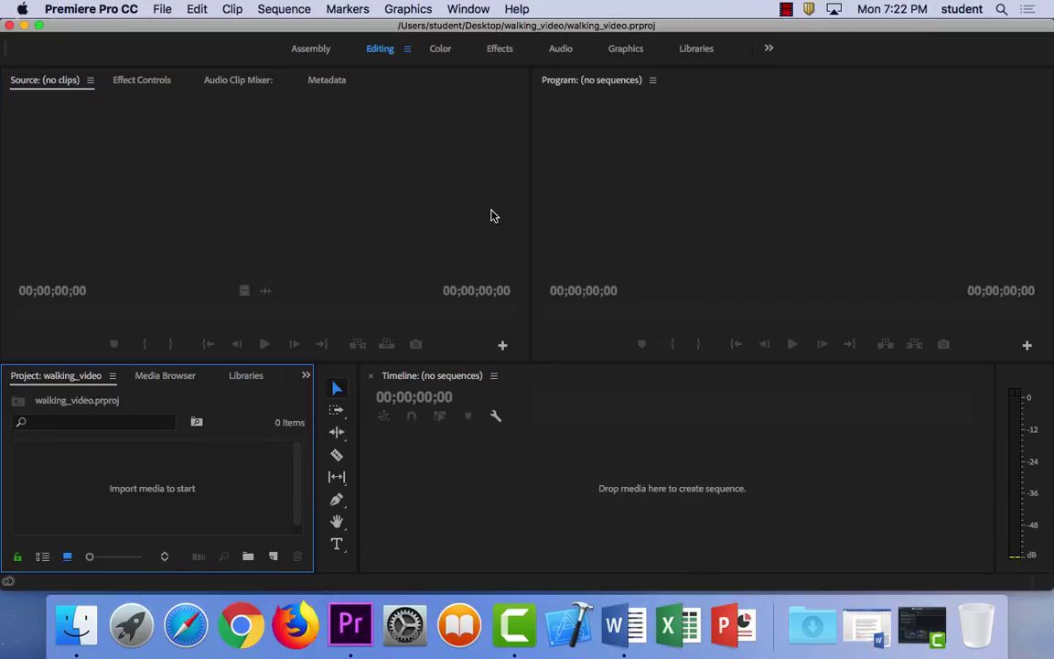
# - Turn on Dock auto-hide in System Preferences, then stretch the Premiere window taller
pyautogui.click(20, 9)
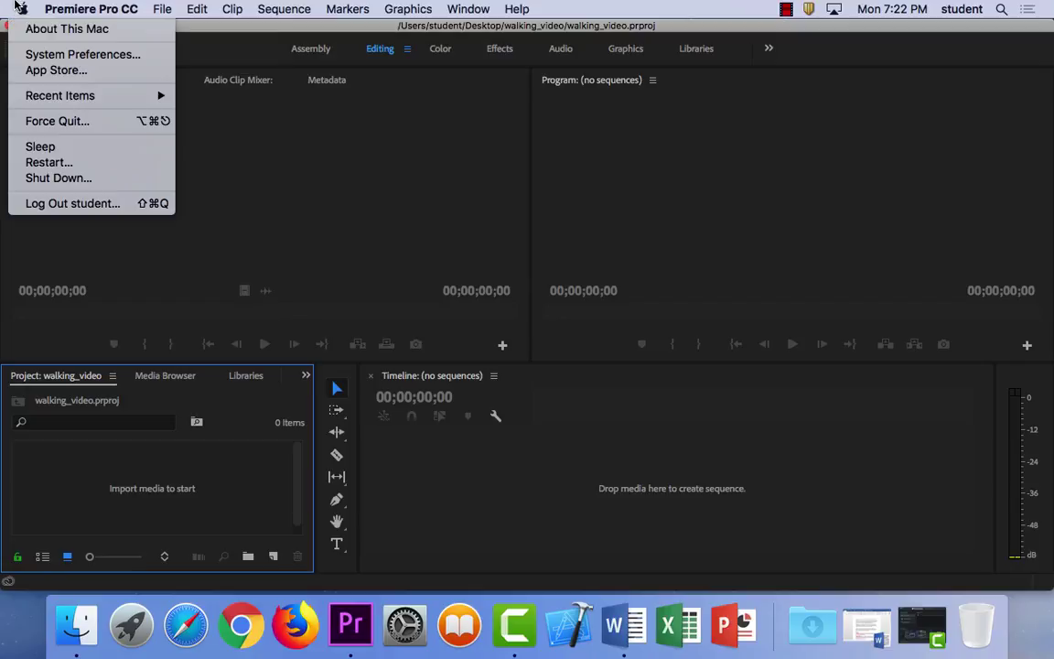
pyautogui.click(83, 56)
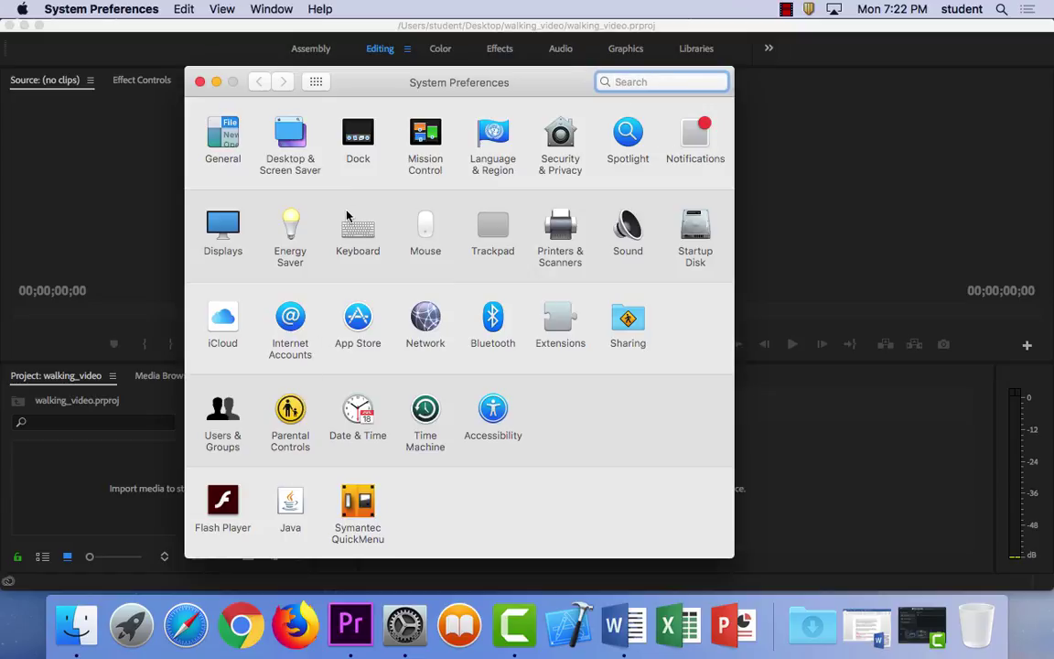
pyautogui.click(362, 139)
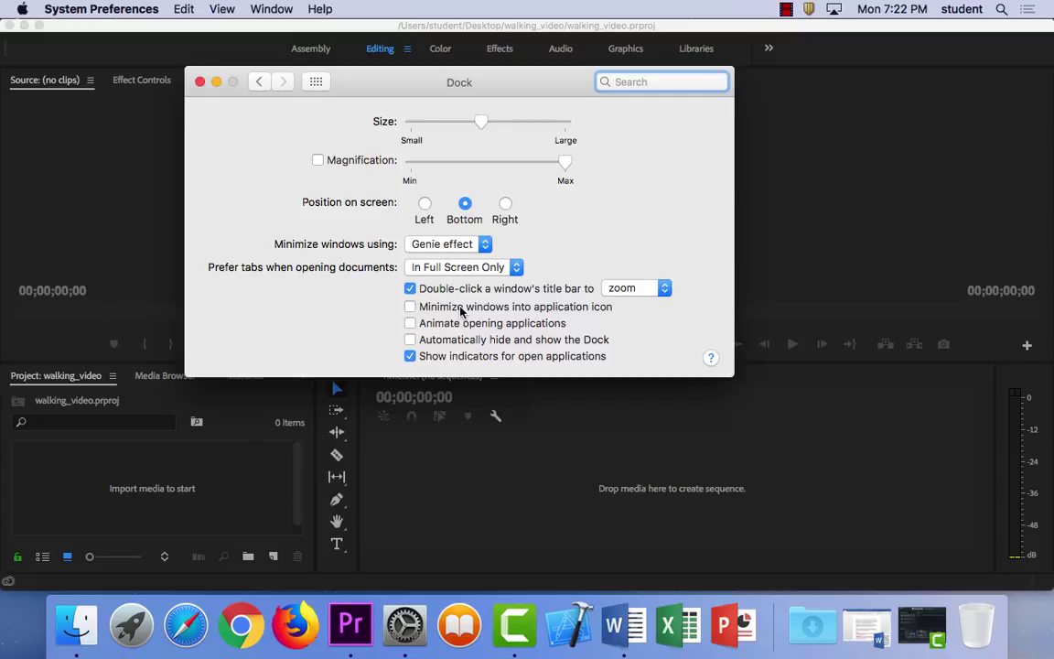
pyautogui.click(457, 342)
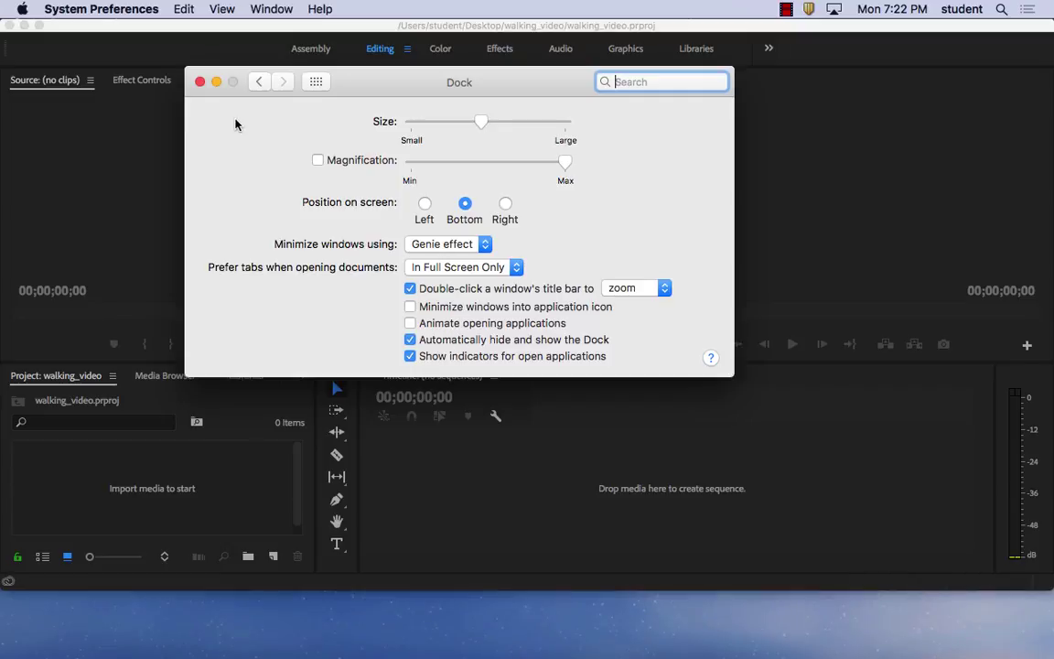
pyautogui.click(199, 82)
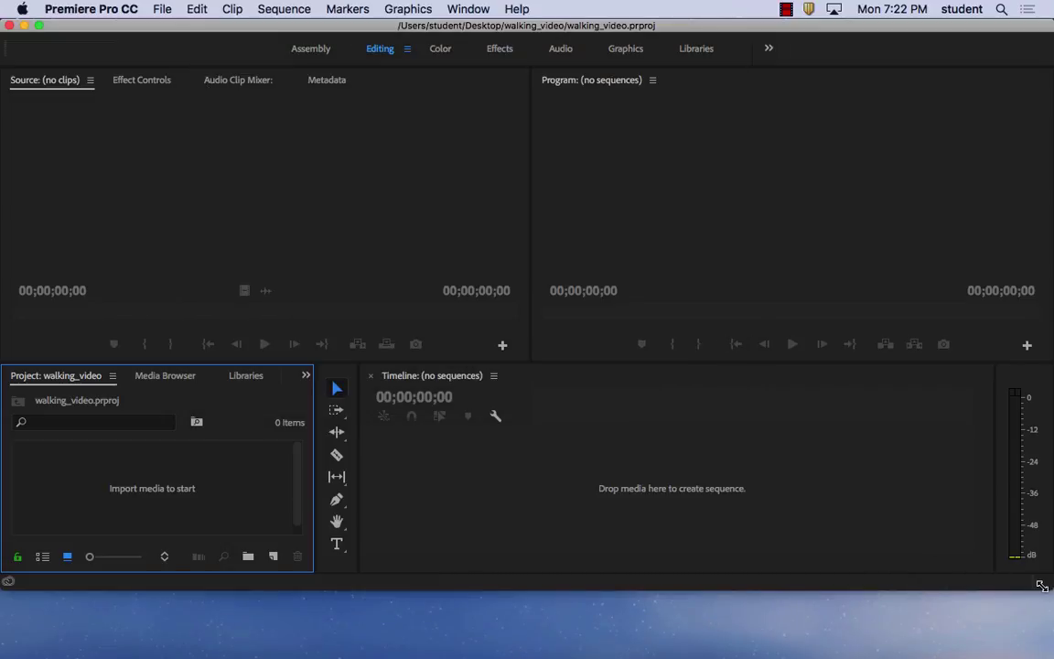
pyautogui.moveTo(1043, 584); pyautogui.dragTo(1048, 645)
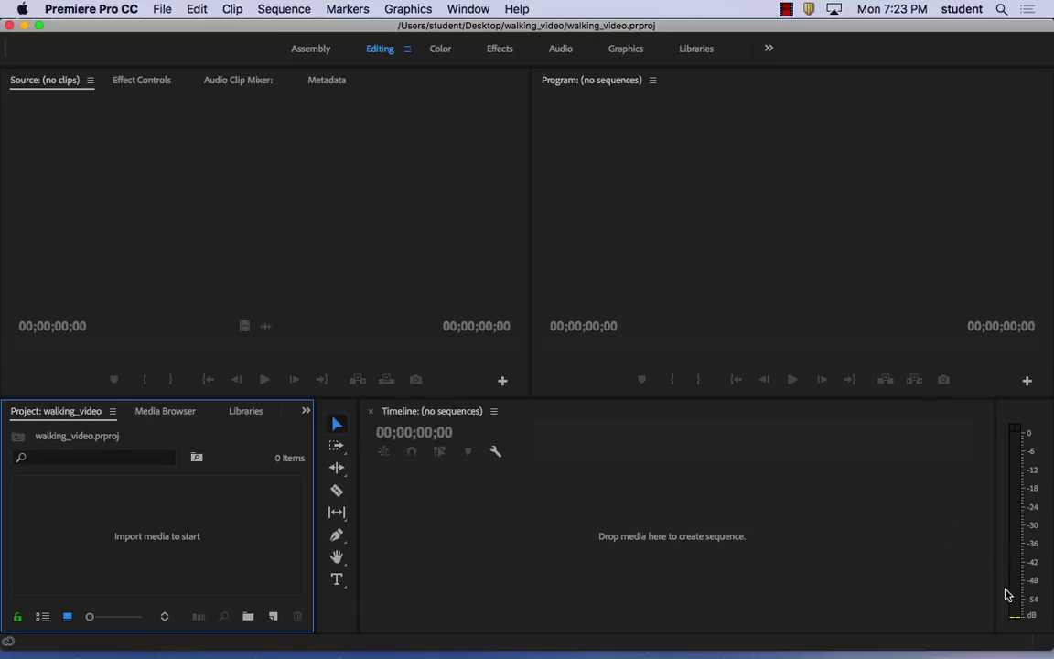
# - Open the File menu to begin importing media
pyautogui.click(162, 8)
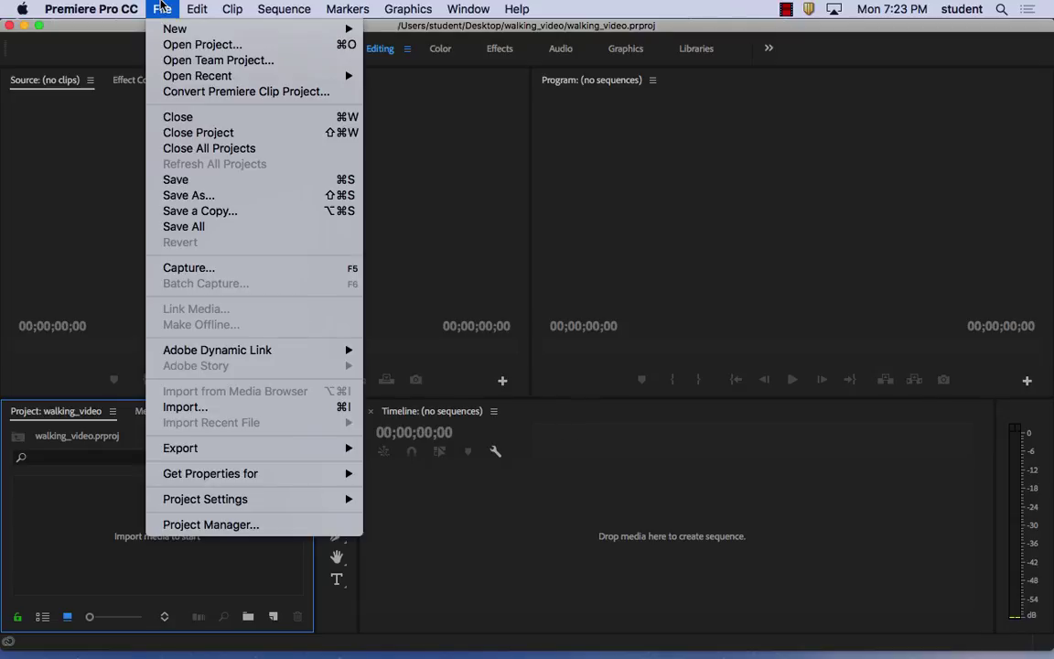
# - Import clips GOPR0402.MP4 through GOPR0410.MP4 from the walking_video folder
pyautogui.click(200, 407)
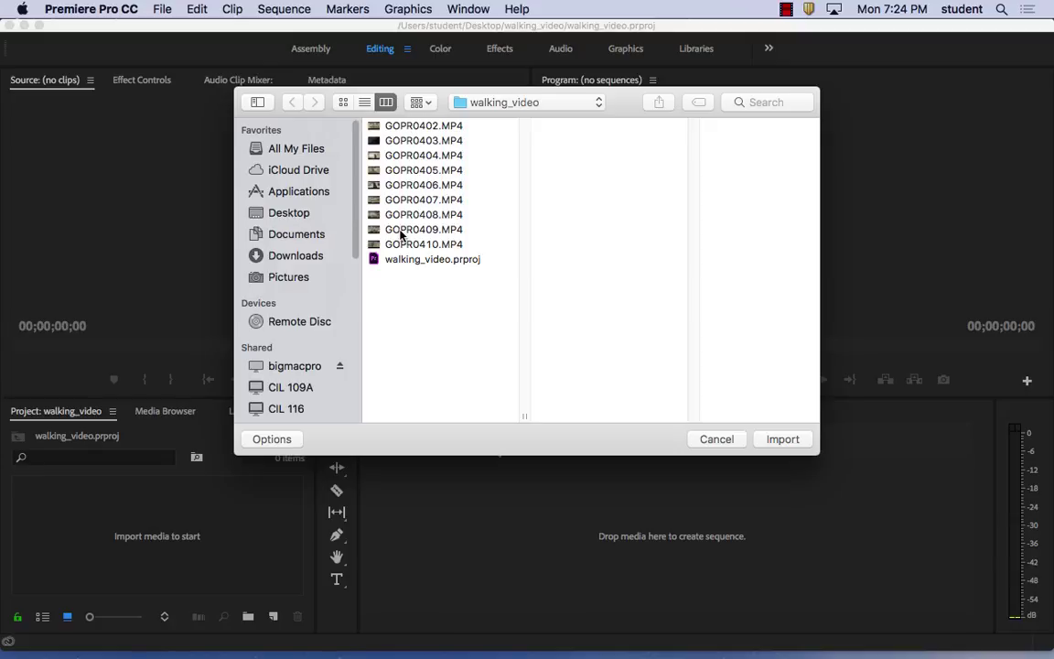
pyautogui.click(415, 127)
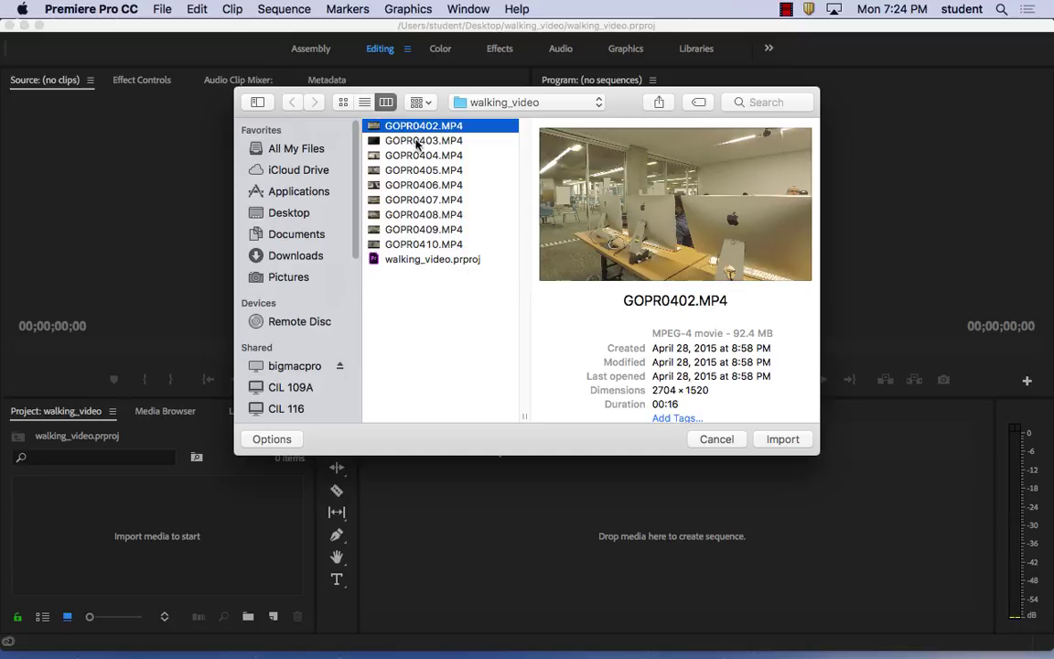
pyautogui.keyDown('shift'); pyautogui.click(438, 245); pyautogui.keyUp('shift')
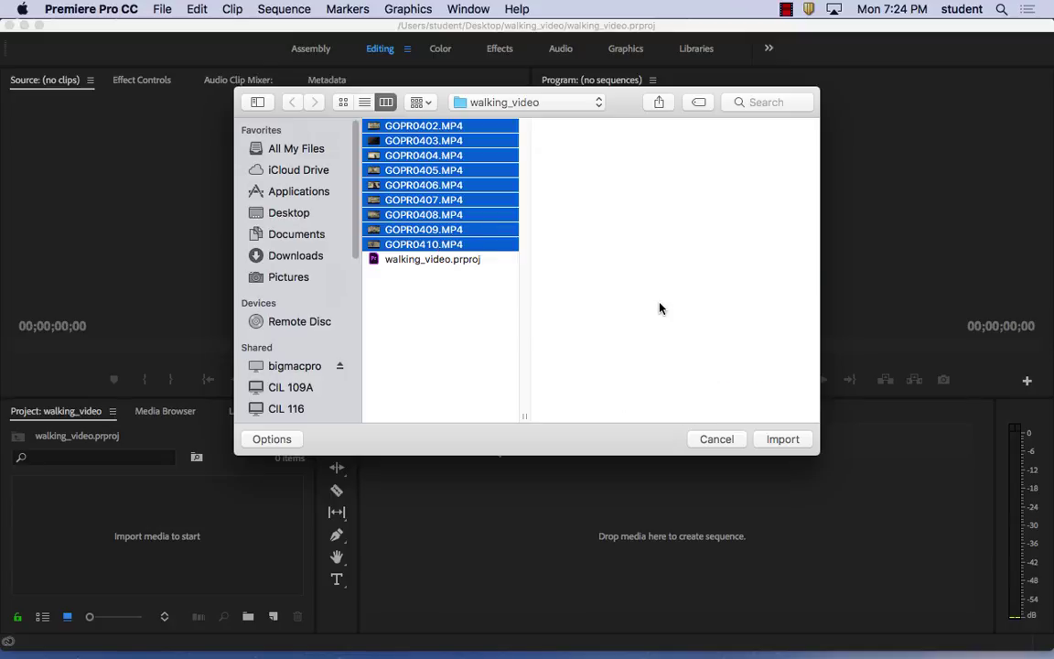
pyautogui.click(783, 441)
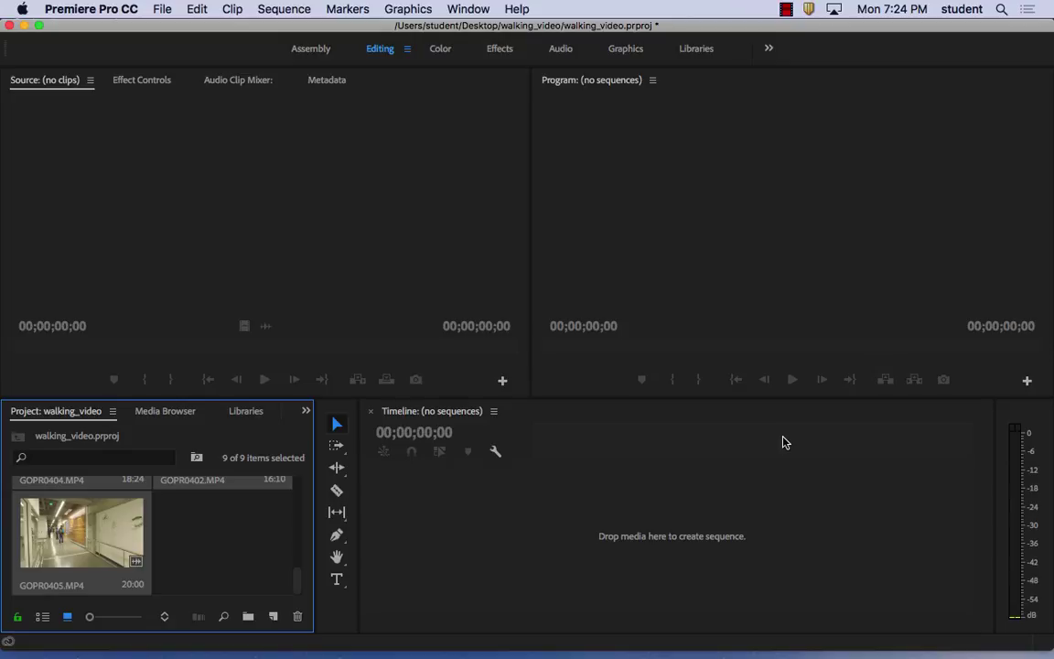
# - Deselect the clips and drag GOPR0405.MP4 onto the timeline to create its sequence
pyautogui.click(219, 523)
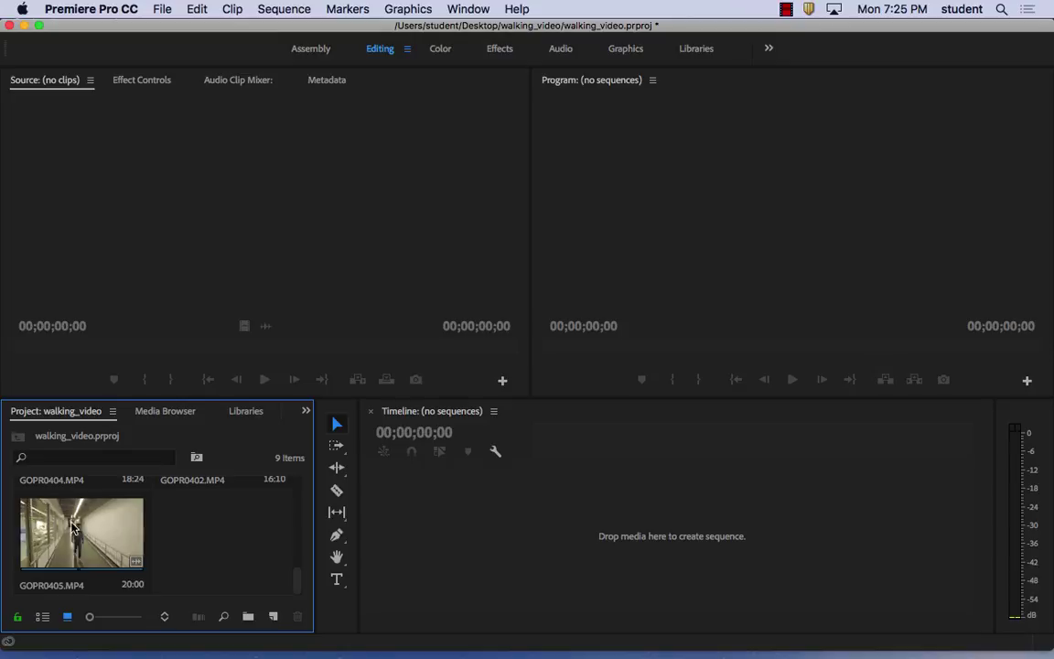
pyautogui.moveTo(81, 536); pyautogui.dragTo(694, 528)
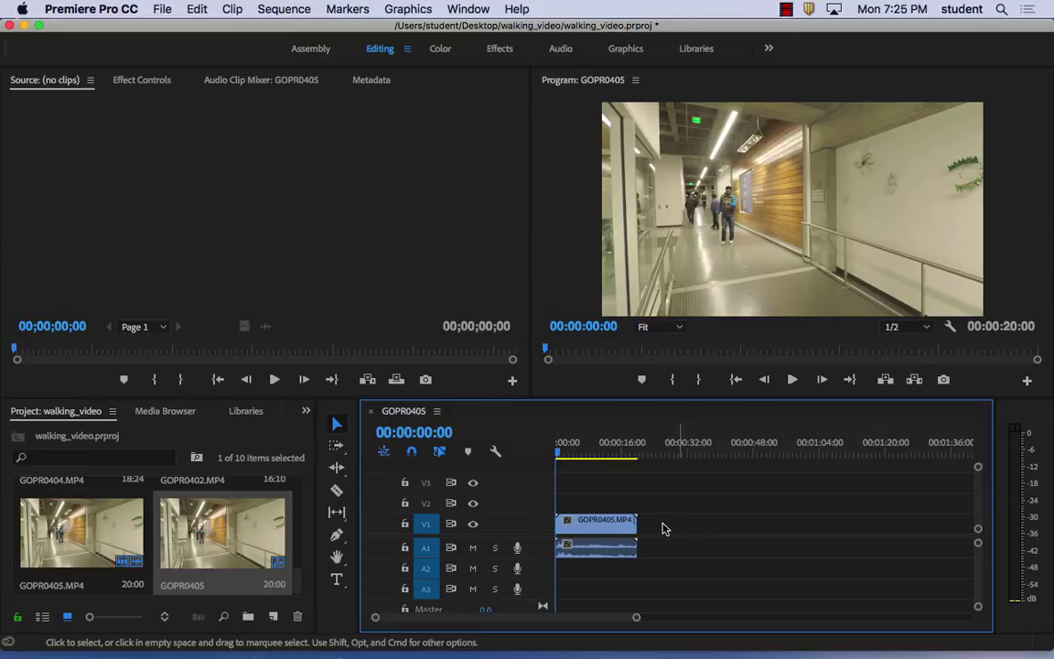
# - Delete the GOPR0405 clip from the timeline, leaving the sequence empty
pyautogui.click(607, 528)
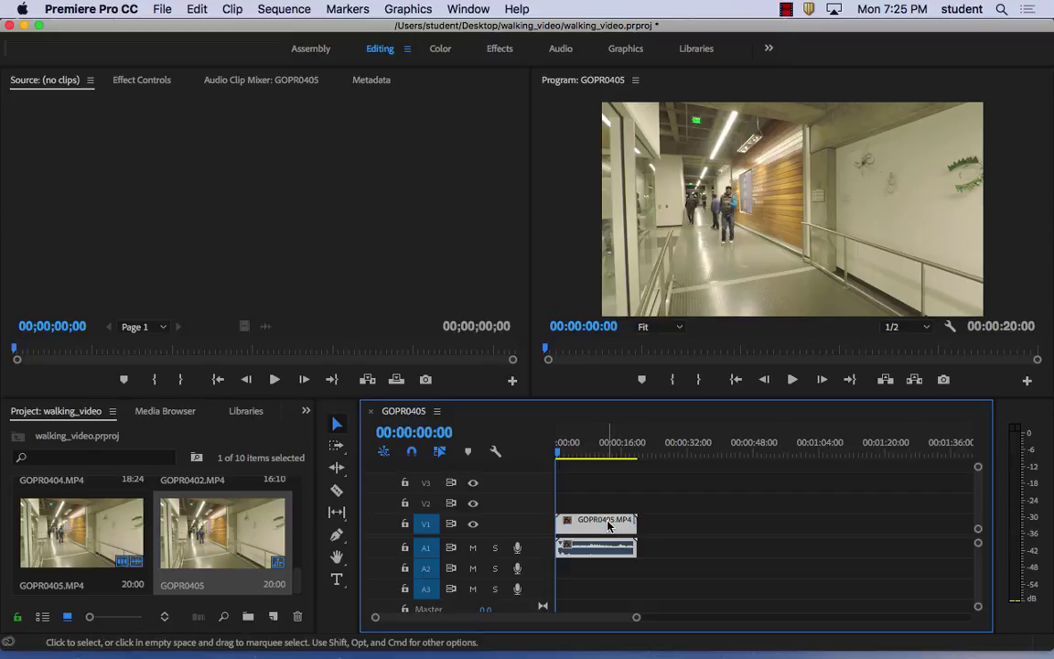
pyautogui.press('Delete')
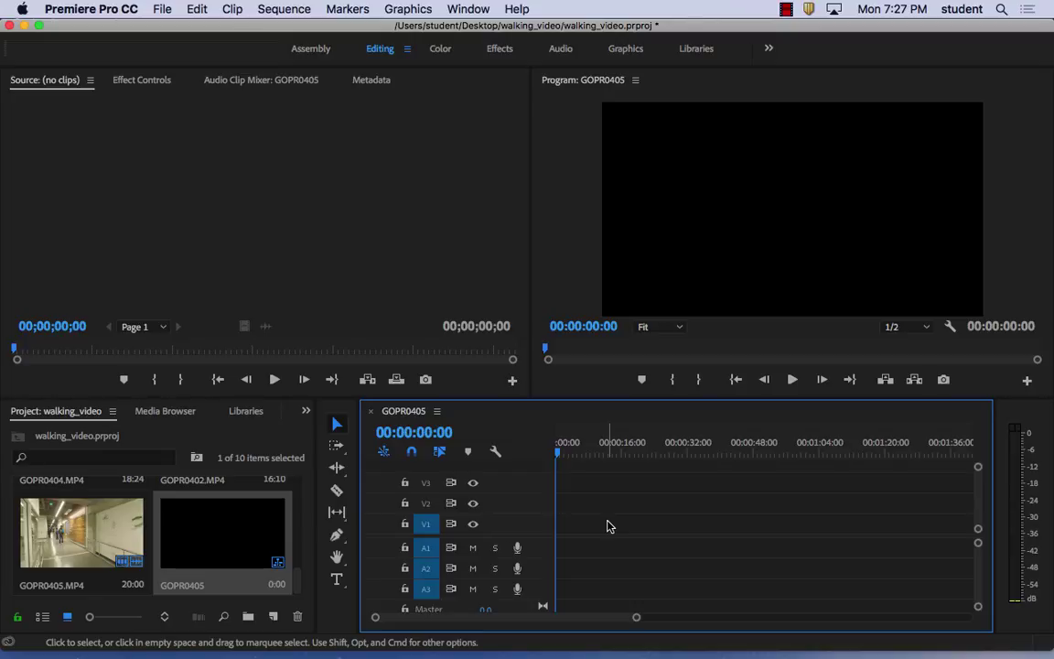
# - Rename the GOPR0405 sequence in the Project panel to 'my video'
pyautogui.click(194, 586)
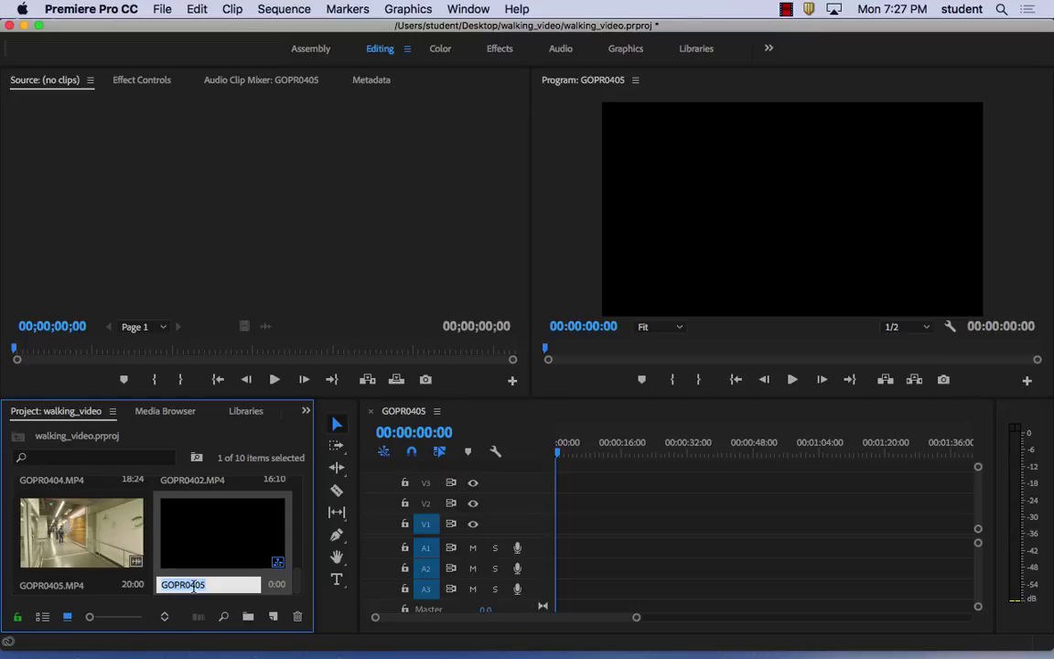
pyautogui.write('my video')
pyautogui.press('Return')
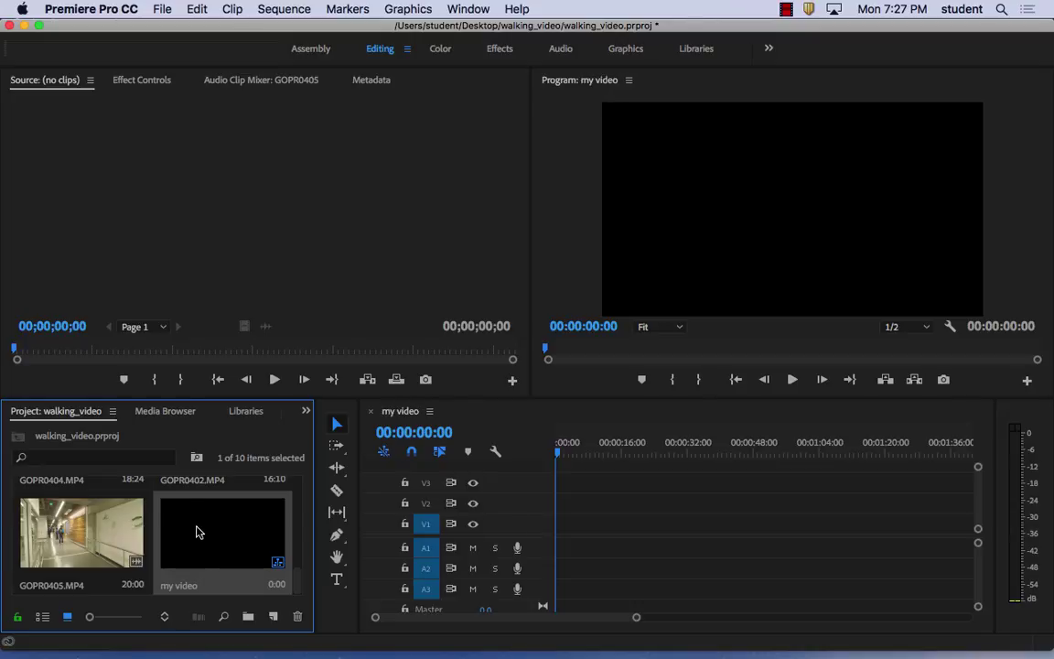
pyautogui.click(179, 586)
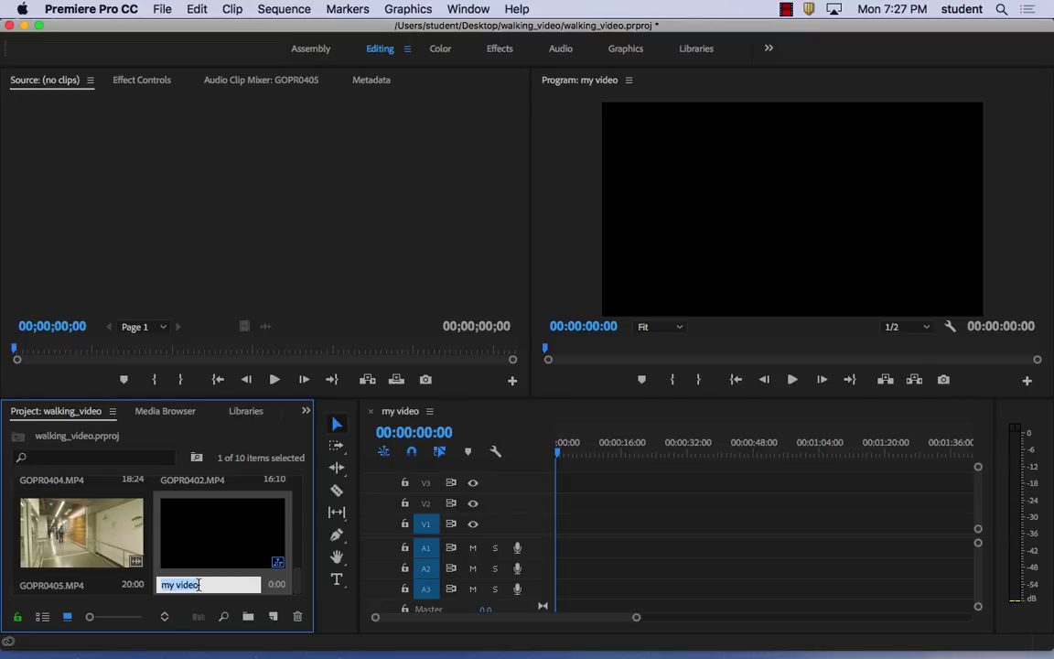
pyautogui.press('Return')
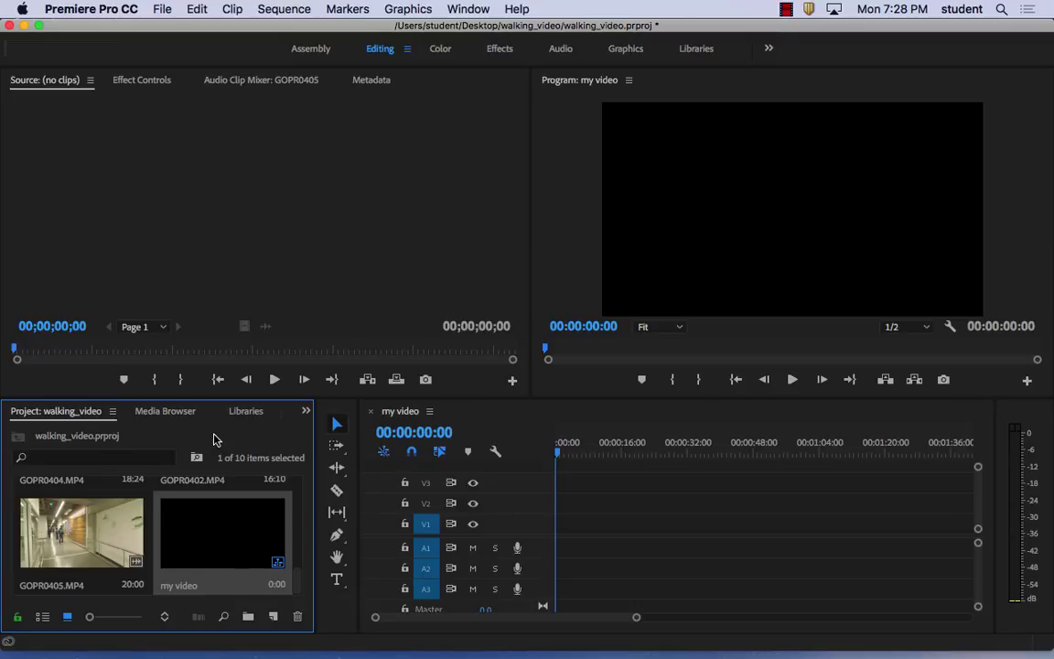
# - Drag the panel dividers to enlarge the Project panel to three thumbnails per row
pyautogui.moveTo(209, 400); pyautogui.dragTo(244, 316)
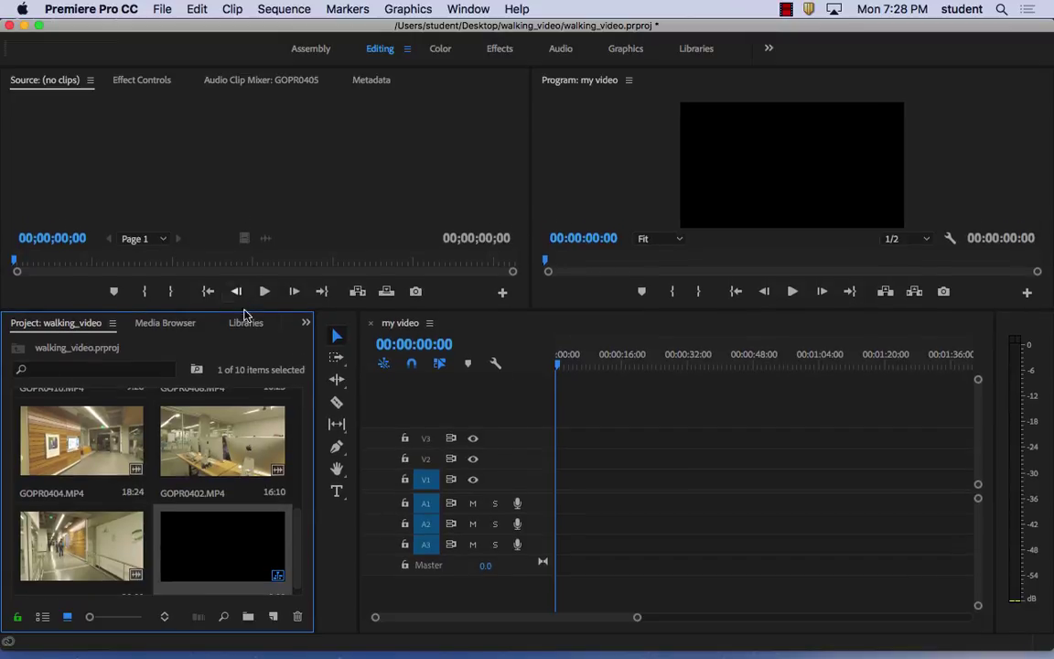
pyautogui.moveTo(314, 393); pyautogui.dragTo(474, 379)
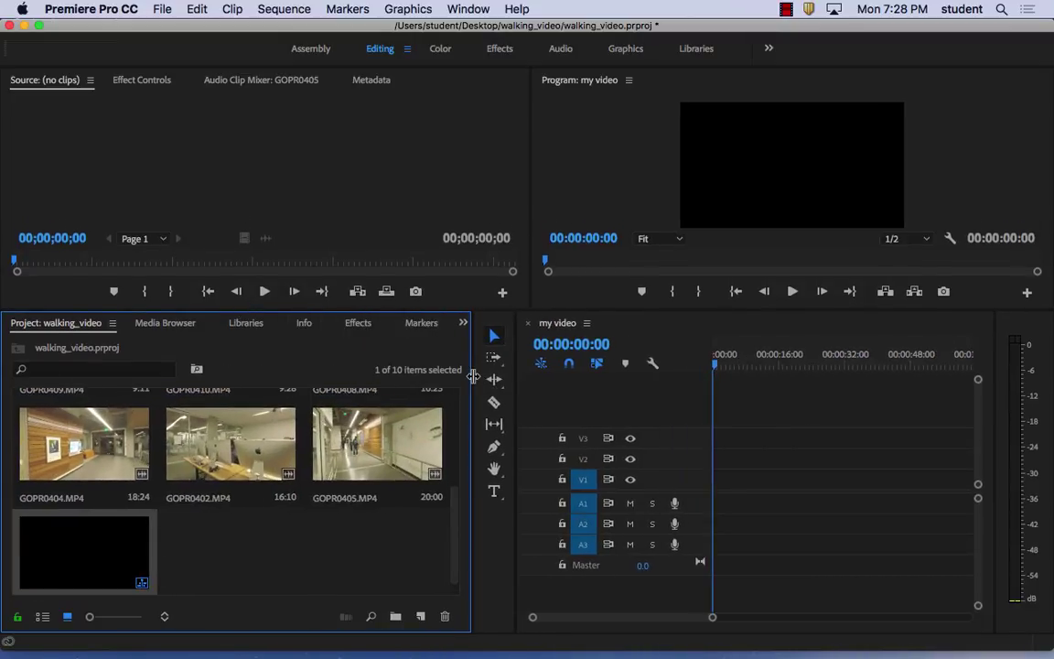
pyautogui.moveTo(459, 538); pyautogui.dragTo(461, 400)
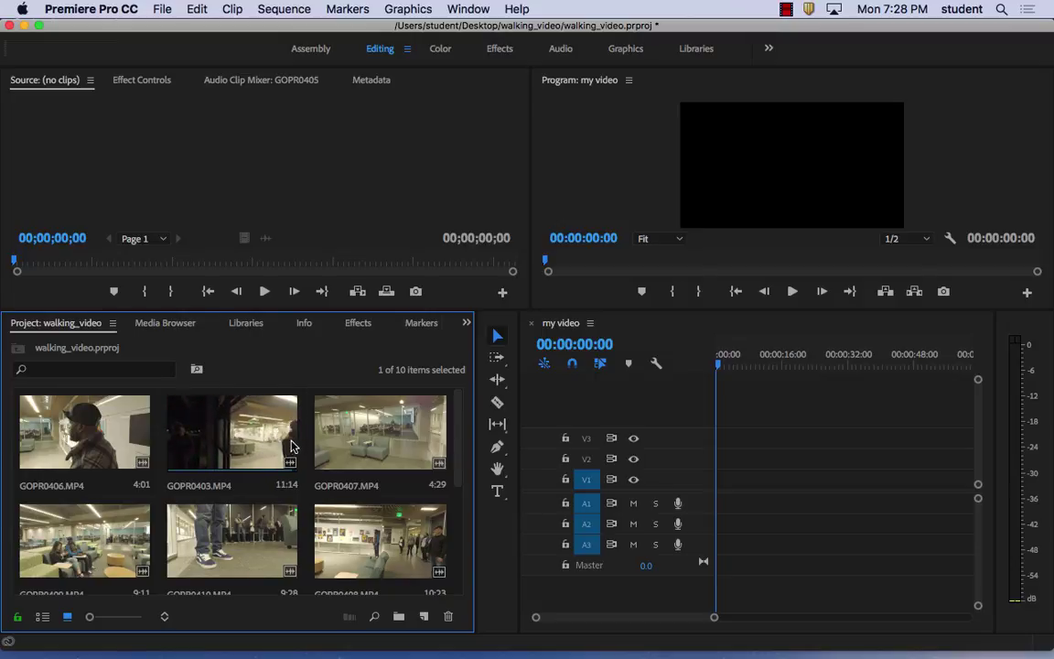
# - Load GOPR0403.MP4 into the Source monitor and enlarge the monitor
pyautogui.click(226, 434)
pyautogui.doubleClick(227, 433)
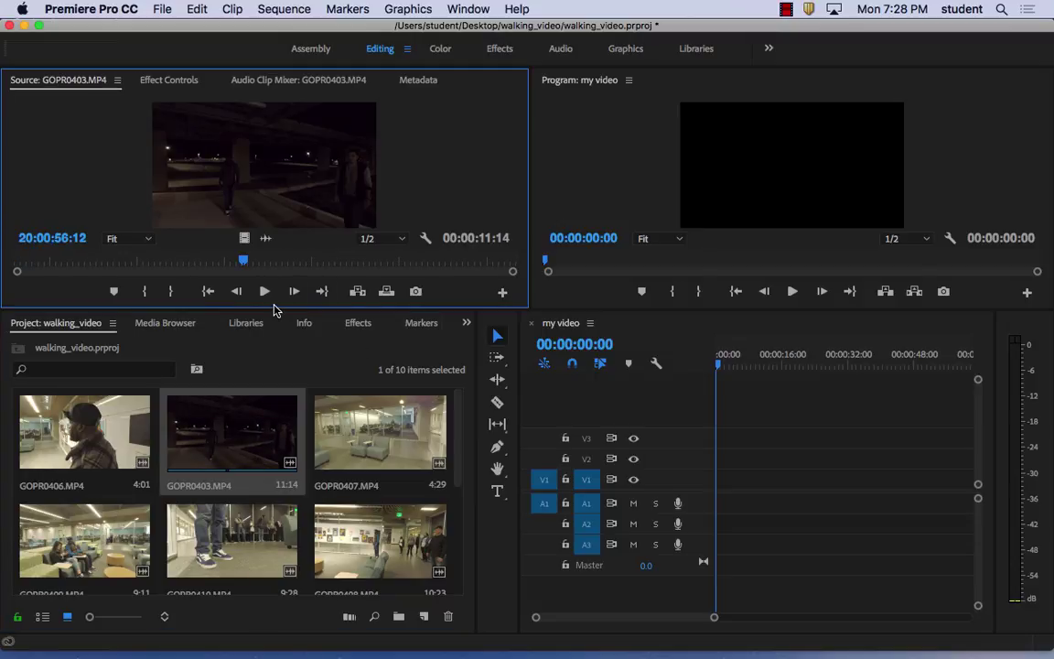
pyautogui.moveTo(275, 309); pyautogui.dragTo(281, 395)
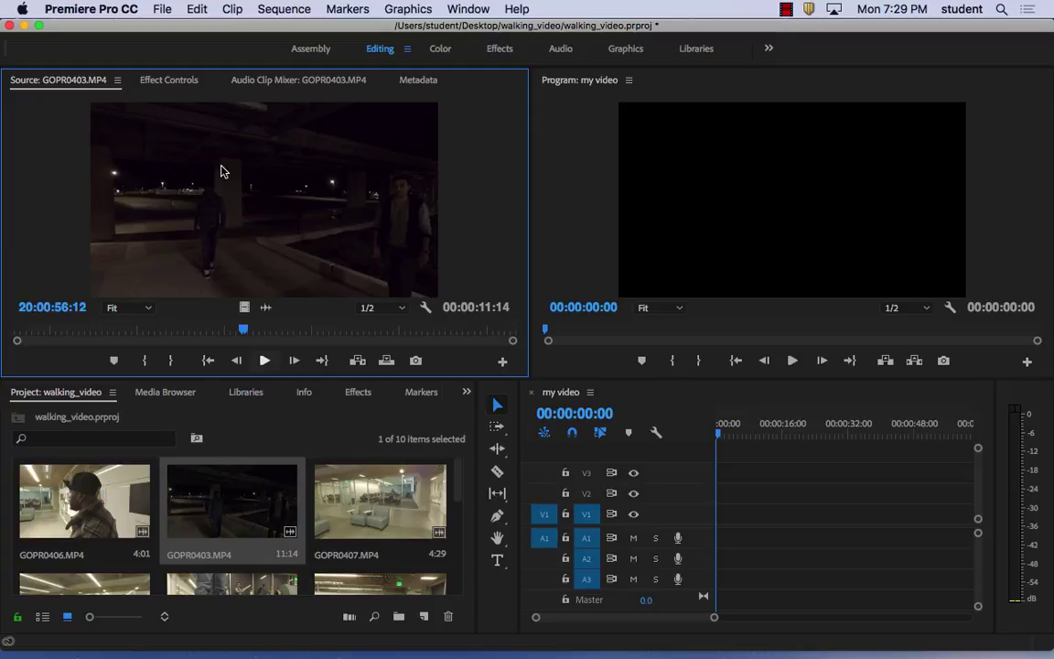
pyautogui.moveTo(243, 330); pyautogui.dragTo(18, 300)
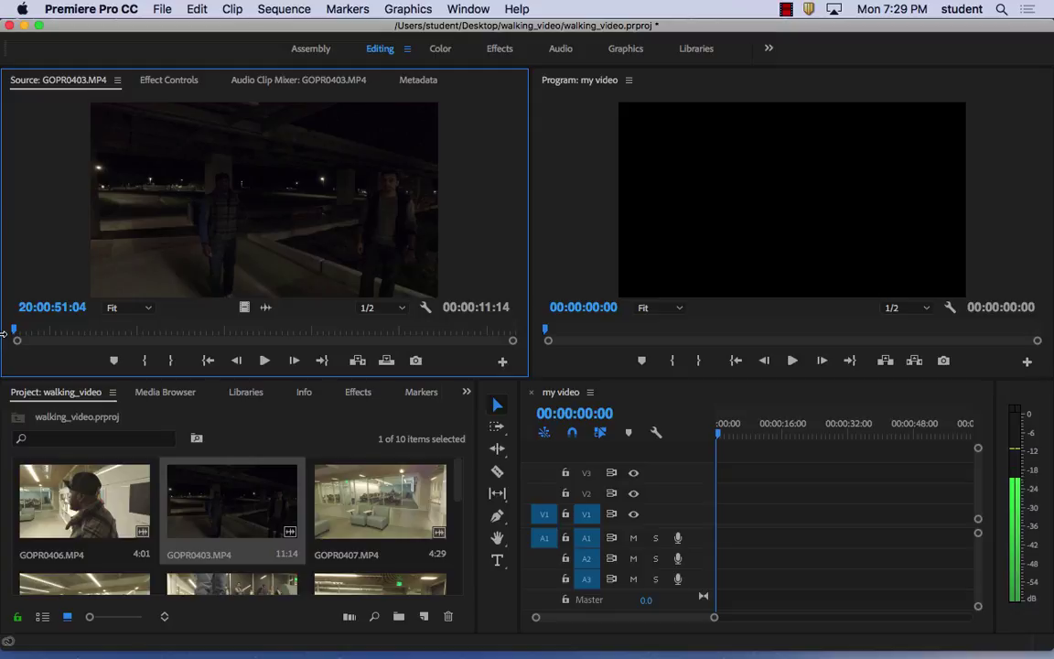
pyautogui.click(265, 361)
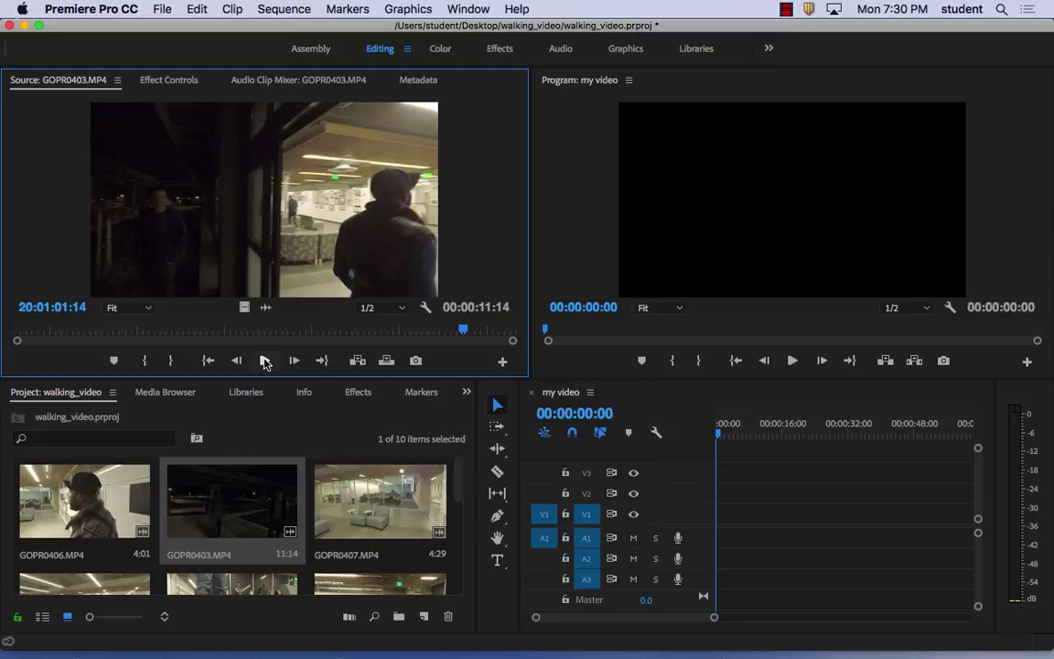
pyautogui.click(265, 360)
pyautogui.click(409, 333)
pyautogui.moveTo(409, 336); pyautogui.dragTo(274, 334)
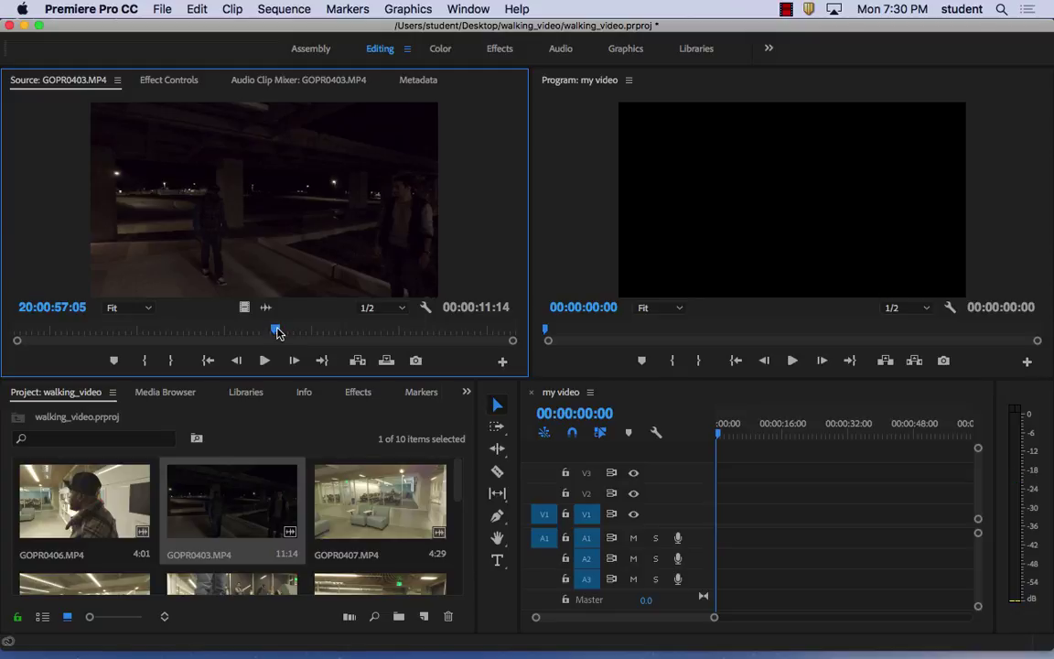
# - Mark a 4:09 In/Out range on GOPR0403 and insert it at the start of my video
pyautogui.click(144, 363)
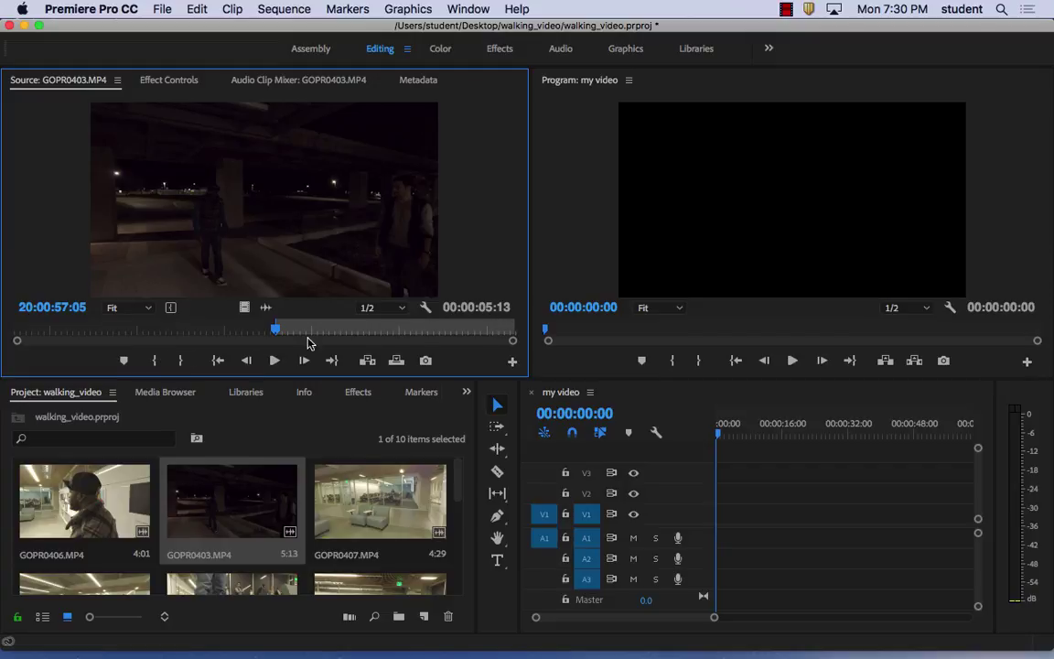
pyautogui.moveTo(309, 333); pyautogui.dragTo(469, 330)
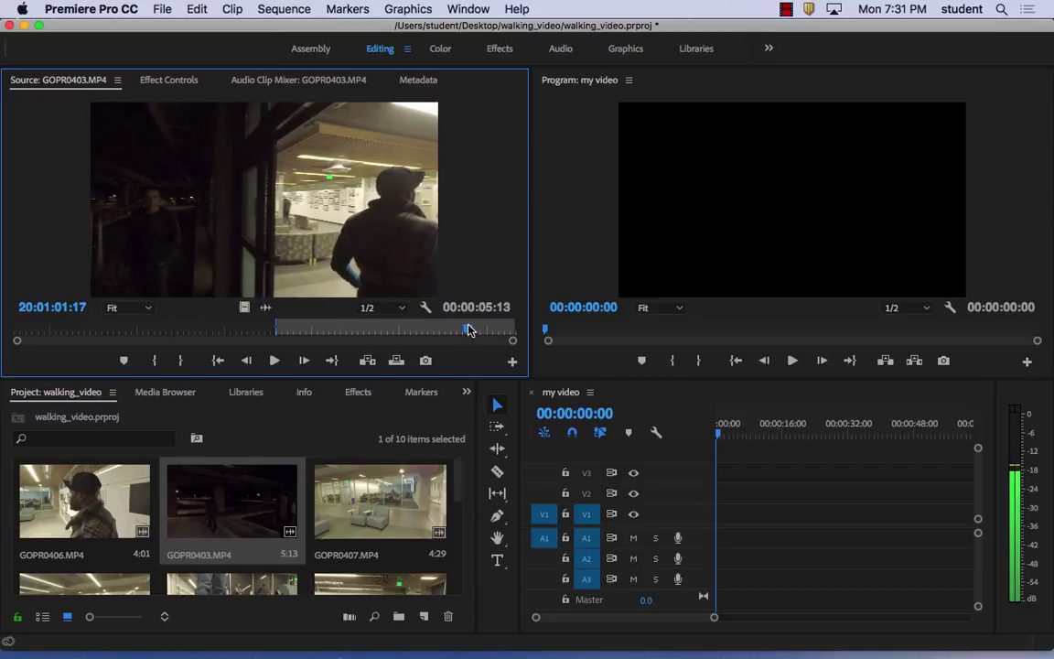
pyautogui.click(181, 361)
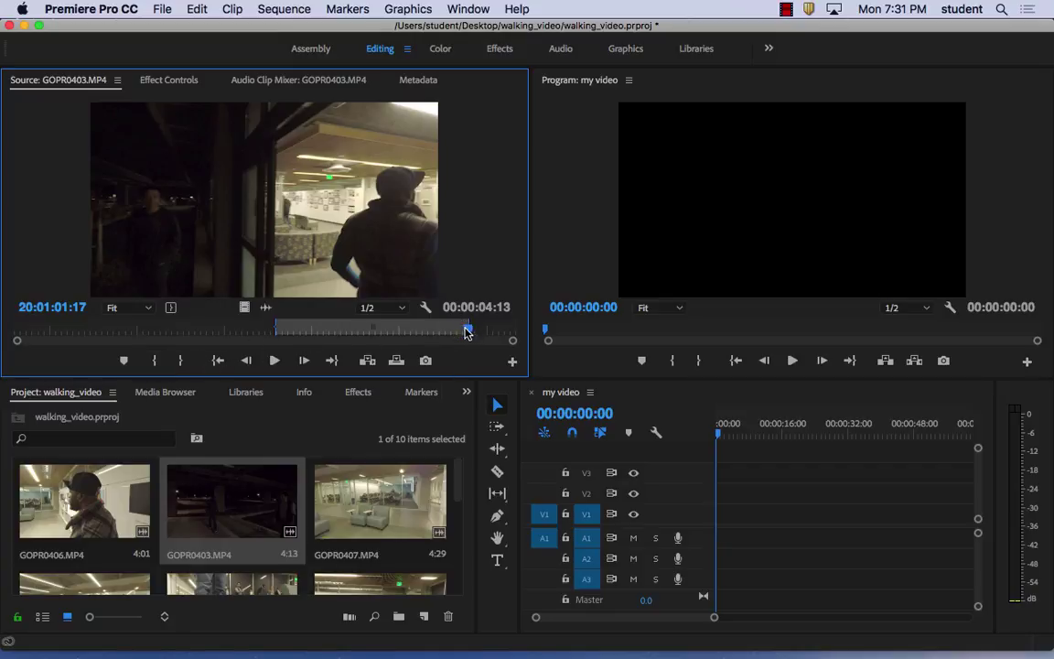
pyautogui.moveTo(468, 330); pyautogui.dragTo(281, 328)
pyautogui.click(154, 362)
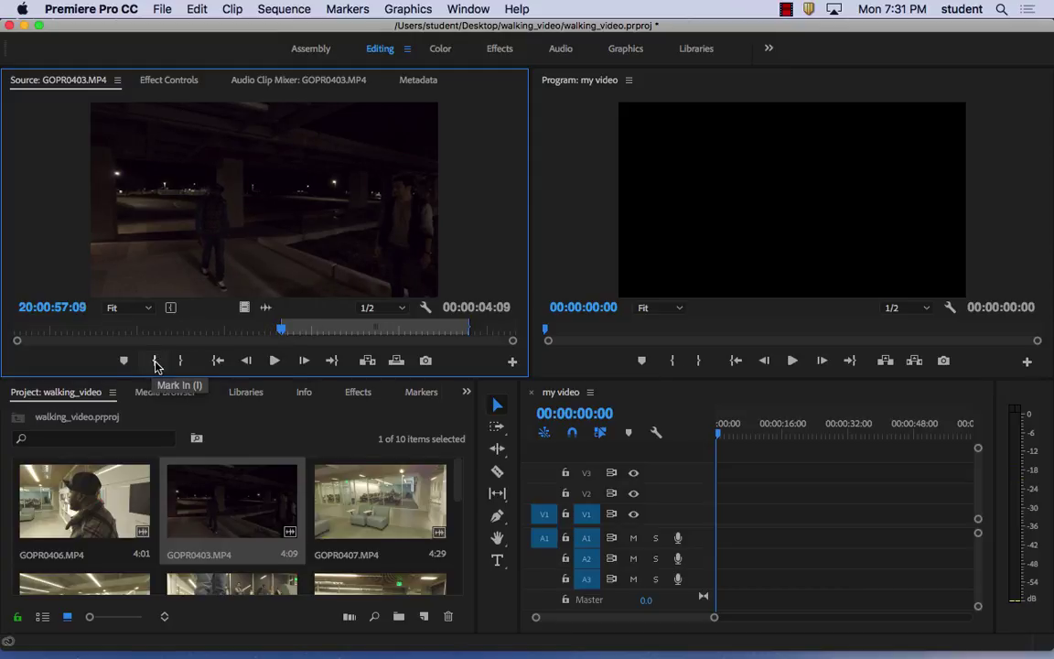
pyautogui.moveTo(284, 322); pyautogui.dragTo(474, 328)
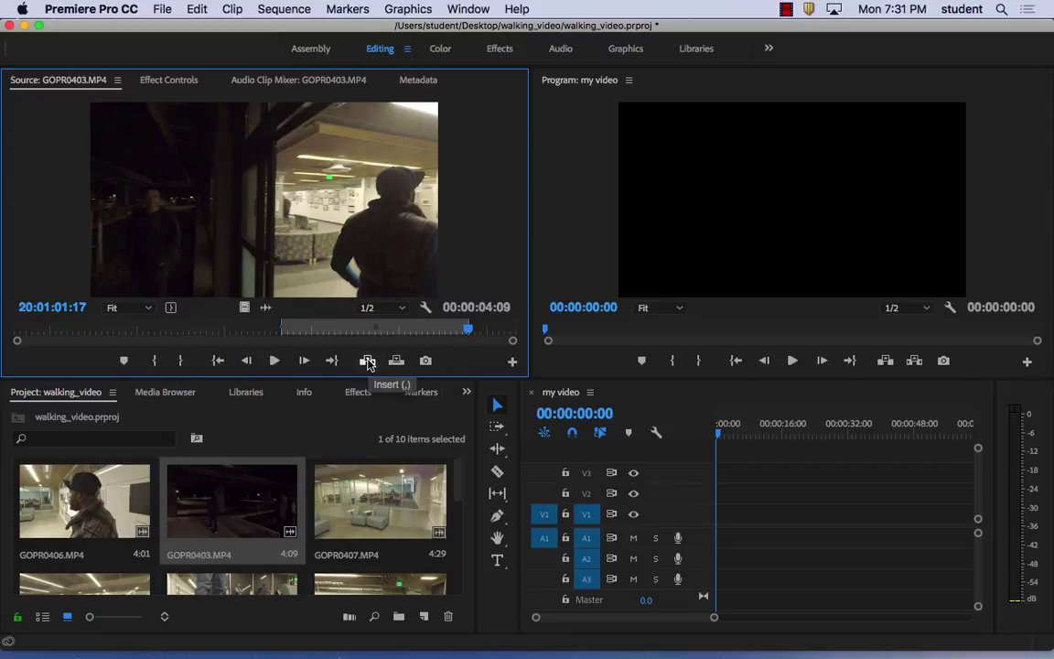
pyautogui.click(367, 361)
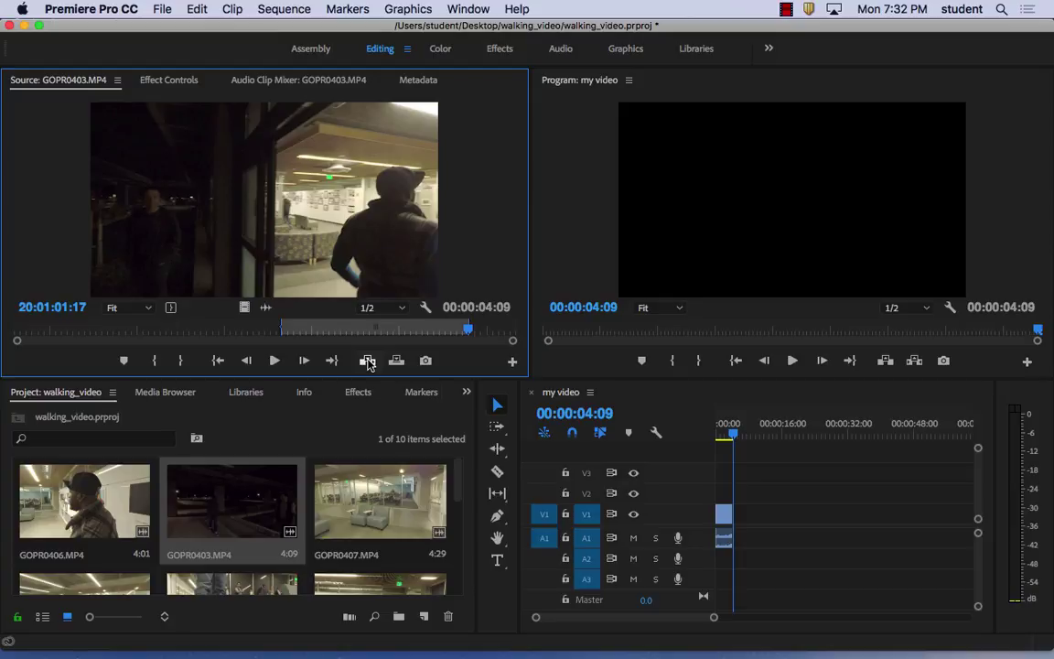
# - Scroll the Project panel down to show GOPR0404, GOPR0402 and GOPR0405
pyautogui.moveTo(460, 489)
pyautogui.mouseDown()
pyautogui.moveTo(461, 521)
pyautogui.moveTo(461, 487)
pyautogui.mouseUp()
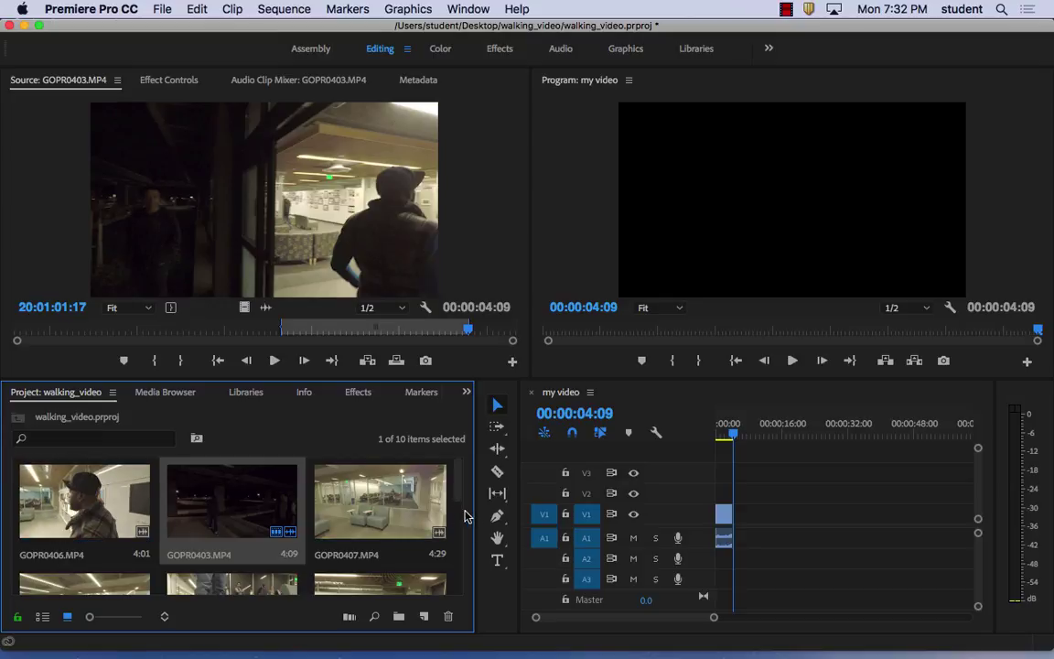
pyautogui.moveTo(459, 506); pyautogui.dragTo(462, 558)
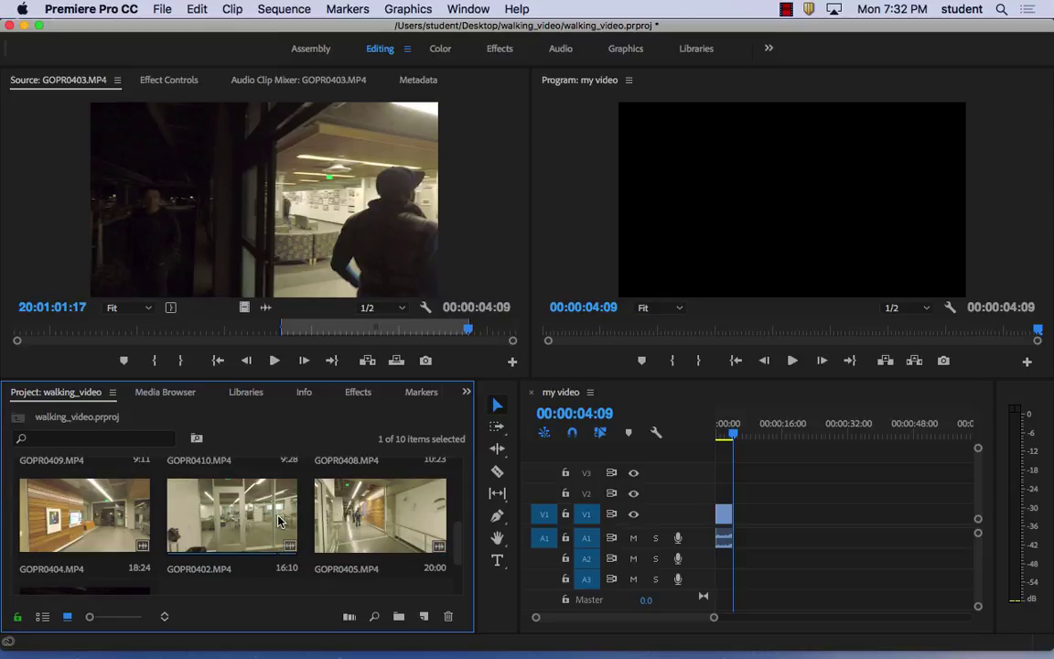
# - Insert a 6:23 section of GOPR0404 after the GOPR0403 clip, bringing the sequence to 00:00:11:02
pyautogui.doubleClick(93, 521)
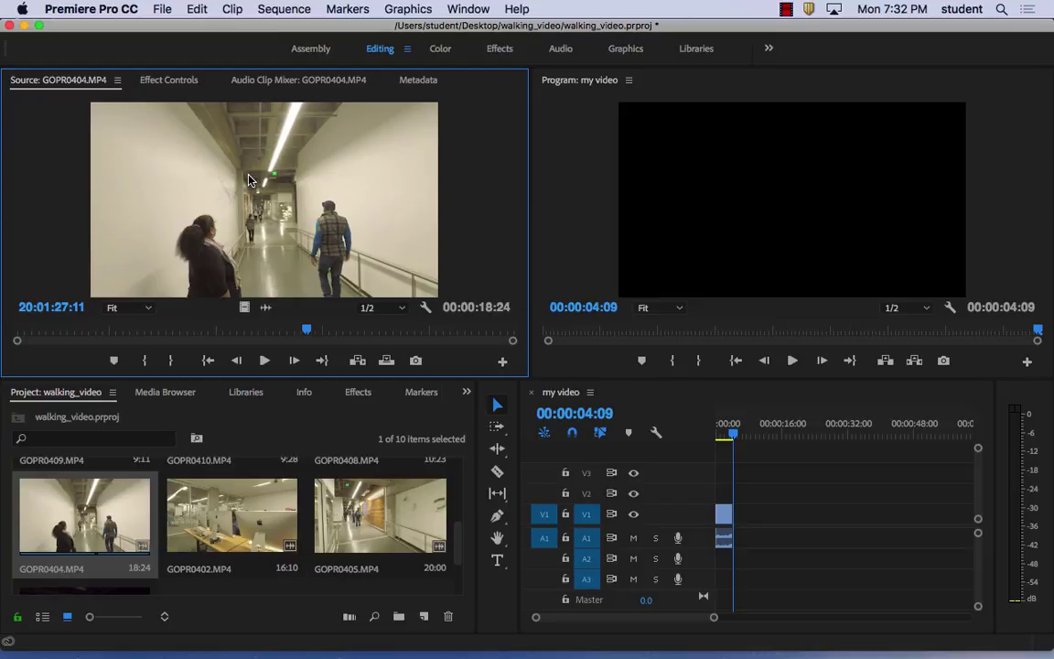
pyautogui.moveTo(306, 330); pyautogui.dragTo(227, 320)
pyautogui.click(145, 364)
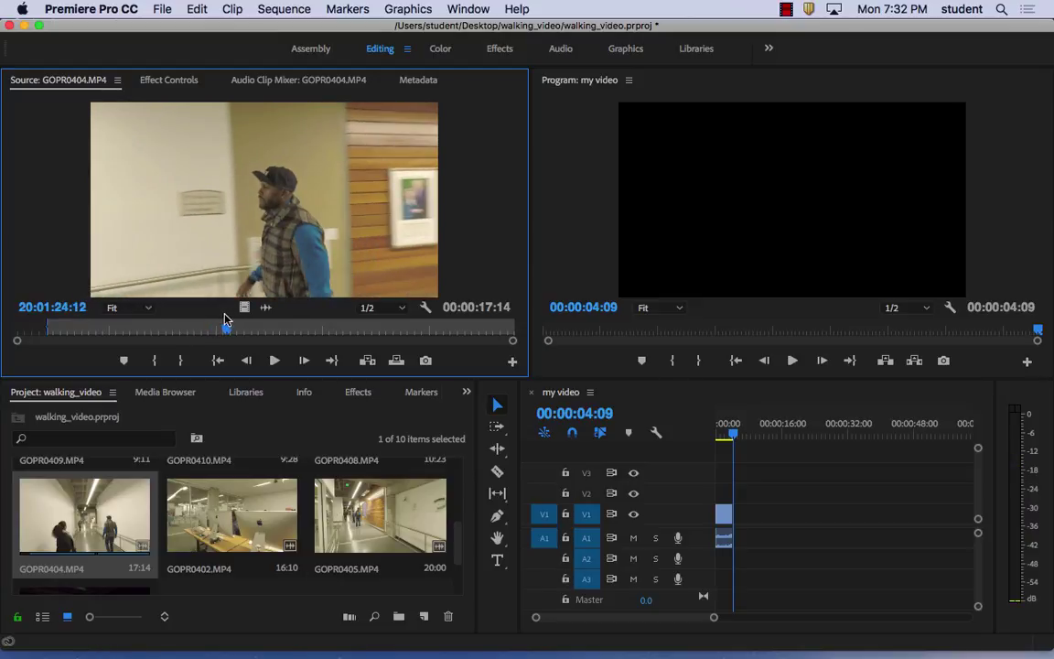
pyautogui.click(181, 361)
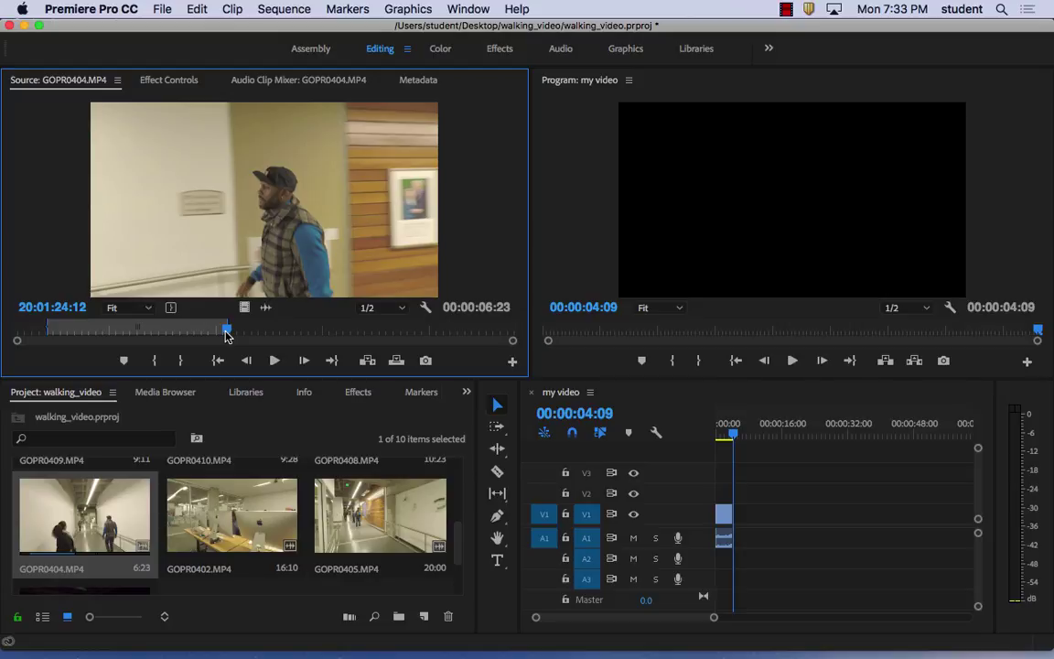
pyautogui.moveTo(227, 335)
pyautogui.mouseDown()
pyautogui.moveTo(53, 330)
pyautogui.moveTo(221, 334)
pyautogui.mouseUp()
pyautogui.click(367, 360)
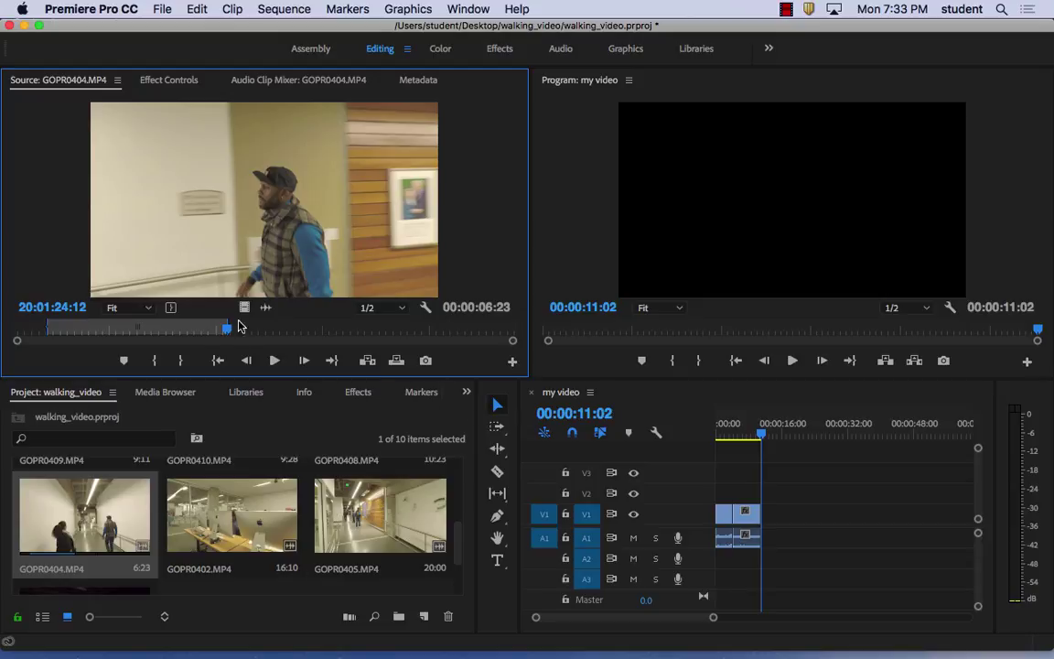
pyautogui.moveTo(229, 328); pyautogui.dragTo(385, 327)
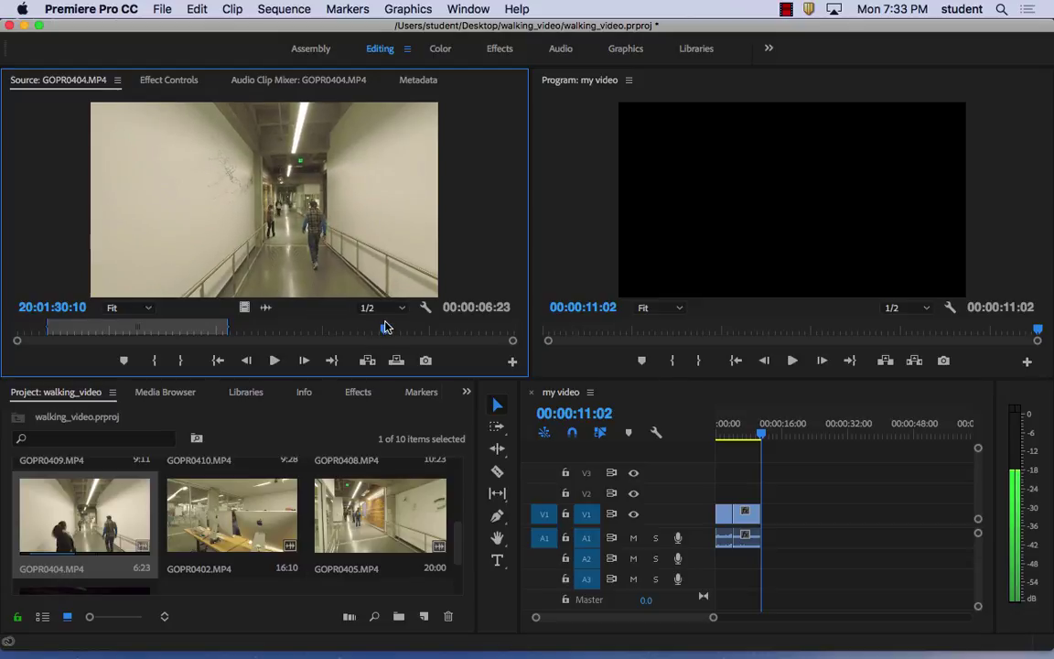
# - Append a second, later 4:14 section of GOPR0404, bringing the sequence to 00:00:15:16
pyautogui.click(155, 361)
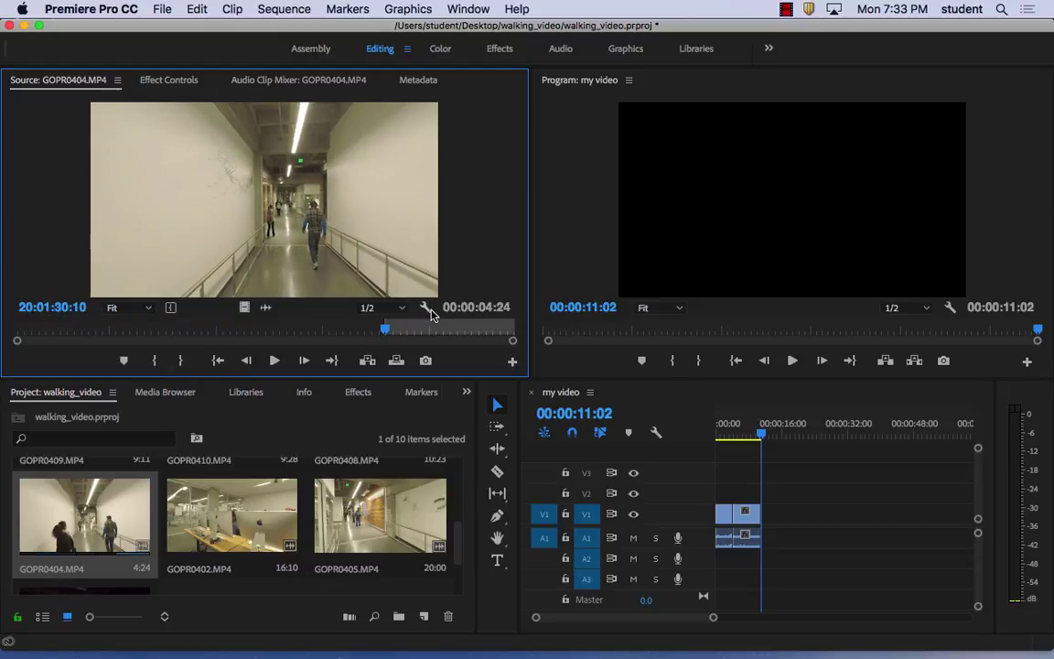
pyautogui.moveTo(387, 329); pyautogui.dragTo(509, 338)
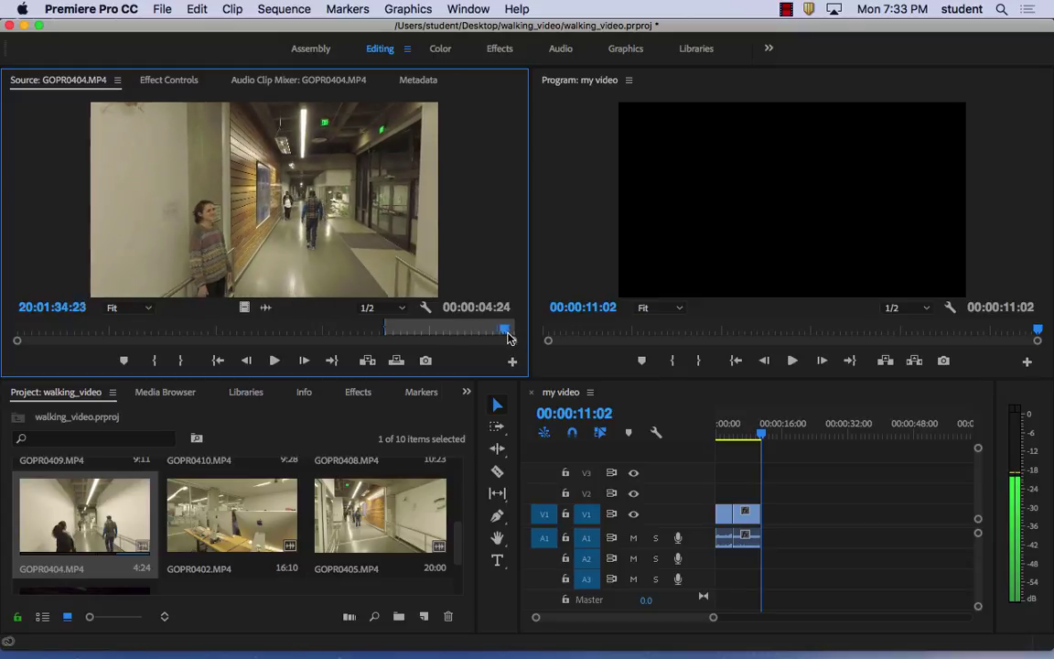
pyautogui.click(181, 362)
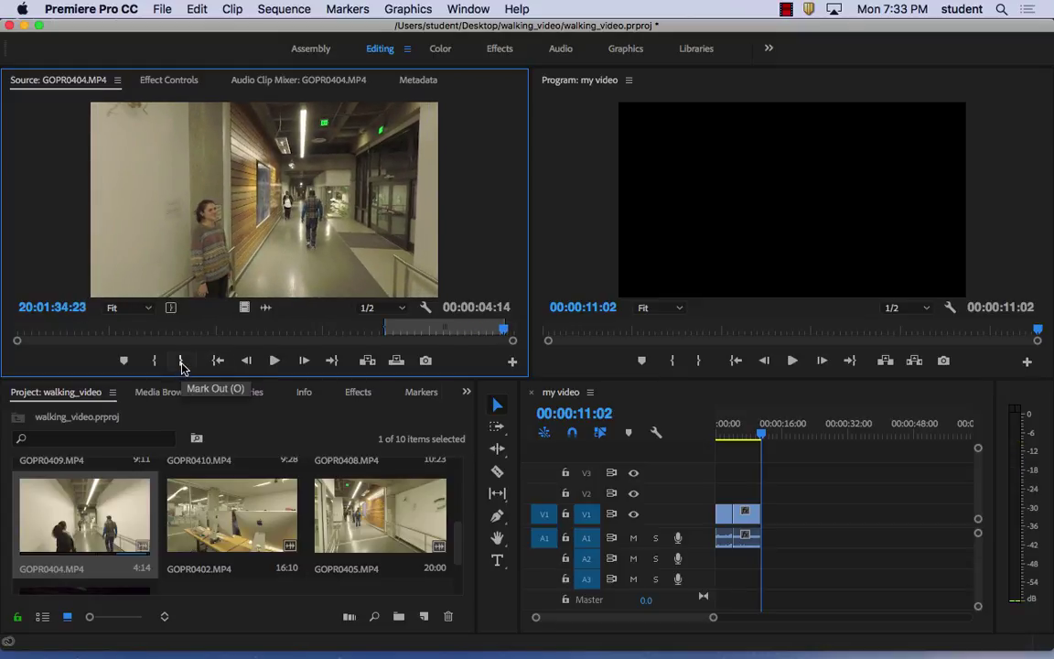
pyautogui.click(367, 361)
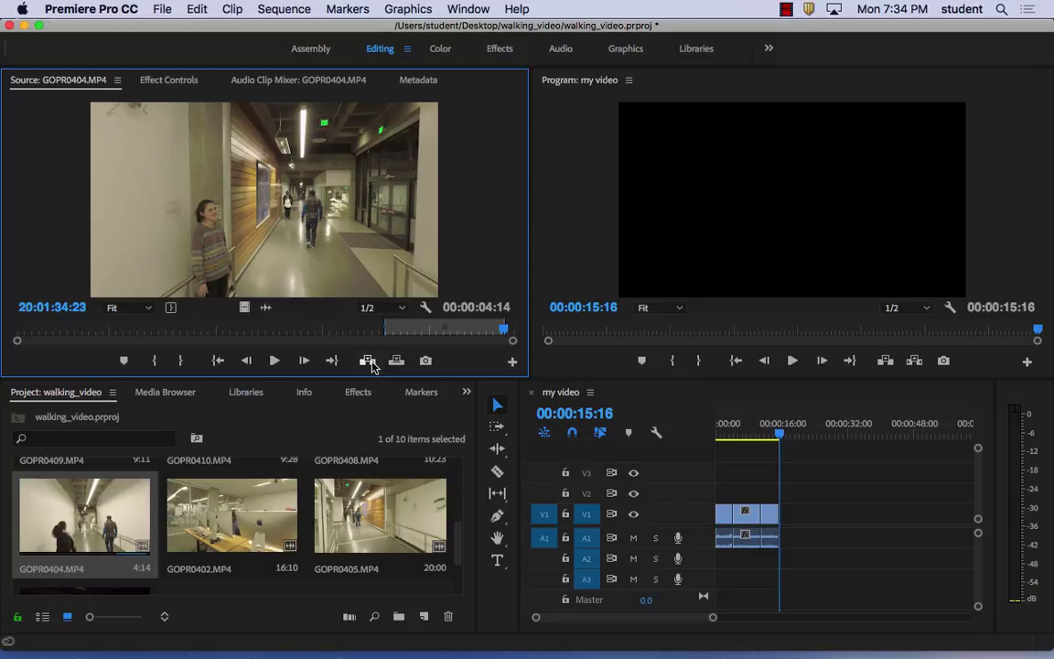
# - Mark In/Out on GOPR0405 and insert its 14:05 portion at the sequence end
pyautogui.doubleClick(379, 512)
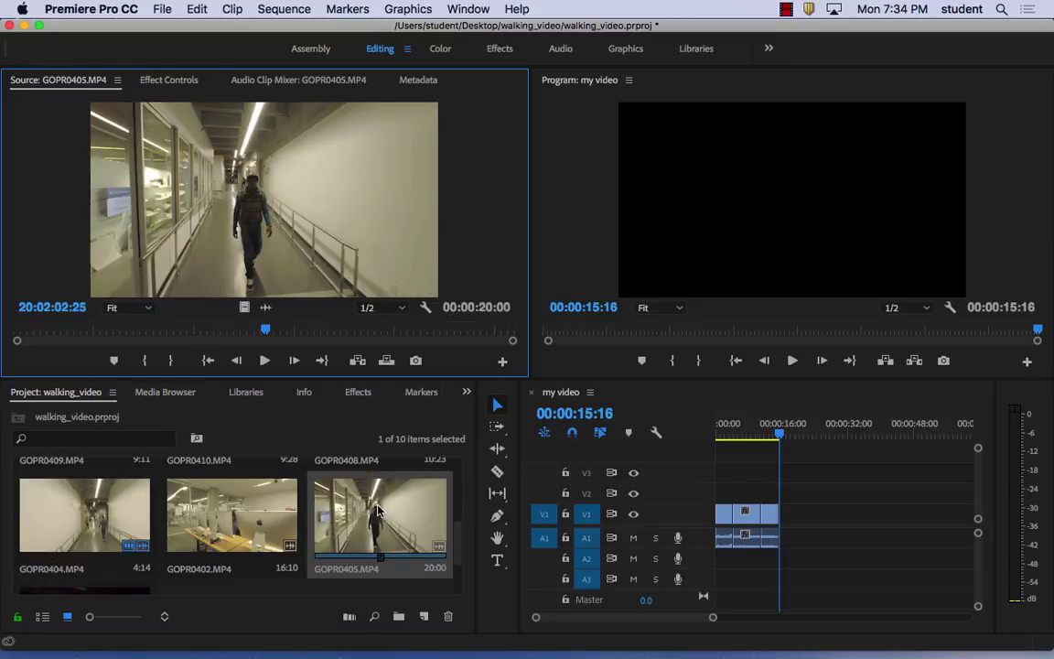
pyautogui.moveTo(243, 327); pyautogui.dragTo(157, 310)
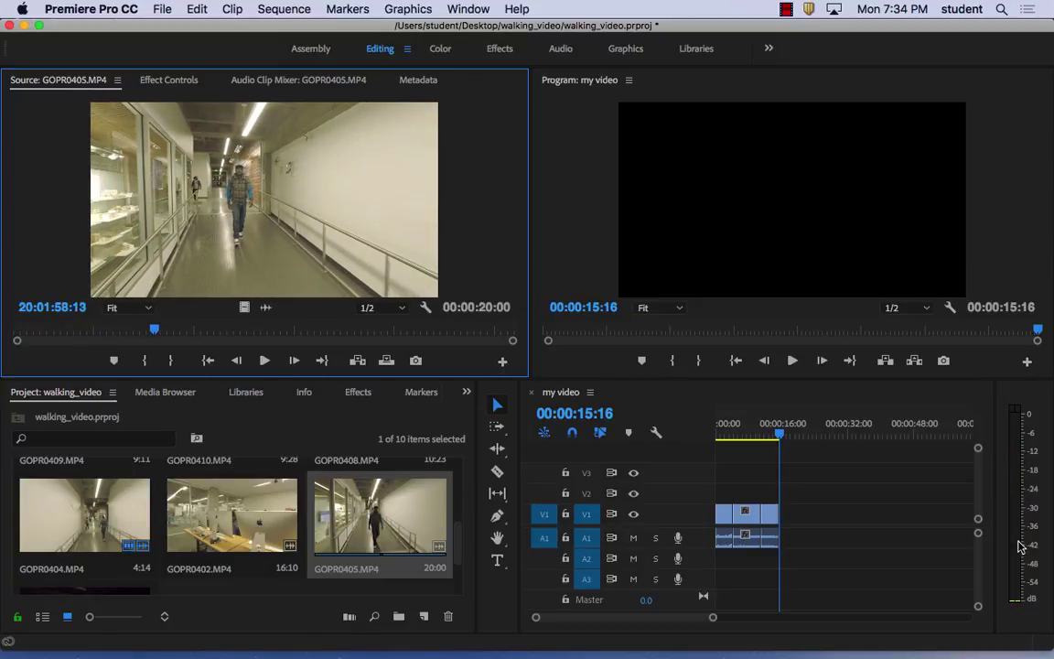
pyautogui.moveTo(779, 431); pyautogui.dragTo(775, 436)
pyautogui.moveTo(772, 436); pyautogui.dragTo(779, 434)
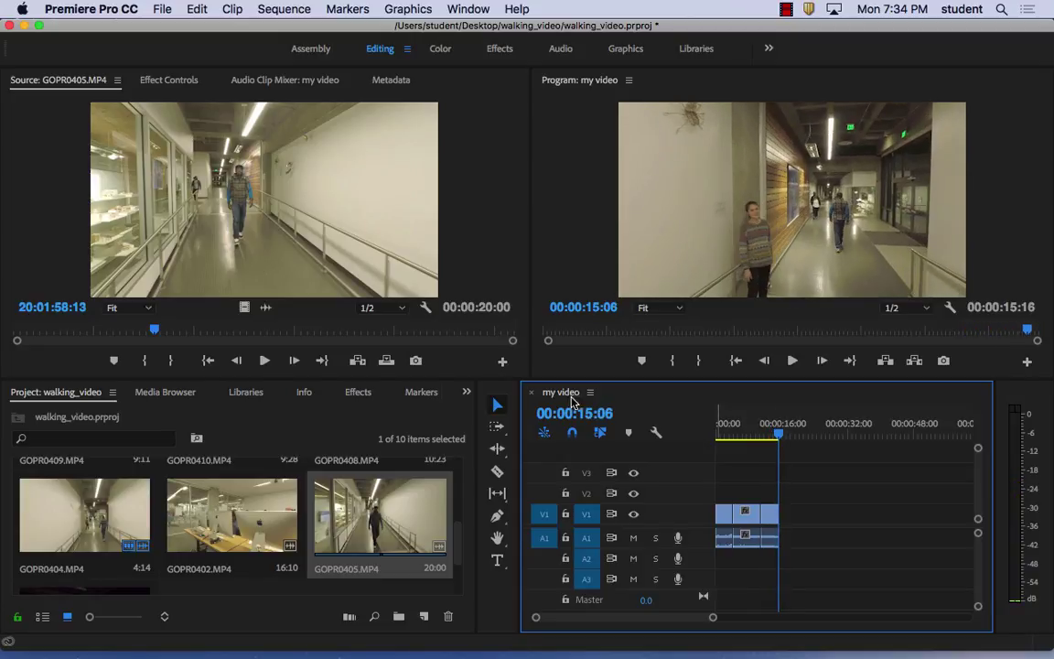
pyautogui.moveTo(156, 333); pyautogui.dragTo(93, 328)
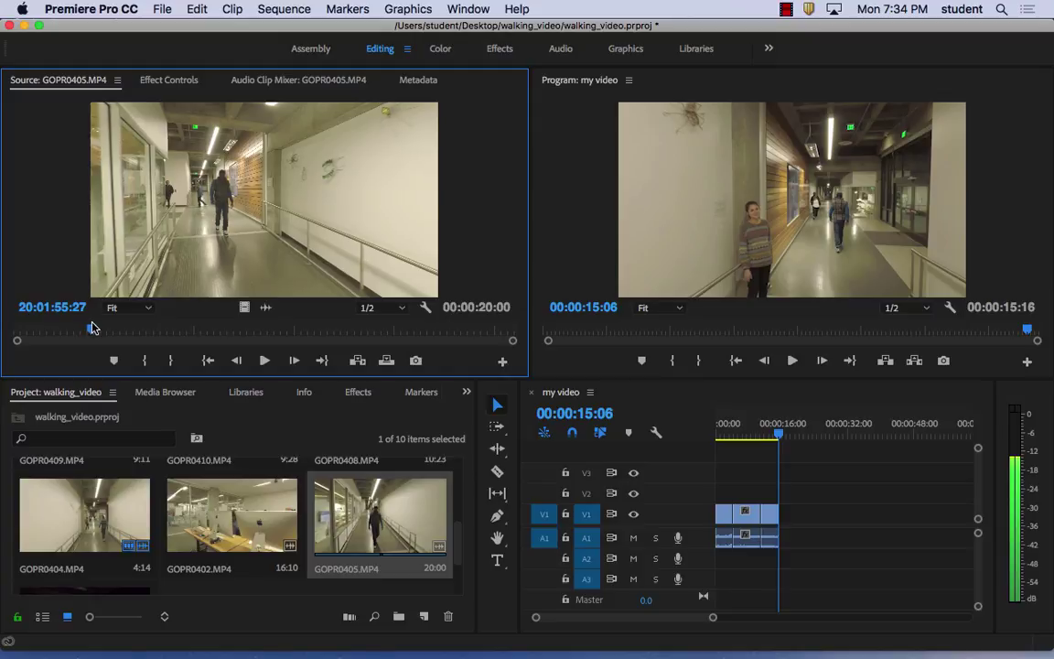
pyautogui.click(144, 360)
pyautogui.moveTo(95, 331); pyautogui.dragTo(448, 320)
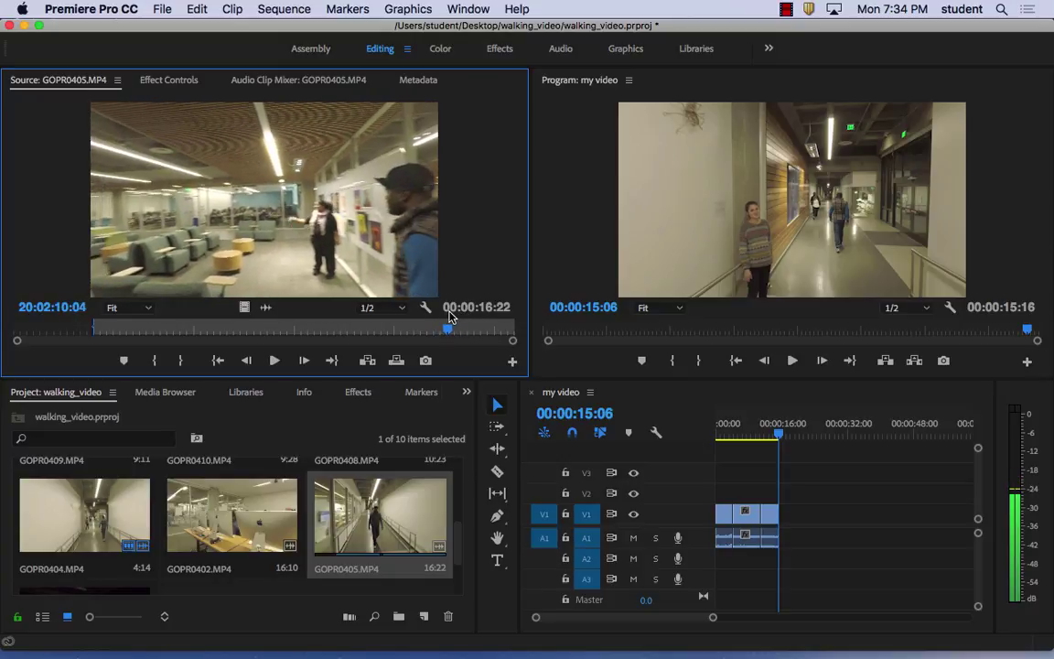
pyautogui.click(183, 362)
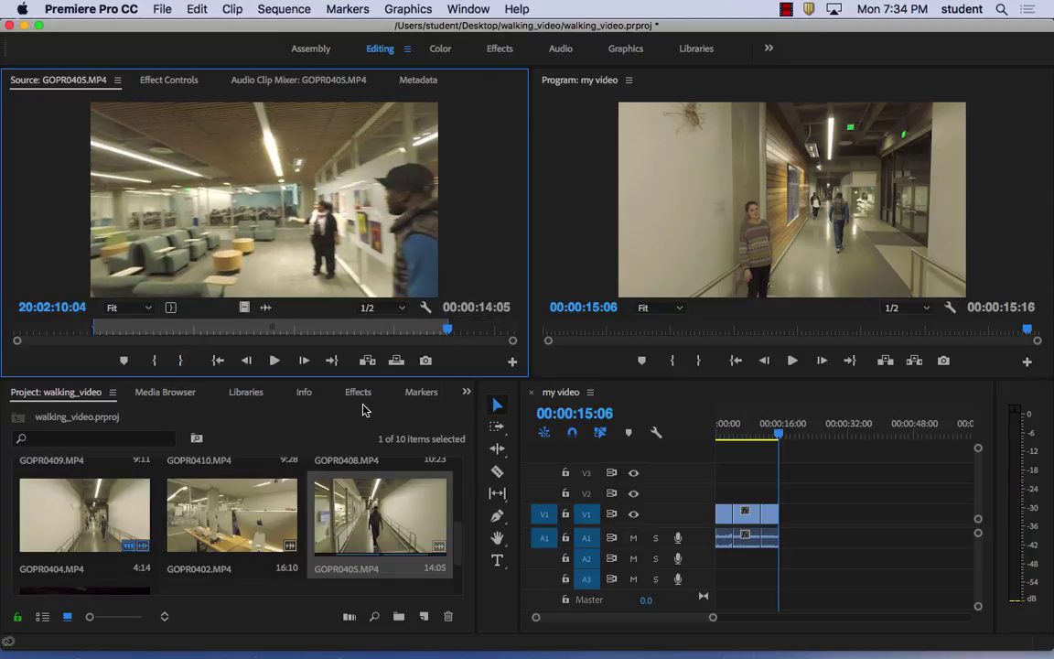
pyautogui.click(372, 361)
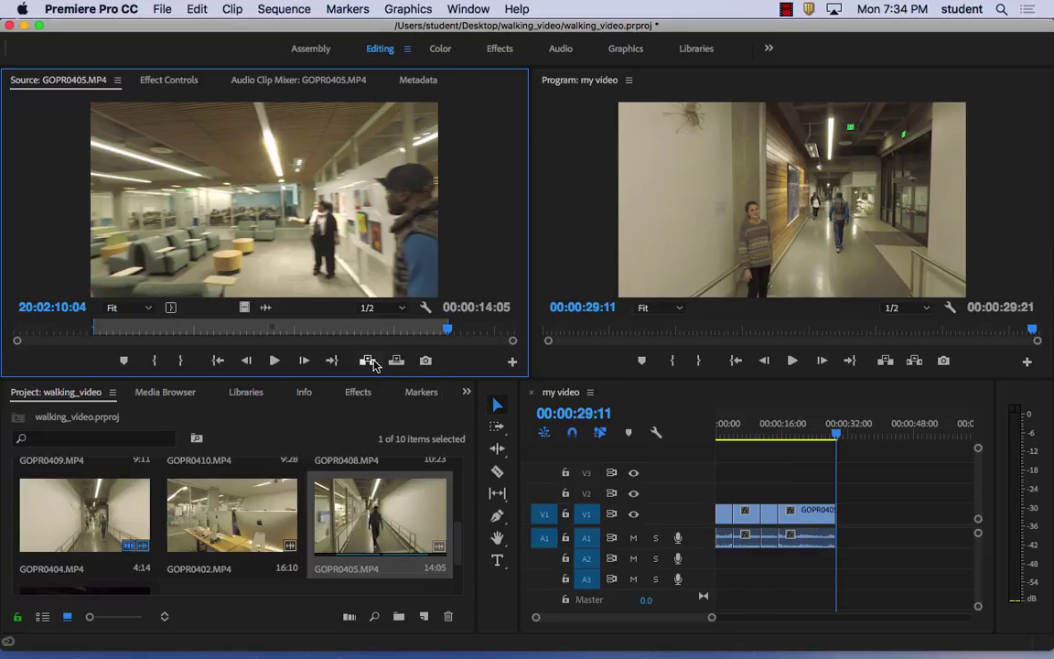
pyautogui.moveTo(455, 553); pyautogui.dragTo(466, 485)
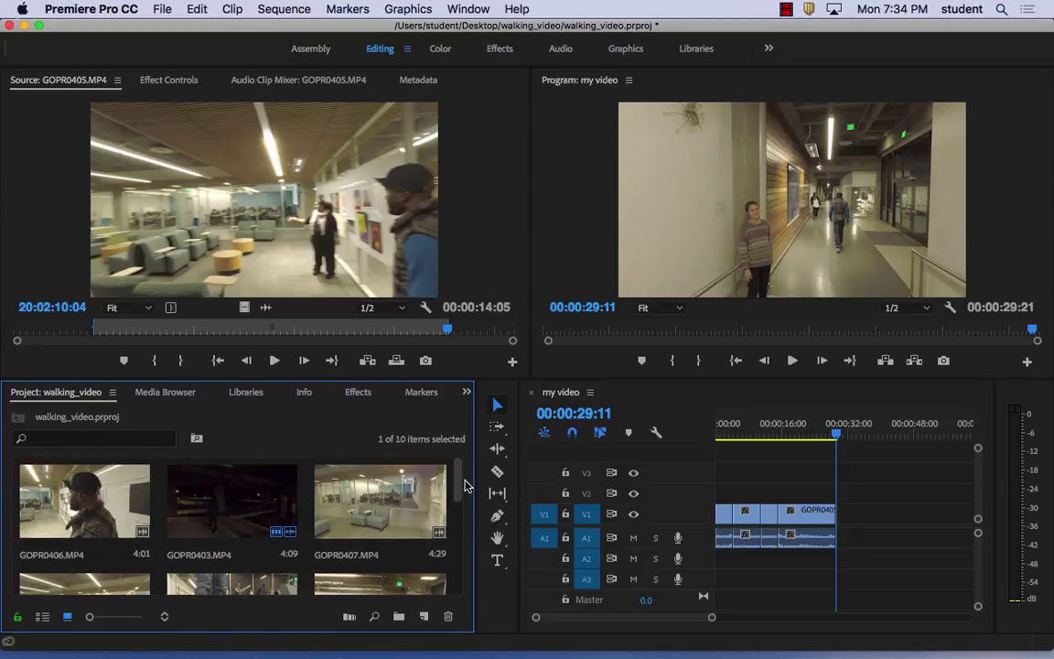
# - Append a trimmed 2:06 portion of GOPR0406 to the sequence
pyautogui.doubleClick(62, 503)
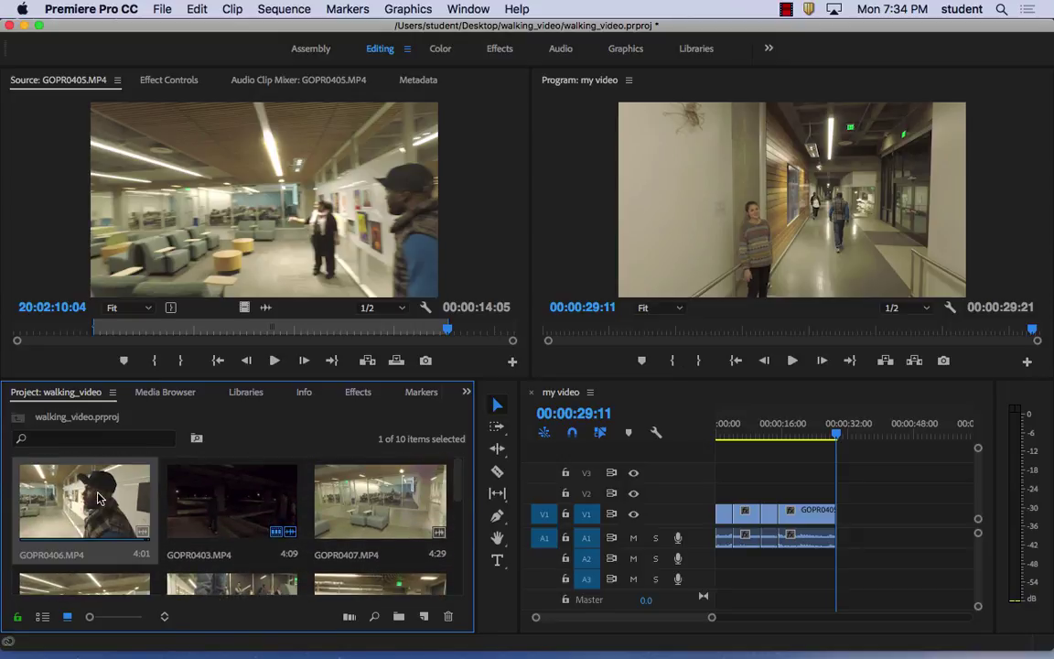
pyautogui.moveTo(502, 331)
pyautogui.mouseDown()
pyautogui.moveTo(131, 317)
pyautogui.moveTo(461, 337)
pyautogui.mouseUp()
pyautogui.press('i')
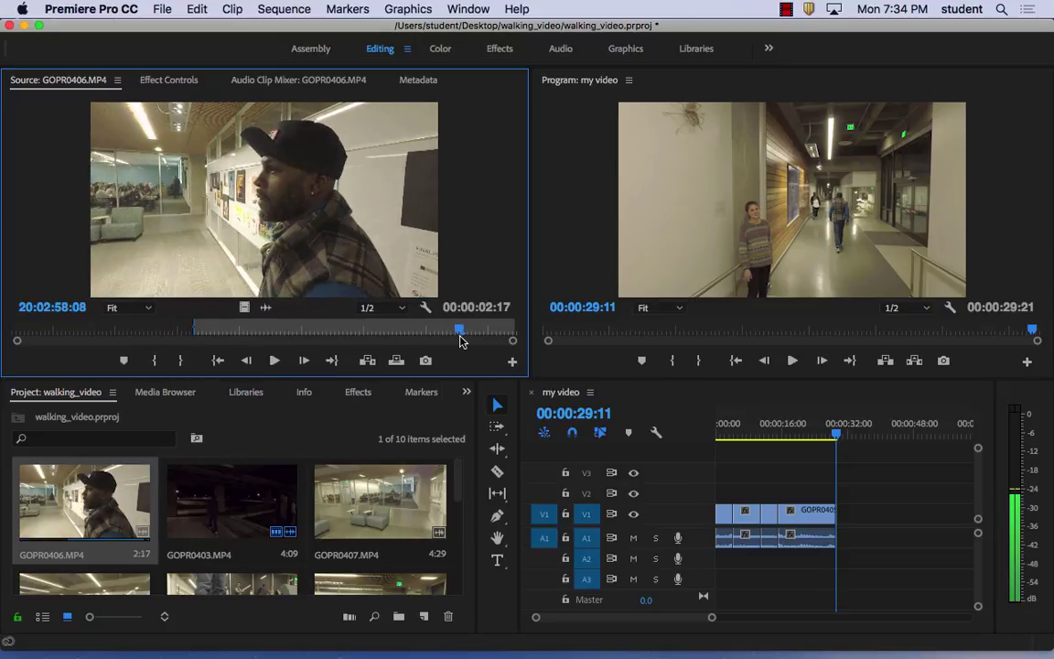
pyautogui.click(181, 360)
pyautogui.click(367, 362)
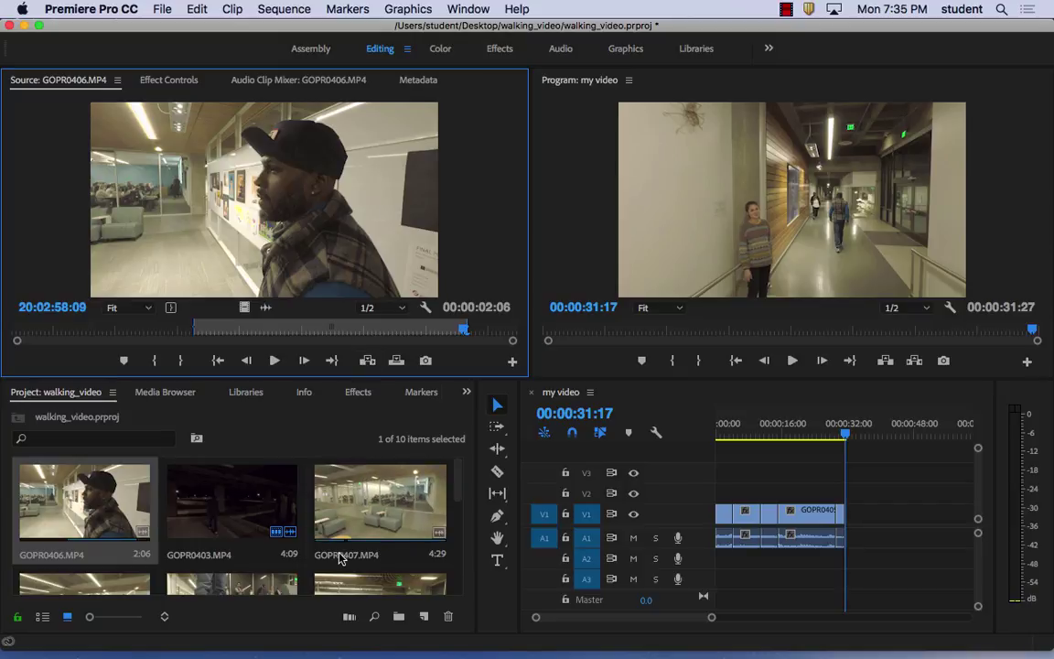
# - Append a trimmed 3:24 portion of GOPR0407, extending the sequence to 00:00:35:21
pyautogui.doubleClick(383, 498)
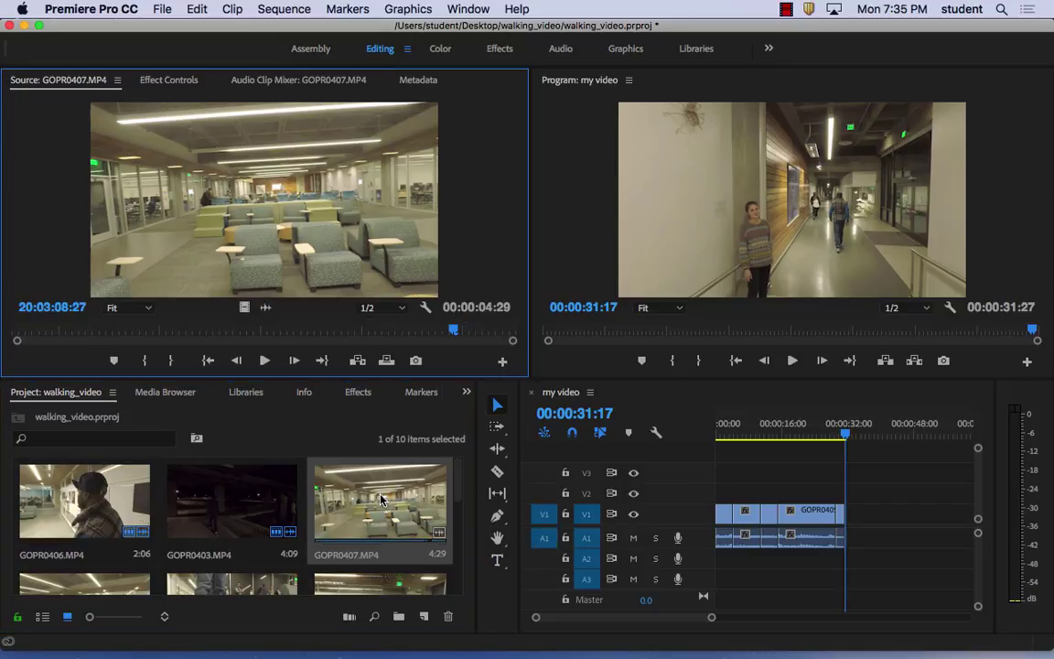
pyautogui.moveTo(452, 329)
pyautogui.mouseDown()
pyautogui.moveTo(47, 328)
pyautogui.moveTo(407, 331)
pyautogui.moveTo(431, 343)
pyautogui.moveTo(85, 328)
pyautogui.moveTo(467, 320)
pyautogui.mouseUp()
pyautogui.click(146, 362)
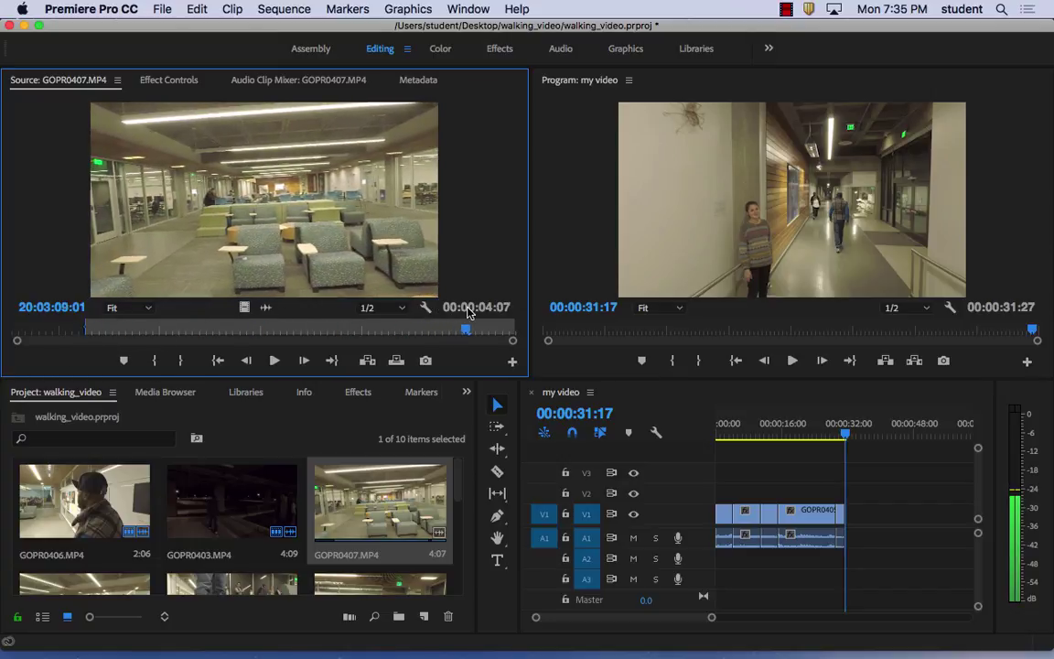
pyautogui.click(183, 361)
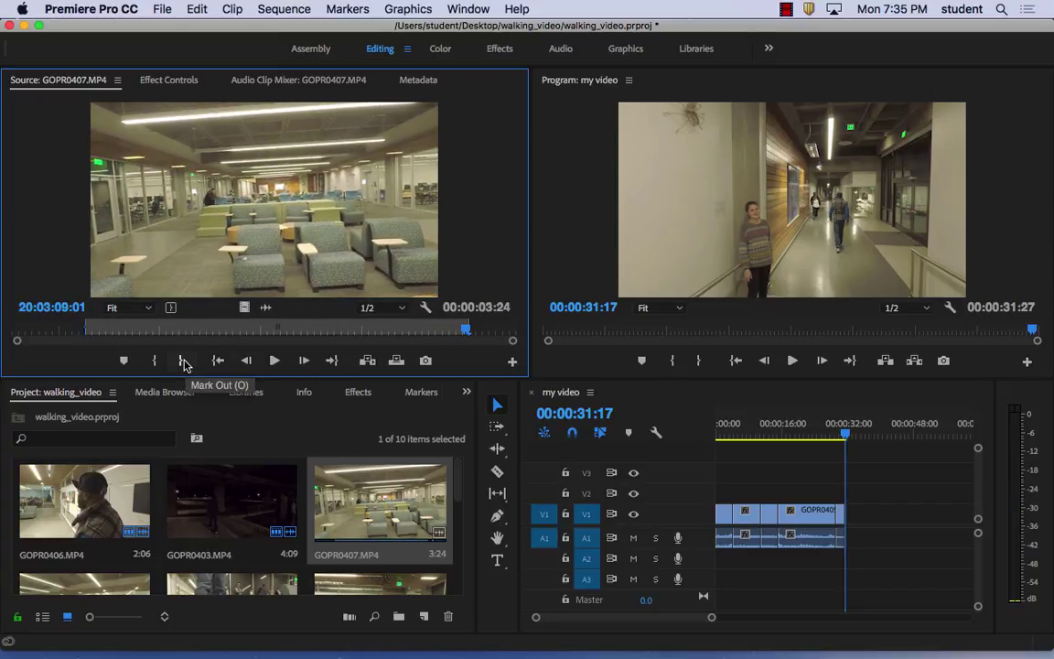
pyautogui.click(367, 361)
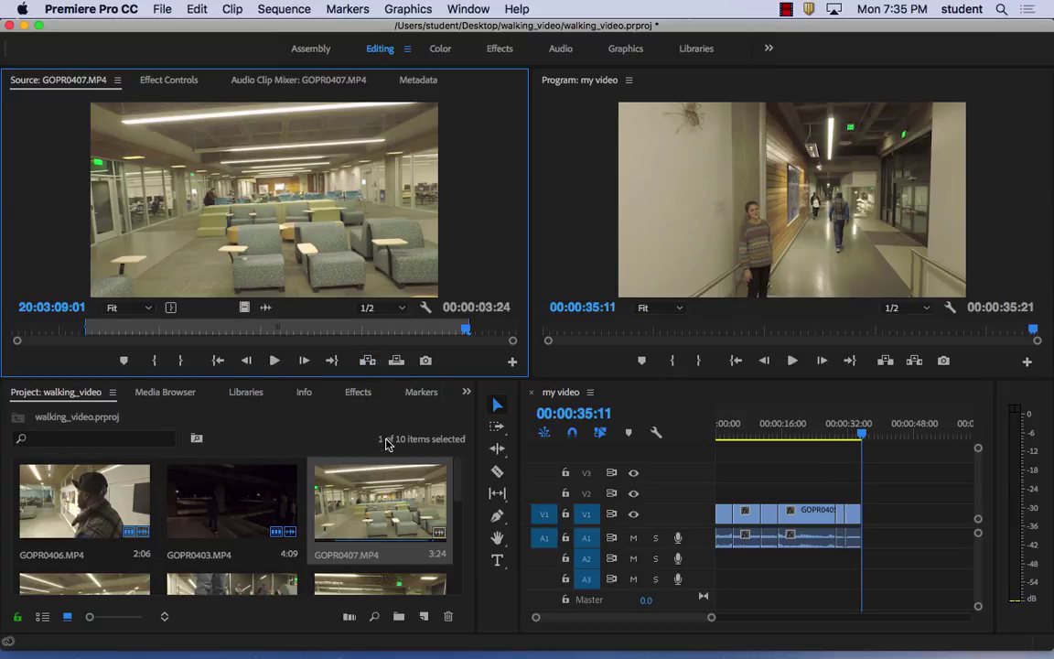
pyautogui.moveTo(459, 494); pyautogui.dragTo(463, 531)
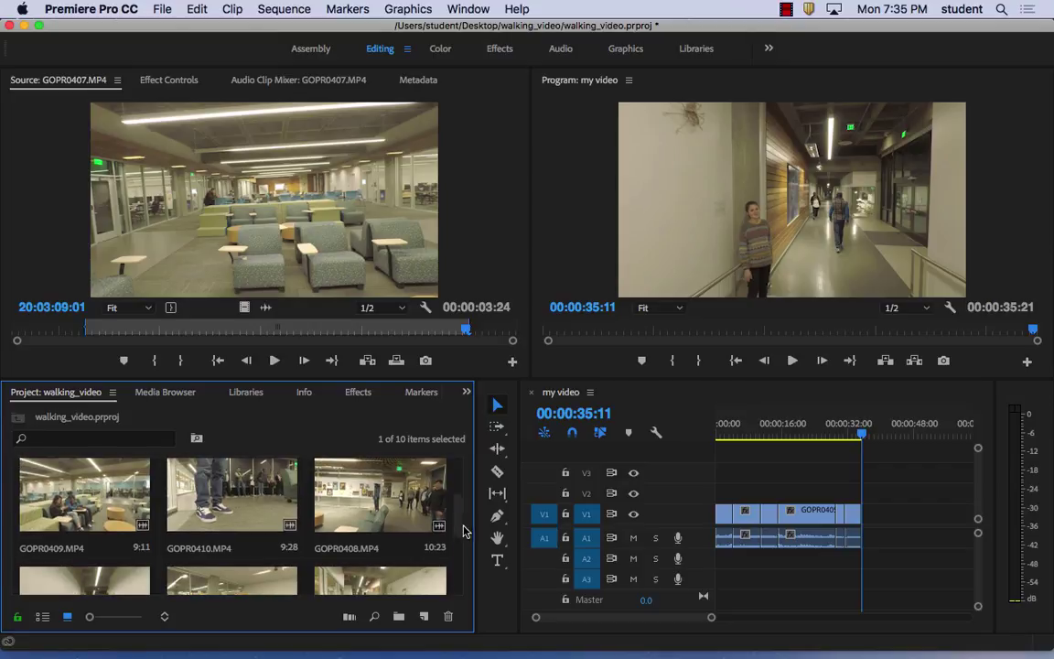
# - Mark In/Out on GOPR0408 and insert its 2:28 portion at the sequence end
pyautogui.doubleClick(354, 463)
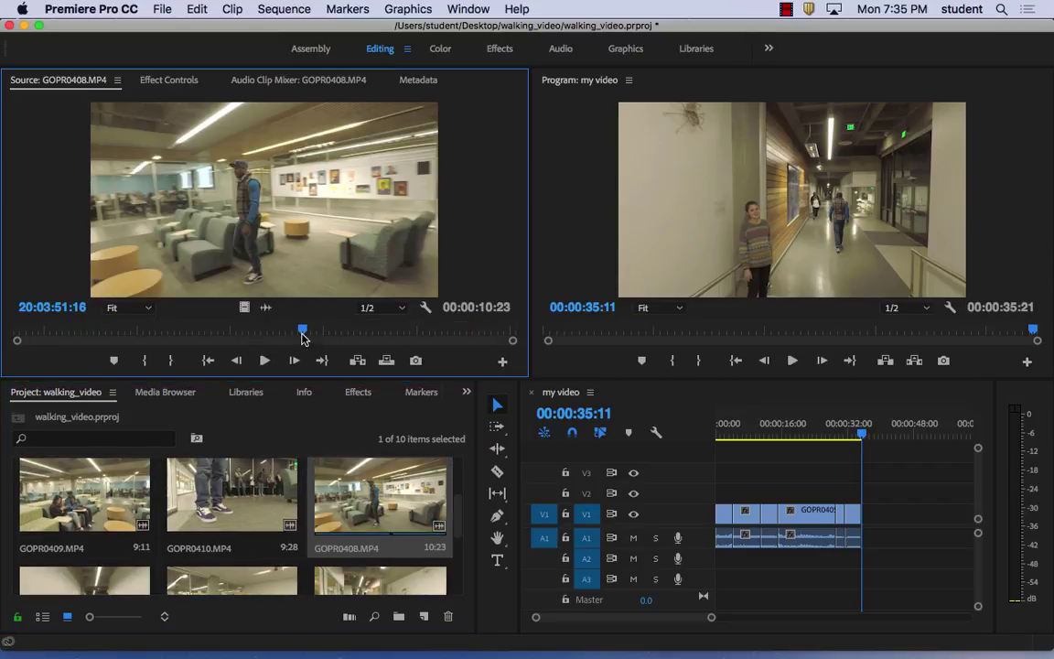
pyautogui.moveTo(303, 339); pyautogui.dragTo(259, 332)
pyautogui.press('i')
pyautogui.click(181, 361)
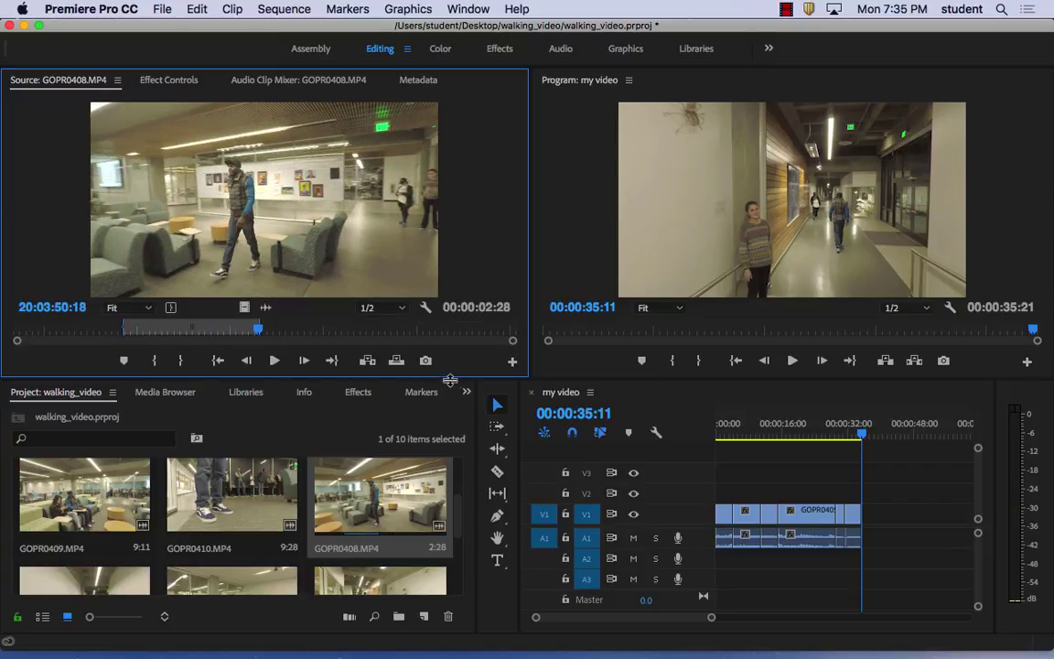
pyautogui.click(367, 362)
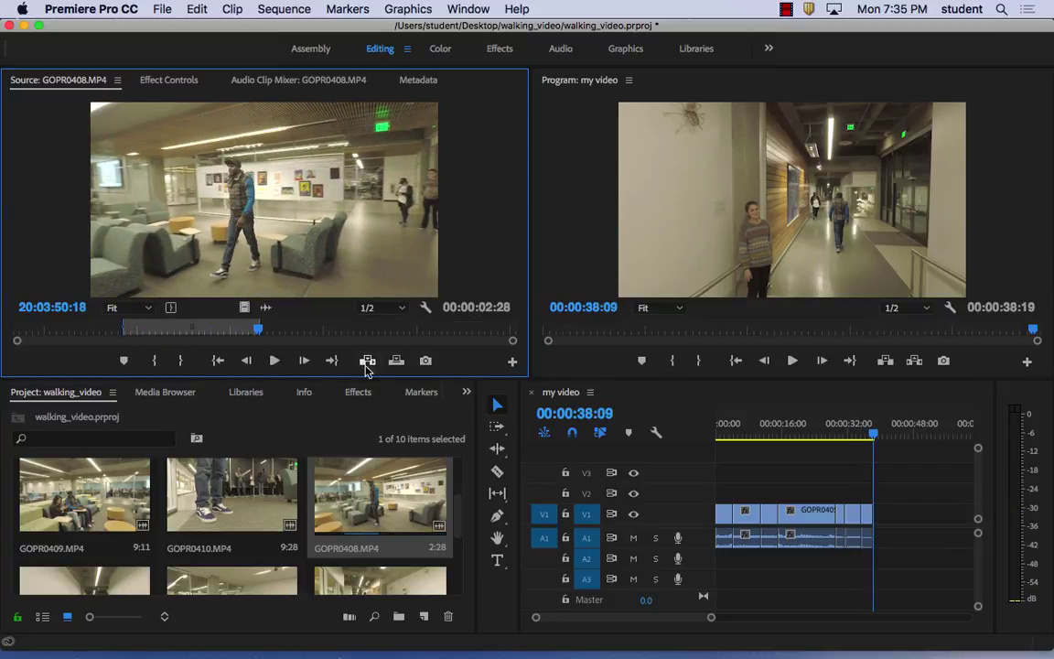
# - Mark In/Out on GOPR0410 and insert its 2:29 portion, extending the sequence to 00:00:41:18
pyautogui.doubleClick(242, 476)
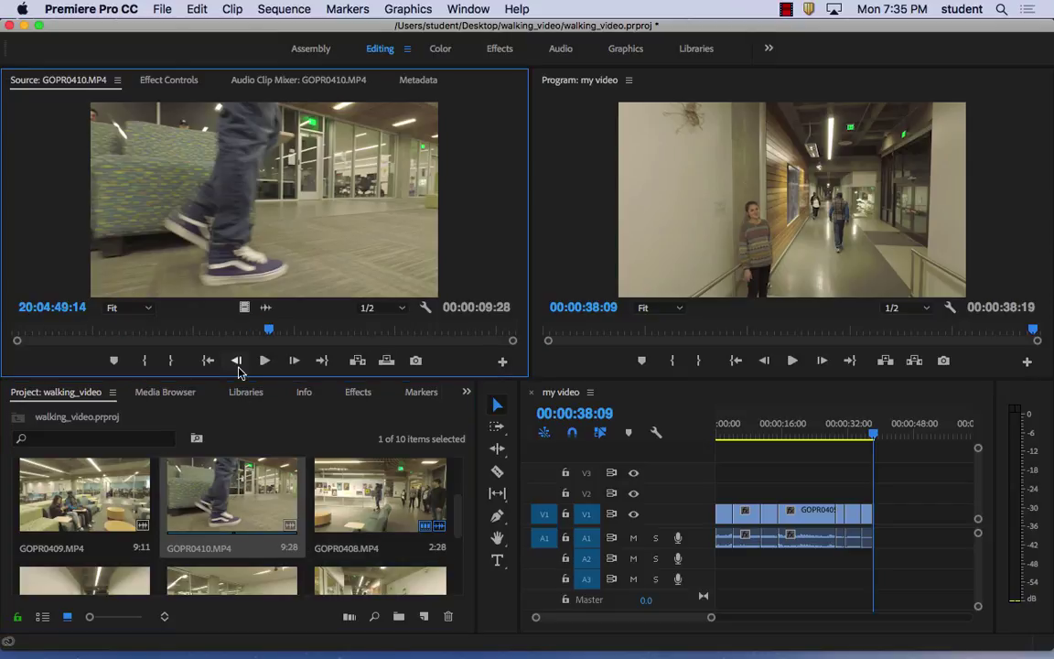
pyautogui.moveTo(263, 337); pyautogui.dragTo(301, 308)
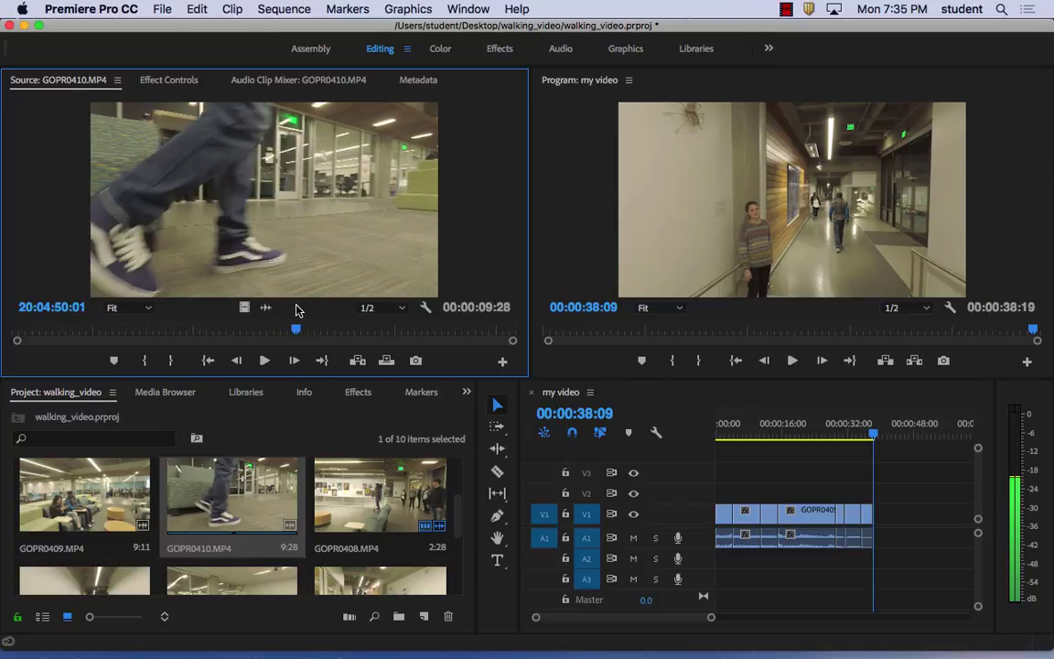
pyautogui.click(142, 362)
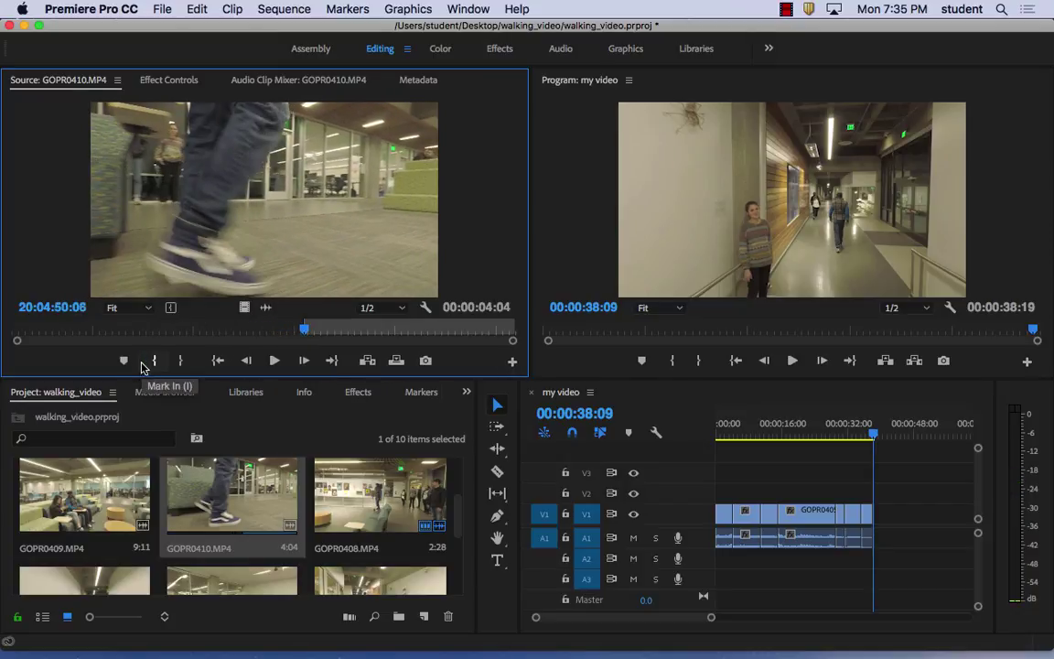
pyautogui.moveTo(302, 328); pyautogui.dragTo(453, 328)
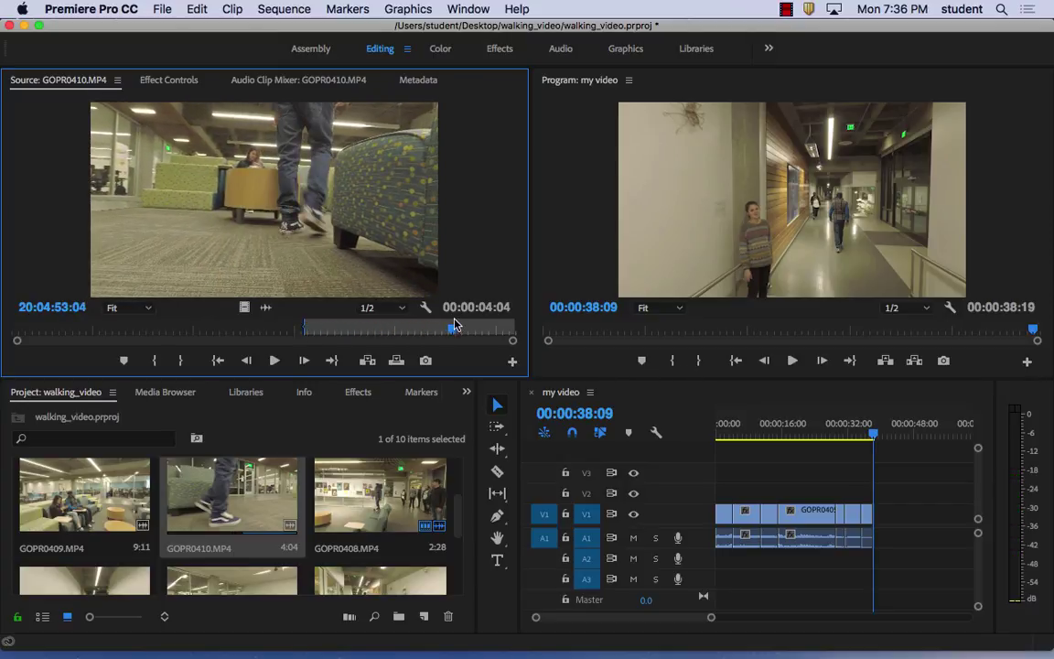
pyautogui.click(181, 362)
pyautogui.click(367, 360)
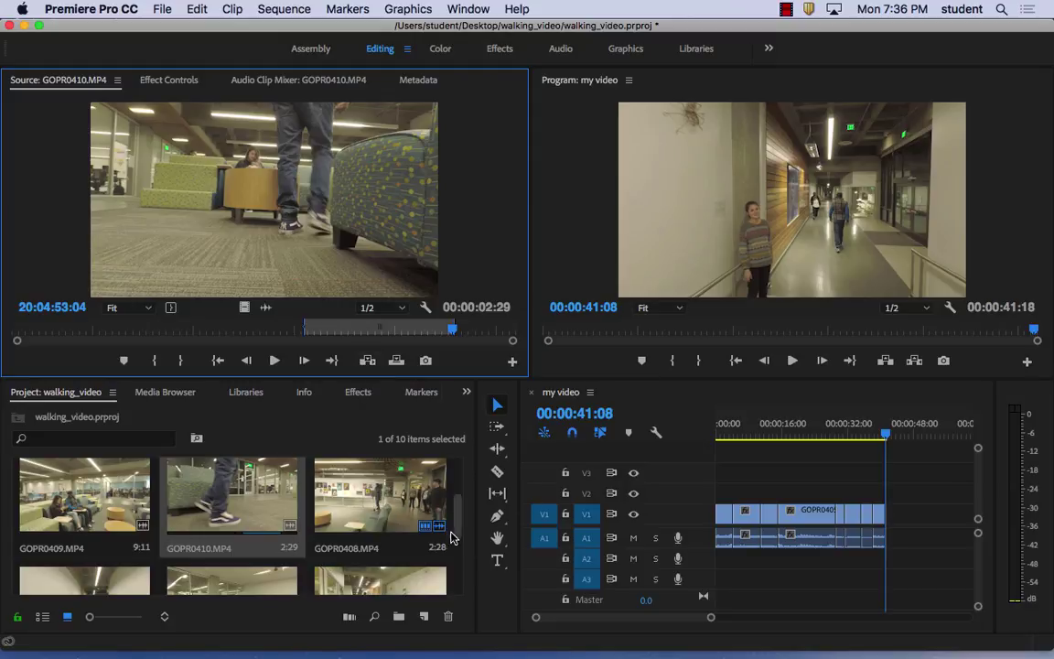
pyautogui.scroll(-5, 451, 538)
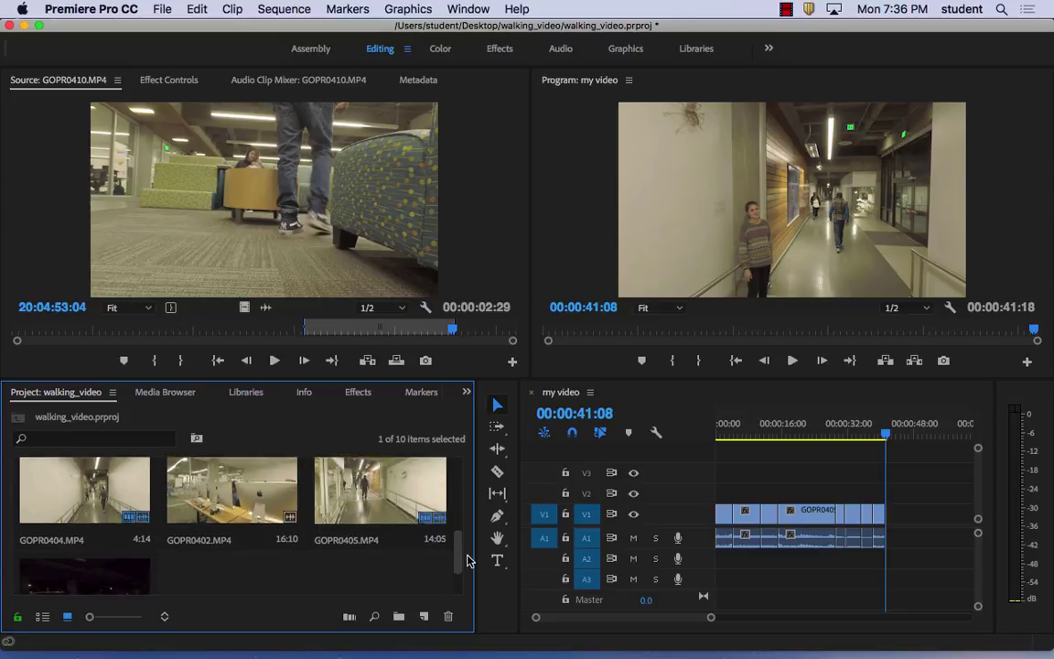
# - Append a second 2:14 cut of GOPR0408 to the sequence end, then select GOPR0409 in the bin
pyautogui.moveTo(467, 560); pyautogui.dragTo(482, 513)
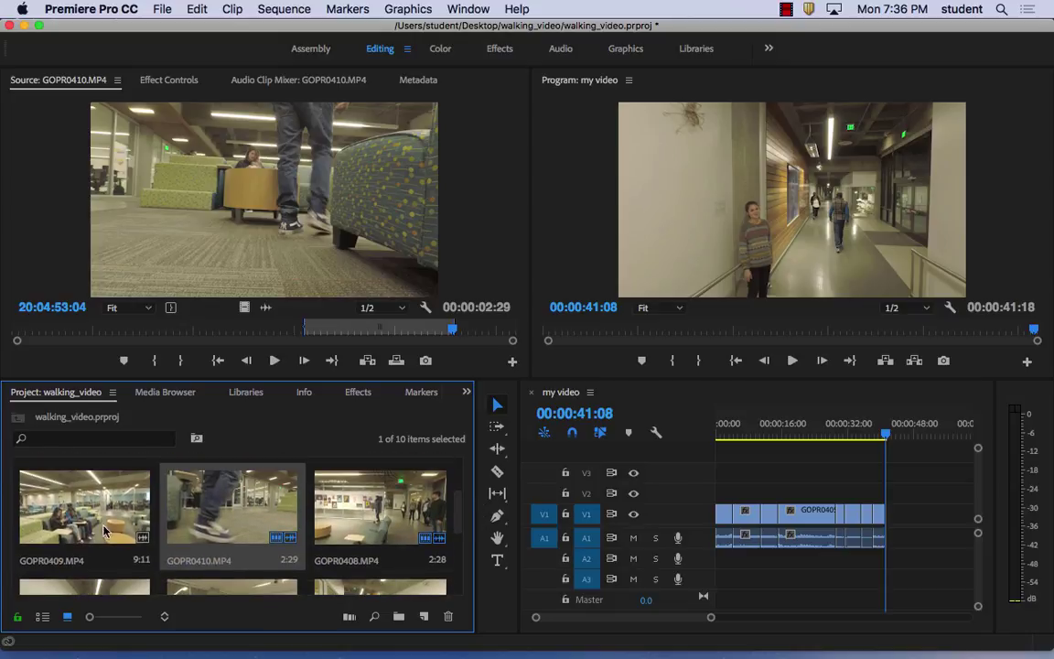
pyautogui.doubleClick(91, 519)
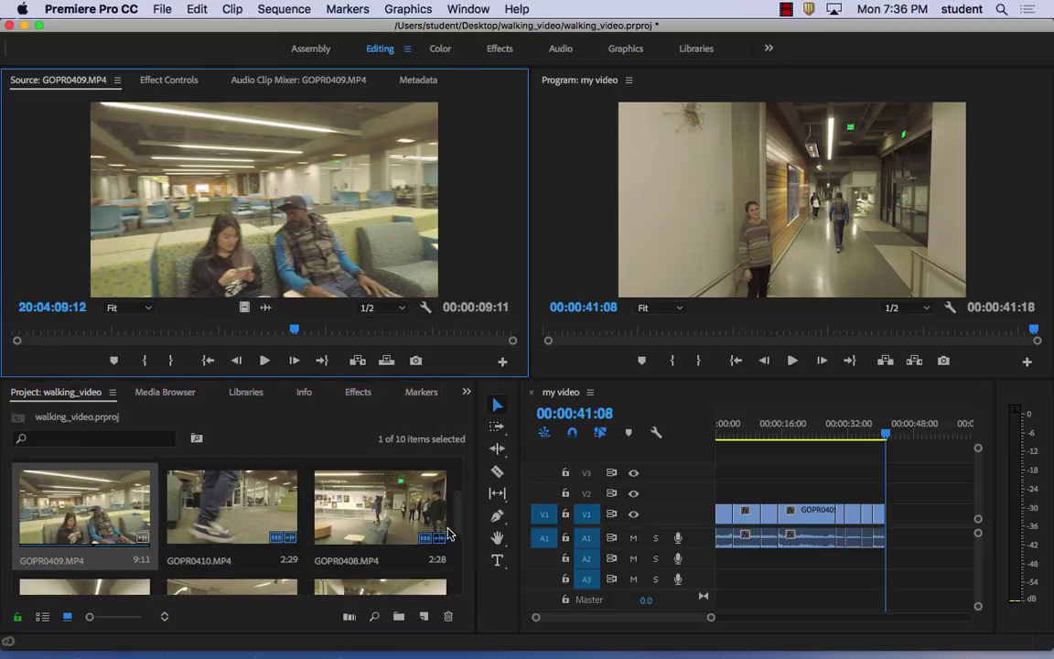
pyautogui.doubleClick(396, 517)
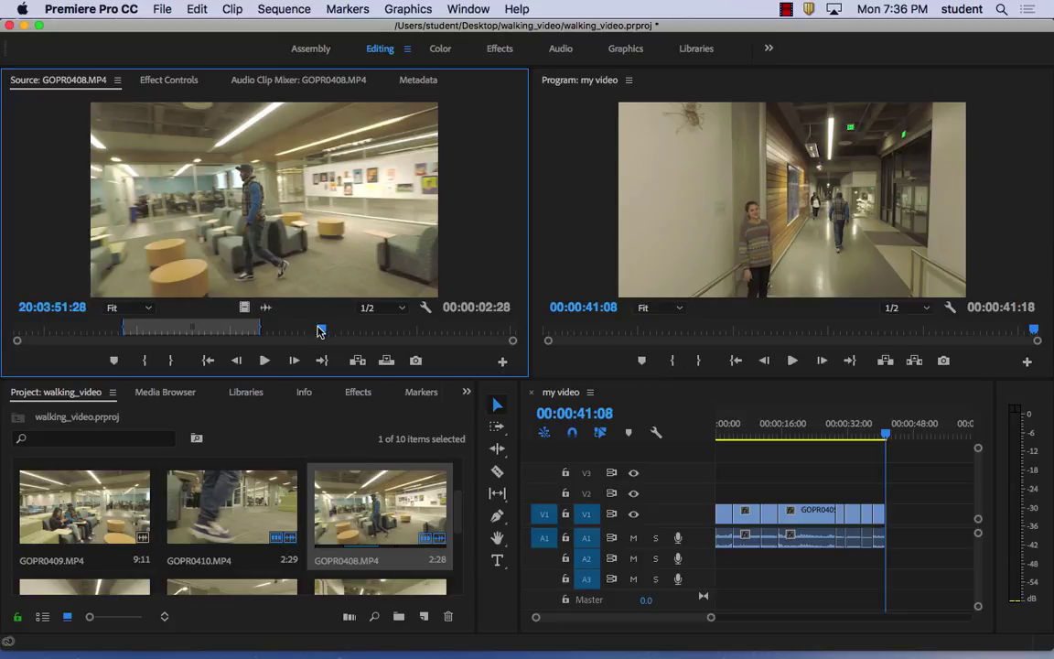
pyautogui.moveTo(320, 331); pyautogui.dragTo(486, 331)
pyautogui.click(146, 362)
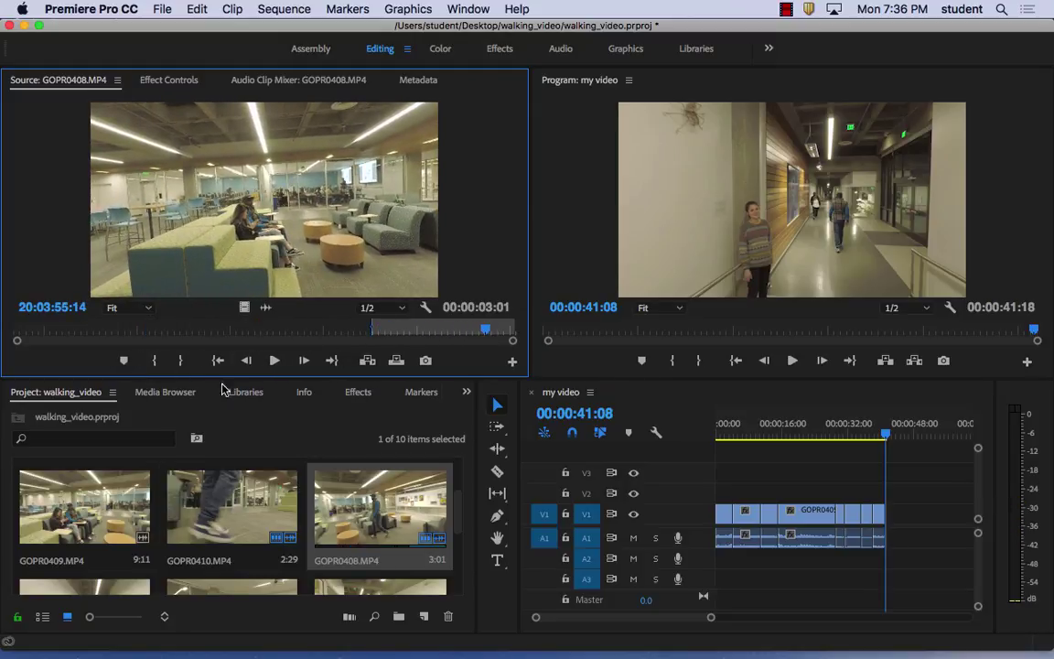
pyautogui.click(182, 361)
pyautogui.click(367, 360)
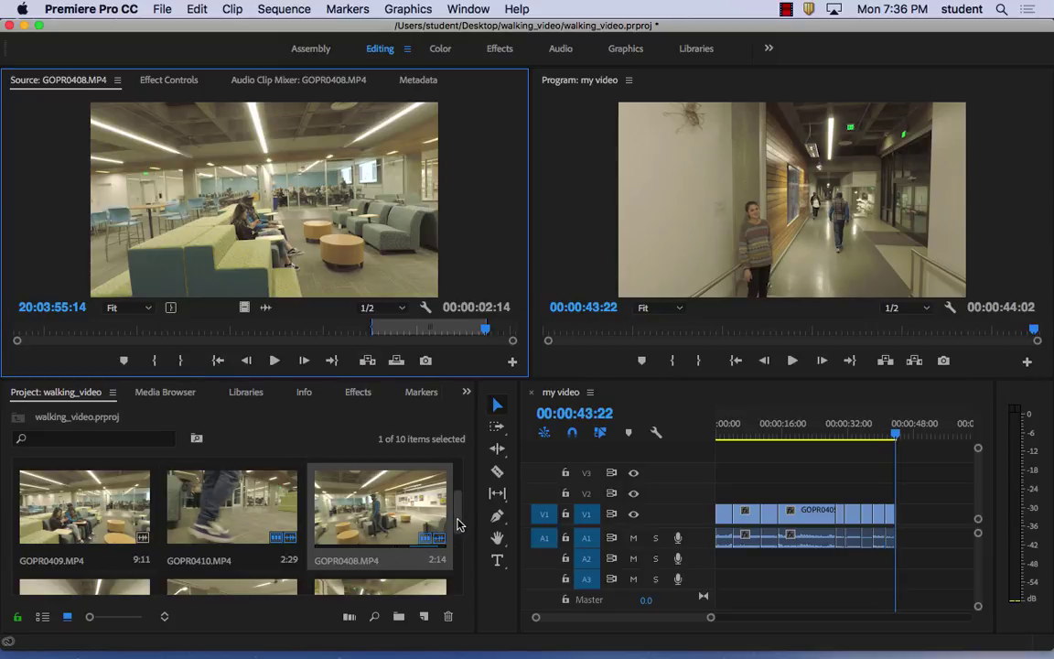
pyautogui.scroll(-1, 228, 508)
pyautogui.click(64, 496)
# - Trim GOPR0409 to a 6:06 section and append it, bringing the sequence to 00:00:50:08
pyautogui.doubleClick(64, 495)
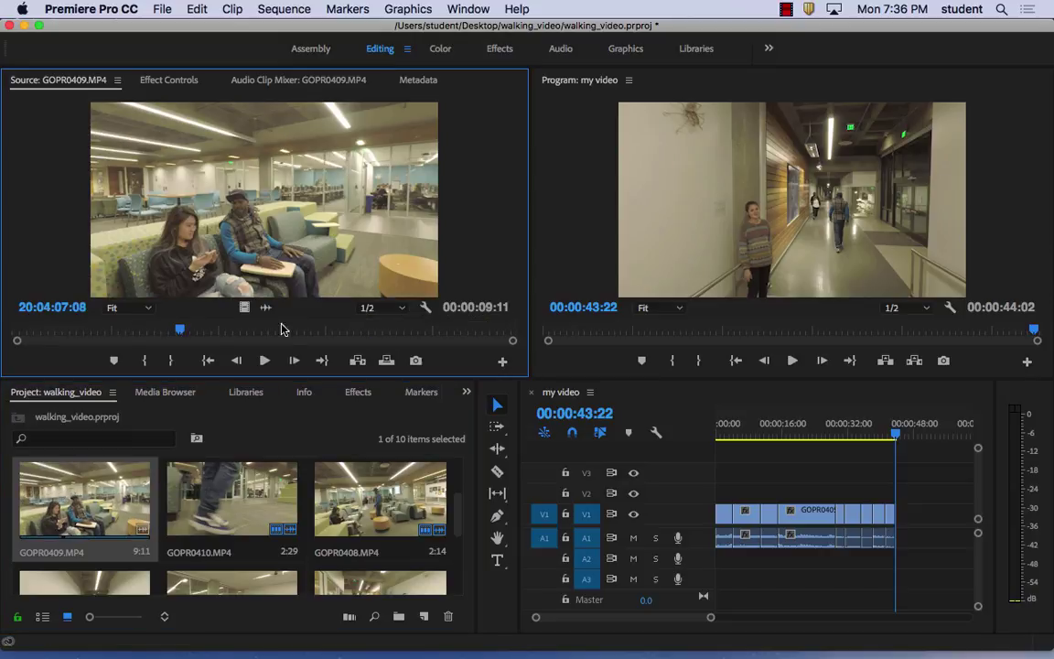
pyautogui.moveTo(188, 331); pyautogui.dragTo(165, 364)
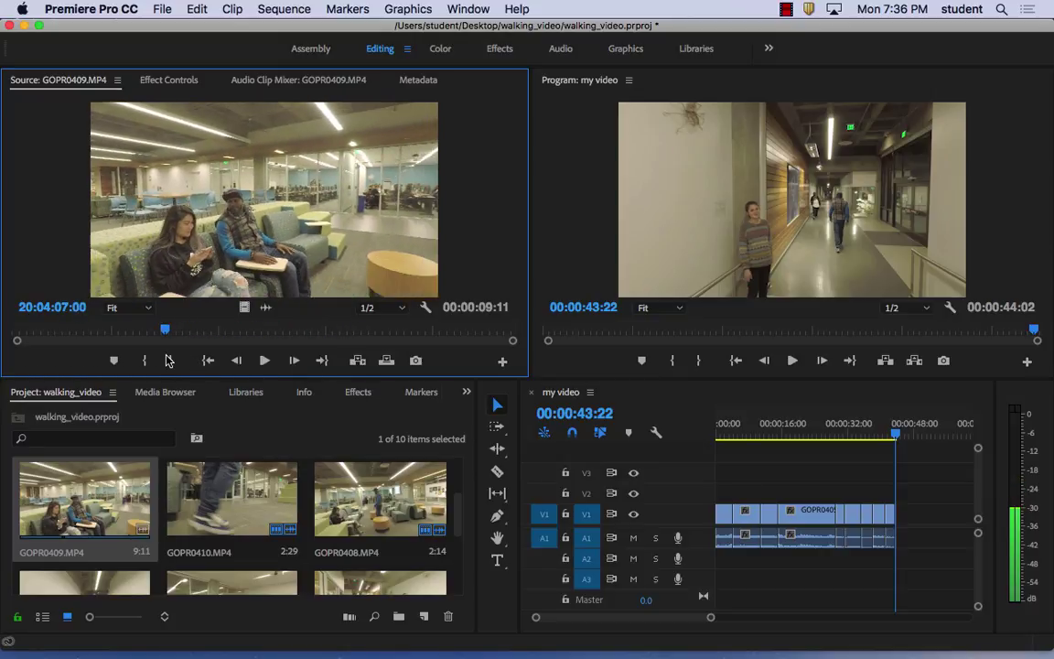
pyautogui.press('i')
pyautogui.click(215, 329)
pyautogui.moveTo(235, 331); pyautogui.dragTo(500, 334)
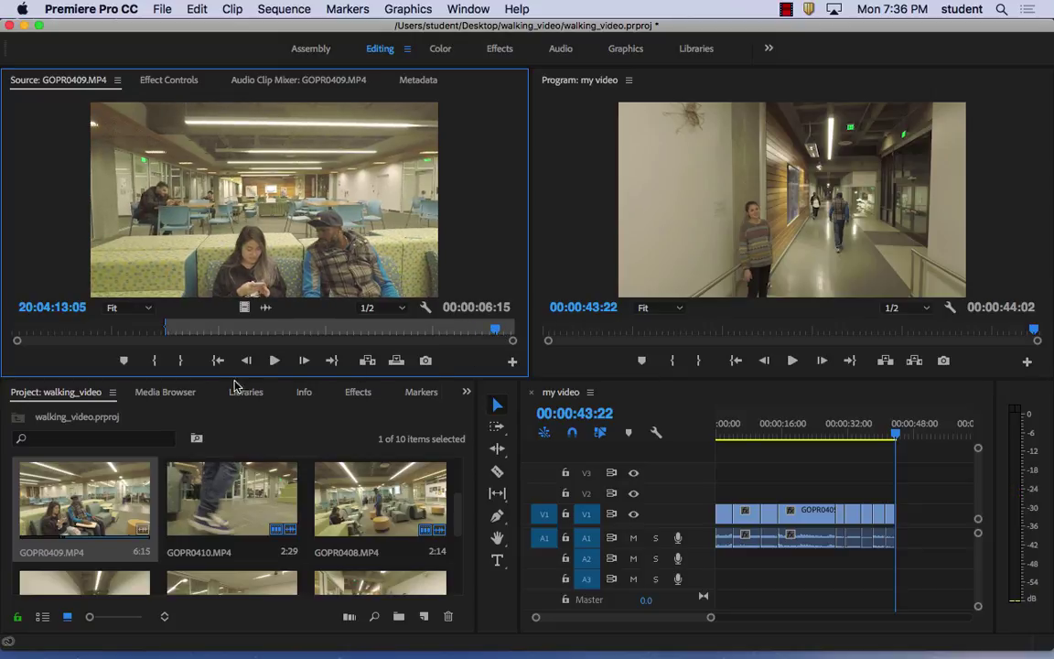
pyautogui.click(182, 363)
pyautogui.click(367, 361)
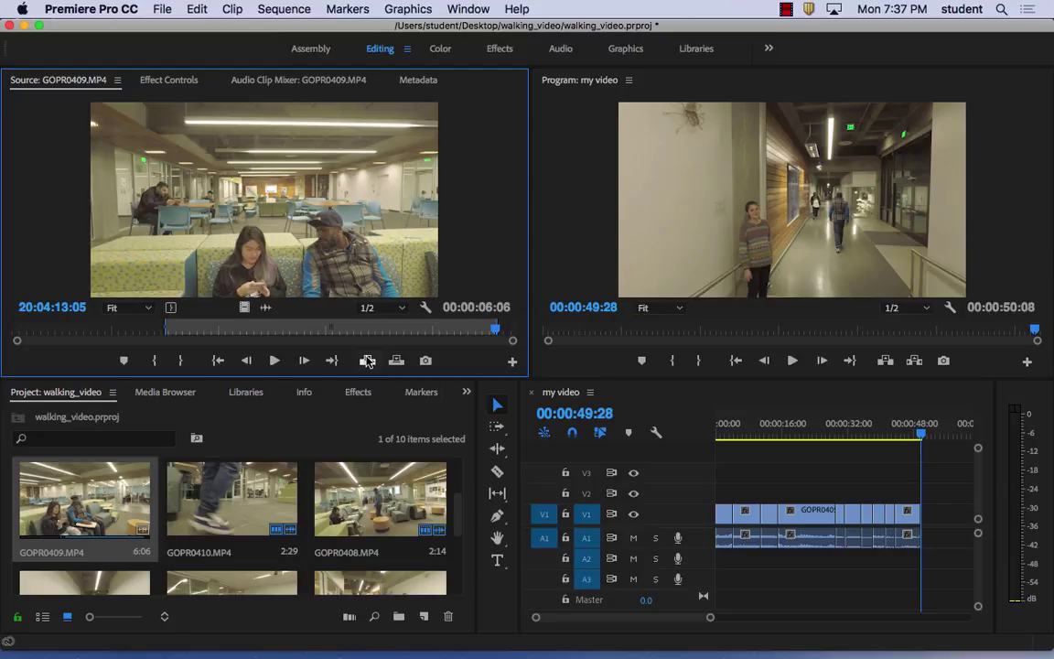
pyautogui.click(161, 8)
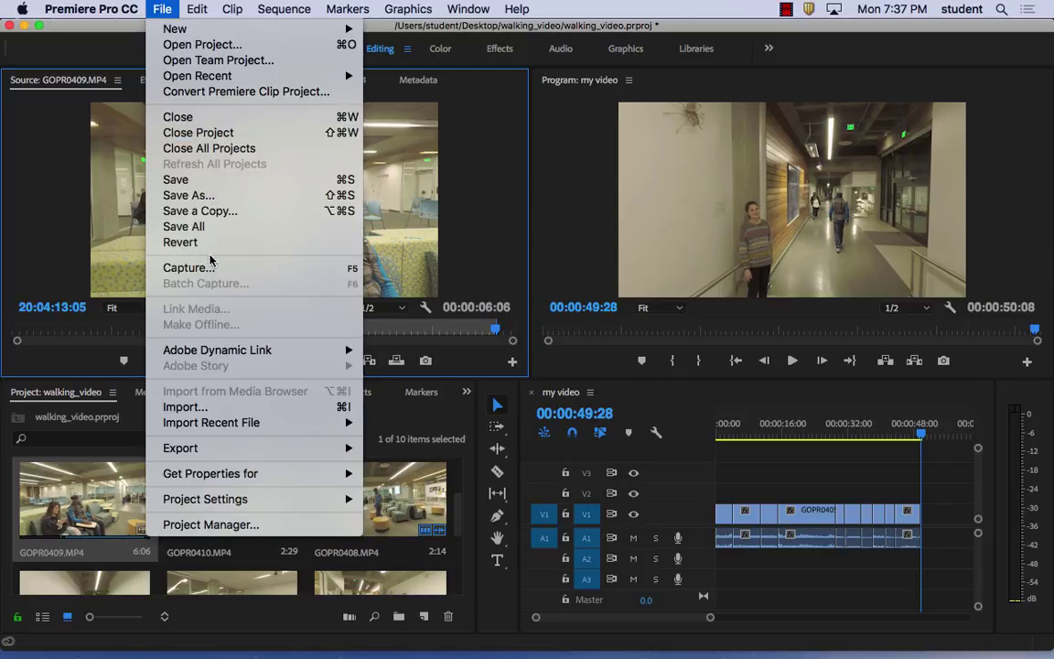
# - Import the 3:41 Godzilla.aif audio from the Desktop and load it in the Source monitor
pyautogui.click(222, 408)
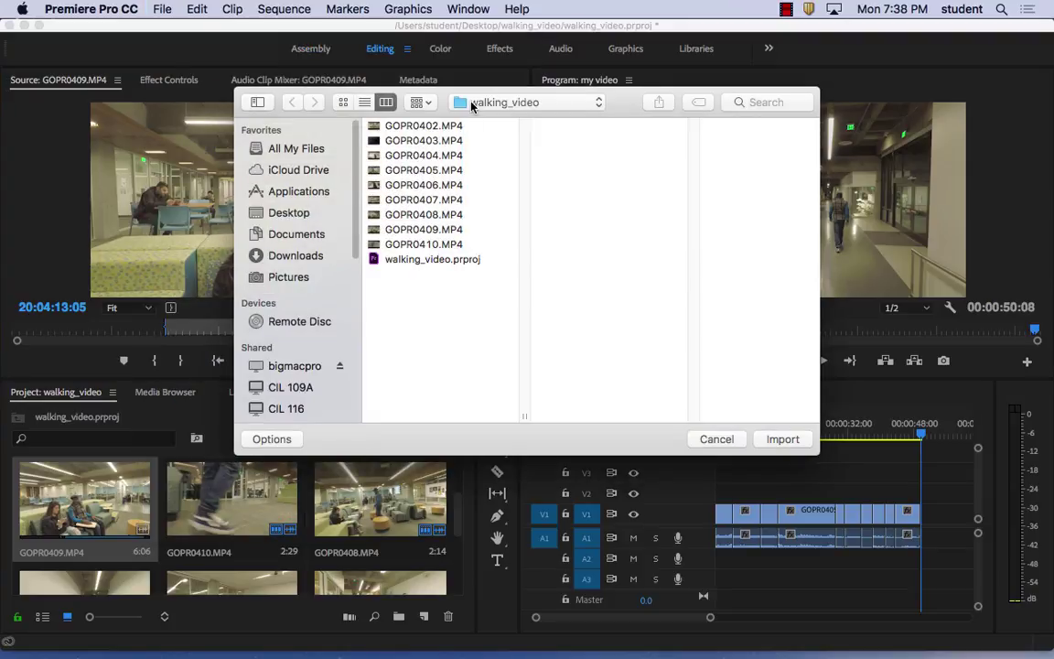
pyautogui.click(472, 107)
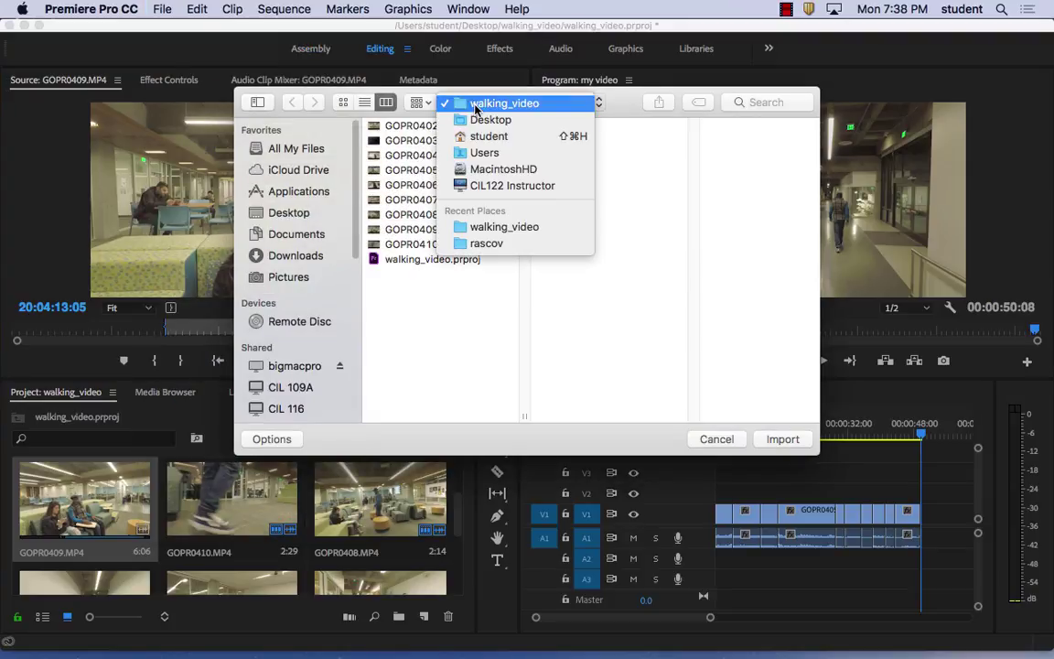
pyautogui.click(489, 120)
pyautogui.click(382, 143)
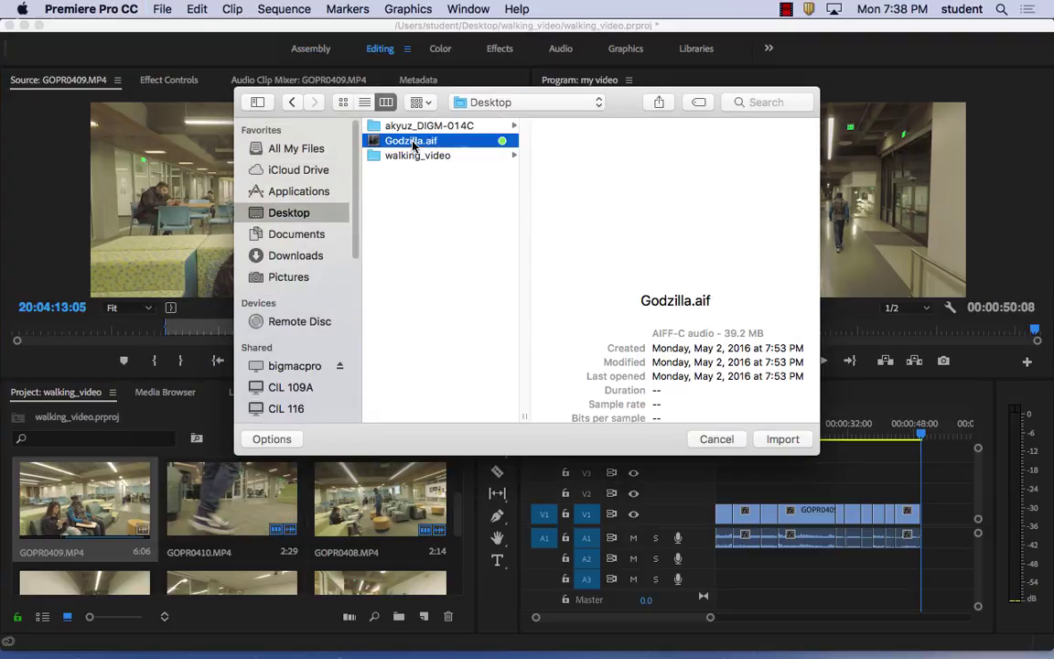
pyautogui.click(780, 439)
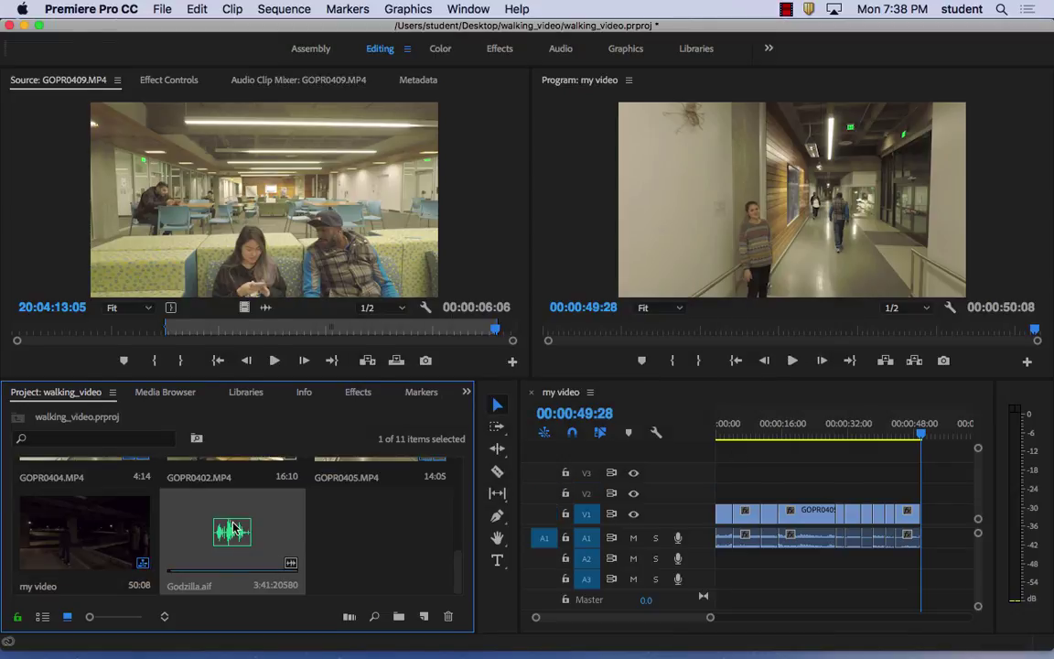
pyautogui.doubleClick(234, 529)
pyautogui.click(262, 362)
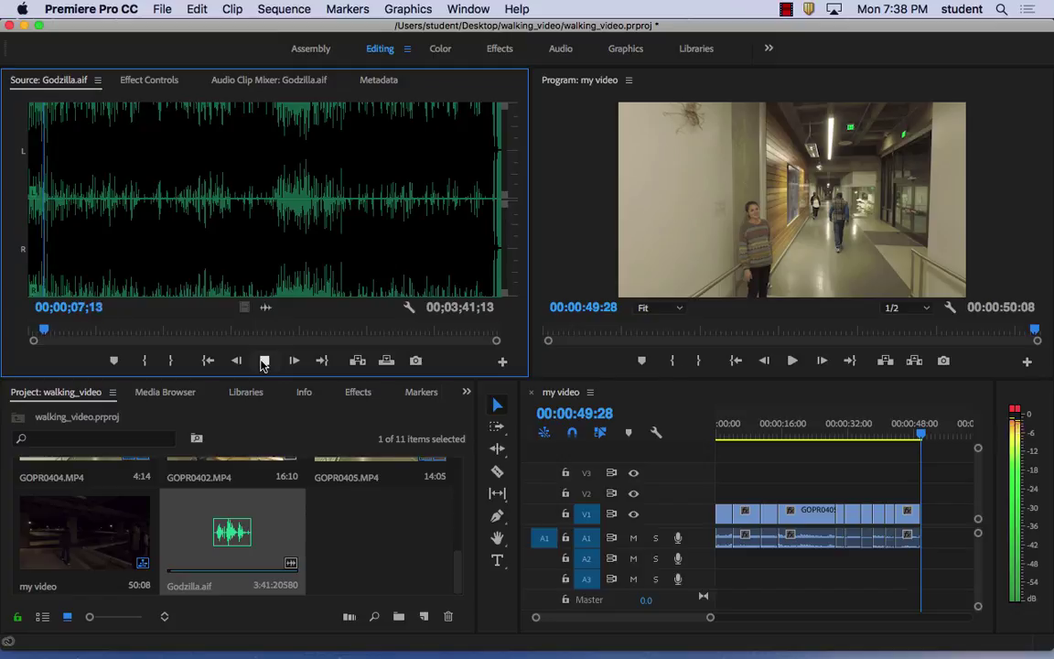
pyautogui.click(263, 361)
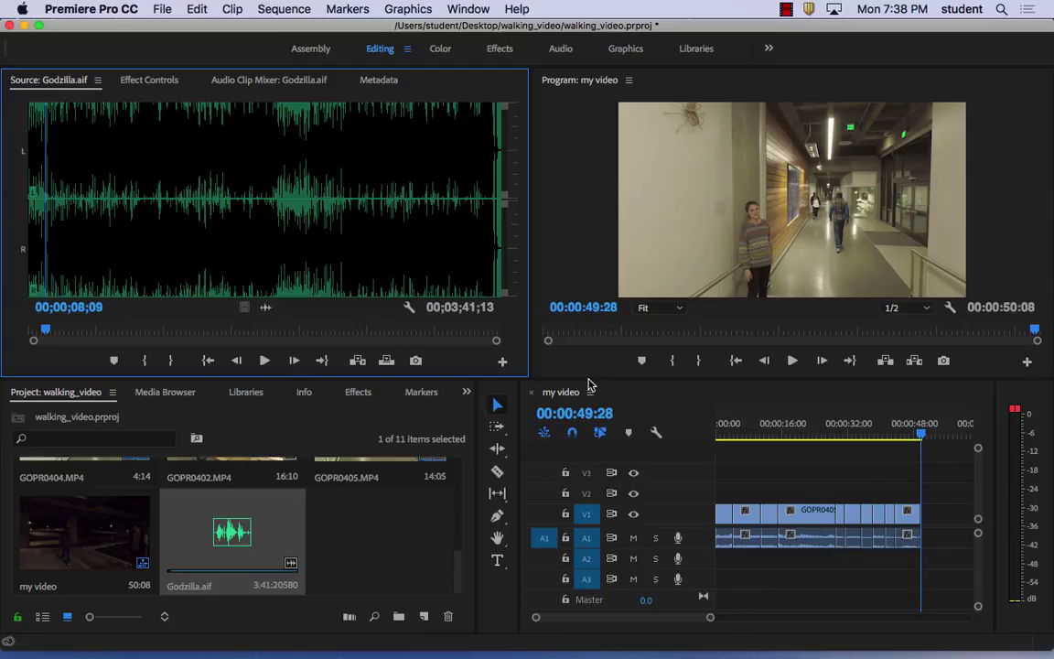
# - Enlarge the Timeline panel and make the V1 and A1 tracks taller to show thumbnails and waveforms
pyautogui.moveTo(593, 378); pyautogui.dragTo(442, 276)
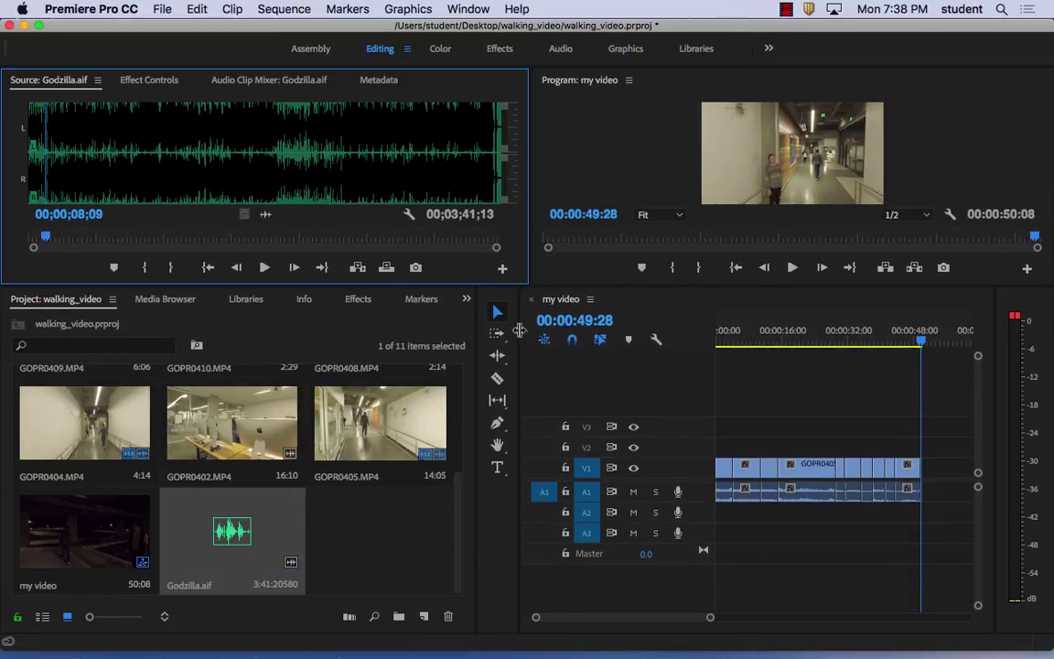
pyautogui.moveTo(519, 330); pyautogui.dragTo(274, 330)
pyautogui.moveTo(560, 284); pyautogui.dragTo(565, 243)
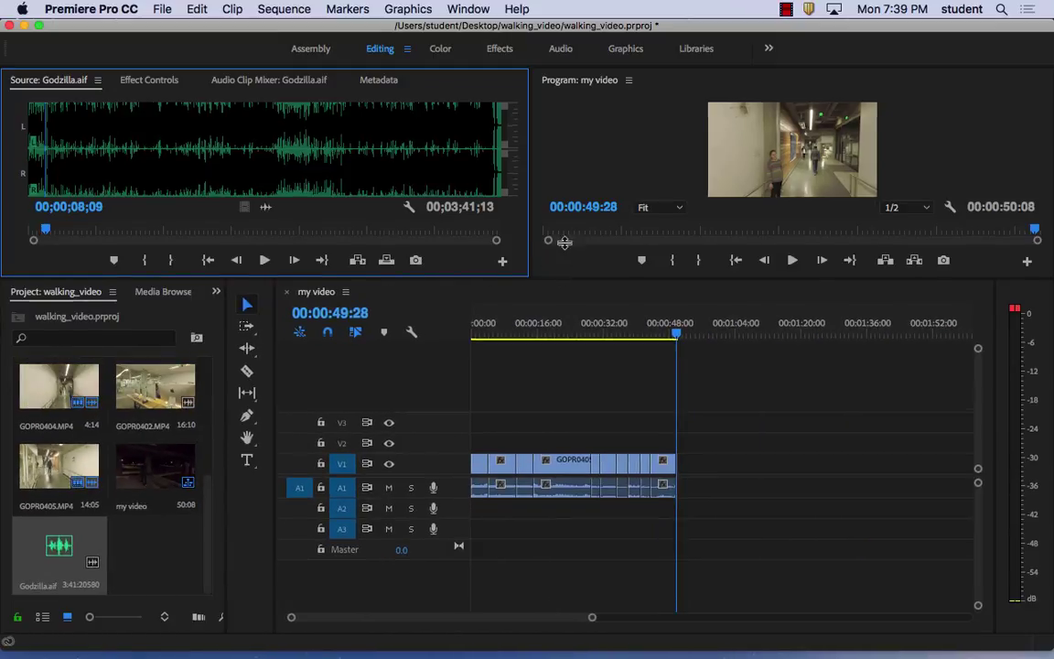
pyautogui.moveTo(447, 429); pyautogui.dragTo(452, 372)
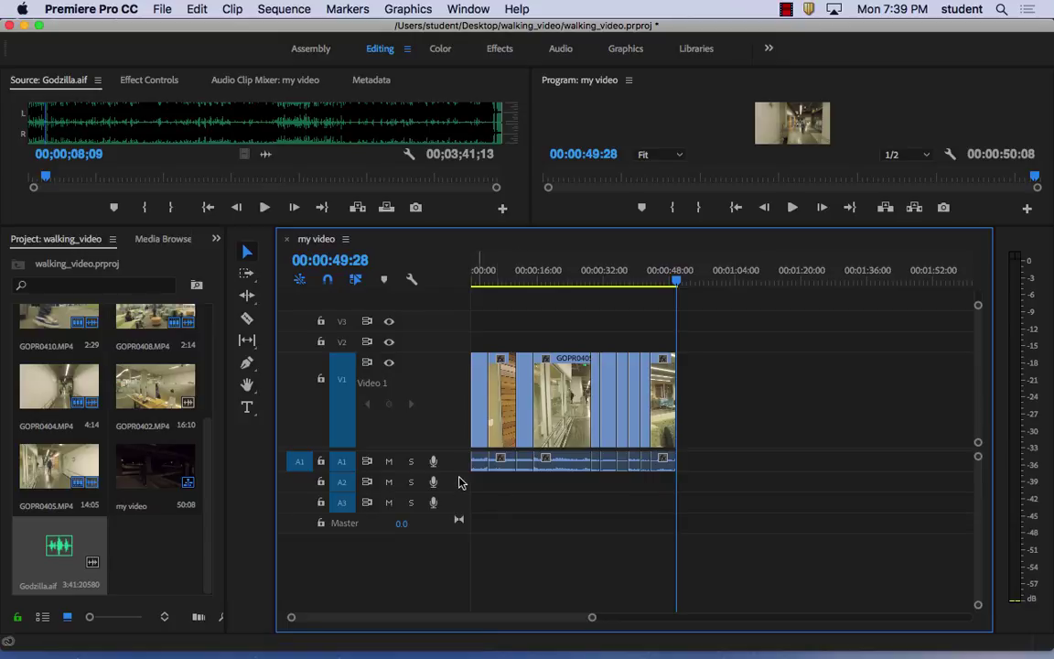
pyautogui.moveTo(459, 471); pyautogui.dragTo(459, 535)
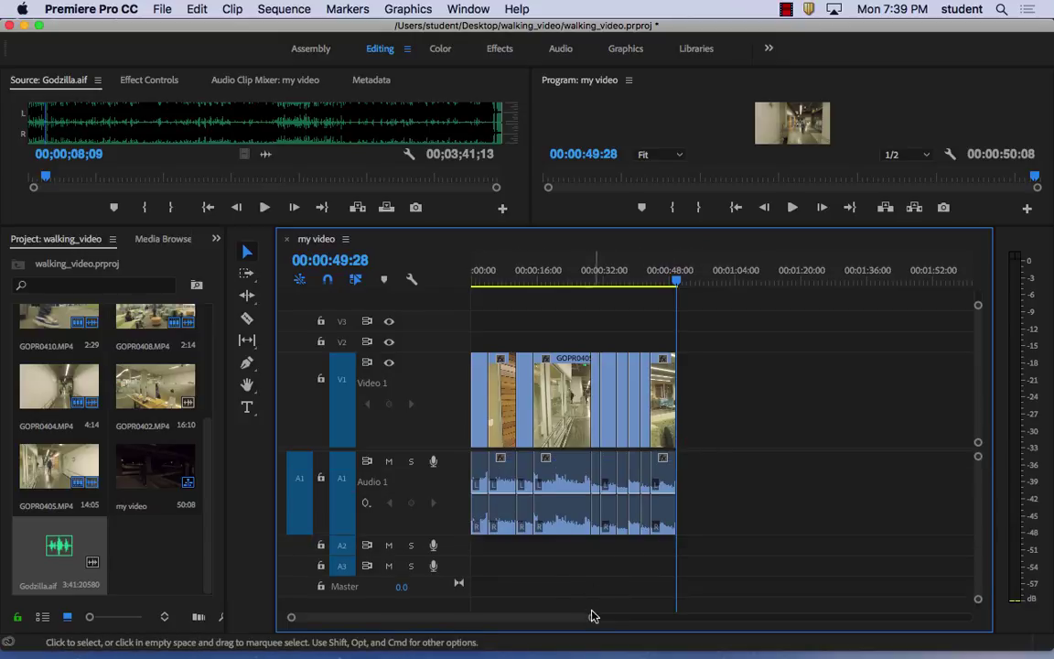
pyautogui.moveTo(592, 615)
pyautogui.mouseDown()
pyautogui.moveTo(567, 618)
pyautogui.moveTo(595, 620)
pyautogui.mouseUp()
# - Review the opening clips from the sequence start, with the monitors enlarged above the timeline
pyautogui.press('Home')
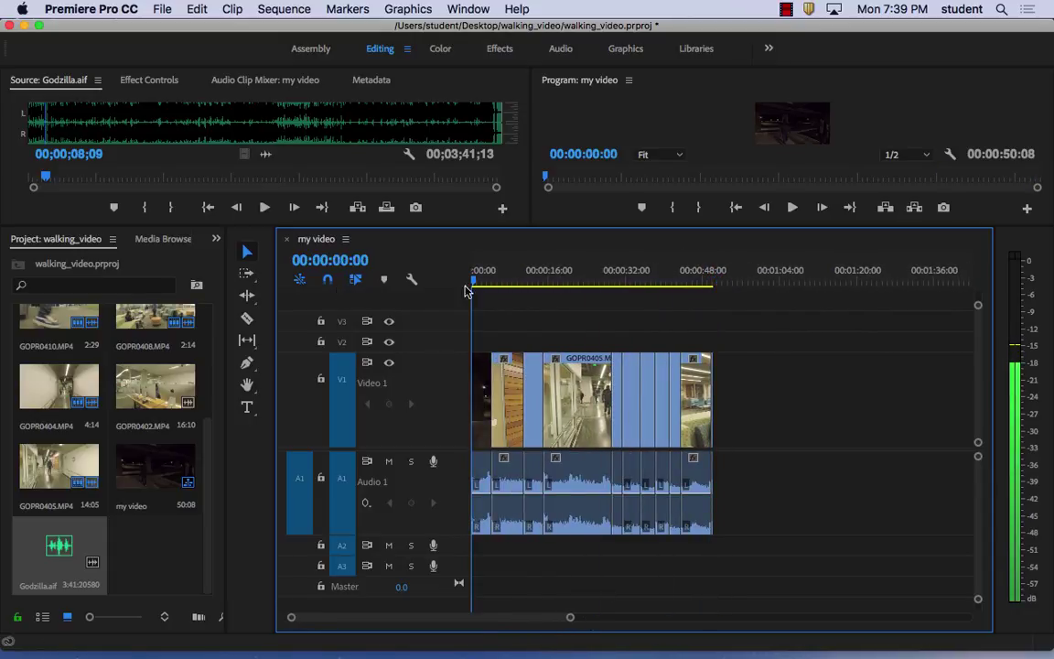
pyautogui.moveTo(465, 291)
pyautogui.mouseDown()
pyautogui.moveTo(647, 294)
pyautogui.moveTo(469, 311)
pyautogui.mouseUp()
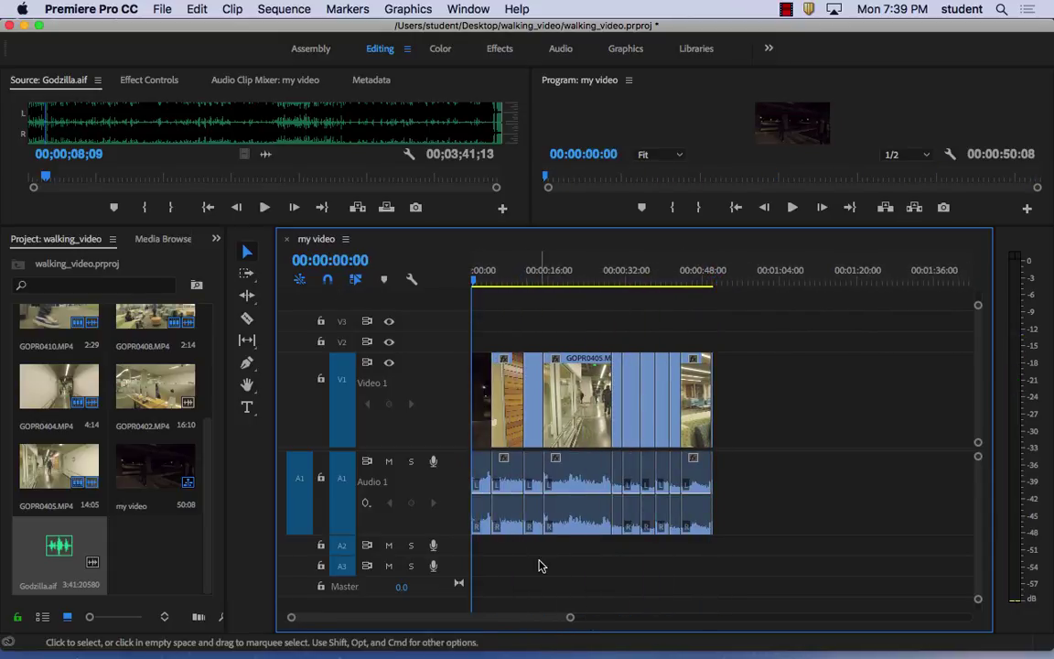
pyautogui.moveTo(571, 618); pyautogui.dragTo(540, 618)
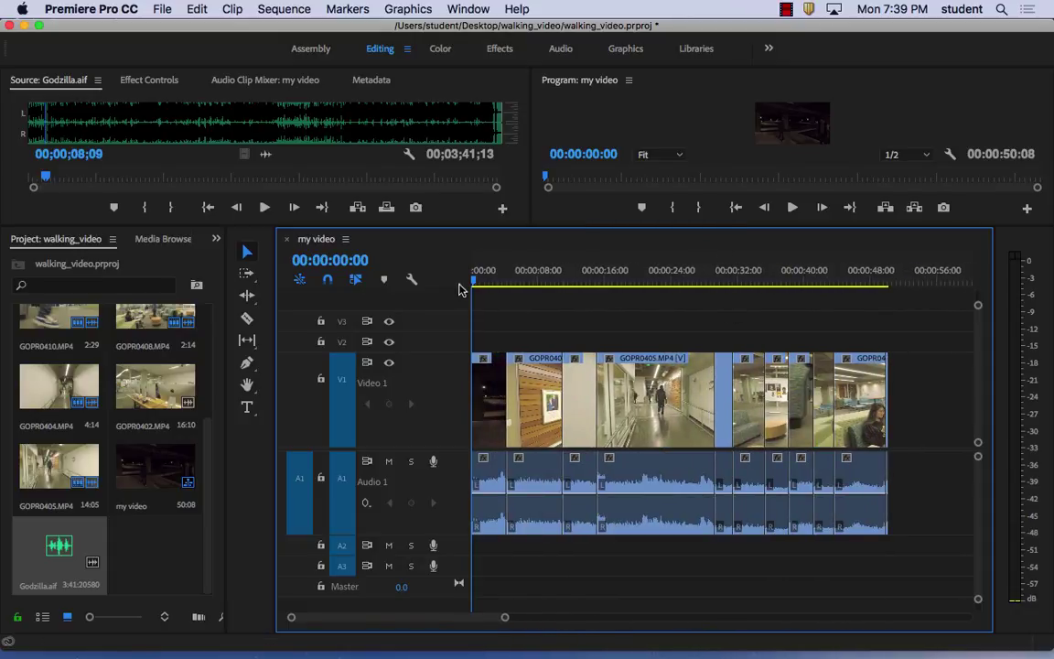
pyautogui.moveTo(475, 282); pyautogui.dragTo(464, 318)
pyautogui.moveTo(750, 226); pyautogui.dragTo(760, 331)
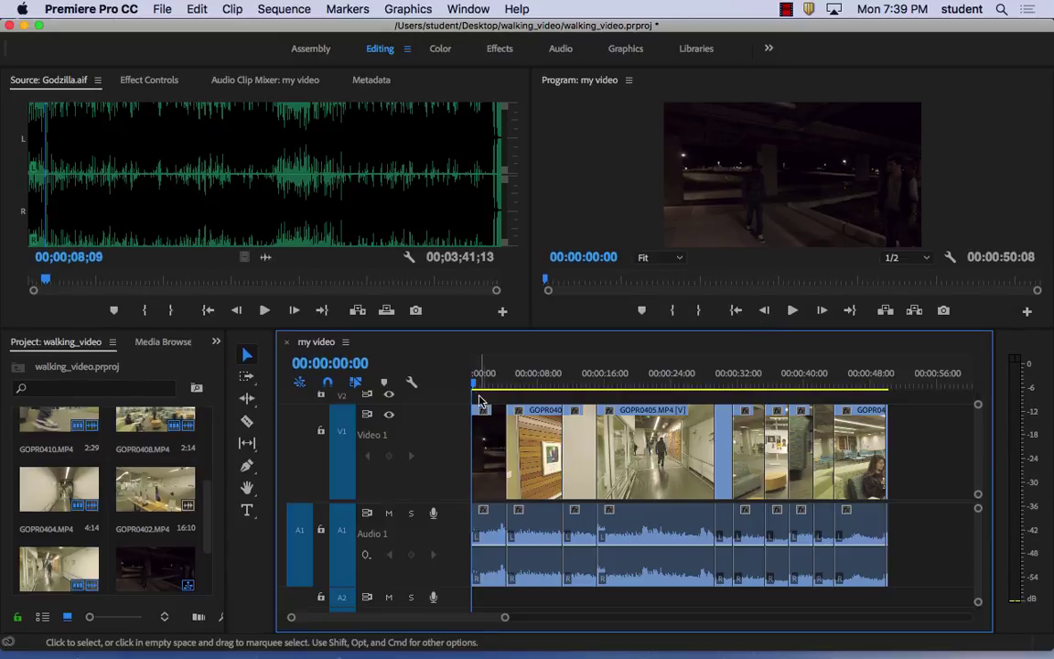
pyautogui.moveTo(479, 399); pyautogui.dragTo(412, 383)
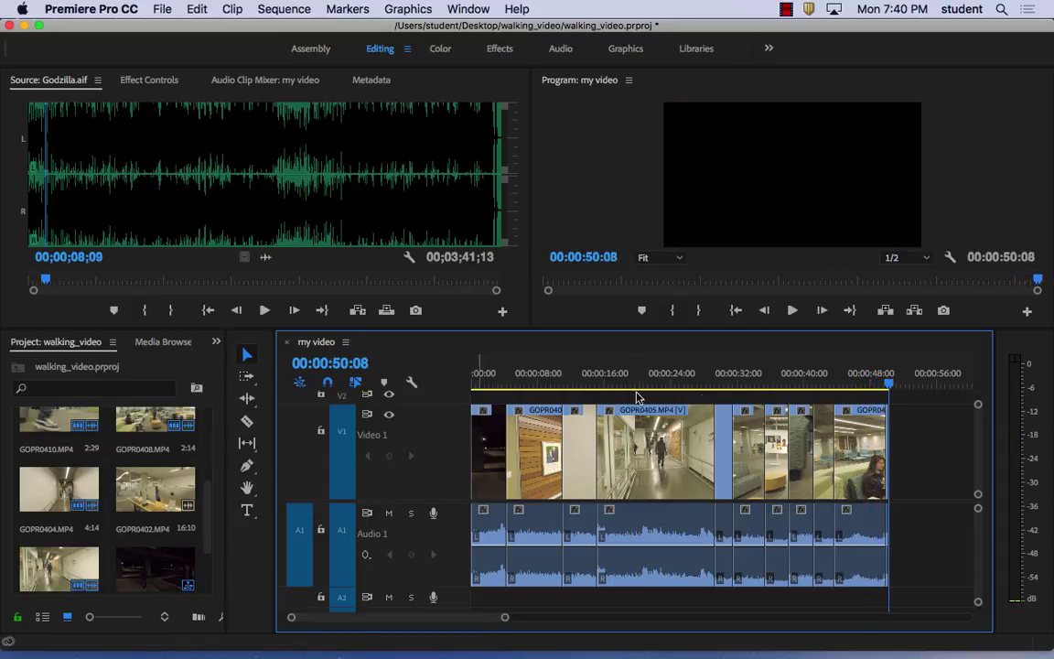
# - Zoom into the sequence end and step frame by frame past the last cut
pyautogui.moveTo(504, 617); pyautogui.dragTo(401, 604)
pyautogui.moveTo(651, 384); pyautogui.dragTo(619, 386)
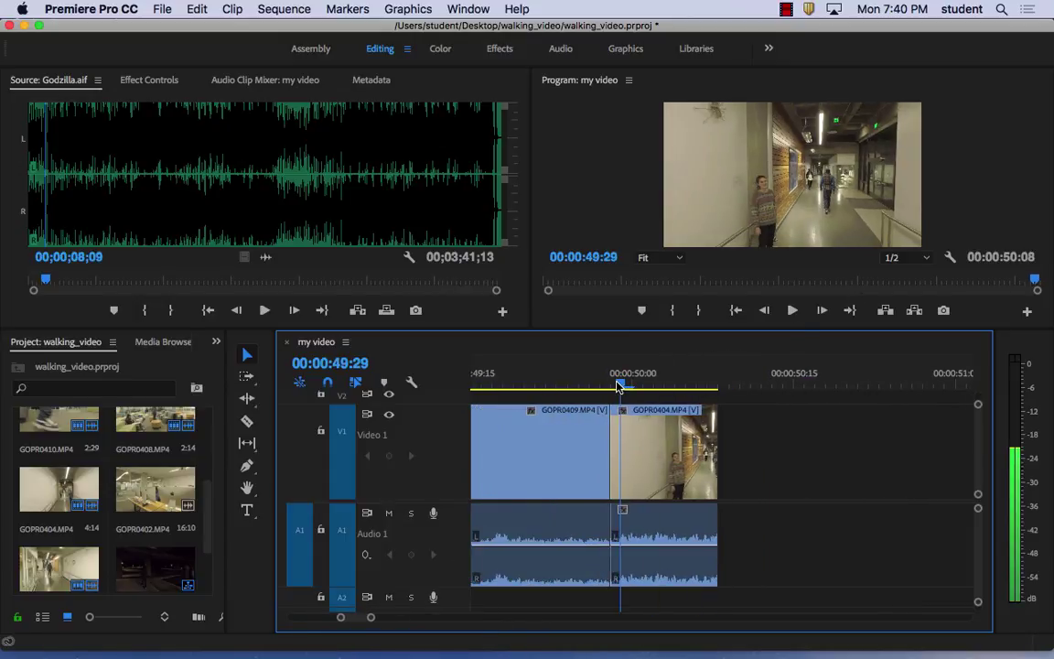
pyautogui.press('space')
pyautogui.click(619, 387)
pyautogui.press('Right')
pyautogui.press('Right')
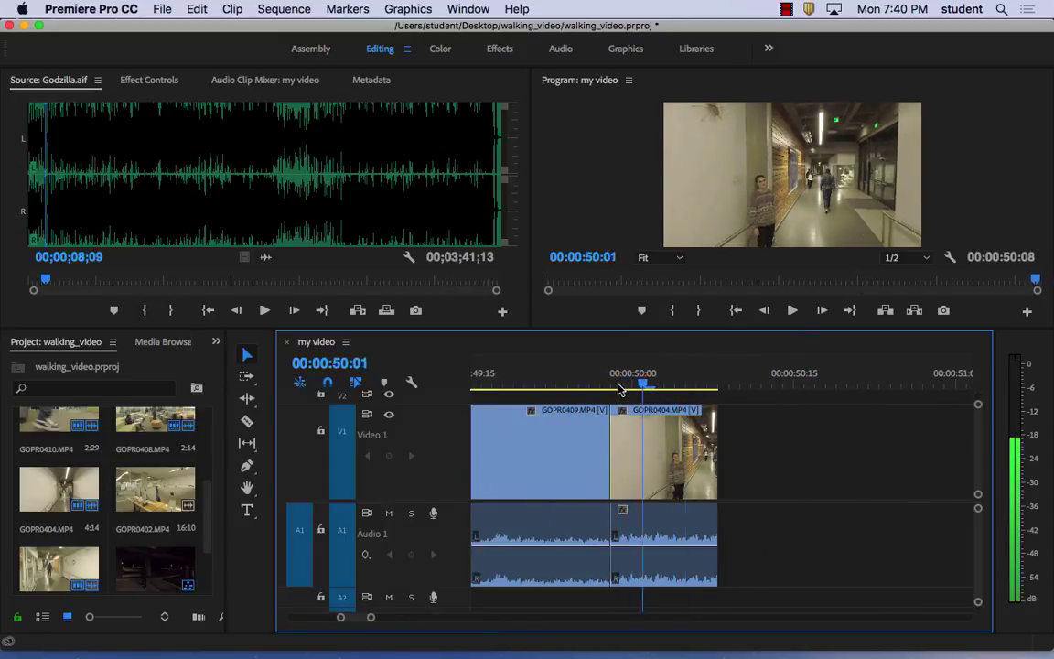
pyautogui.press('Right')
pyautogui.press('Right')
pyautogui.press('Right')
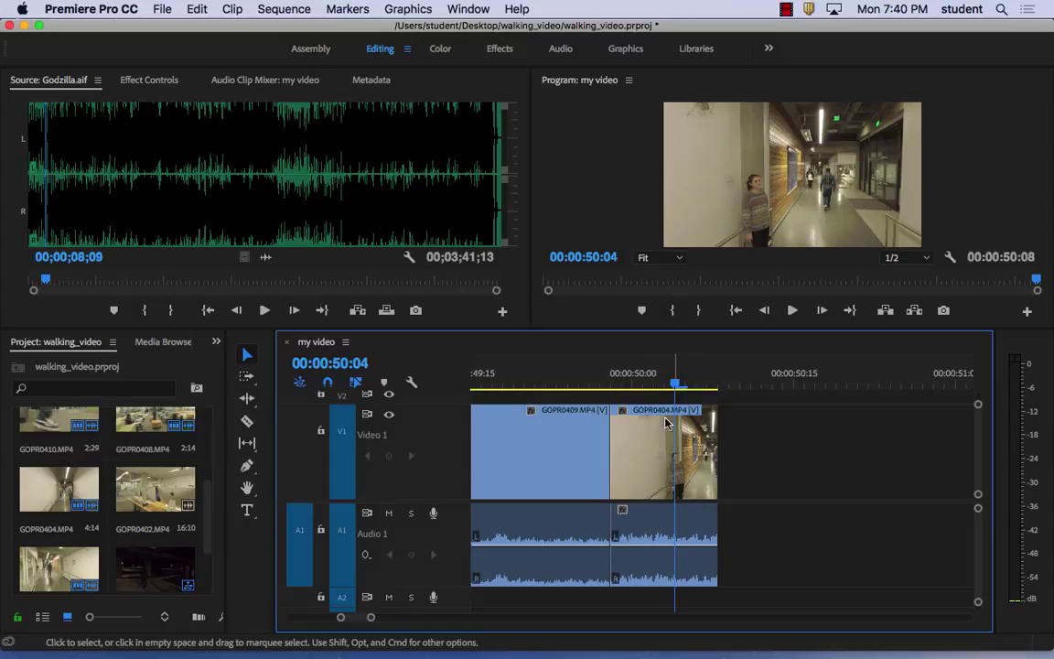
# - Delete the ten-frame GOPR0404 clip at the end, then zoom back out to review
pyautogui.click(648, 452)
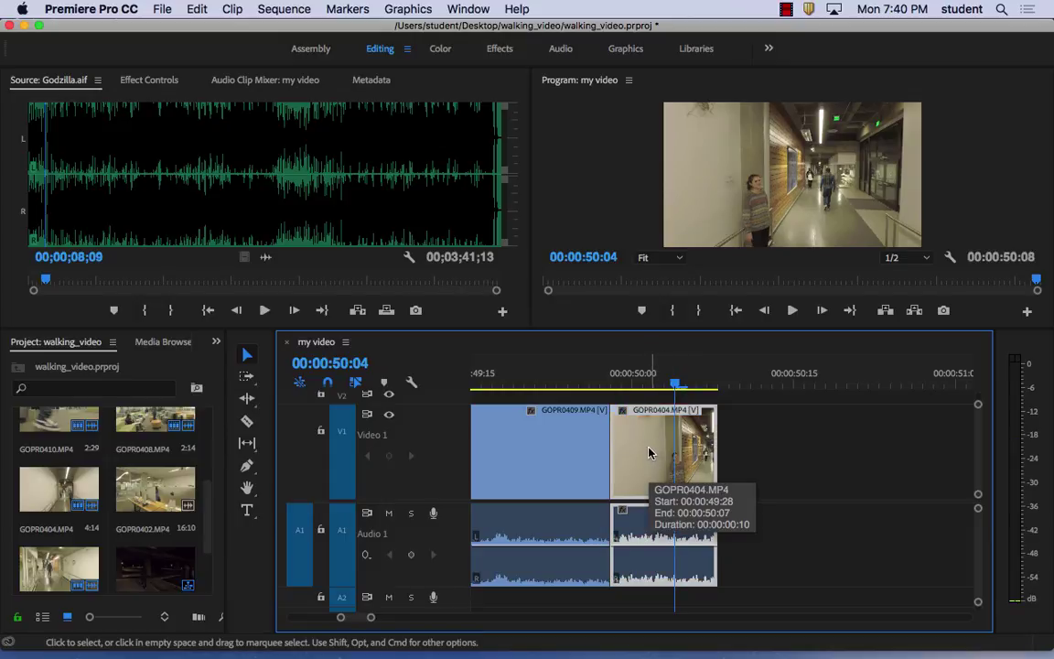
pyautogui.press('Delete')
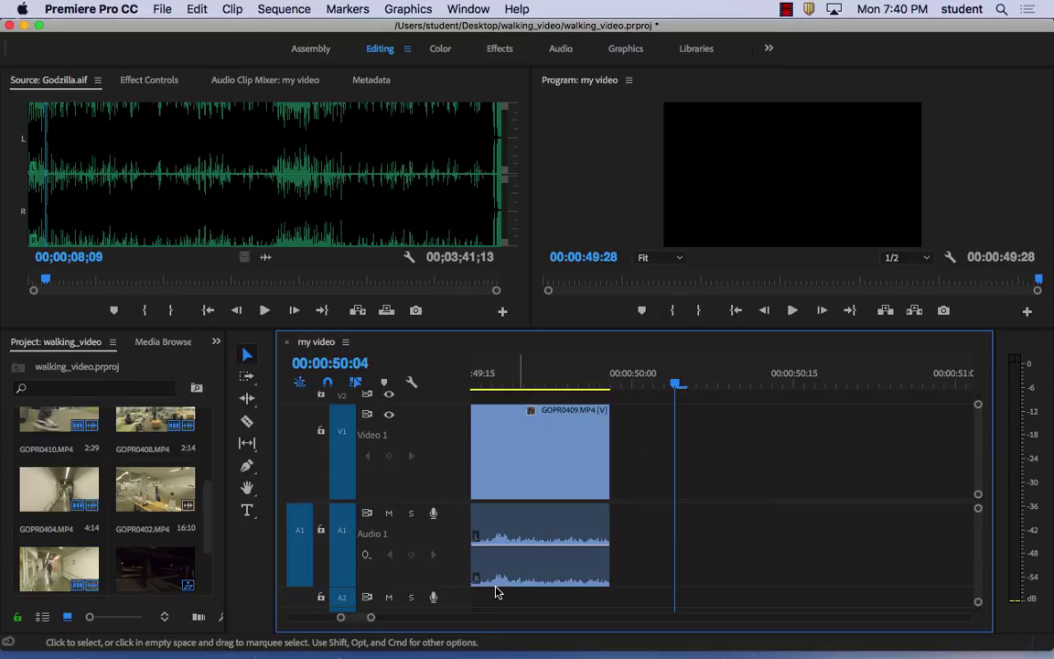
pyautogui.moveTo(370, 617); pyautogui.dragTo(540, 617)
pyautogui.moveTo(661, 375); pyautogui.dragTo(589, 387)
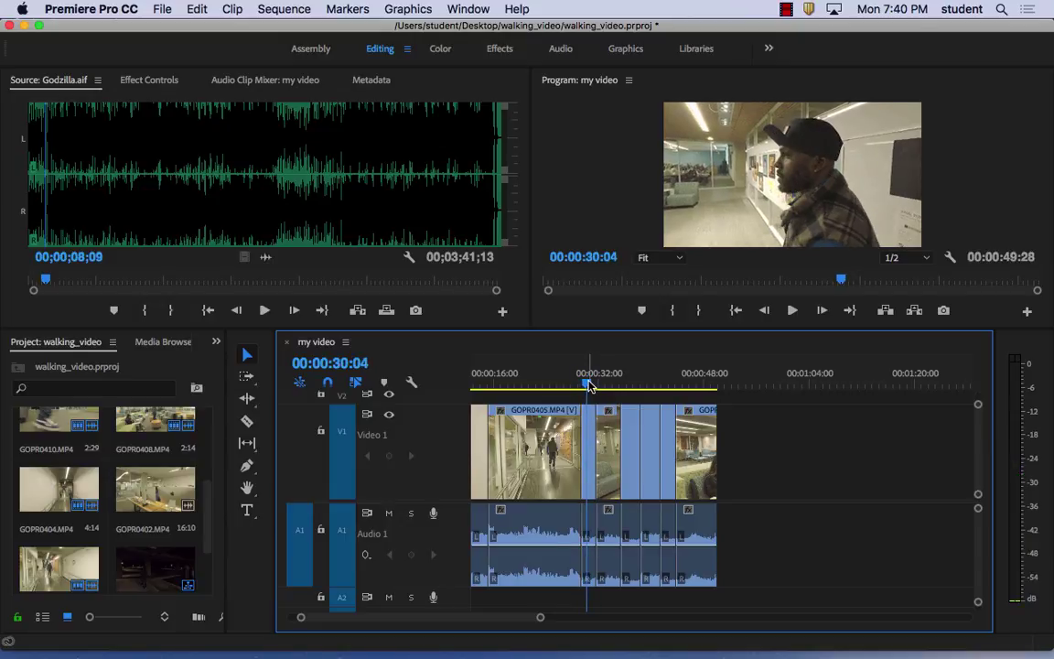
# - Delete the short GOPR0406 clip from V1
pyautogui.click(588, 436)
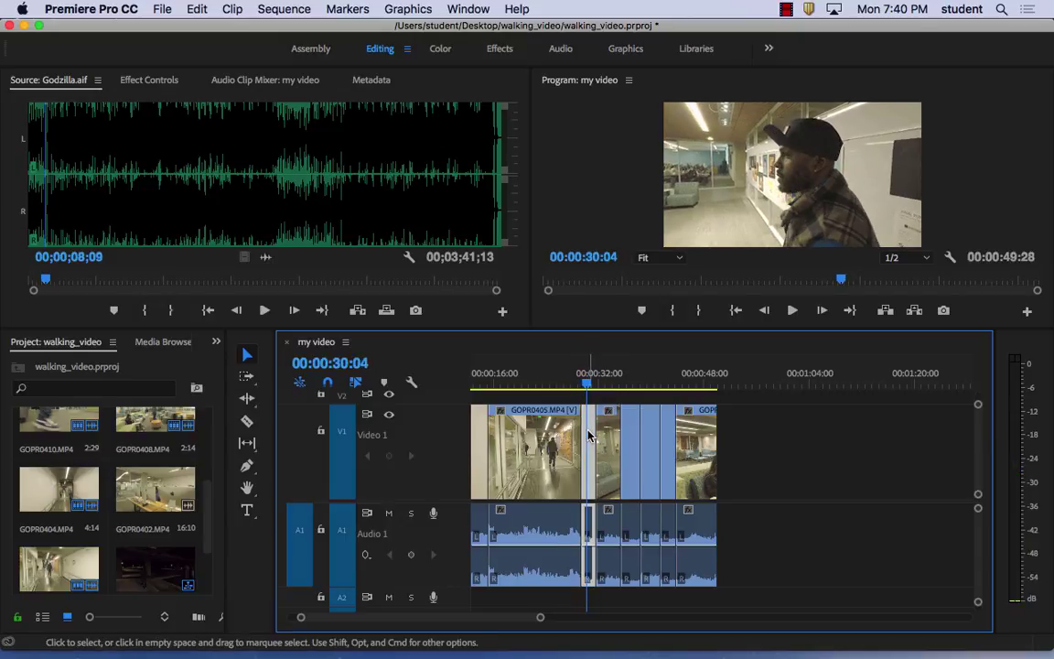
pyautogui.press('Delete')
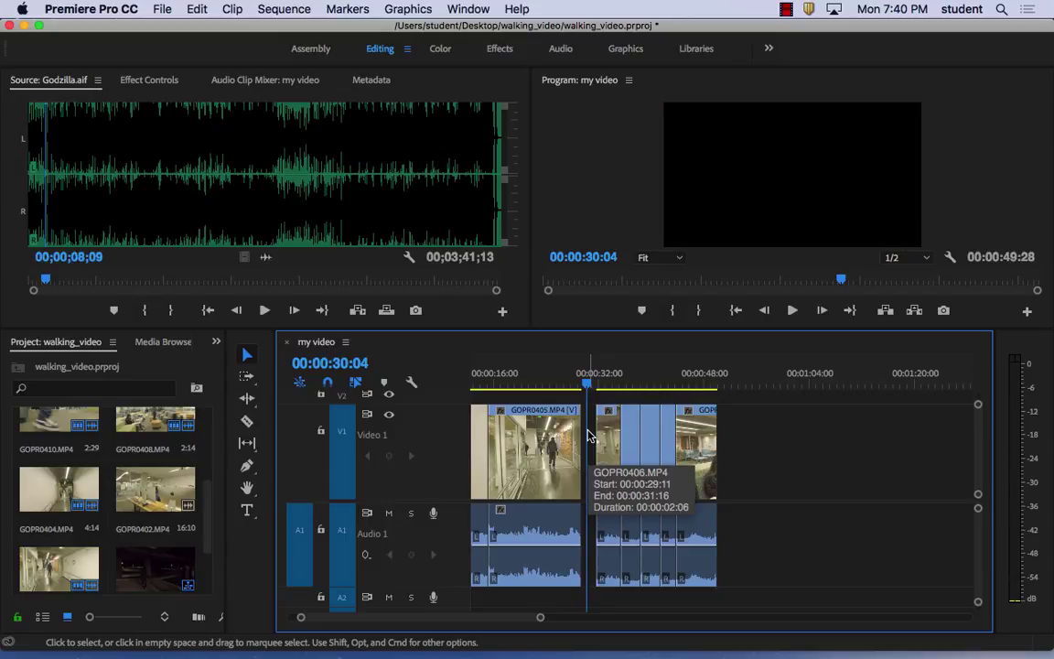
pyautogui.moveTo(539, 618)
pyautogui.mouseDown()
pyautogui.moveTo(479, 619)
pyautogui.moveTo(513, 618)
pyautogui.moveTo(499, 618)
pyautogui.mouseUp()
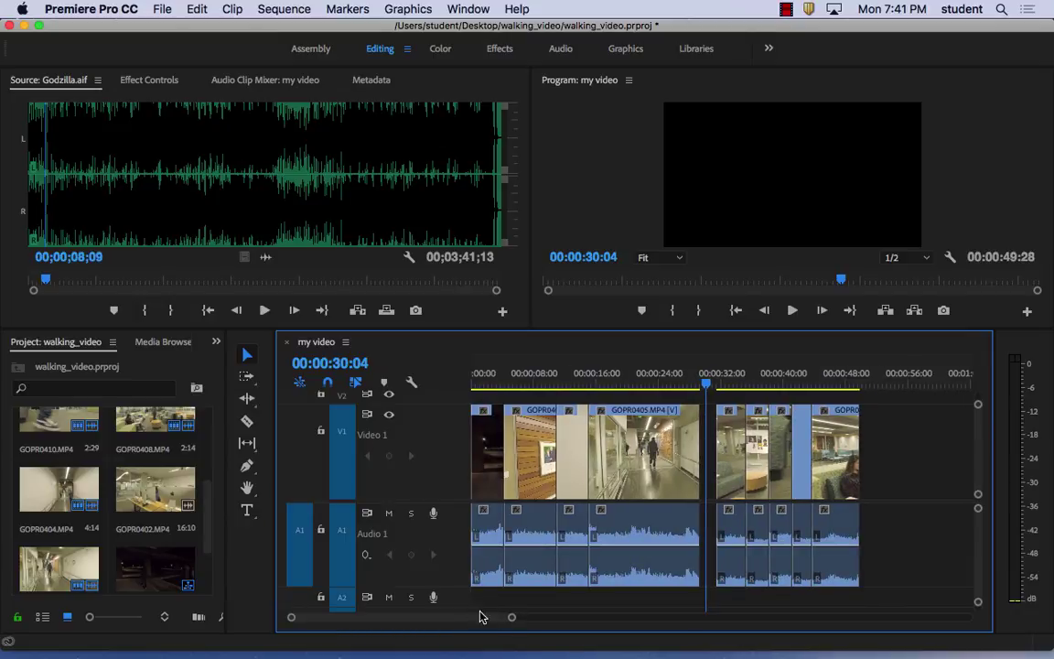
pyautogui.moveTo(511, 618); pyautogui.dragTo(519, 616)
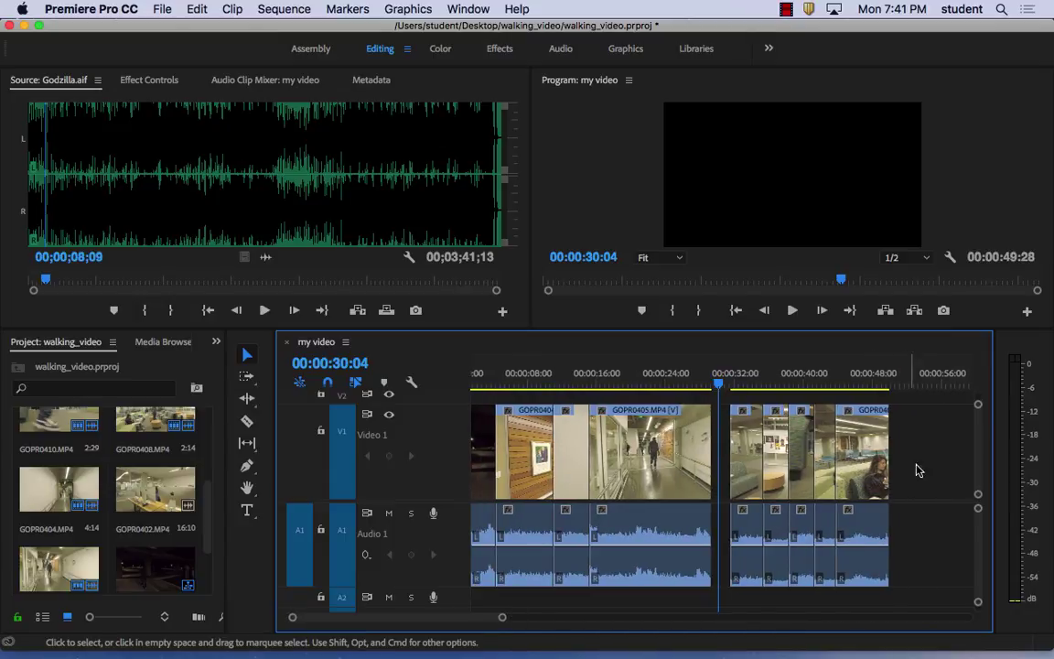
# - Slide the later clips left to close the gap, then save the project
pyautogui.moveTo(919, 482); pyautogui.dragTo(808, 514)
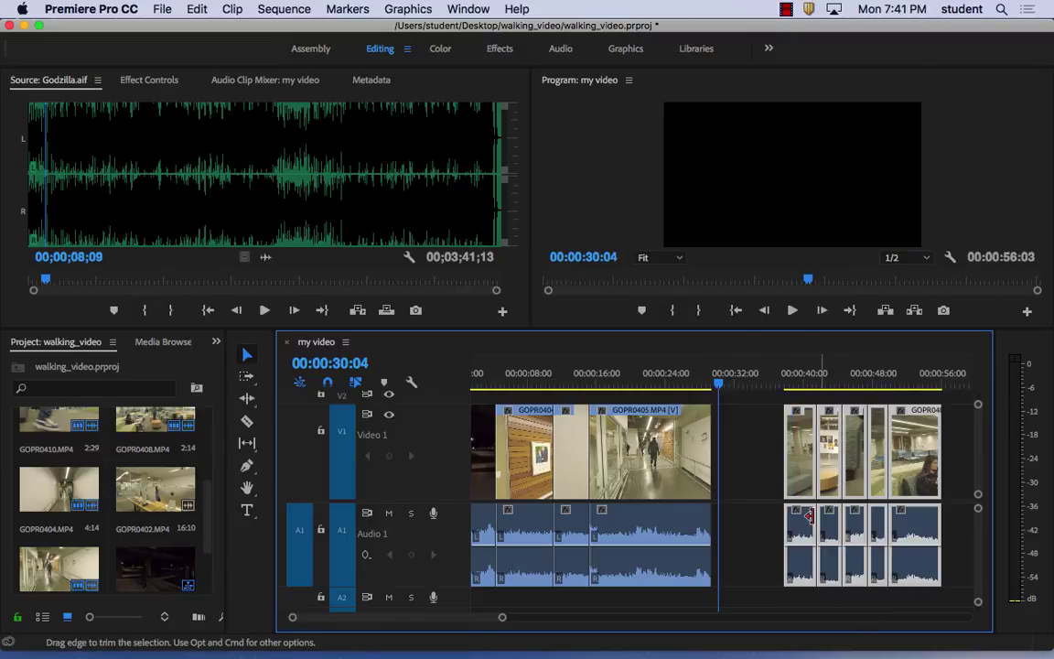
pyautogui.moveTo(758, 440); pyautogui.dragTo(737, 461)
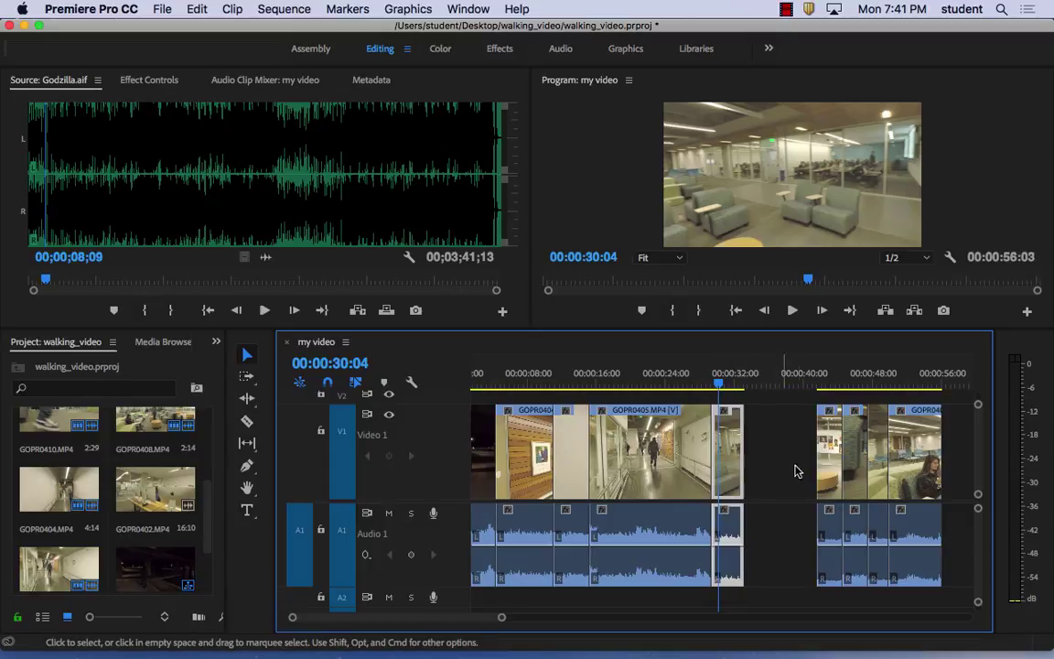
pyautogui.moveTo(832, 452); pyautogui.dragTo(758, 456)
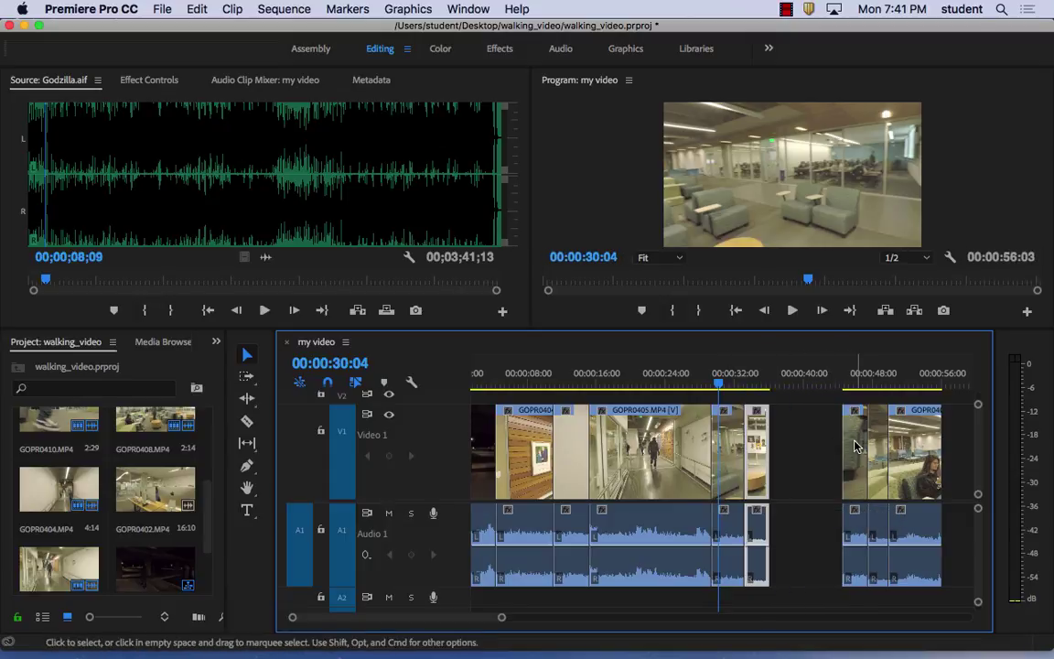
pyautogui.moveTo(856, 460)
pyautogui.mouseDown()
pyautogui.moveTo(788, 463)
pyautogui.moveTo(871, 463)
pyautogui.moveTo(858, 465)
pyautogui.mouseUp()
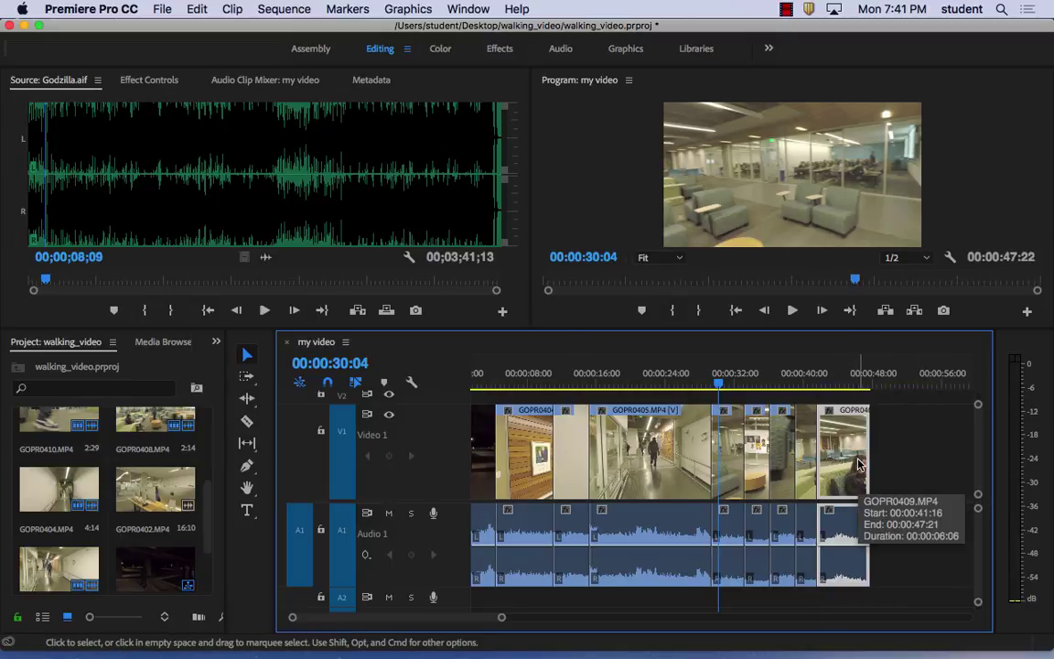
pyautogui.click(859, 465)
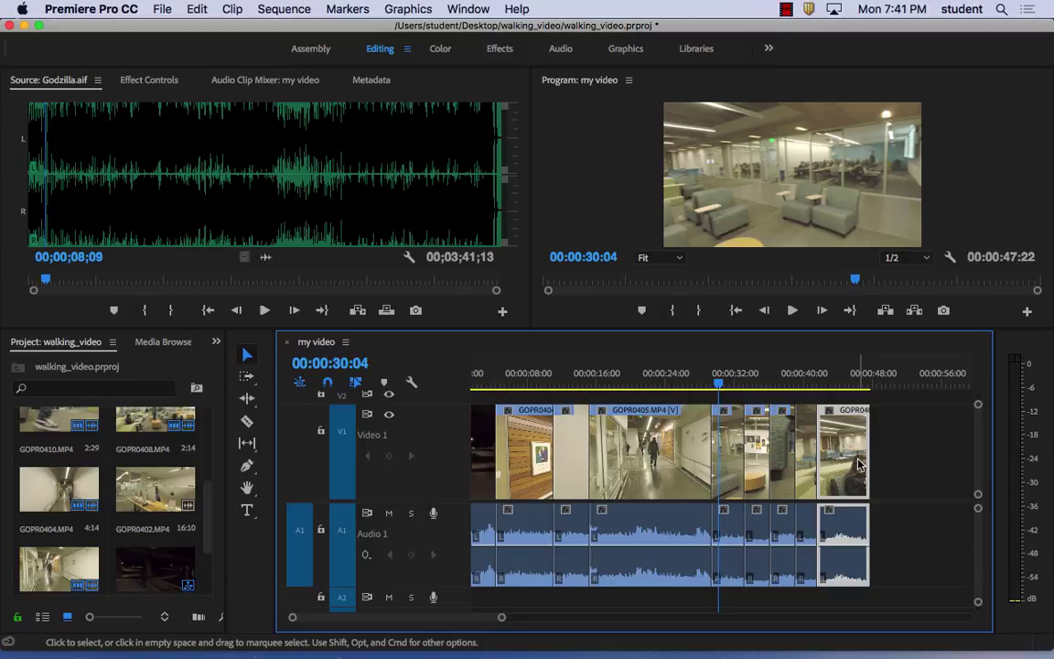
pyautogui.press('super+s')
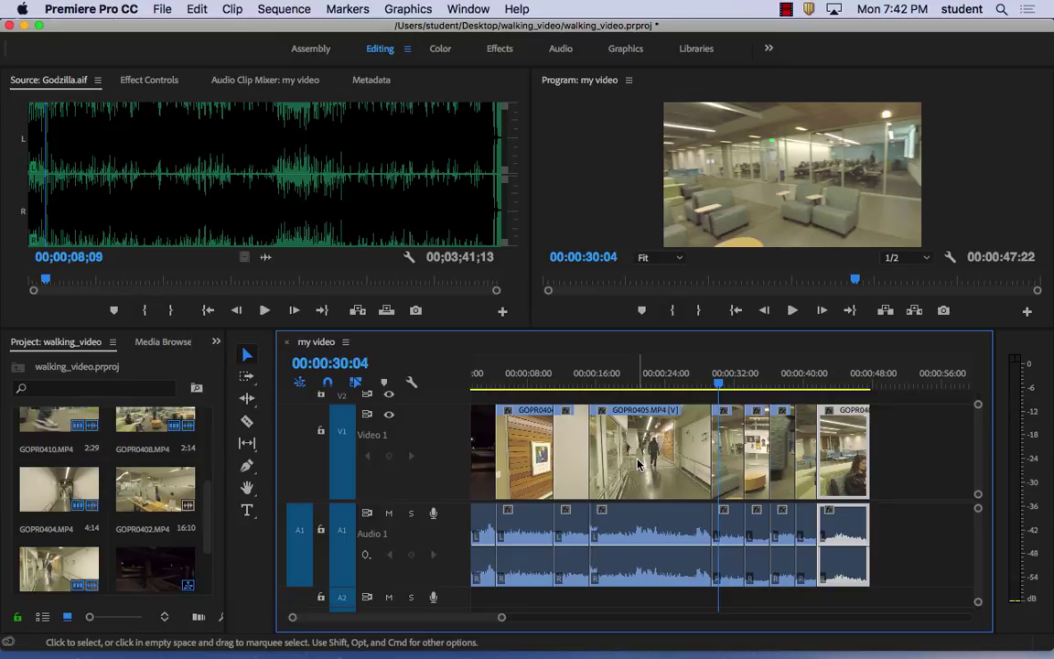
# - Enlarge the Program monitor and park the playhead about five seconds into the sequence
pyautogui.moveTo(635, 383); pyautogui.dragTo(538, 392)
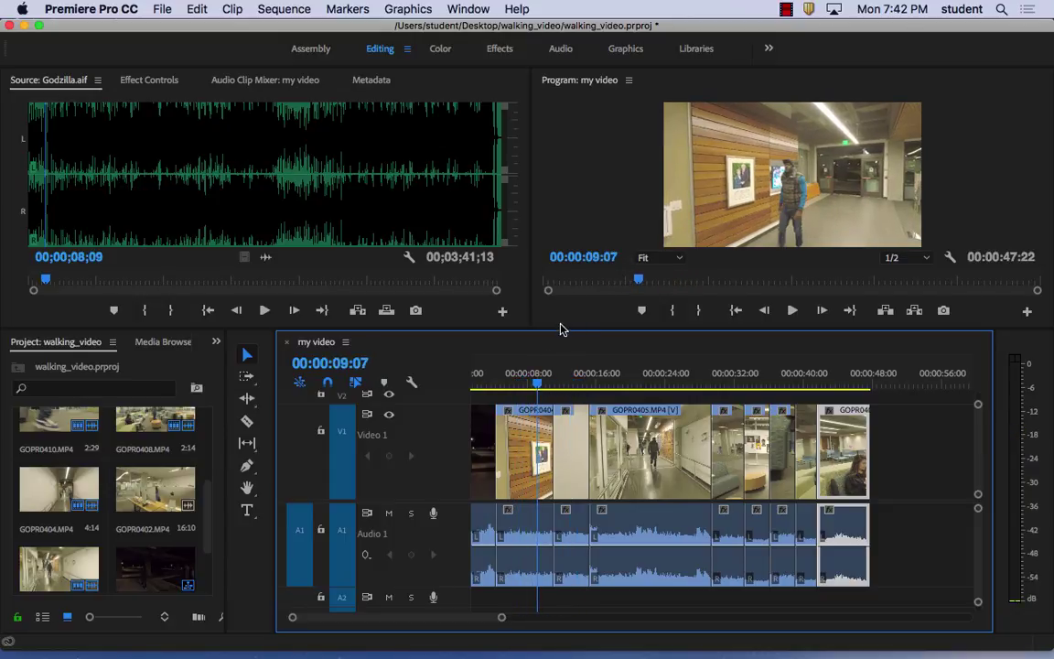
pyautogui.moveTo(563, 329); pyautogui.dragTo(561, 371)
pyautogui.moveTo(531, 236); pyautogui.dragTo(376, 242)
pyautogui.moveTo(513, 373); pyautogui.dragTo(507, 416)
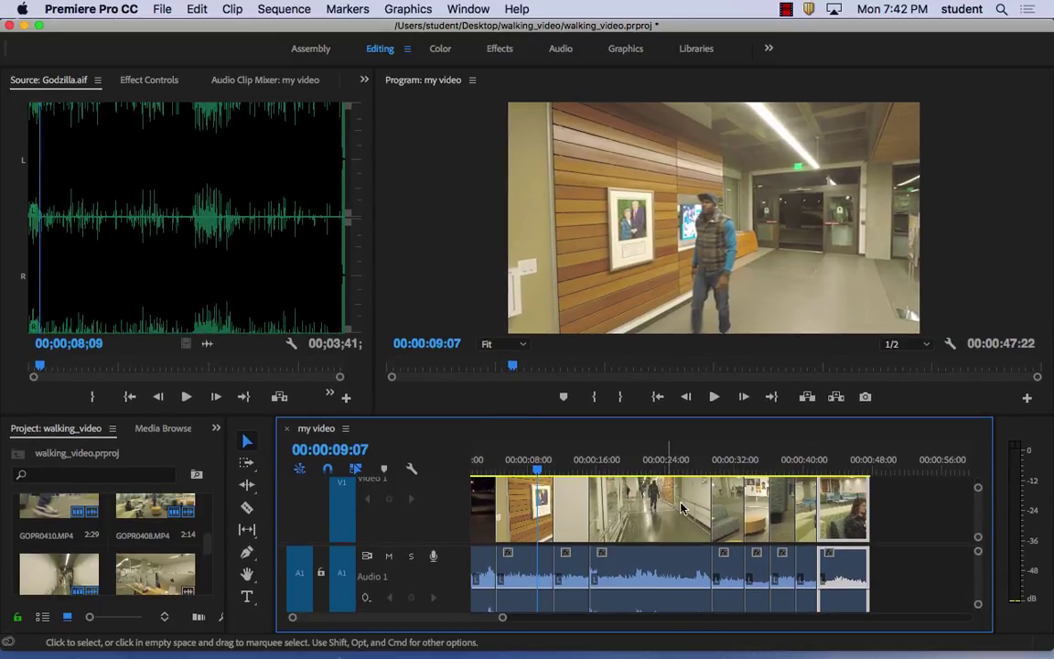
pyautogui.moveTo(537, 467); pyautogui.dragTo(558, 474)
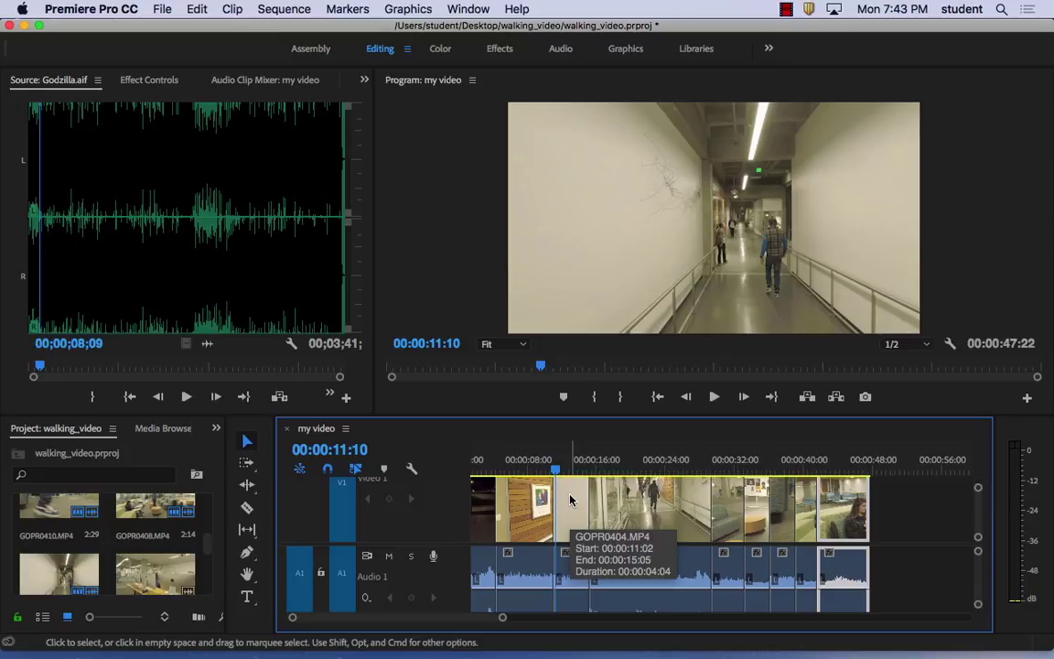
# - Shift the later clips right and extend the GOPR0404 clip to start earlier
pyautogui.moveTo(579, 457)
pyautogui.mouseDown()
pyautogui.moveTo(611, 462)
pyautogui.moveTo(566, 467)
pyautogui.mouseUp()
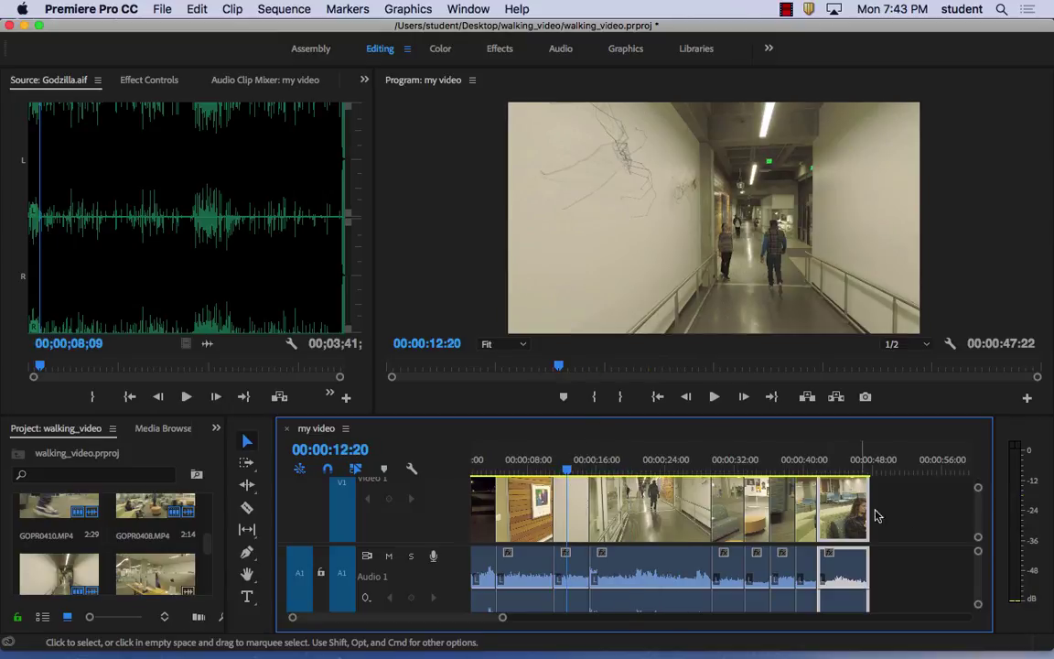
pyautogui.moveTo(897, 494); pyautogui.dragTo(590, 469)
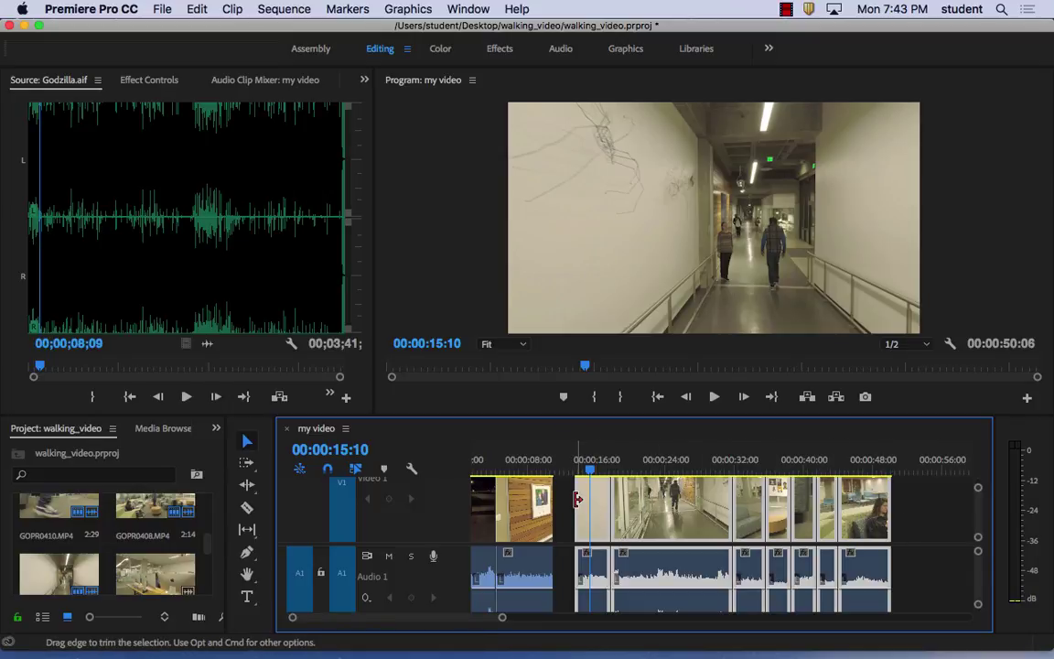
pyautogui.moveTo(578, 499); pyautogui.dragTo(564, 505)
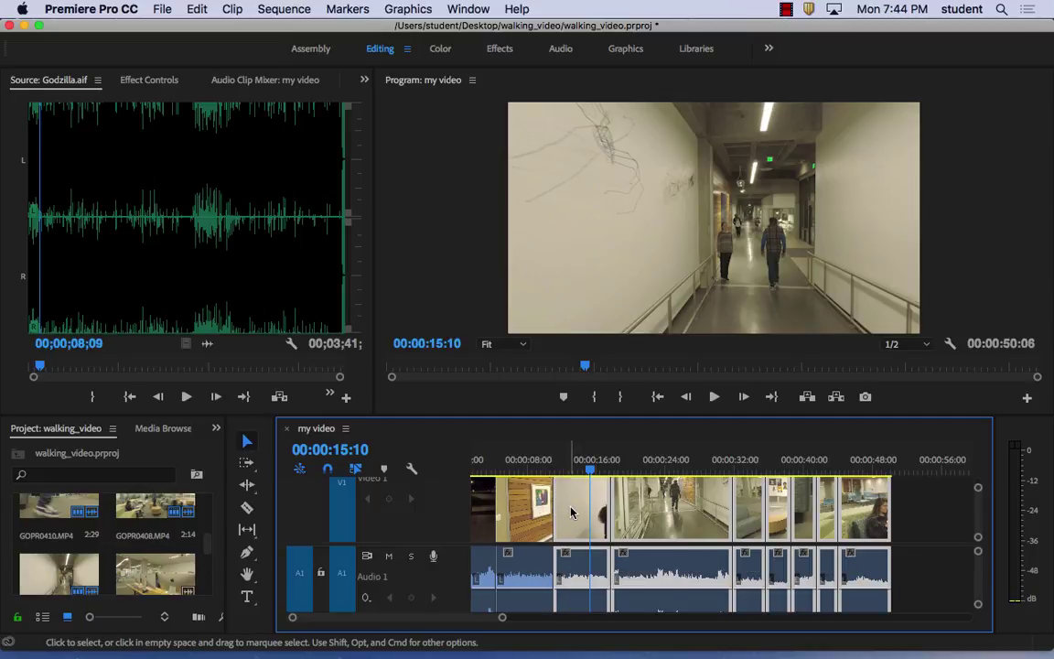
pyautogui.moveTo(936, 497); pyautogui.dragTo(626, 506)
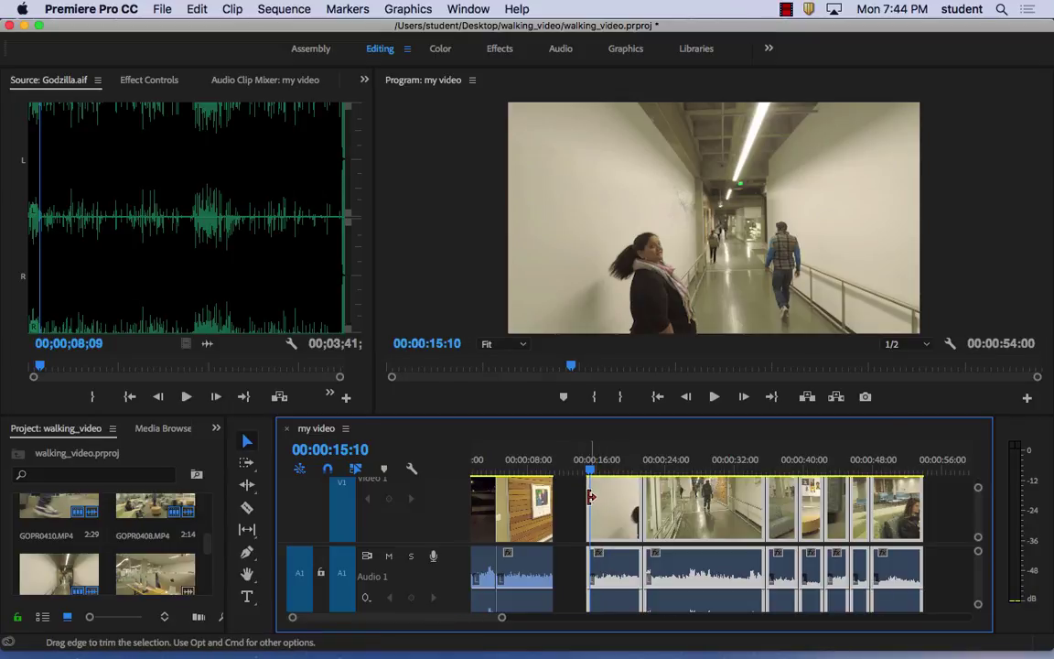
pyautogui.click(583, 490)
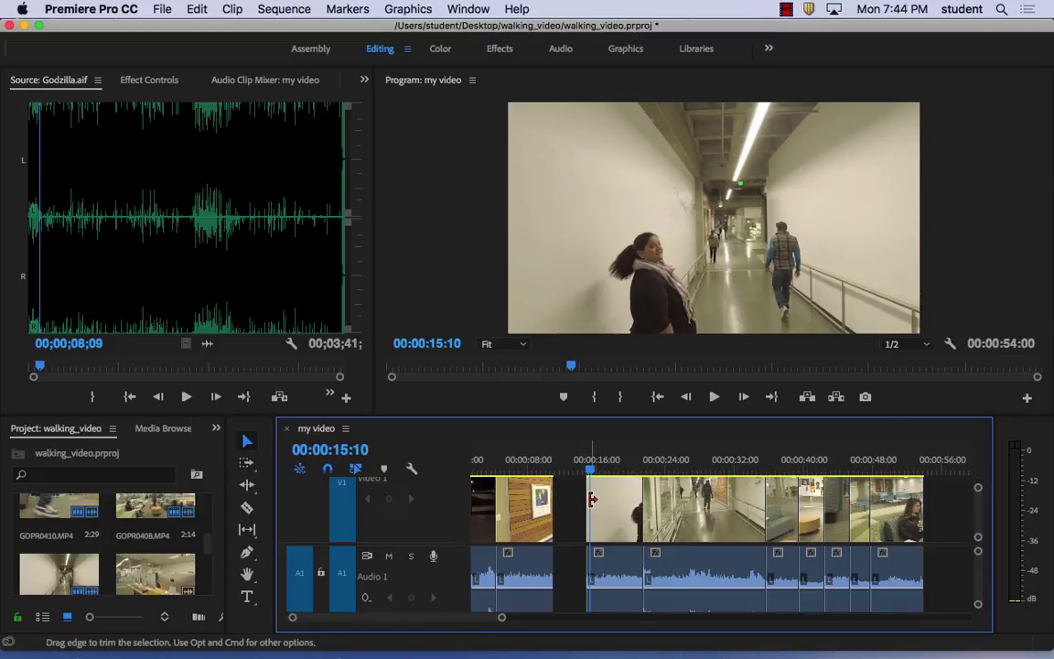
pyautogui.moveTo(590, 499); pyautogui.dragTo(570, 502)
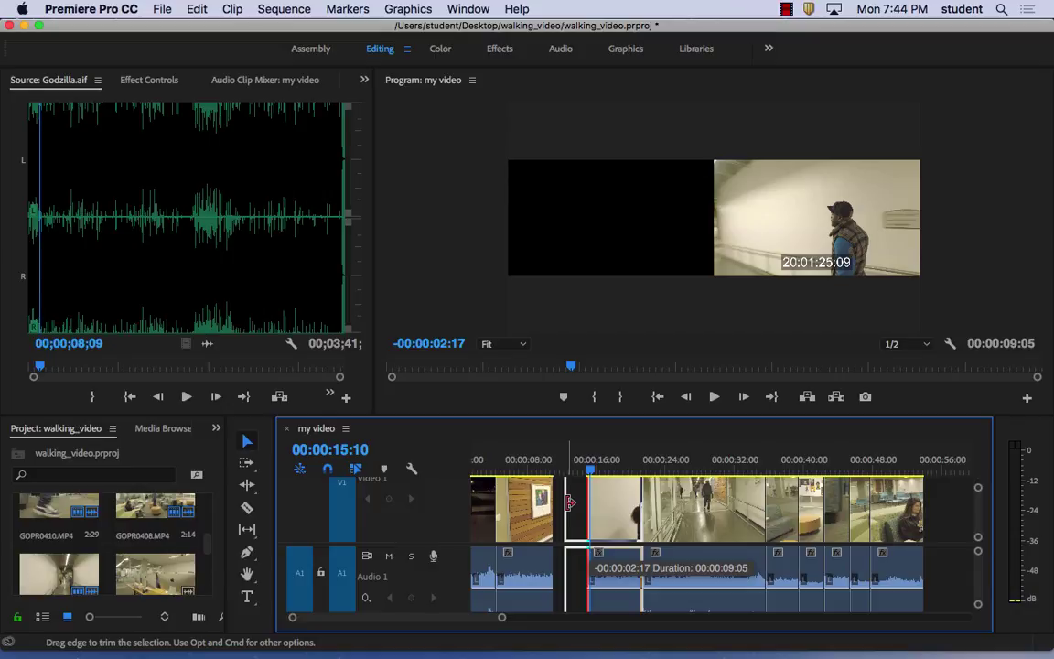
pyautogui.moveTo(569, 502); pyautogui.dragTo(569, 502)
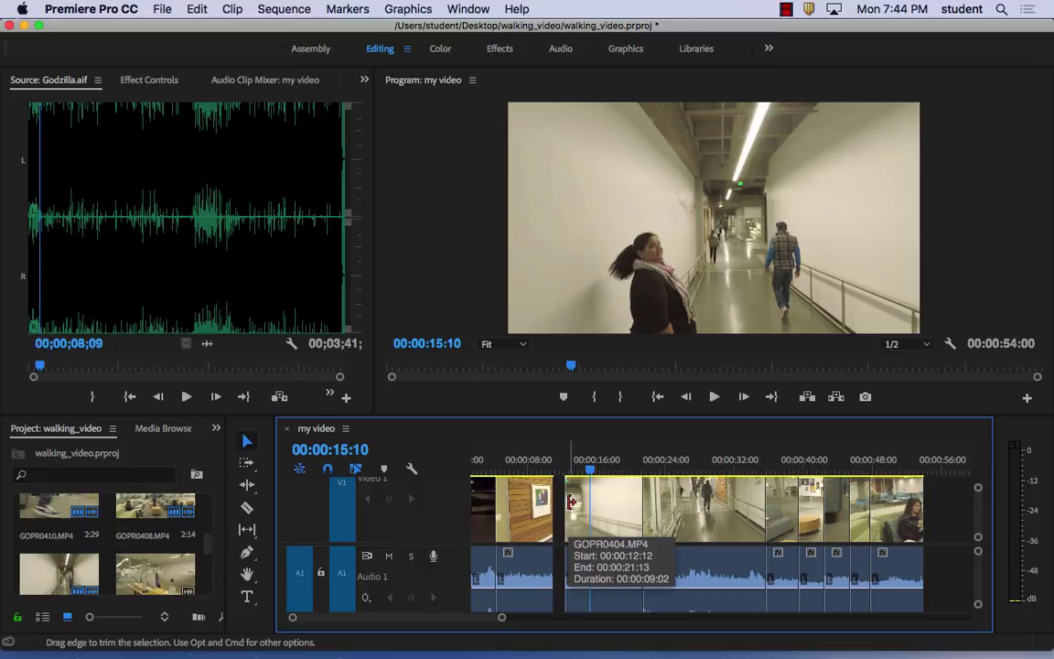
# - Close the gap before the later clips and play the sequence to check the edit
pyautogui.moveTo(850, 430); pyautogui.dragTo(599, 510)
pyautogui.click(513, 466)
pyautogui.press('space')
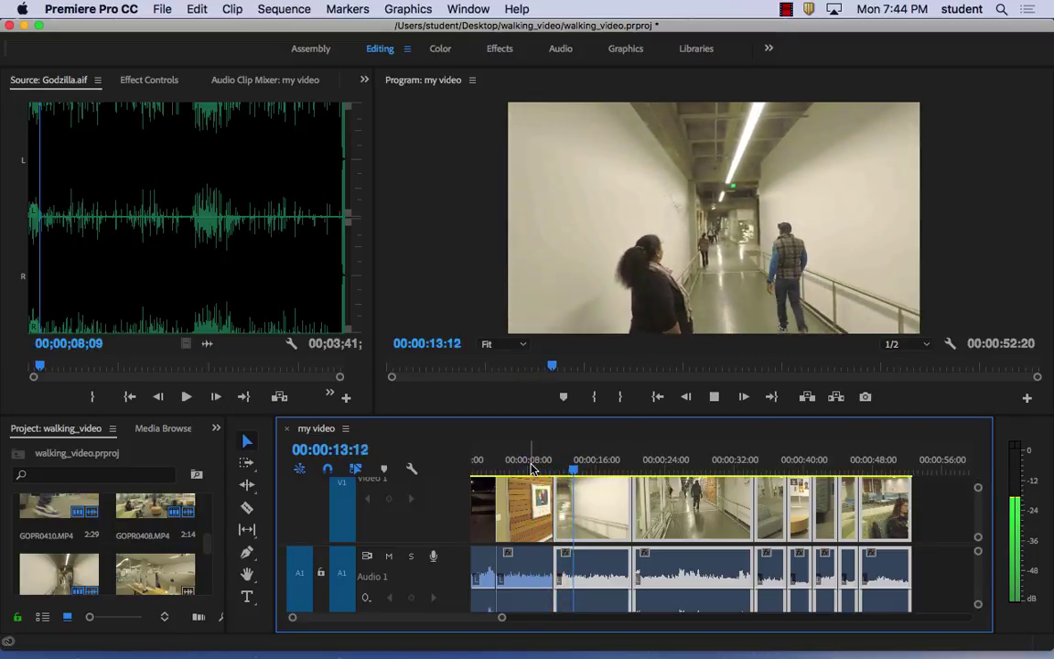
pyautogui.press('space')
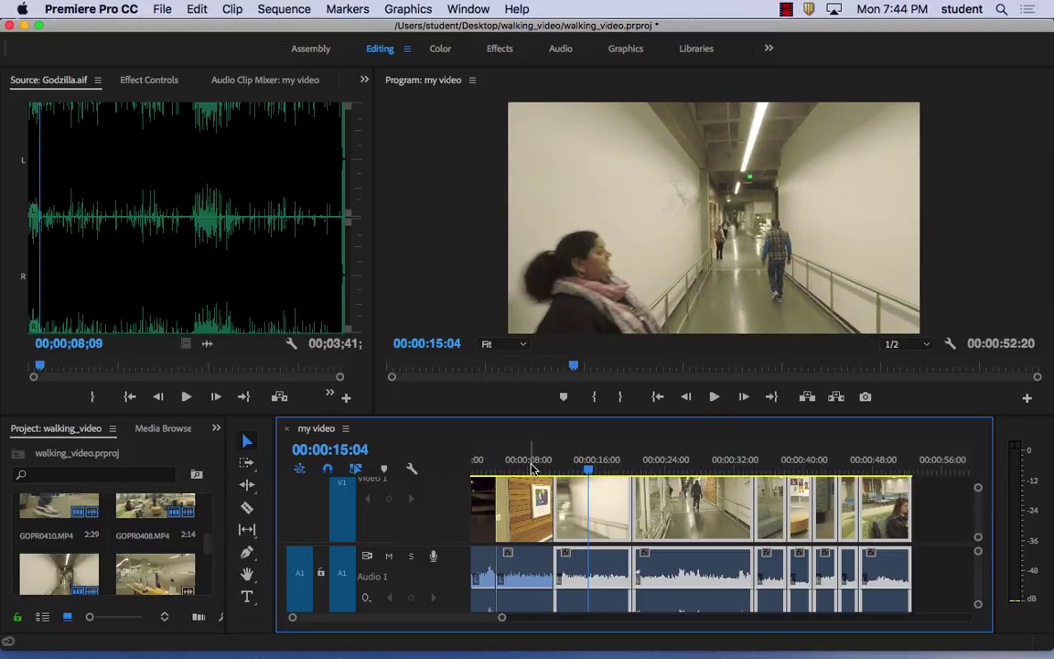
pyautogui.click(939, 506)
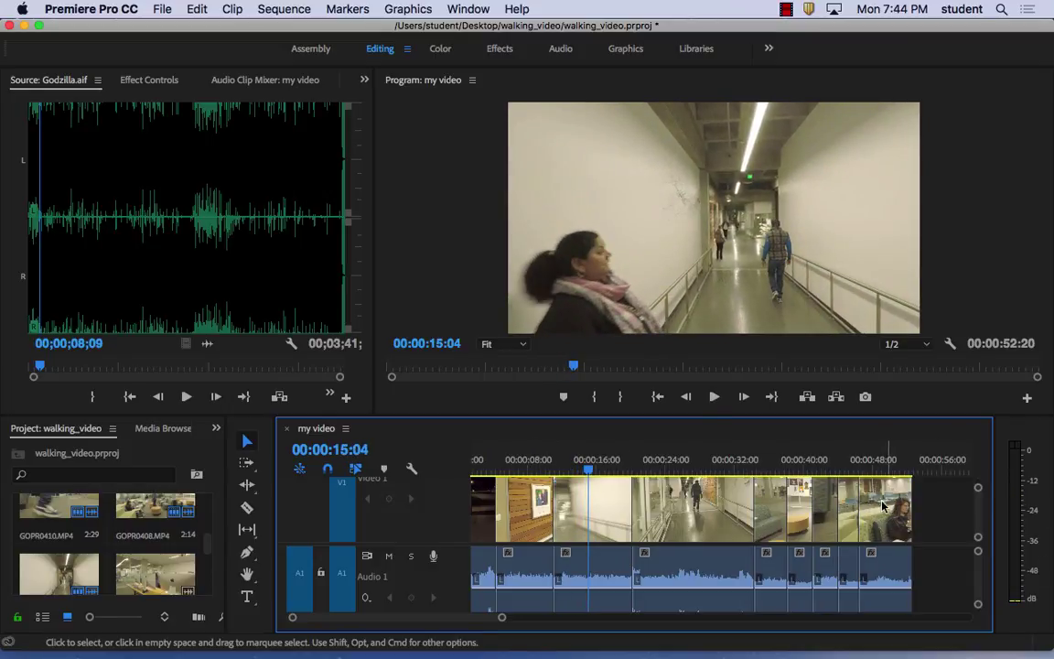
# - Lengthen the last clip to start earlier and close the gap before it
pyautogui.moveTo(880, 499); pyautogui.dragTo(910, 498)
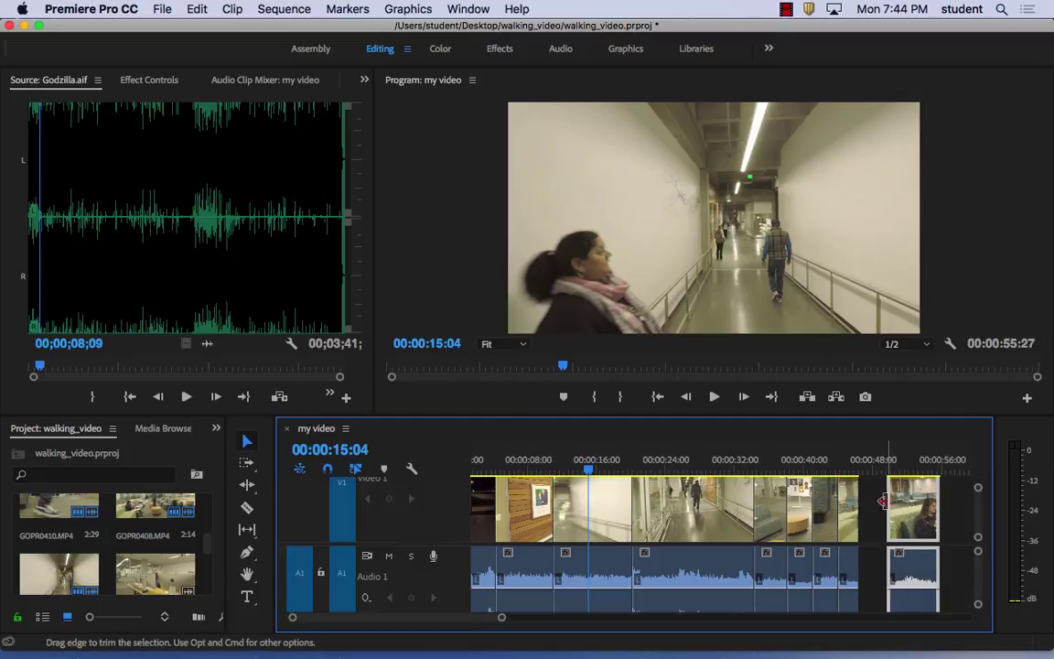
pyautogui.moveTo(881, 501); pyautogui.dragTo(865, 505)
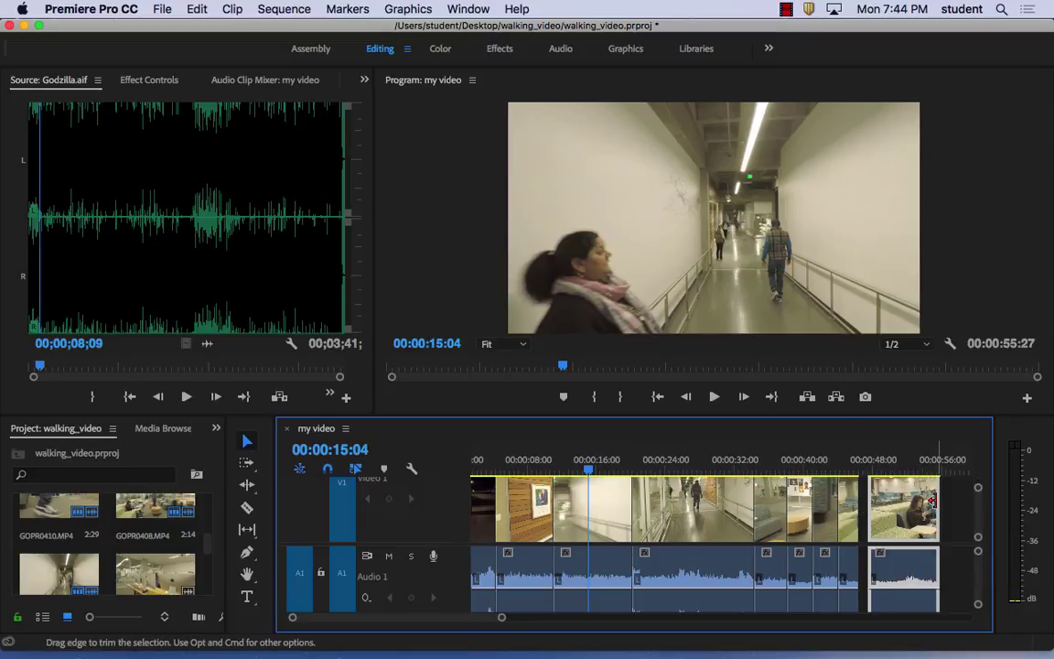
pyautogui.moveTo(939, 503); pyautogui.dragTo(904, 512)
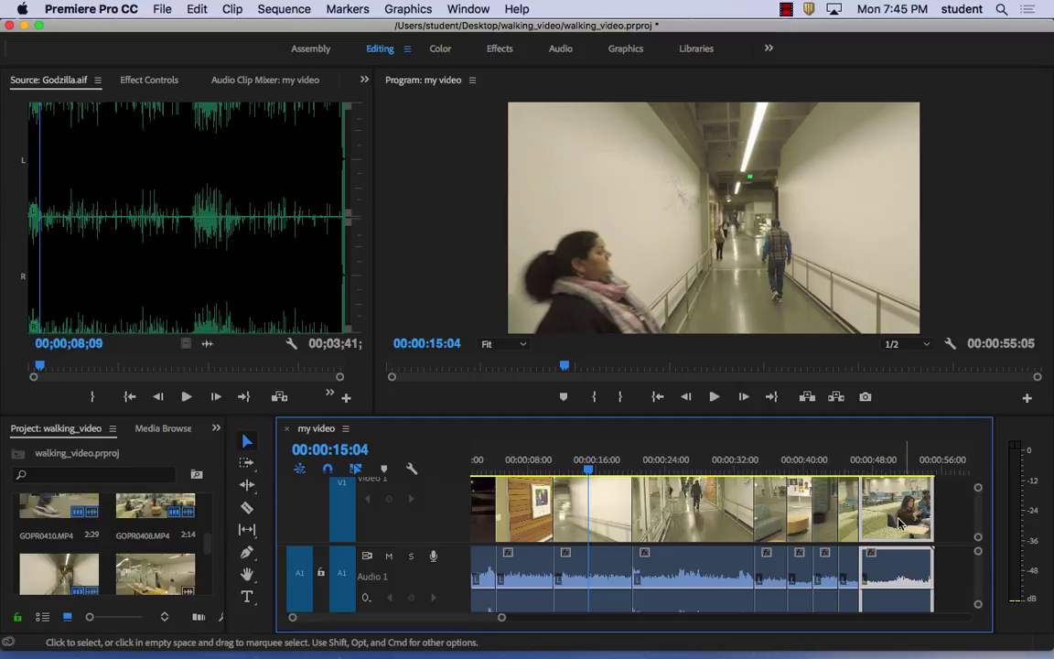
pyautogui.moveTo(902, 511); pyautogui.dragTo(880, 501)
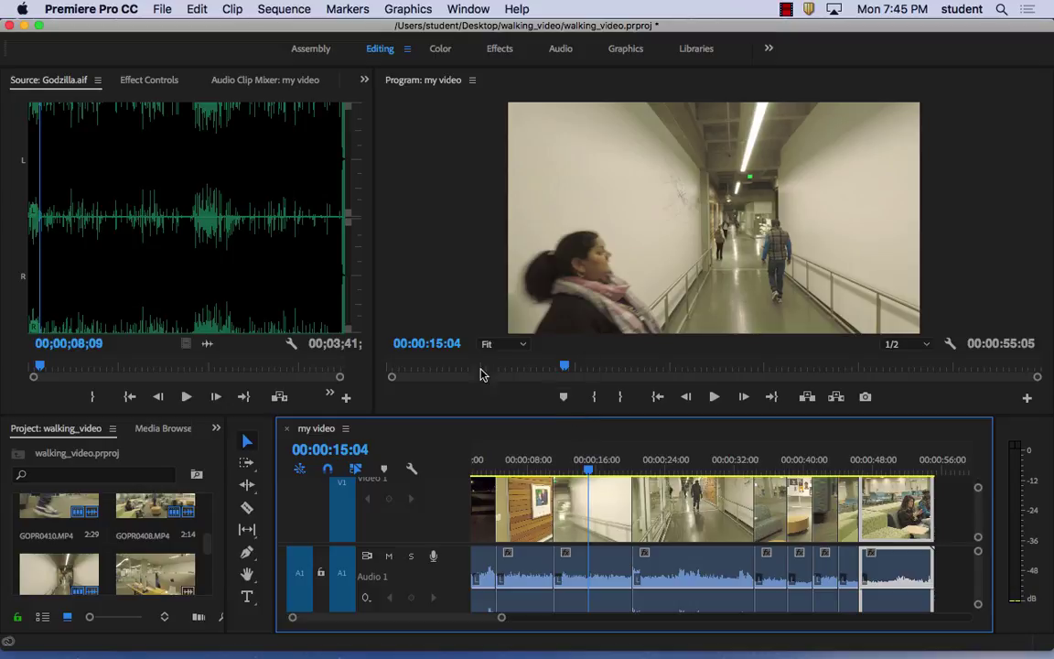
# - Enlarge the timeline to show every track and park the playhead near 00:00:01:13
pyautogui.moveTo(375, 366); pyautogui.dragTo(442, 374)
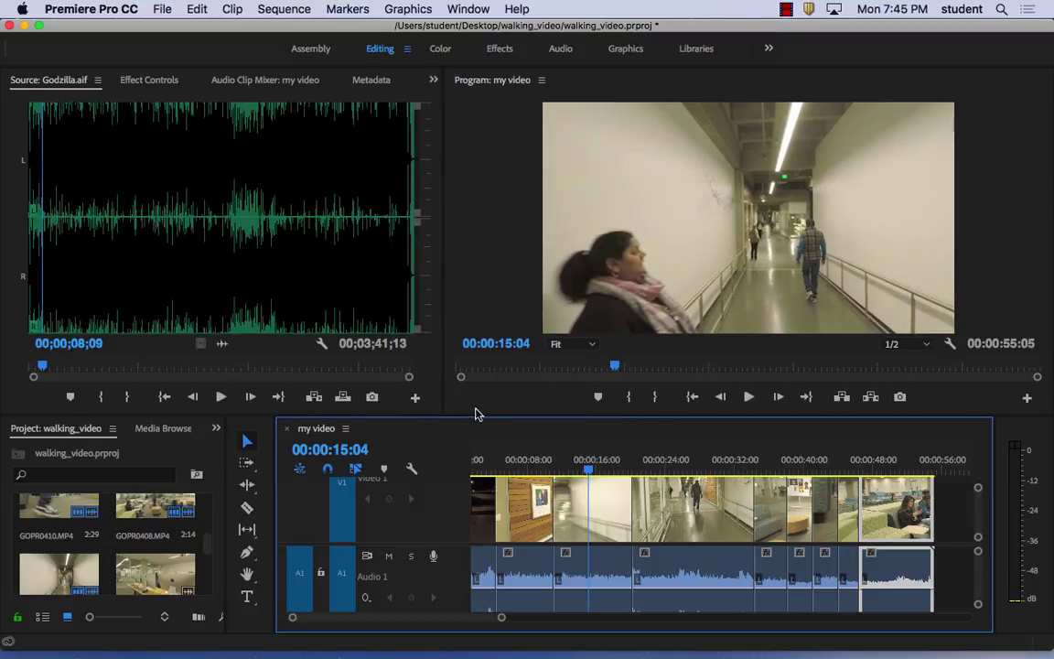
pyautogui.moveTo(477, 416); pyautogui.dragTo(501, 296)
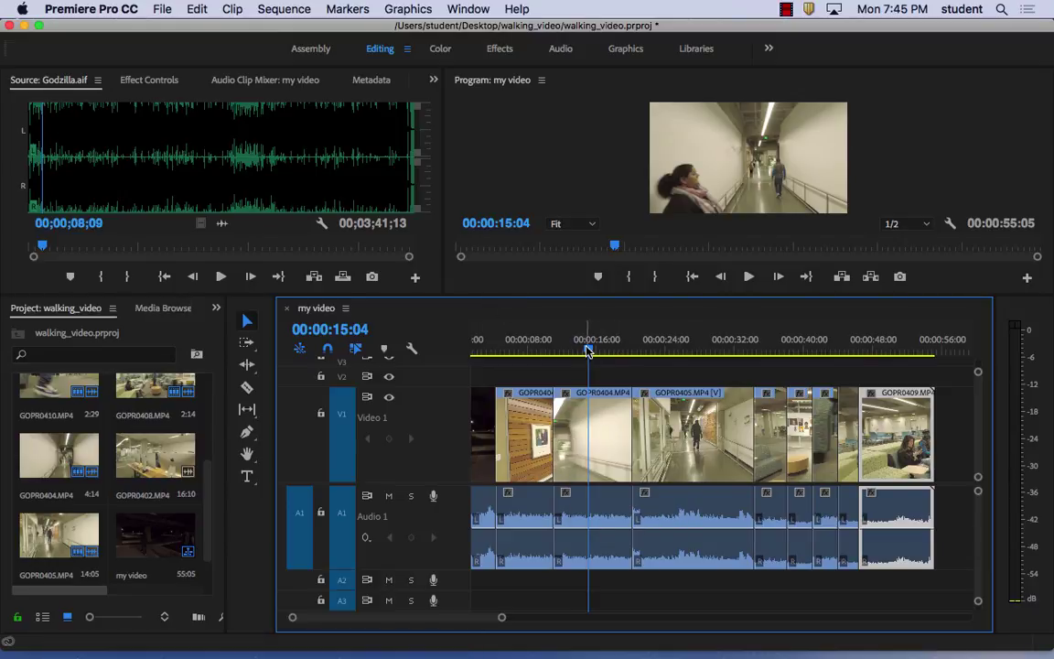
pyautogui.moveTo(531, 347); pyautogui.dragTo(456, 357)
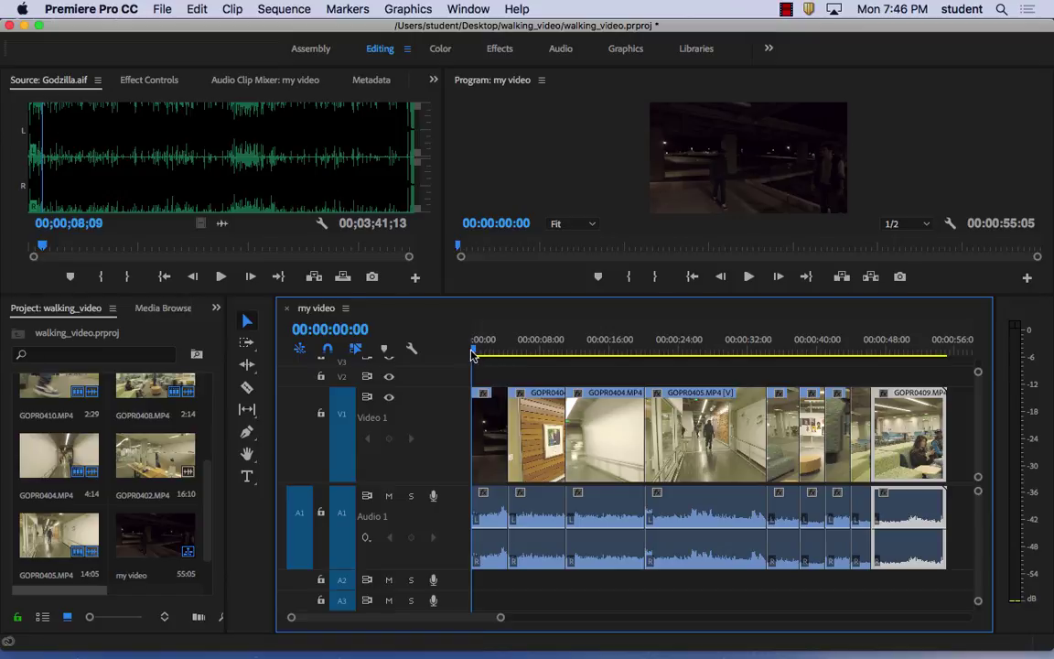
pyautogui.click(475, 353)
pyautogui.moveTo(476, 353)
pyautogui.mouseDown()
pyautogui.moveTo(511, 357)
pyautogui.moveTo(477, 355)
pyautogui.moveTo(485, 357)
pyautogui.mouseUp()
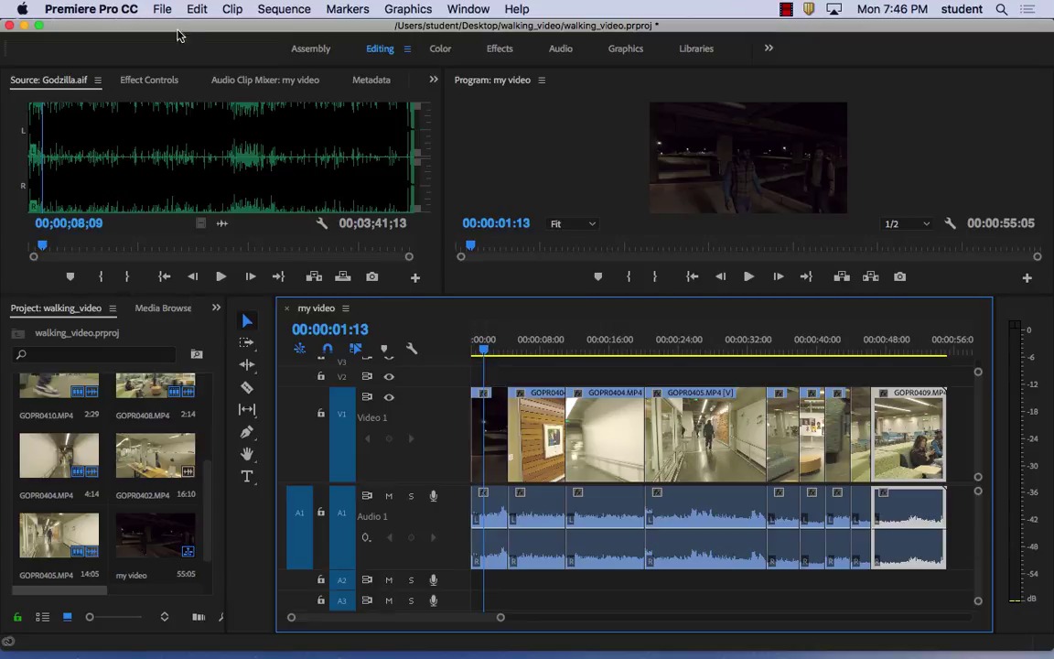
# - Create a new legacy title via File > New > Legacy Title, keeping the name Title 01
pyautogui.click(161, 8)
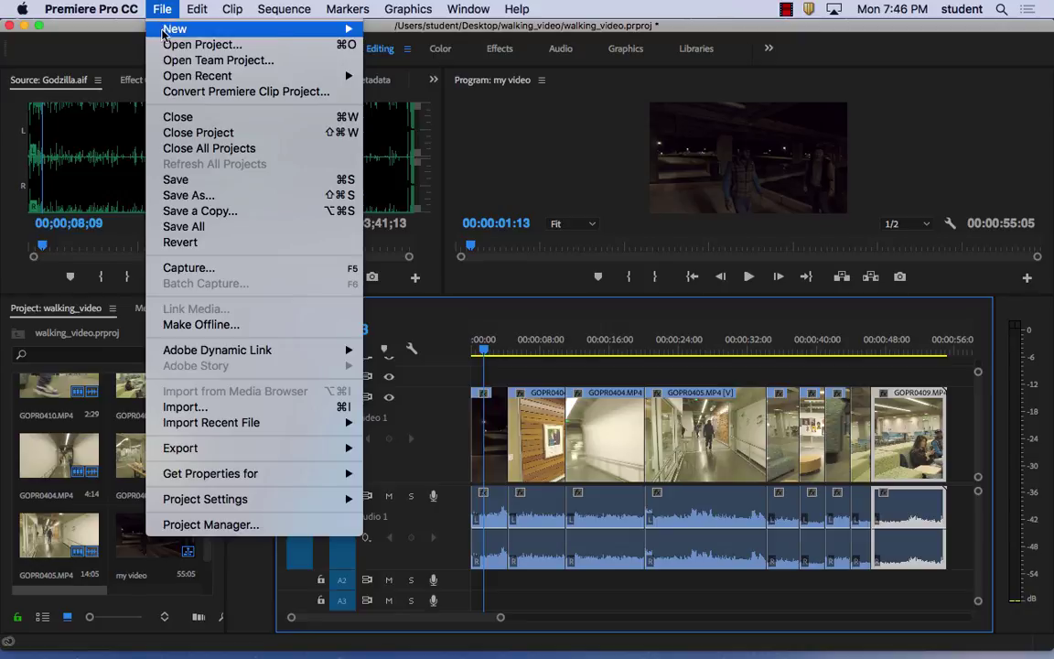
pyautogui.moveTo(166, 32)
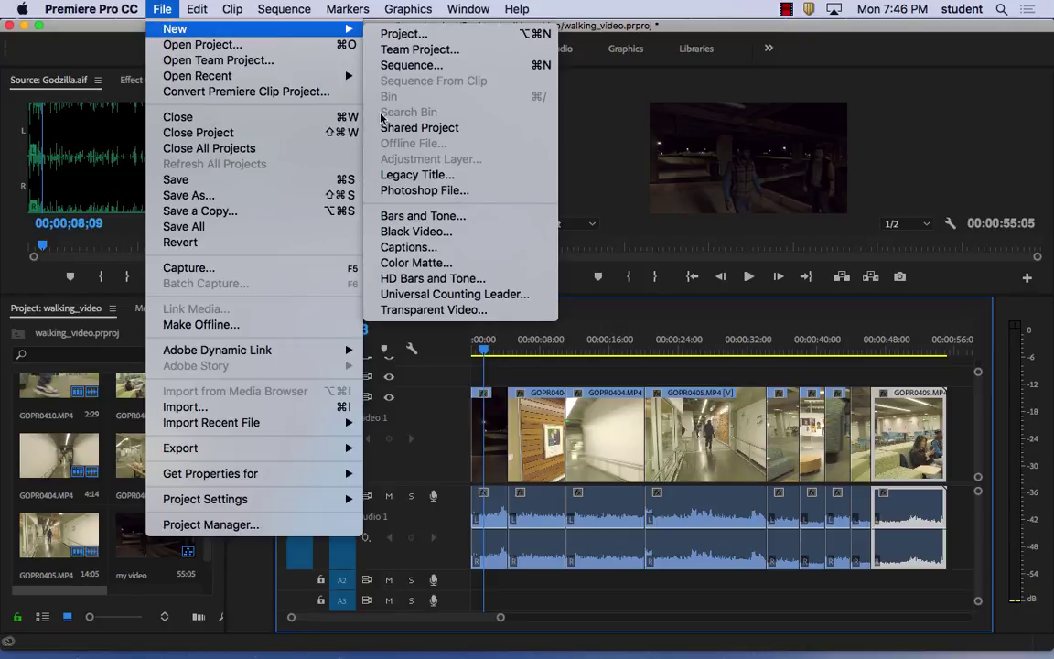
pyautogui.click(440, 175)
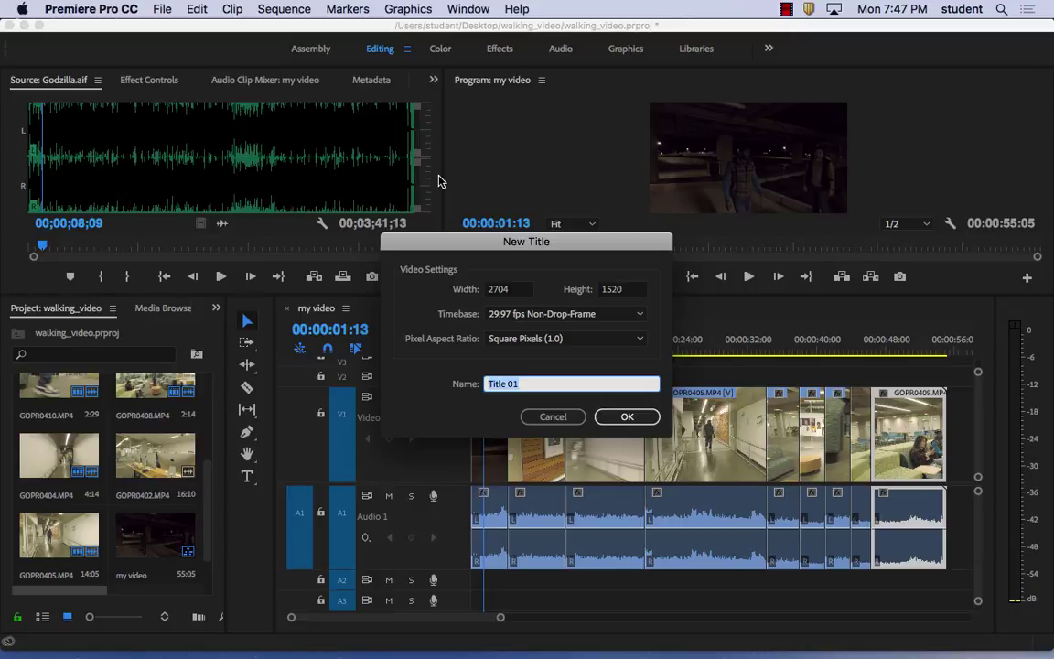
pyautogui.click(630, 417)
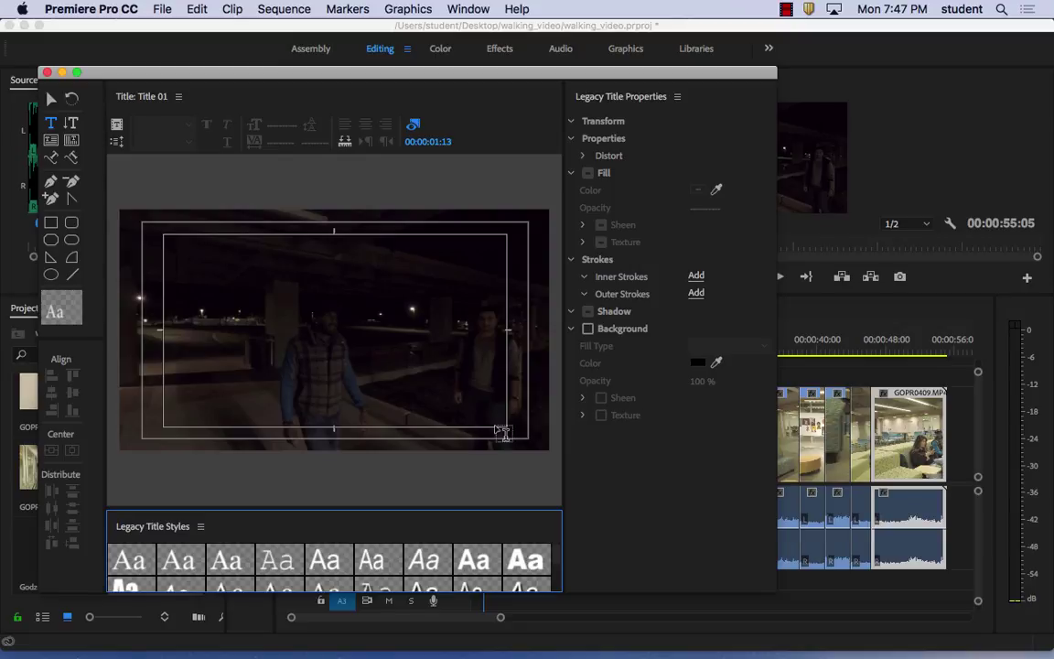
# - Place a centre-aligned horizontal text insertion point on the title frame
pyautogui.click(52, 125)
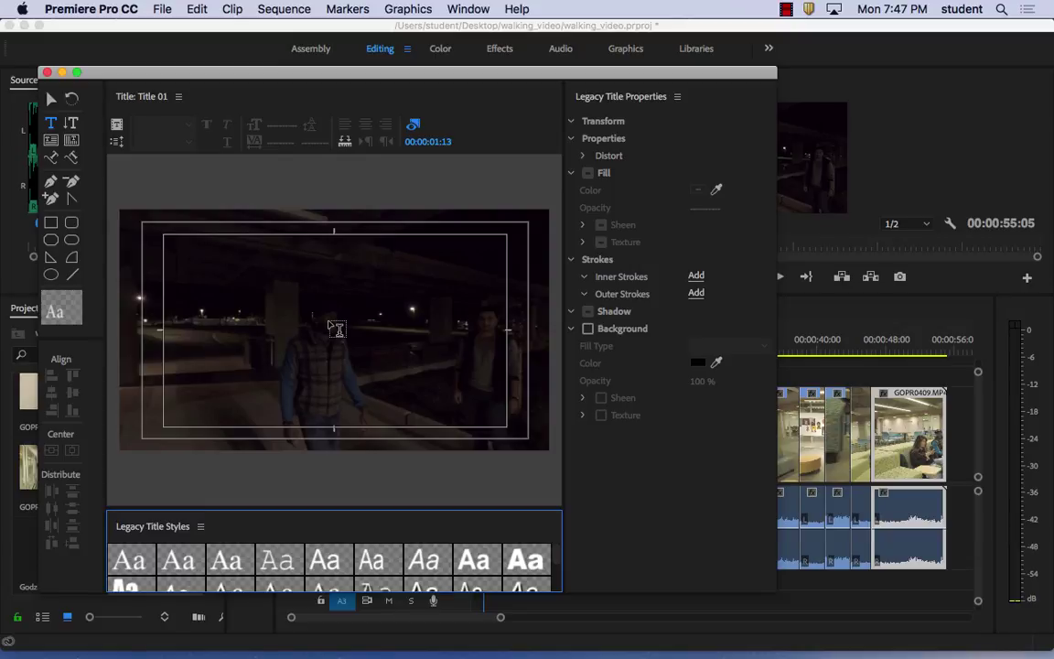
pyautogui.click(333, 325)
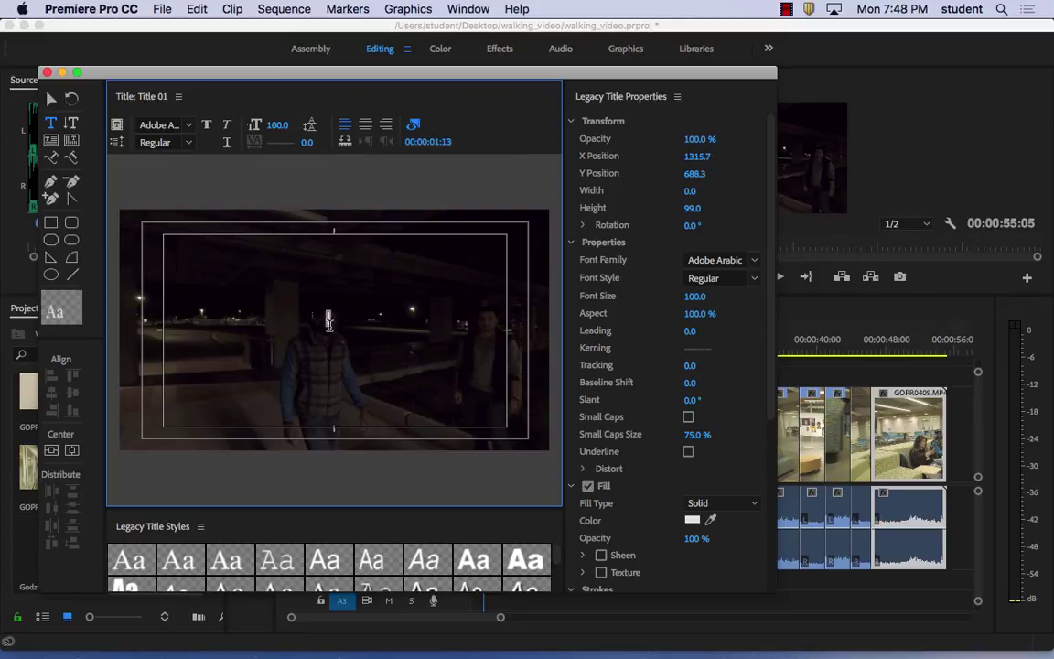
pyautogui.click(366, 128)
# - Type 'Walking to Instagram', backspacing to fix repeated misspellings of Instagram
pyautogui.write('Walk')
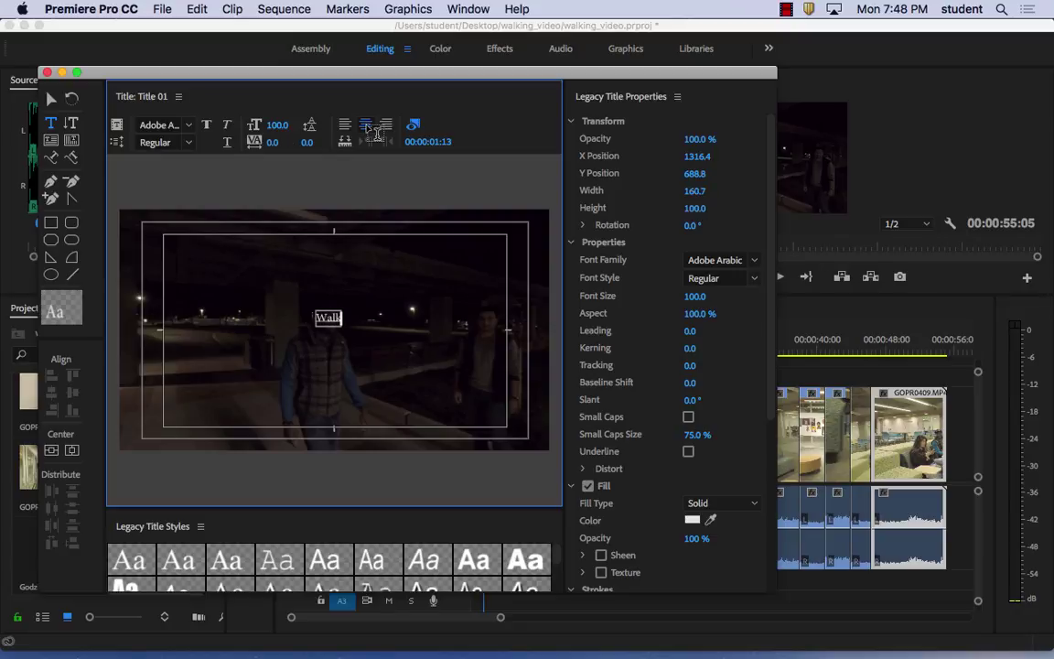
pyautogui.write('ing to')
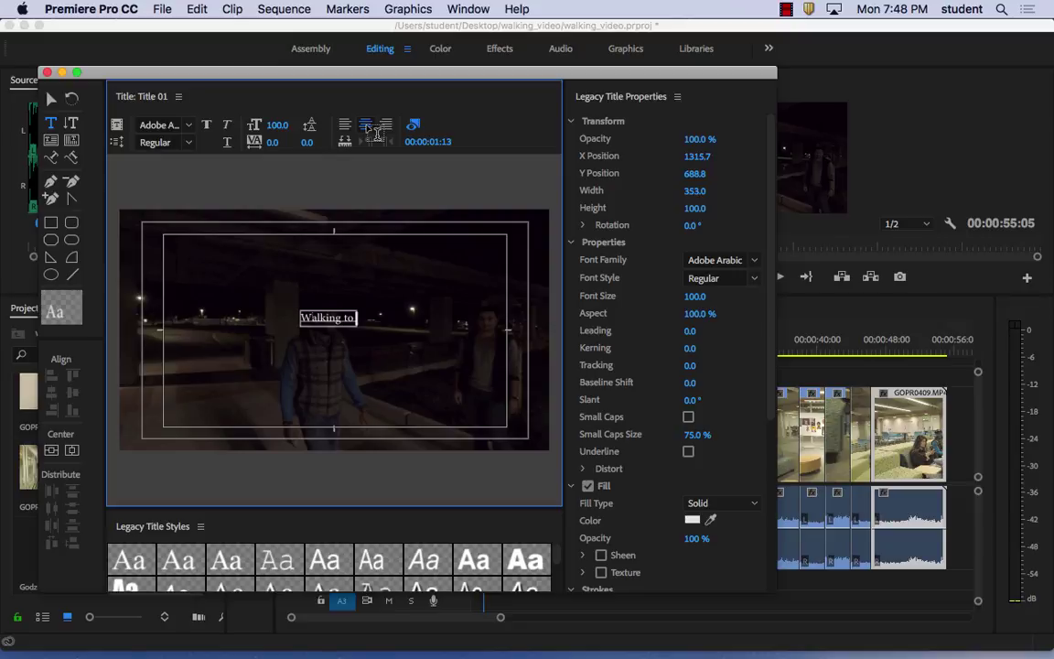
pyautogui.write('Insa')
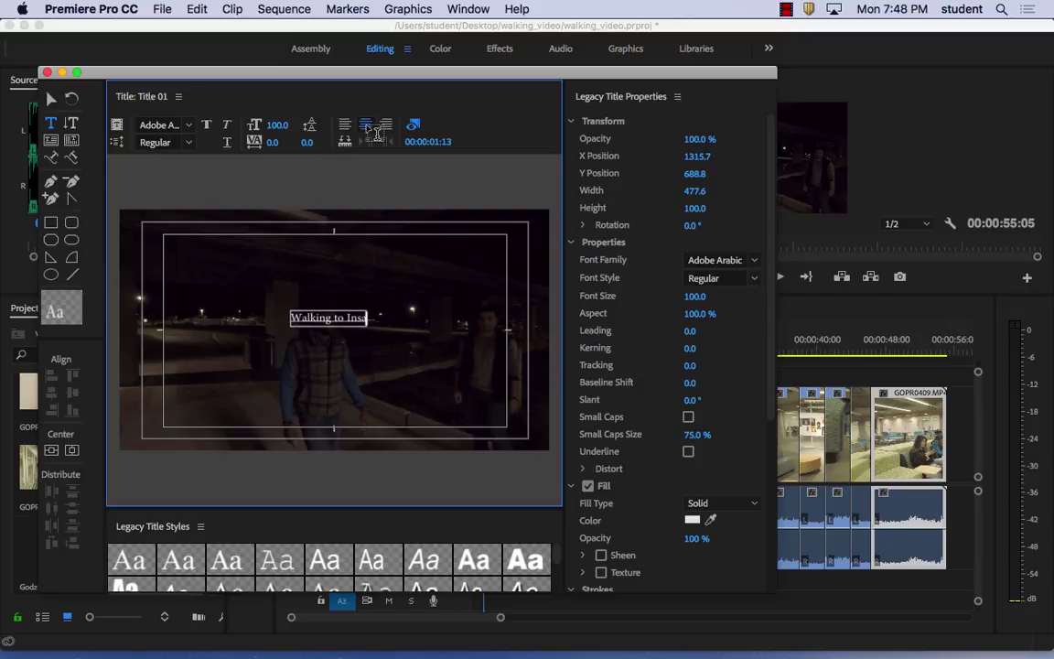
pyautogui.write('gram')
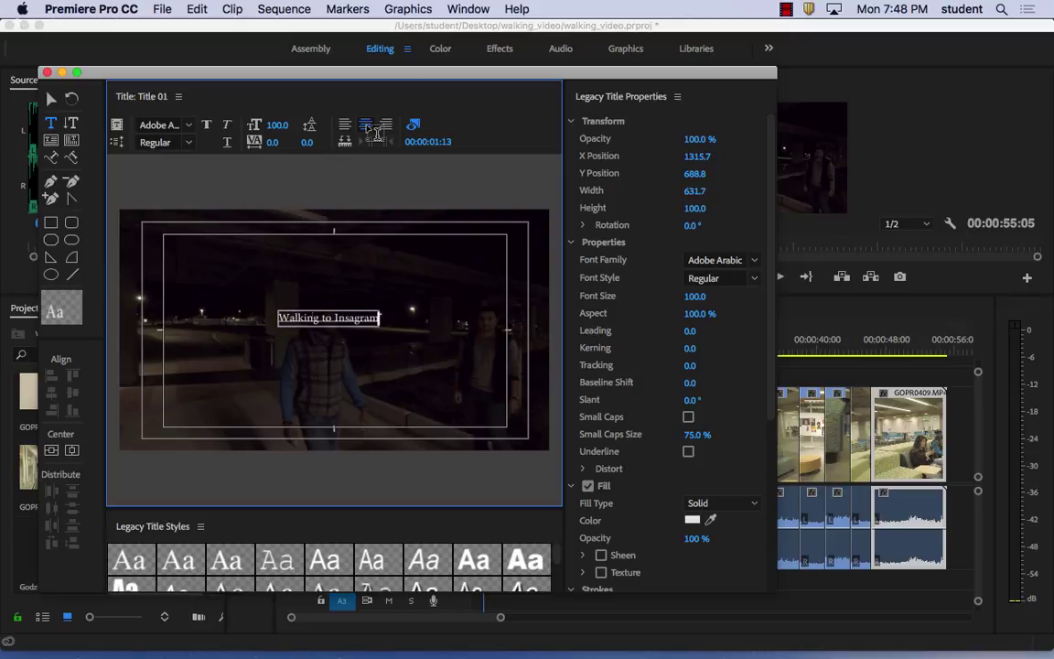
pyautogui.press('BackSpace')
pyautogui.press('BackSpace')
pyautogui.press('BackSpace')
pyautogui.press('BackSpace')
pyautogui.press('BackSpace')
pyautogui.press('BackSpace')
pyautogui.press('BackSpace')
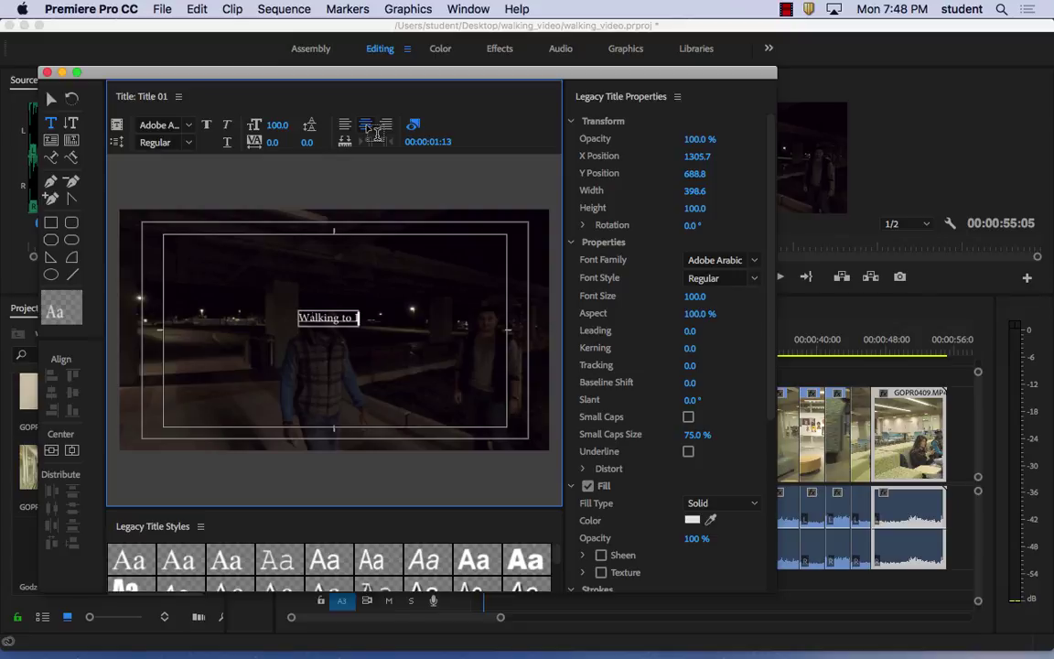
pyautogui.write('nstag')
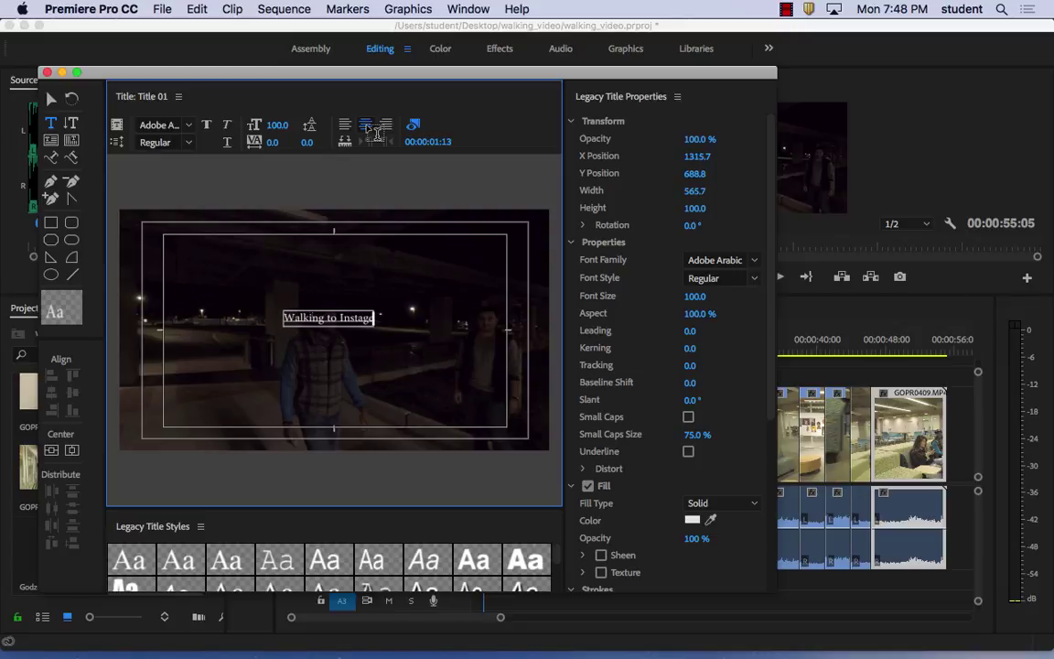
pyautogui.press('BackSpace')
pyautogui.press('BackSpace')
pyautogui.press('BackSpace')
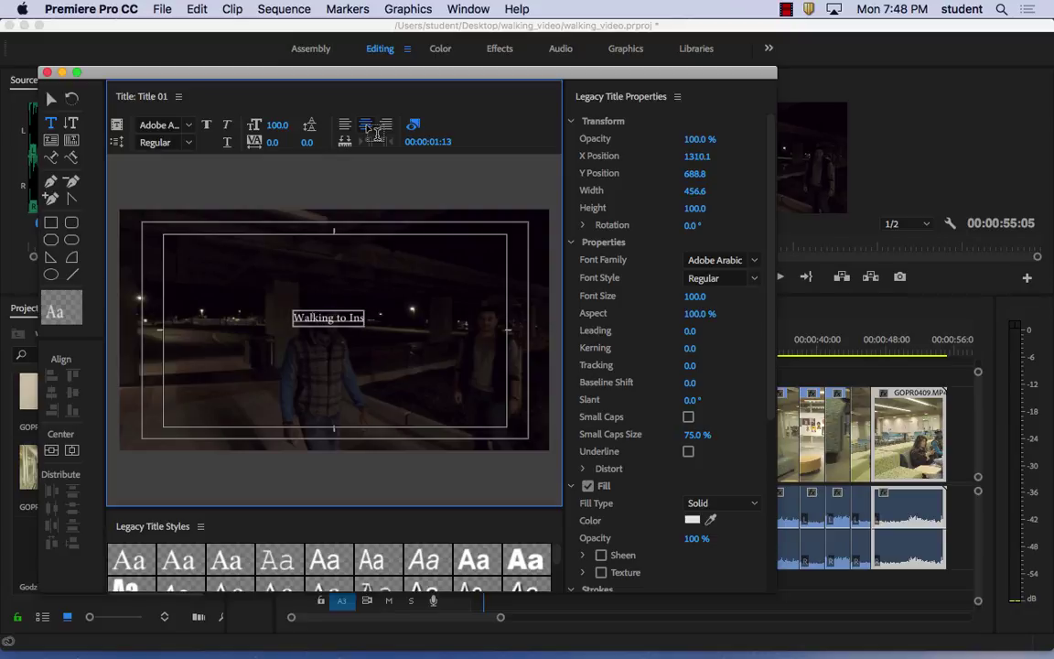
pyautogui.write('agram')
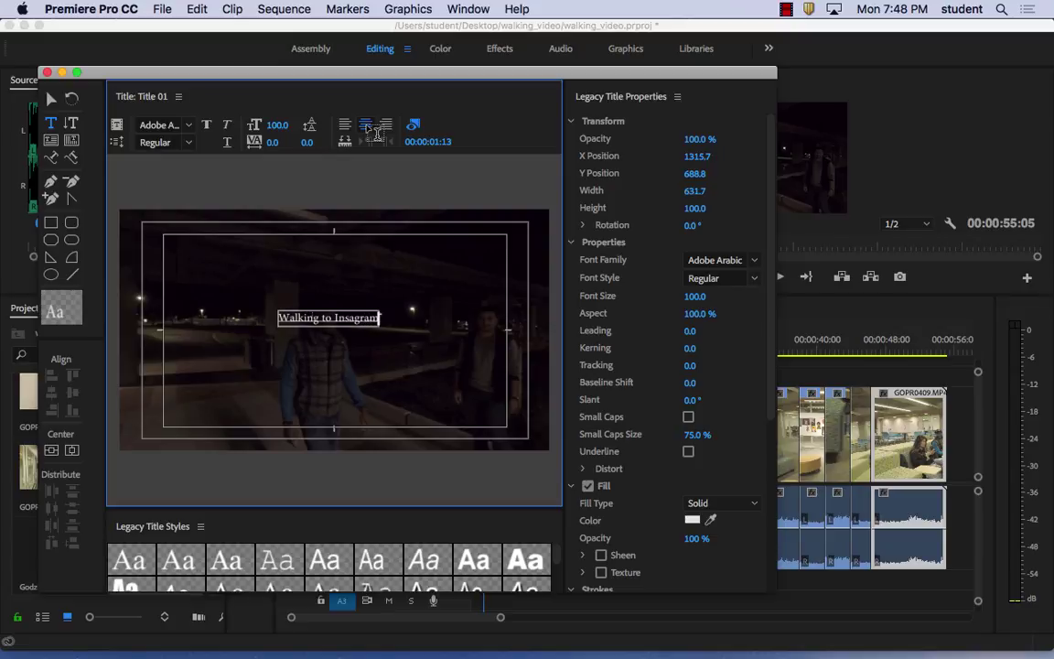
pyautogui.press('BackSpace')
pyautogui.press('BackSpace')
pyautogui.press('BackSpace')
pyautogui.press('BackSpace')
pyautogui.press('BackSpace')
pyautogui.press('BackSpace')
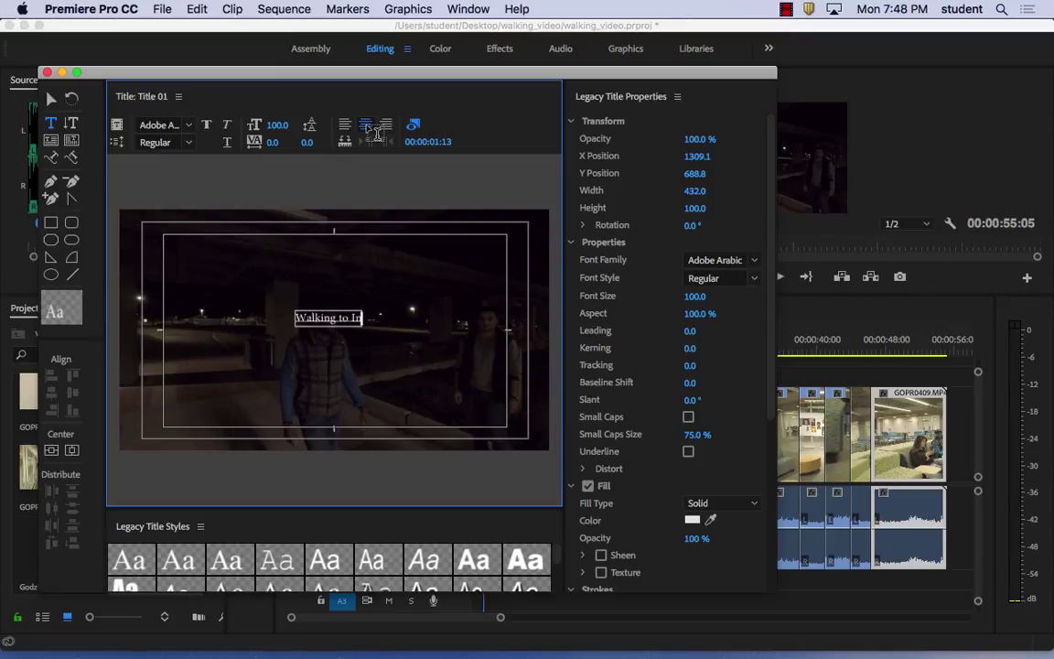
pyautogui.press('BackSpace')
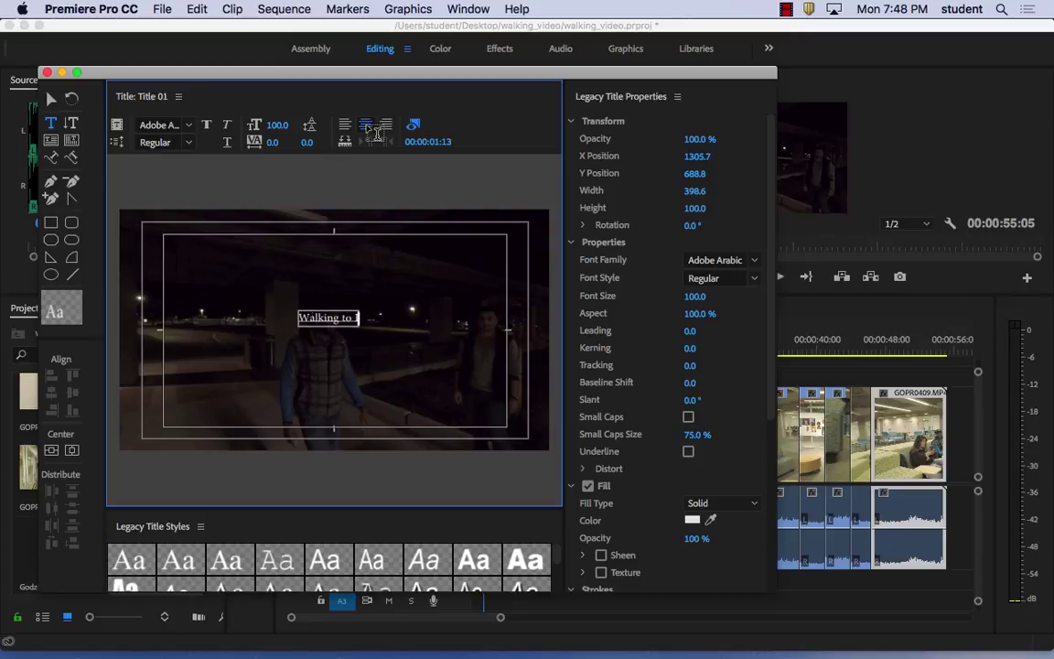
pyautogui.write('stagram')
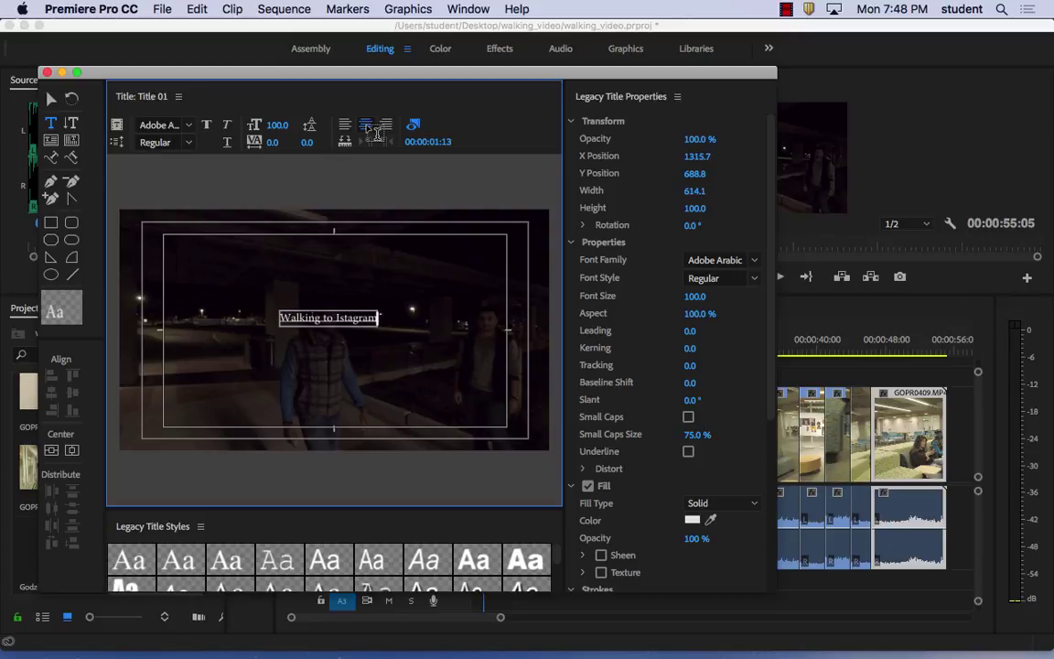
pyautogui.press('BackSpace')
pyautogui.press('BackSpace')
pyautogui.press('BackSpace')
pyautogui.press('BackSpace')
pyautogui.press('BackSpace')
pyautogui.press('BackSpace')
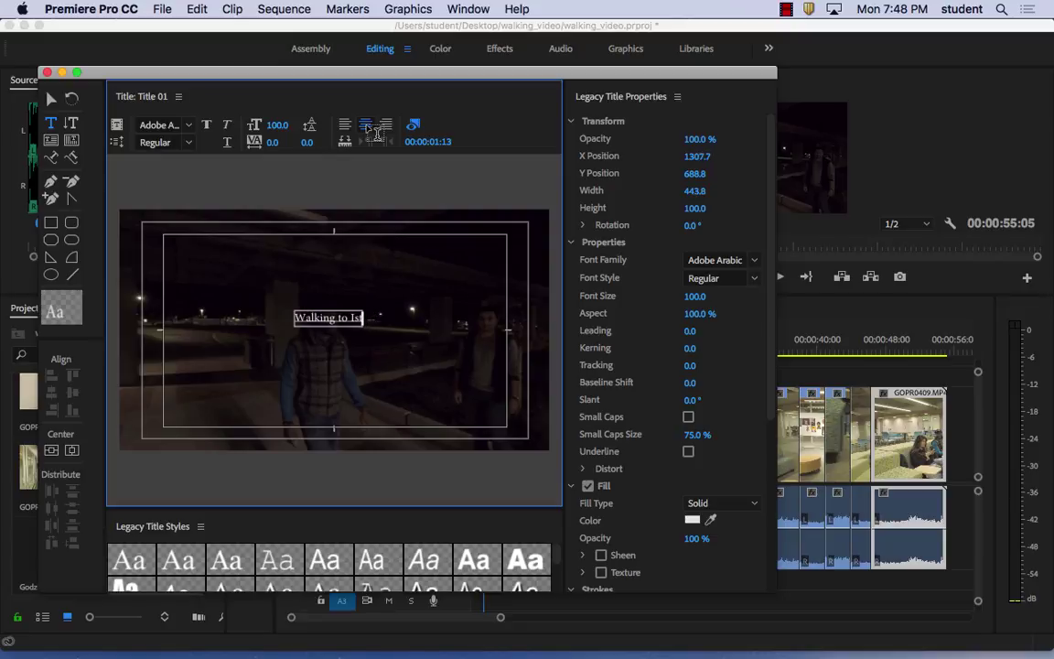
pyautogui.press('BackSpace')
pyautogui.write('nsta')
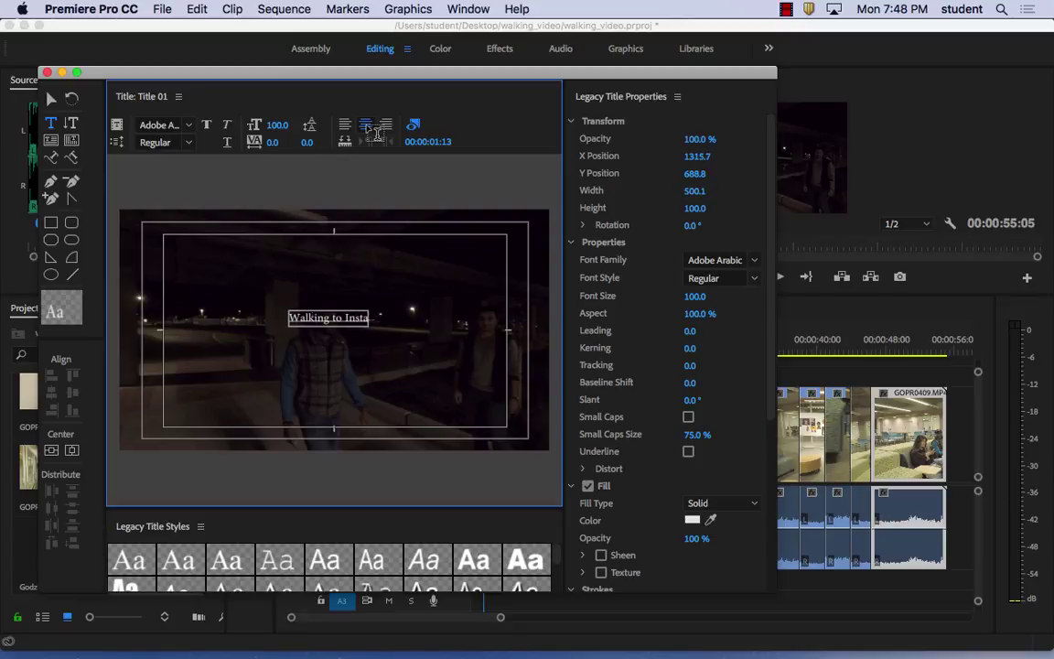
pyautogui.write('gram')
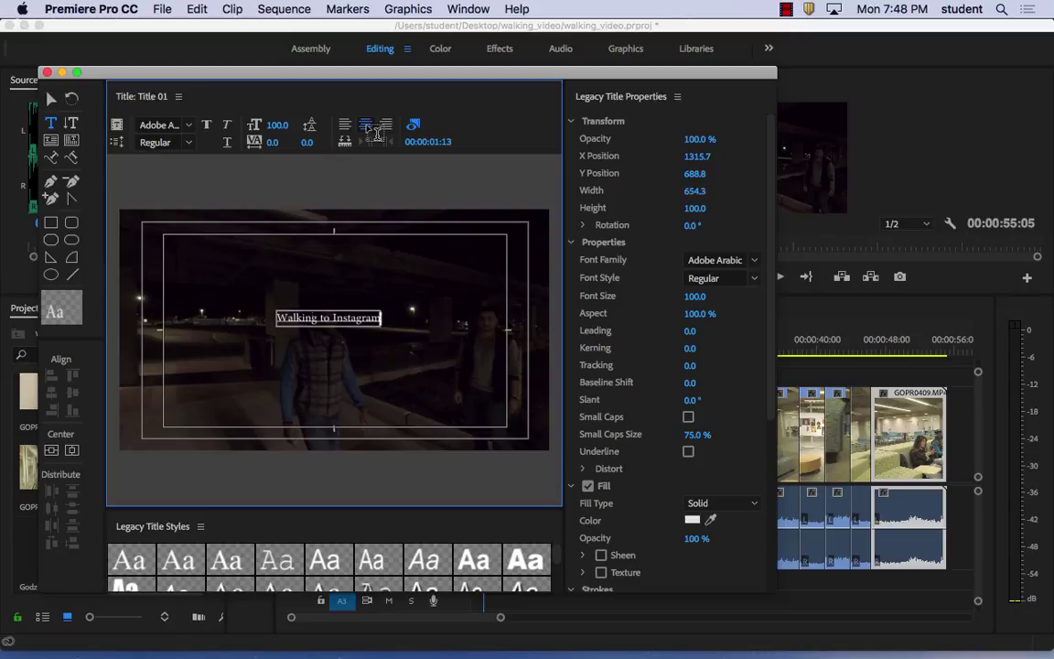
# - Raise the title's font size to 173
pyautogui.click(692, 297)
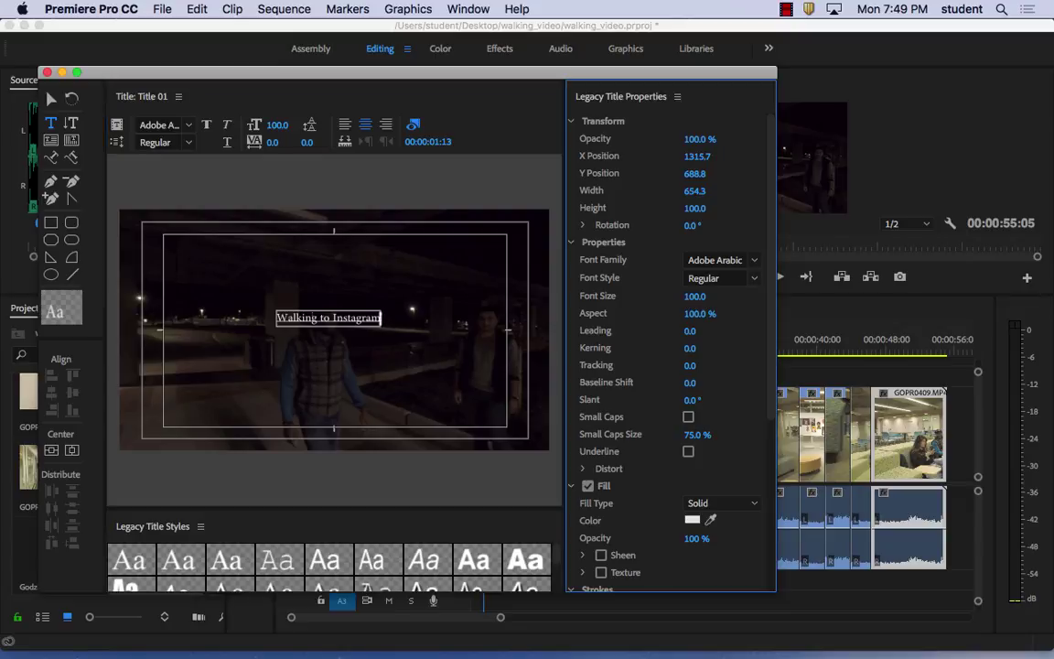
pyautogui.moveTo(692, 295); pyautogui.dragTo(760, 296)
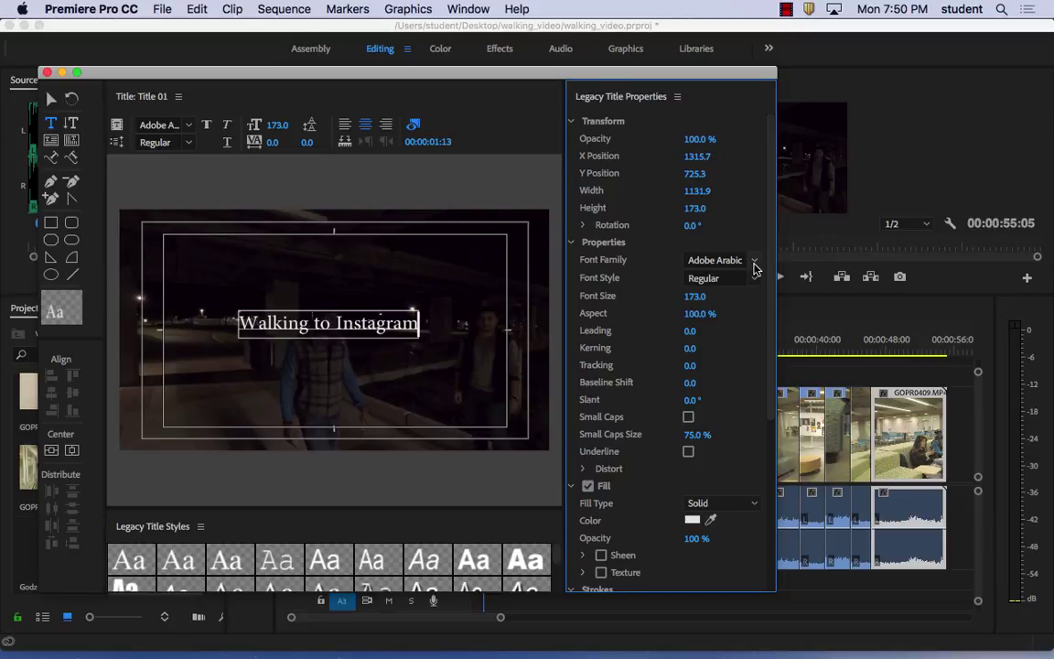
# - Try Al Bayan, Al Tarikh, Baghdad and Tamil MN as the title's font family
pyautogui.click(754, 262)
pyautogui.click(730, 320)
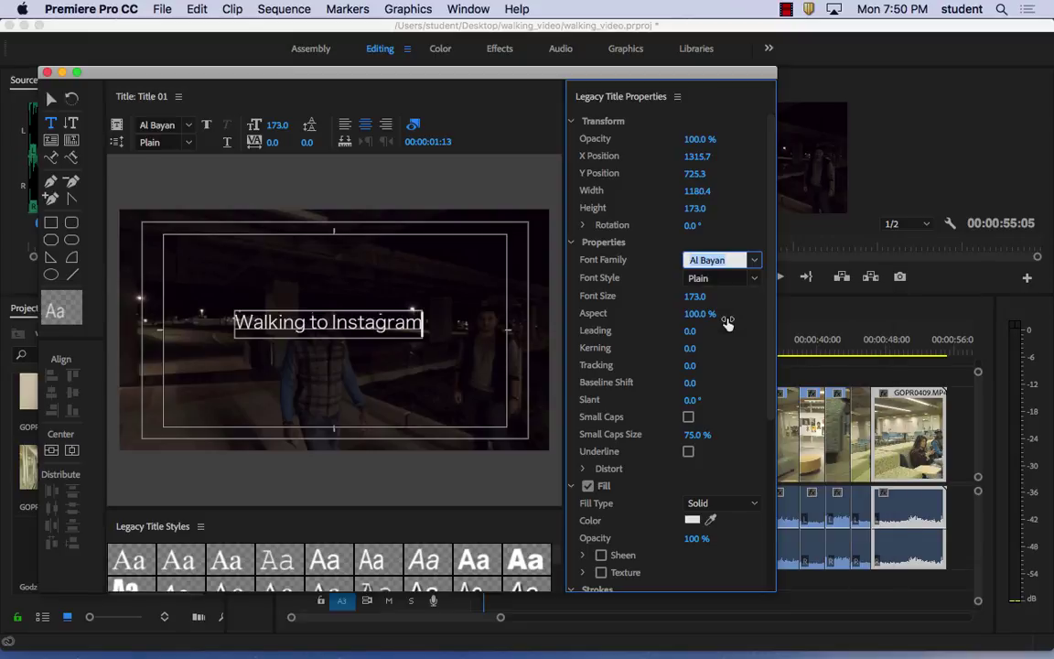
pyautogui.click(753, 263)
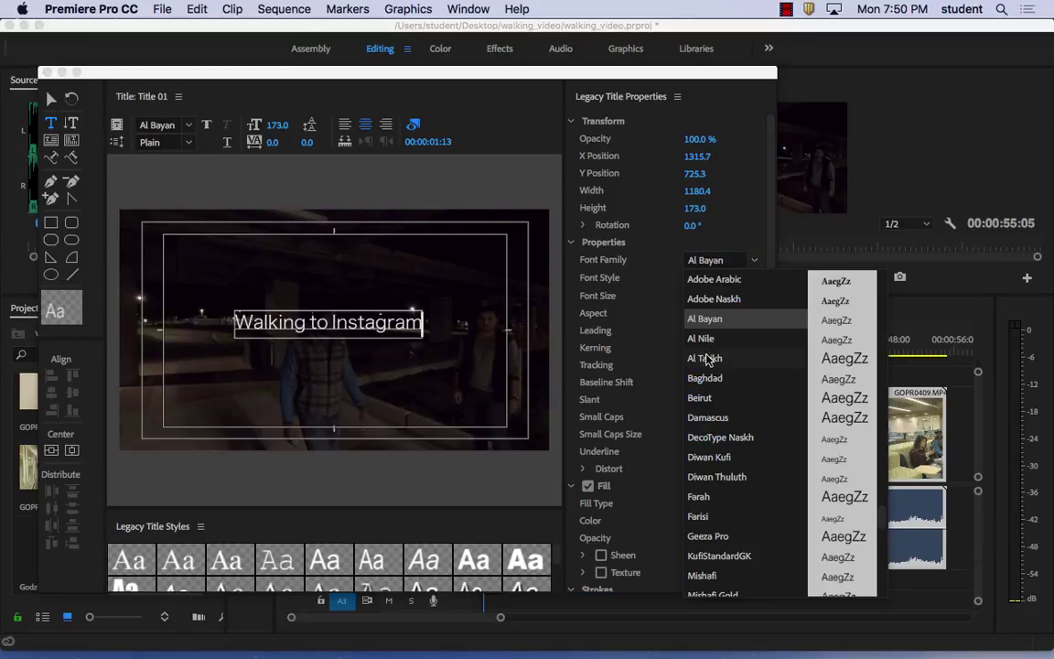
pyautogui.click(710, 360)
pyautogui.click(754, 261)
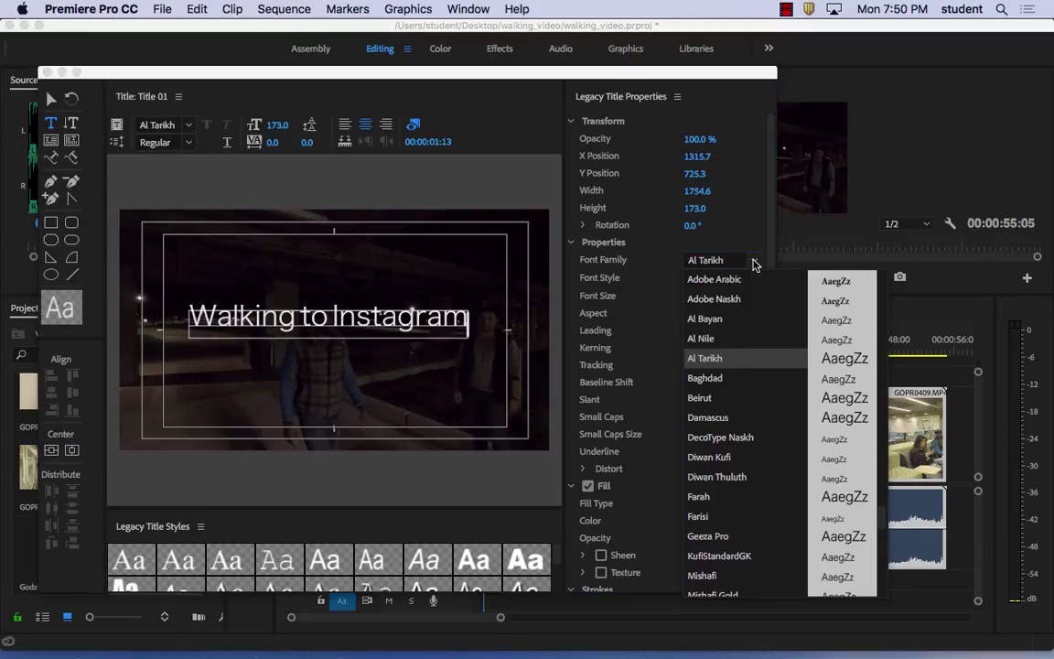
pyautogui.click(723, 378)
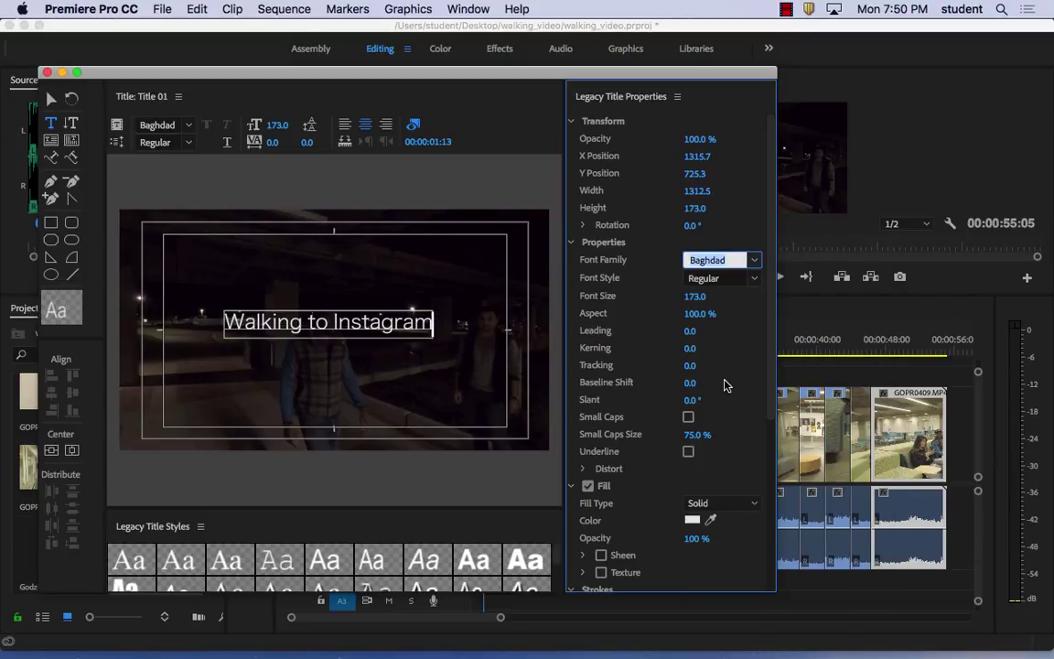
pyautogui.click(755, 262)
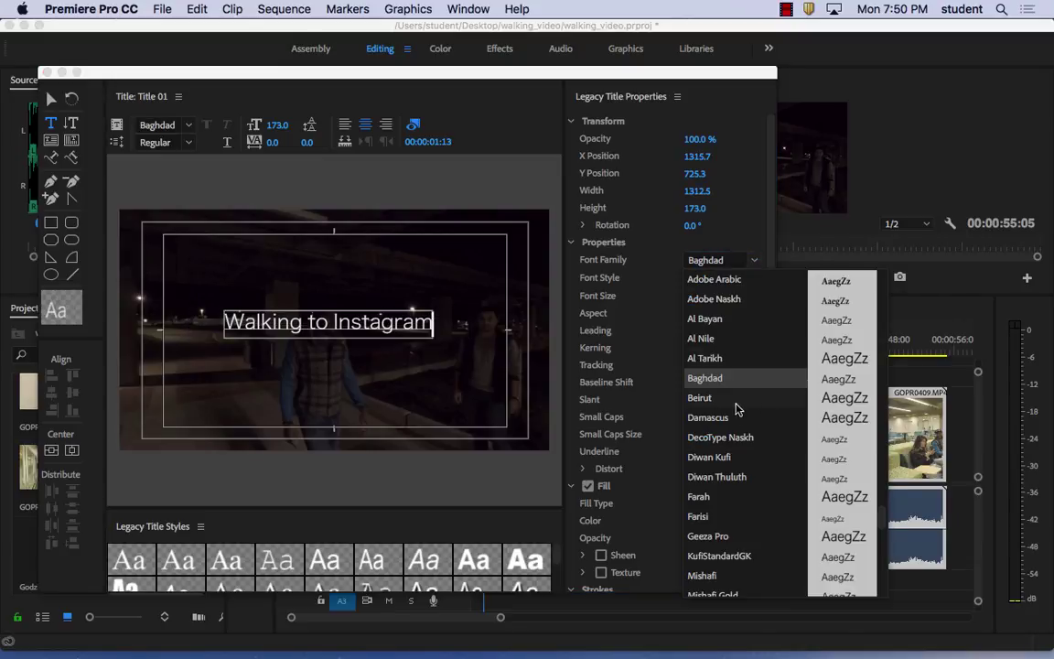
pyautogui.scroll(-10, 734, 458)
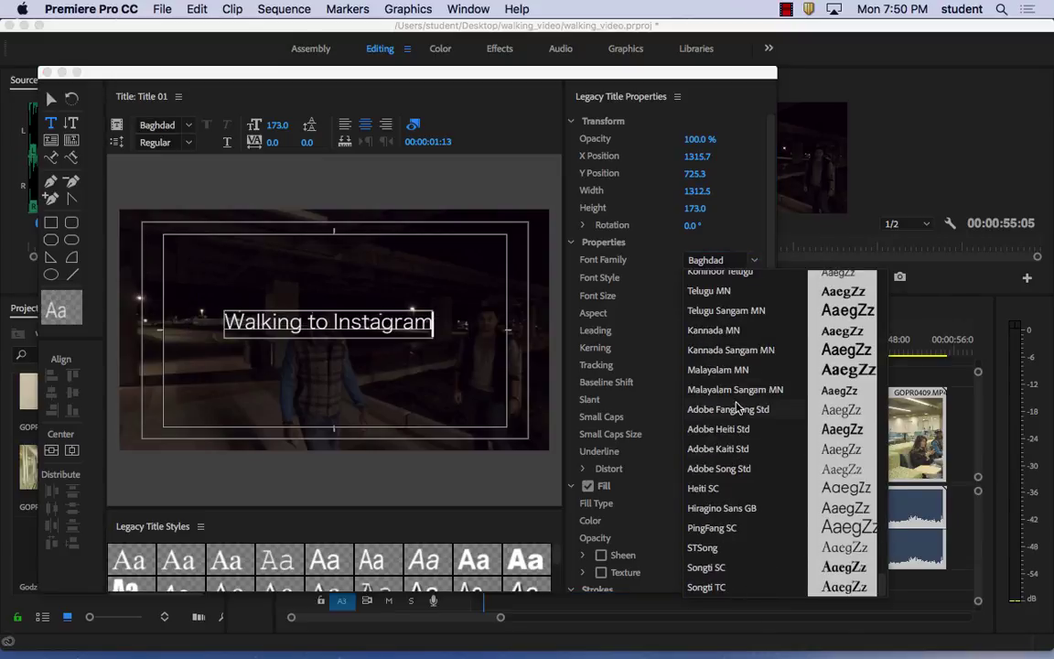
pyautogui.scroll(3, 732, 412)
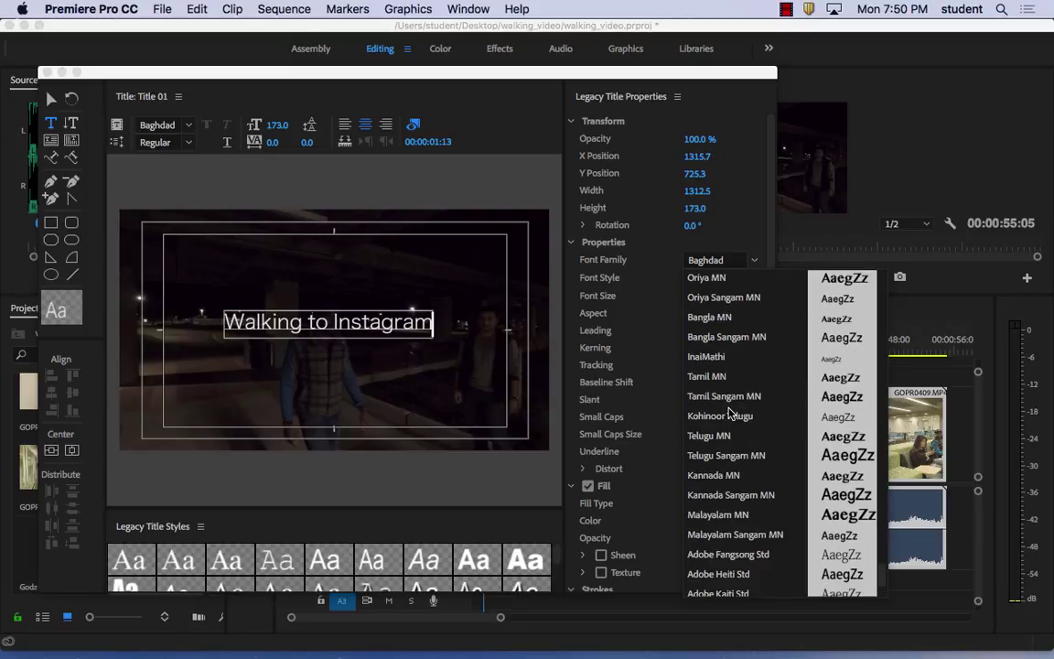
pyautogui.click(713, 377)
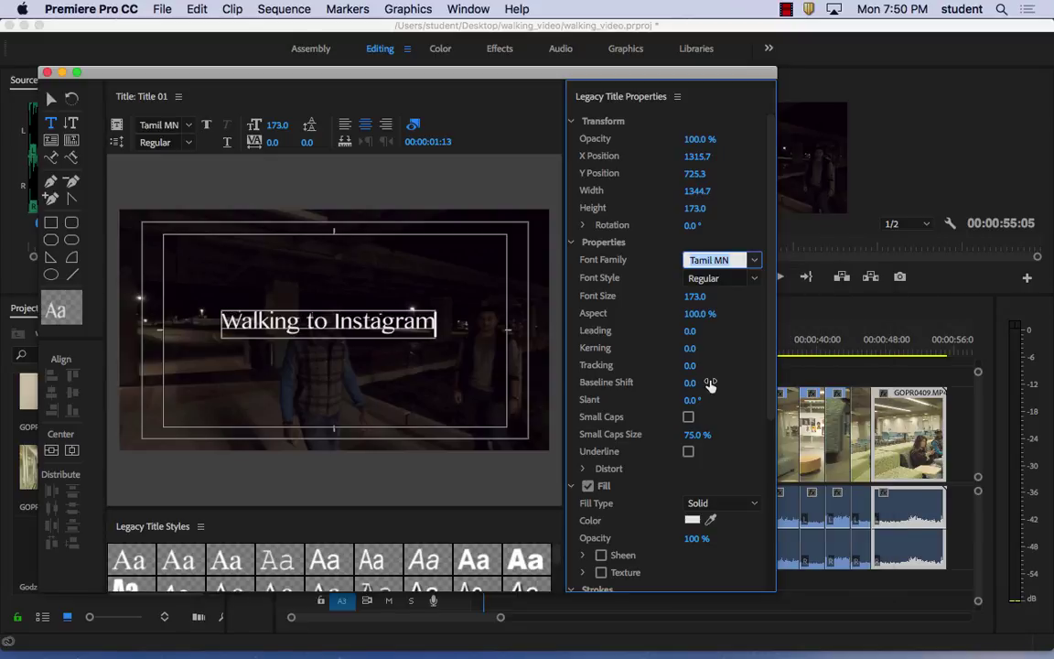
# - Try Hiragino Sans GB, Adobe Fangsong Std and Kannada MN, then settle on Mshtakan
pyautogui.click(754, 261)
pyautogui.scroll(-3, 743, 453)
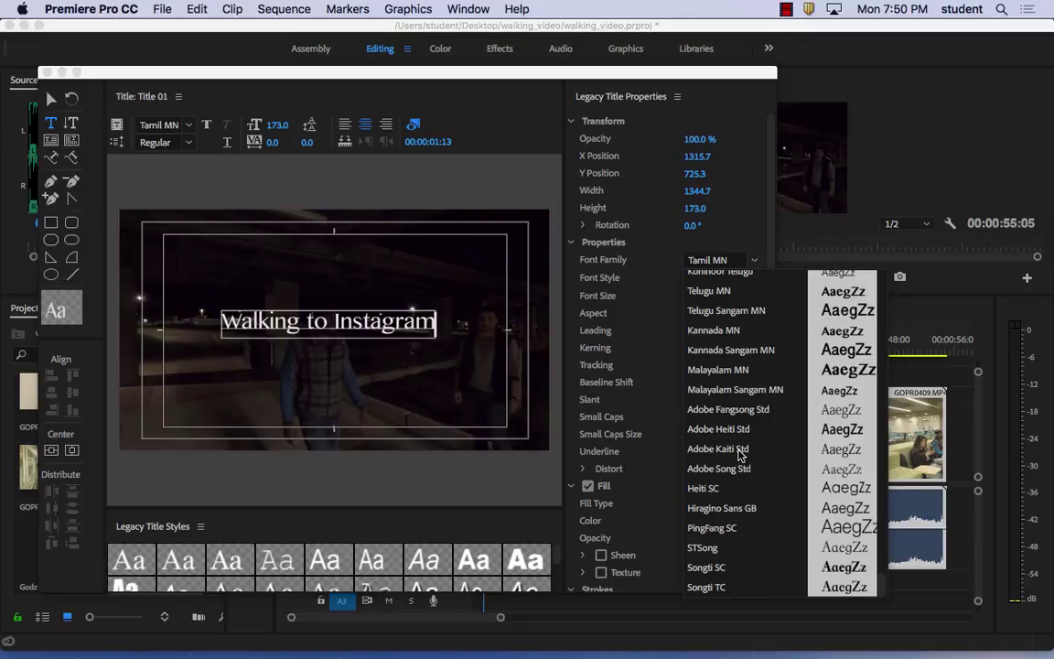
pyautogui.click(729, 508)
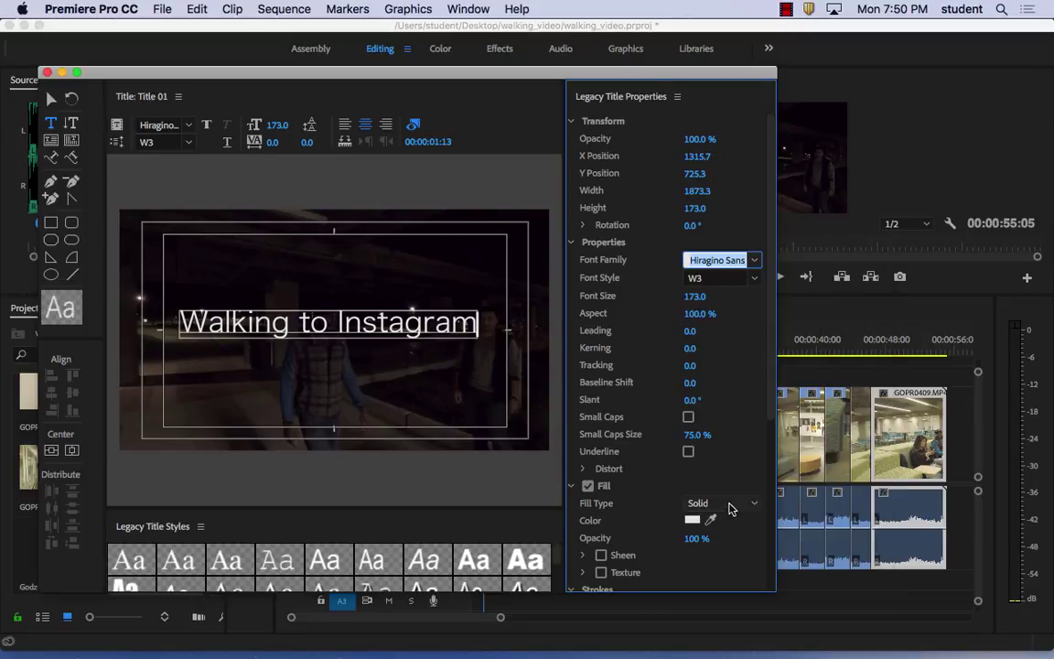
pyautogui.click(754, 262)
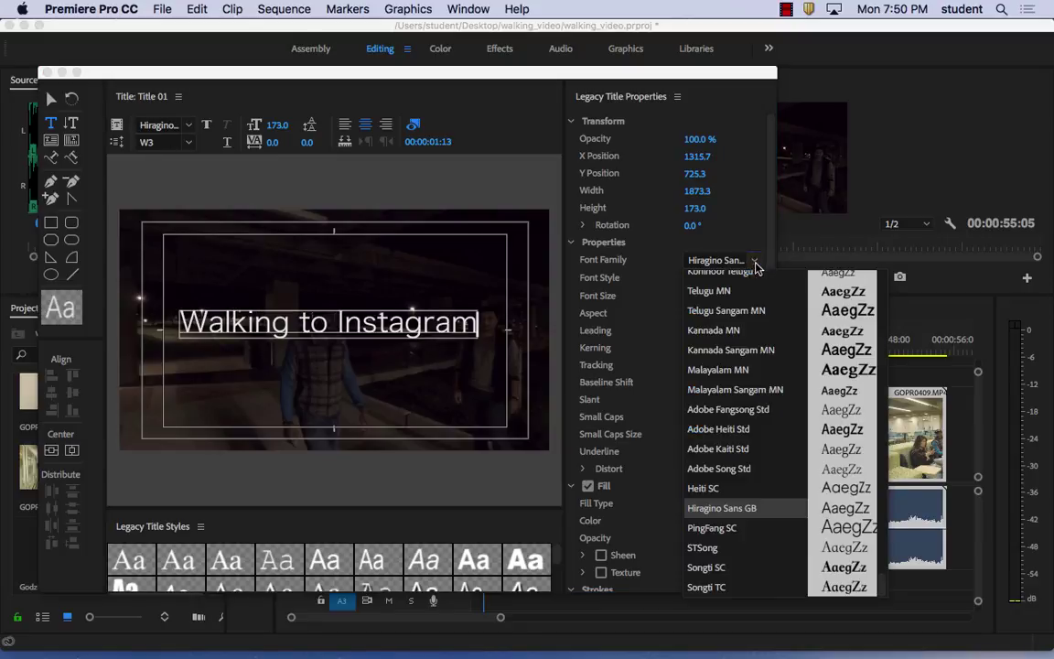
pyautogui.click(732, 409)
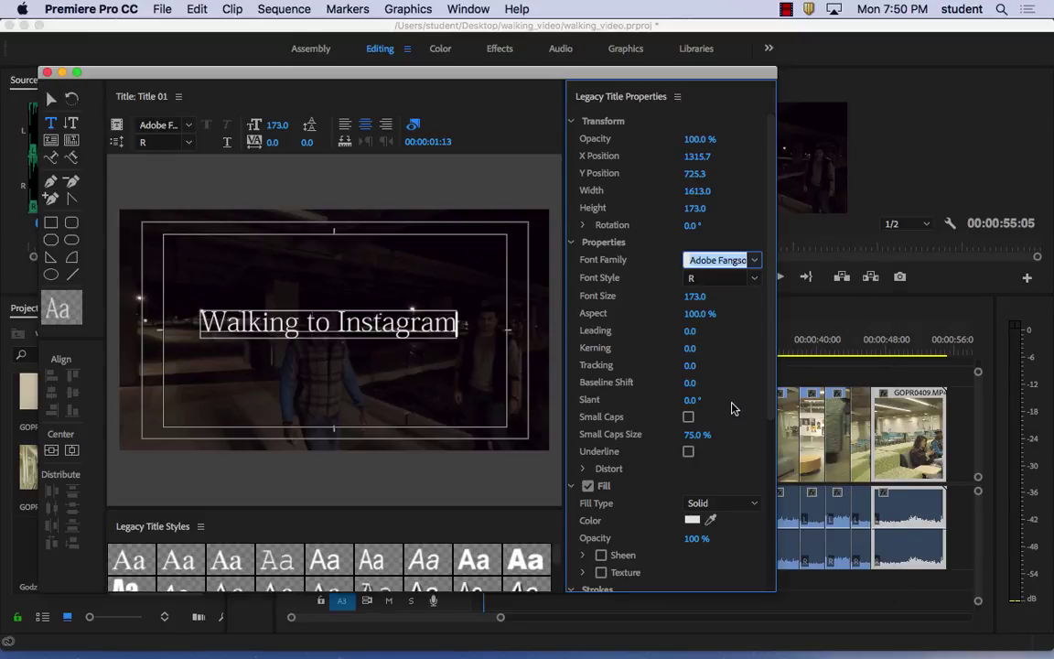
pyautogui.click(755, 265)
pyautogui.click(750, 331)
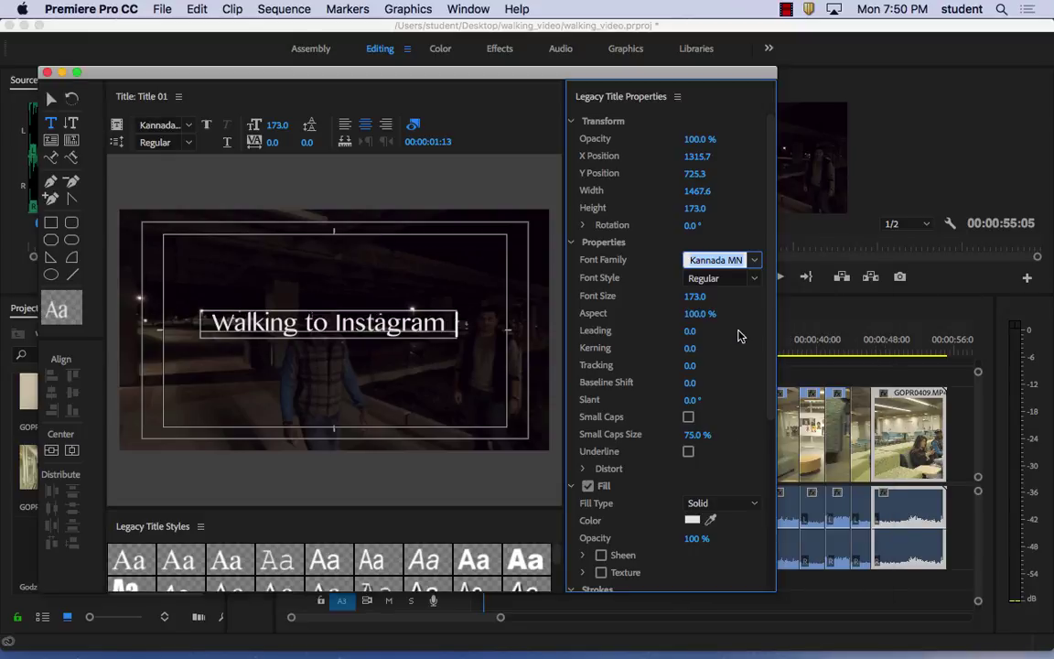
pyautogui.click(752, 261)
pyautogui.scroll(-5, 734, 347)
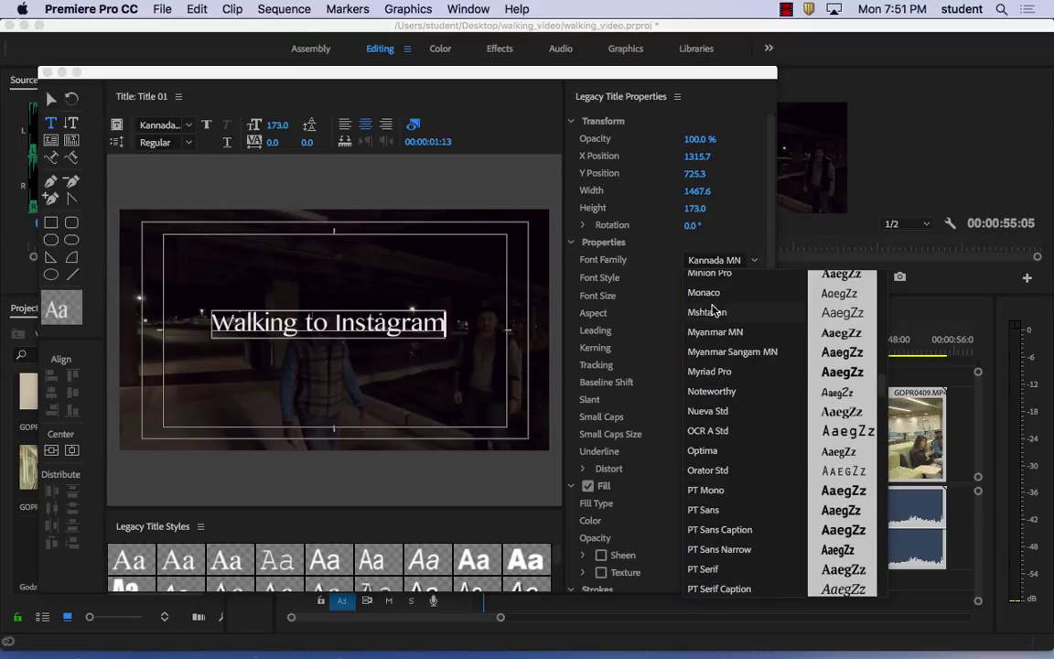
pyautogui.click(709, 312)
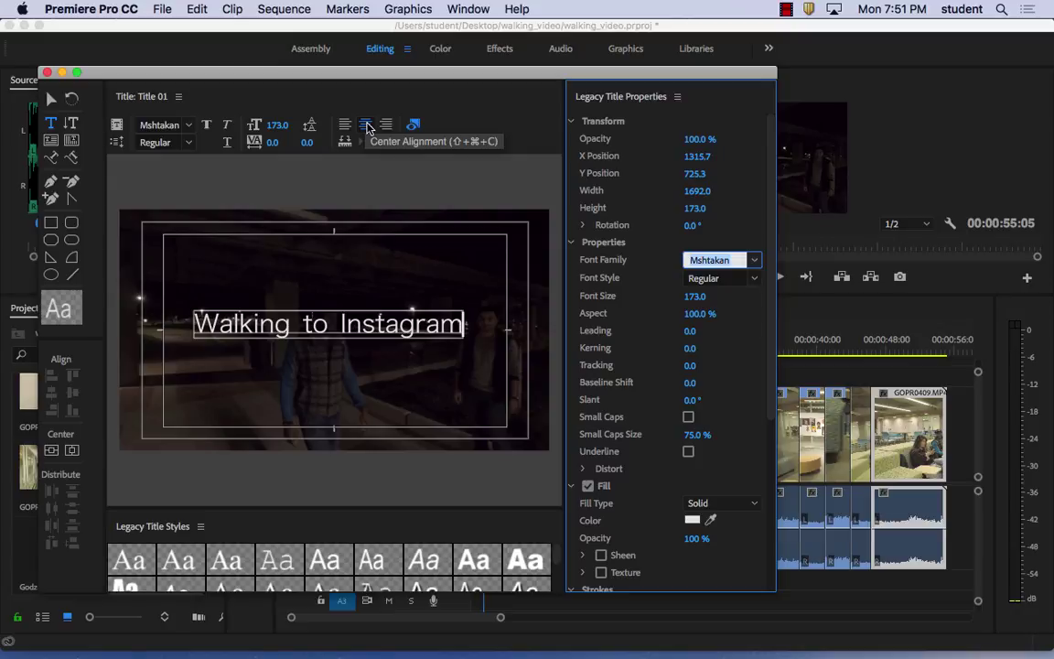
# - Centre the 'Walking to Instagram' title and move it down near the bottom of the frame
pyautogui.click(366, 127)
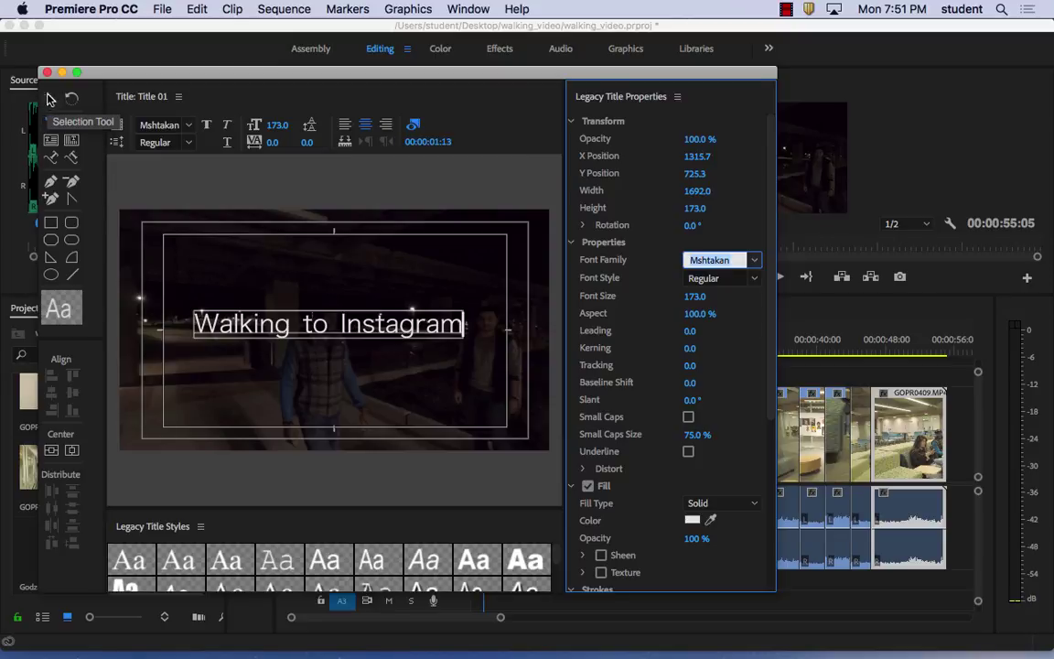
pyautogui.click(49, 101)
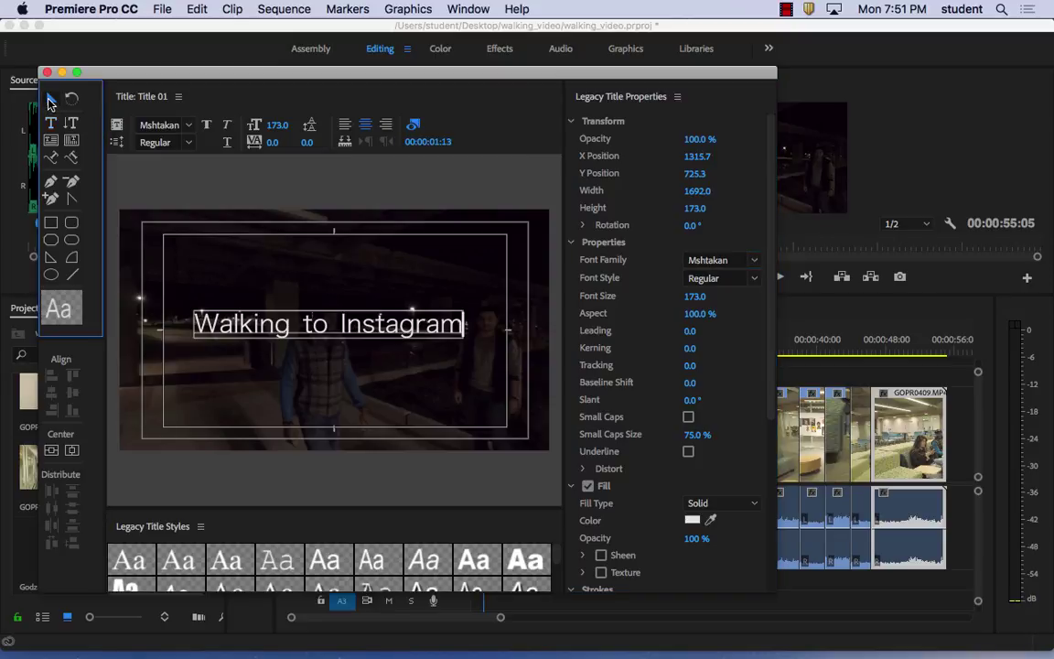
pyautogui.moveTo(289, 302); pyautogui.dragTo(326, 406)
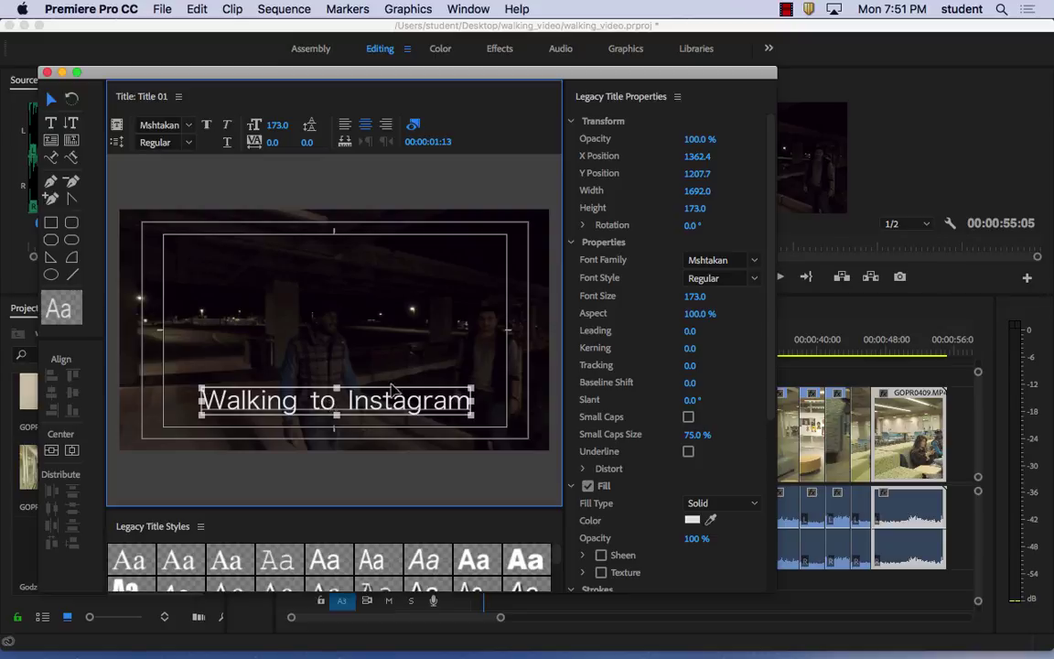
pyautogui.click(51, 99)
pyautogui.moveTo(359, 400)
pyautogui.mouseDown()
pyautogui.moveTo(352, 375)
pyautogui.moveTo(365, 403)
pyautogui.mouseUp()
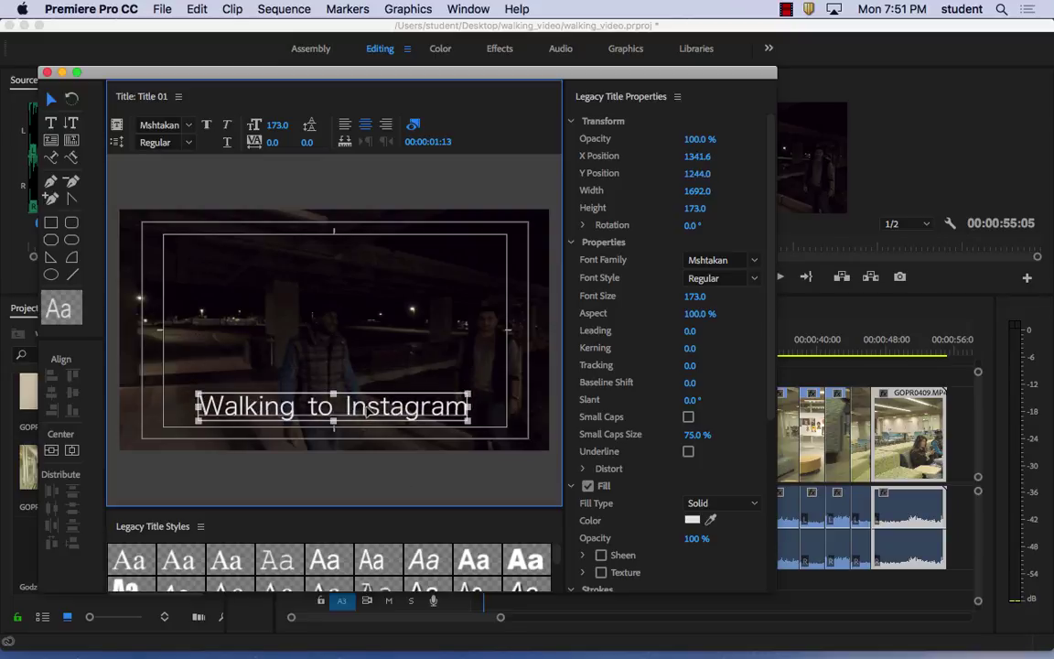
# - Set the title's font style to Bold and nudge it slightly upward
pyautogui.click(750, 282)
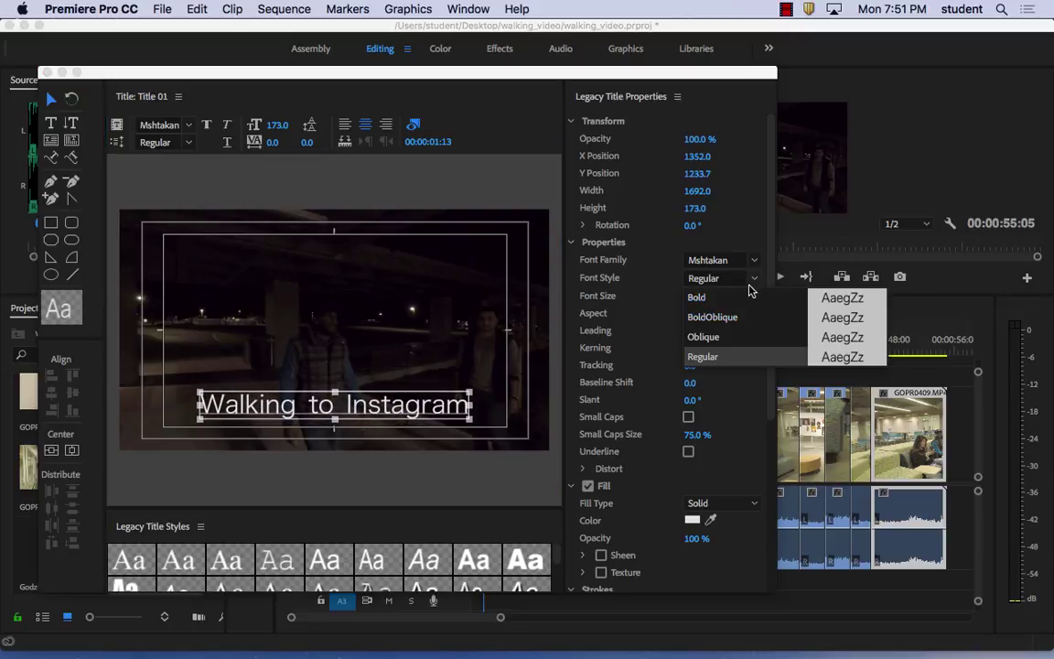
pyautogui.click(704, 298)
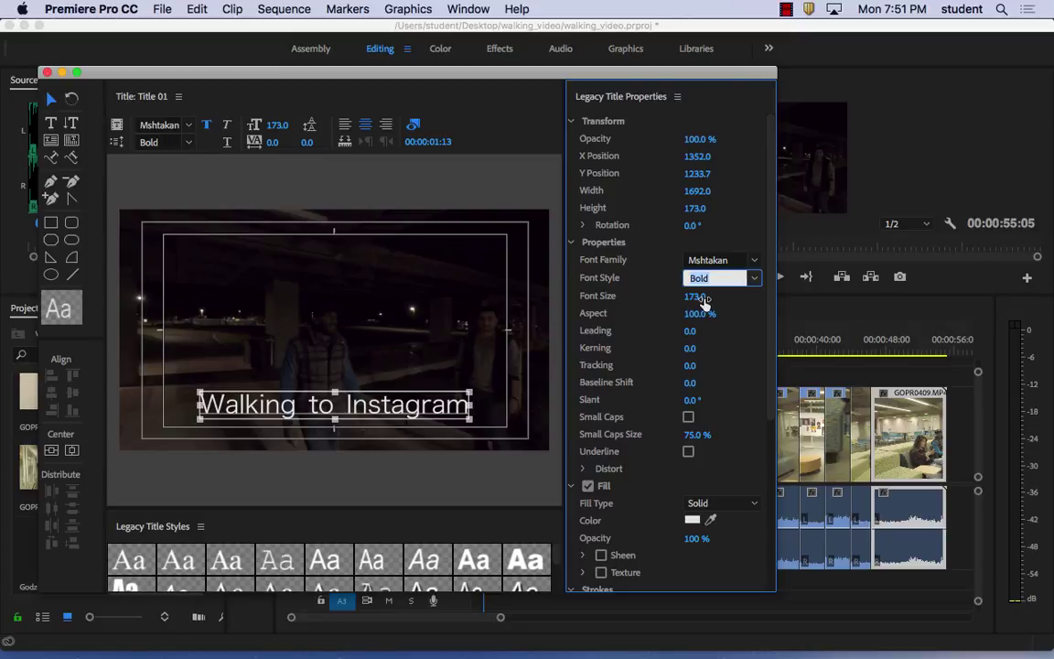
pyautogui.moveTo(429, 416); pyautogui.dragTo(433, 410)
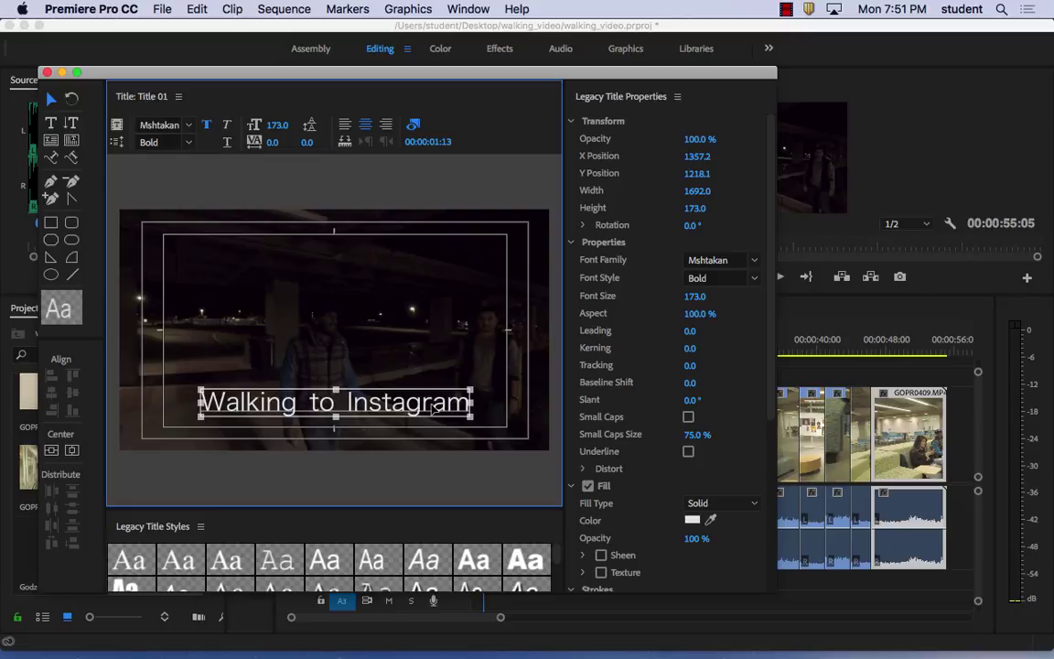
# - Close the Legacy Title editor and reduce the Video 1 track height
pyautogui.click(48, 73)
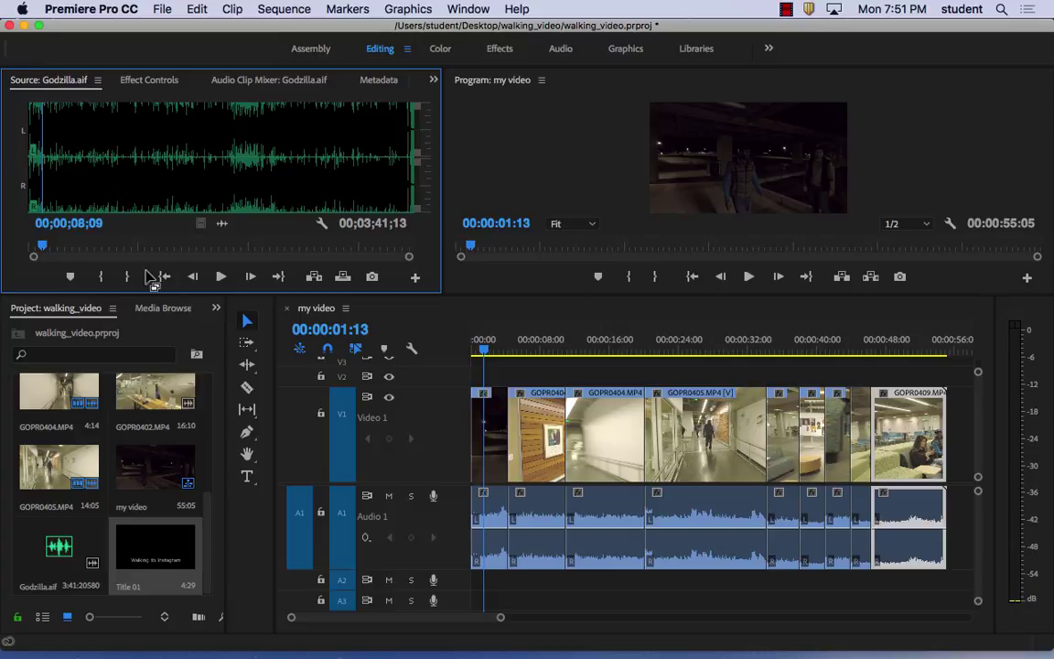
pyautogui.moveTo(417, 390); pyautogui.dragTo(441, 481)
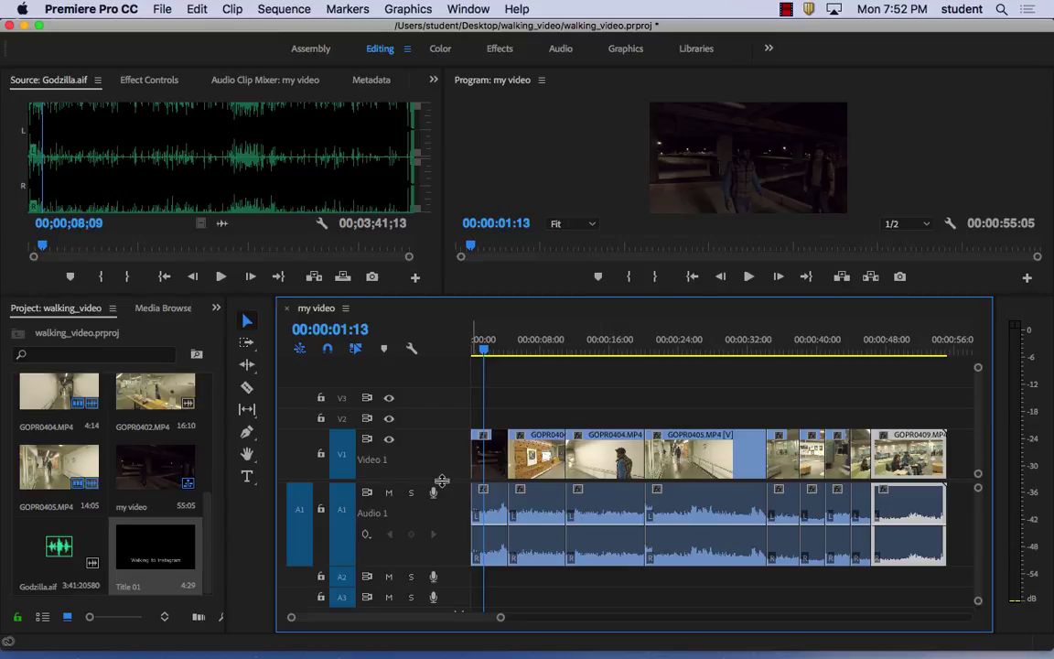
# - Place Title 01 on V2 at the sequence start, preview it, and widen the project bin
pyautogui.click(154, 547)
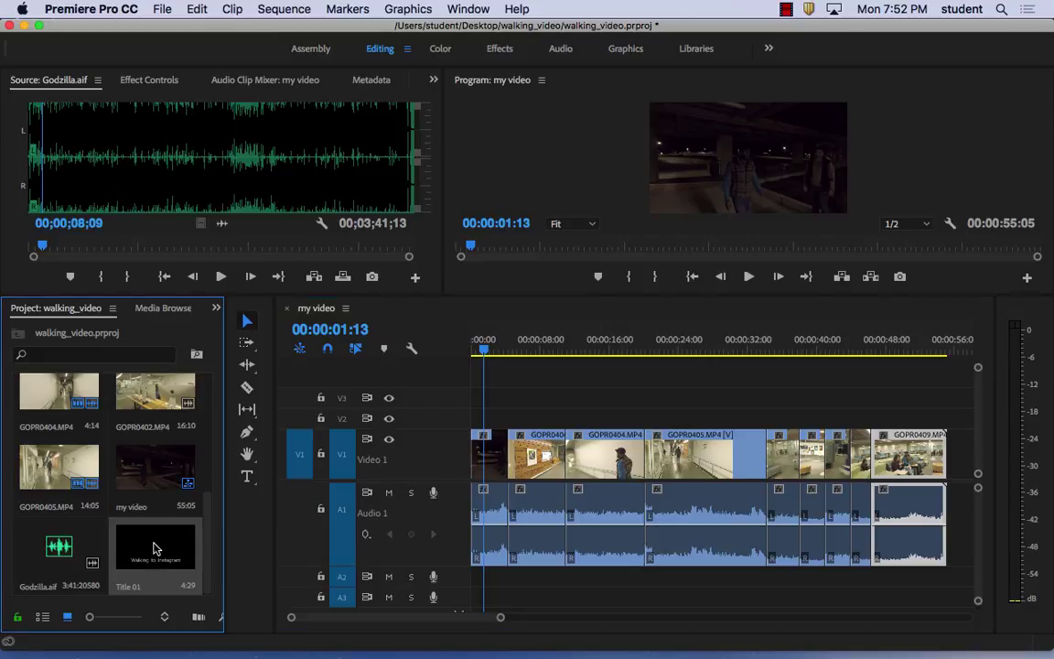
pyautogui.moveTo(153, 547); pyautogui.dragTo(443, 424)
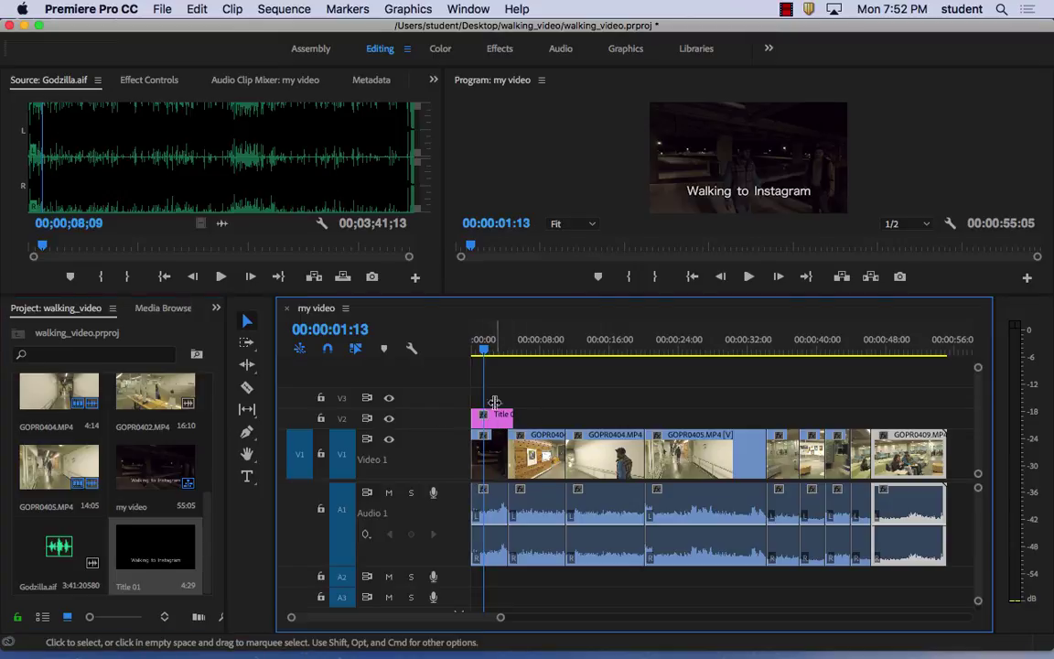
pyautogui.moveTo(483, 349); pyautogui.dragTo(443, 360)
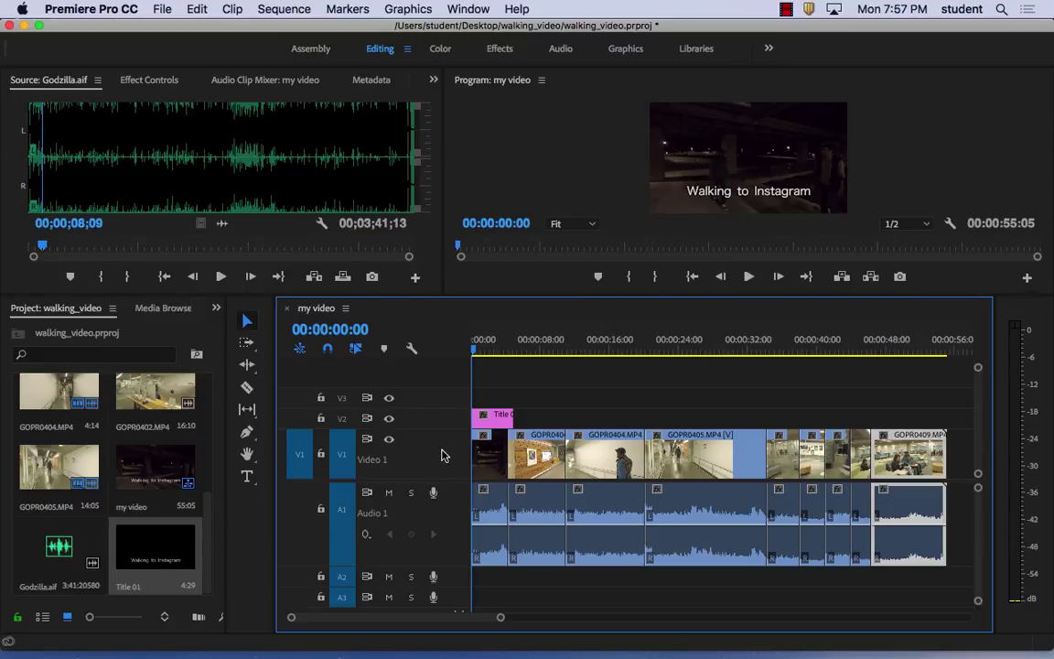
pyautogui.moveTo(224, 331); pyautogui.dragTo(340, 343)
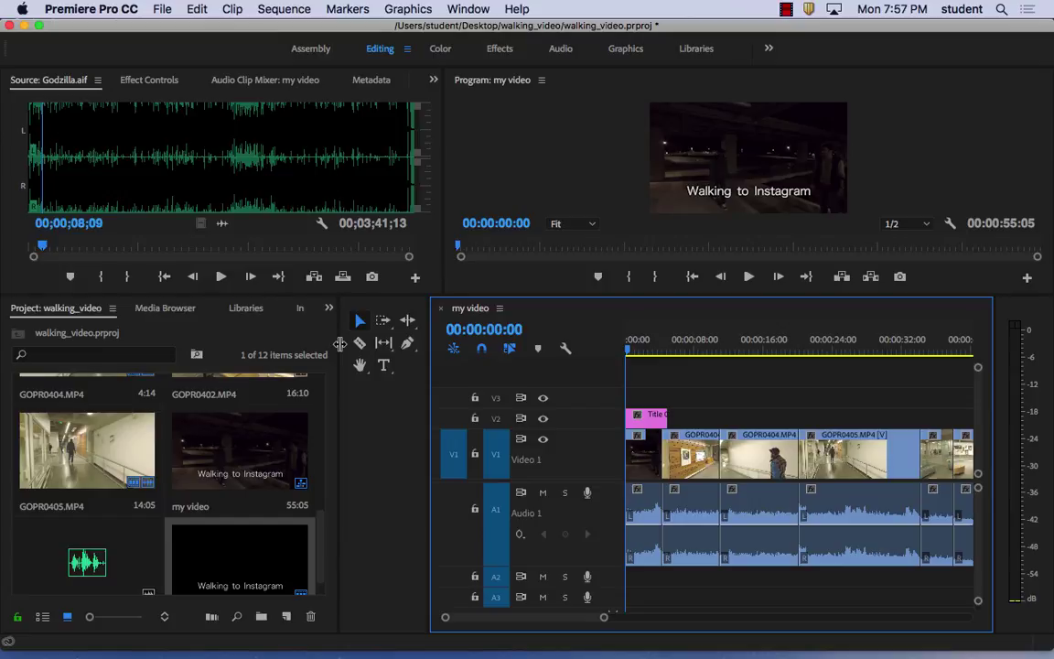
# - Switch to the Effects workspace, bring up the Effects panel, and expand Video Transitions
pyautogui.click(503, 51)
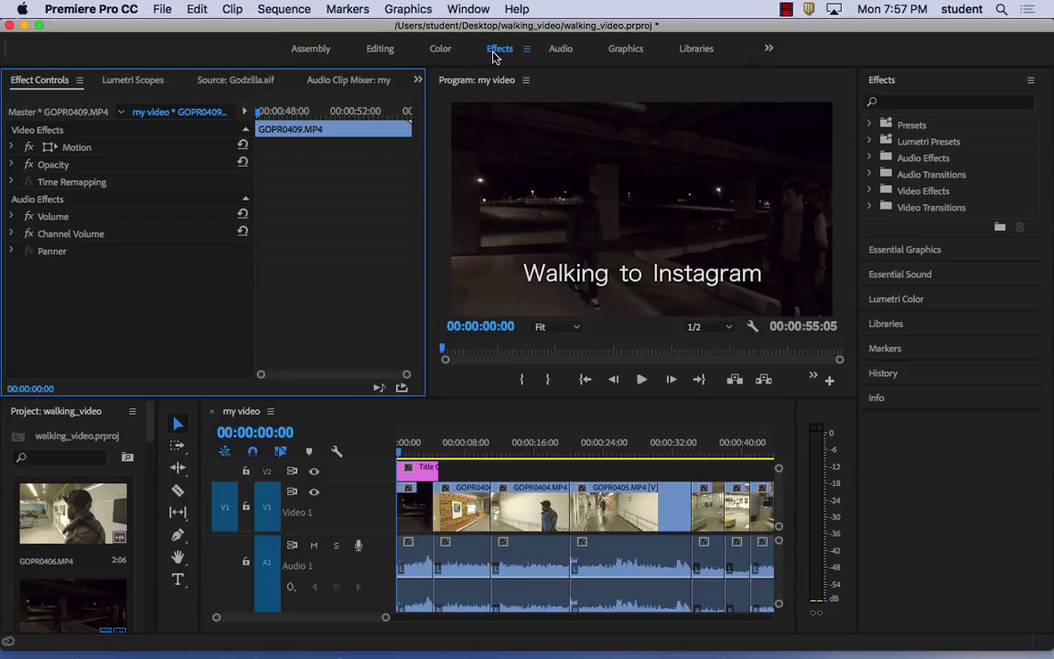
pyautogui.click(465, 8)
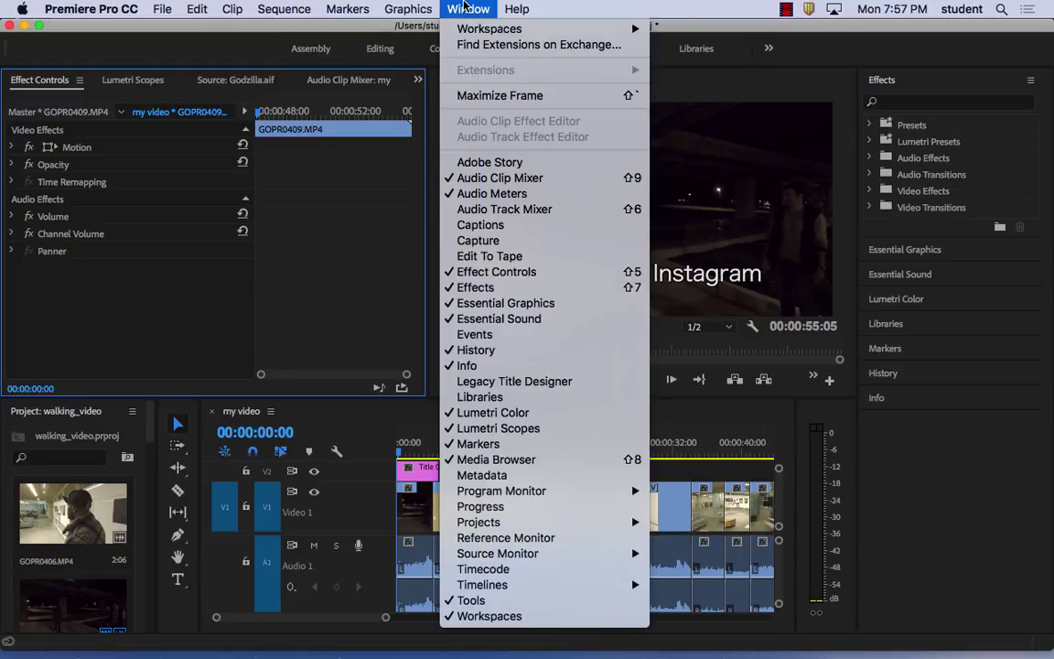
pyautogui.click(475, 287)
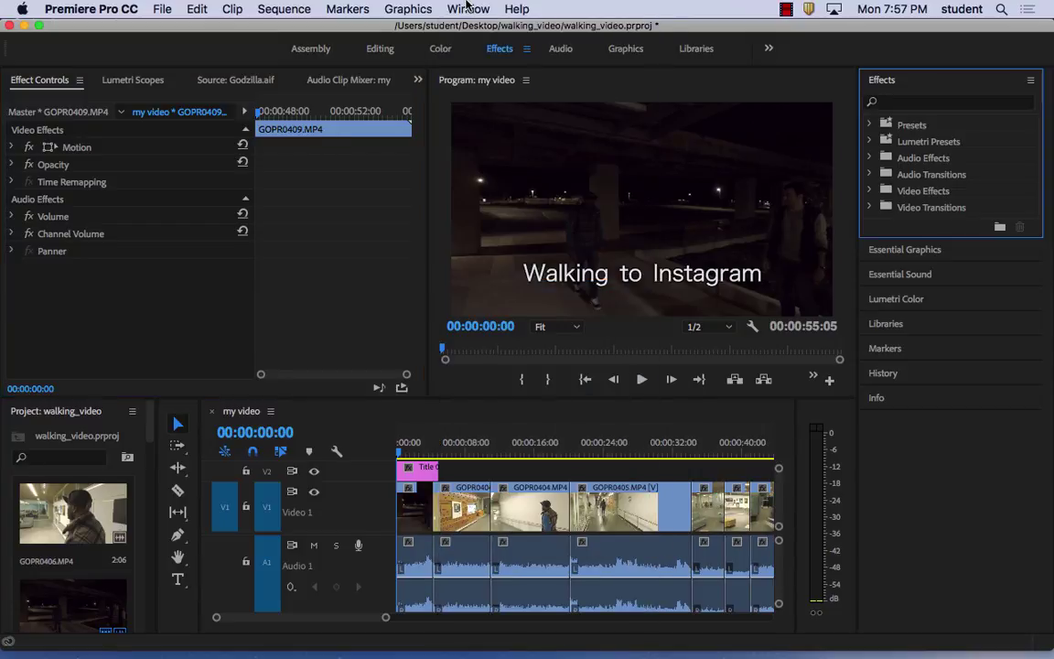
pyautogui.click(467, 7)
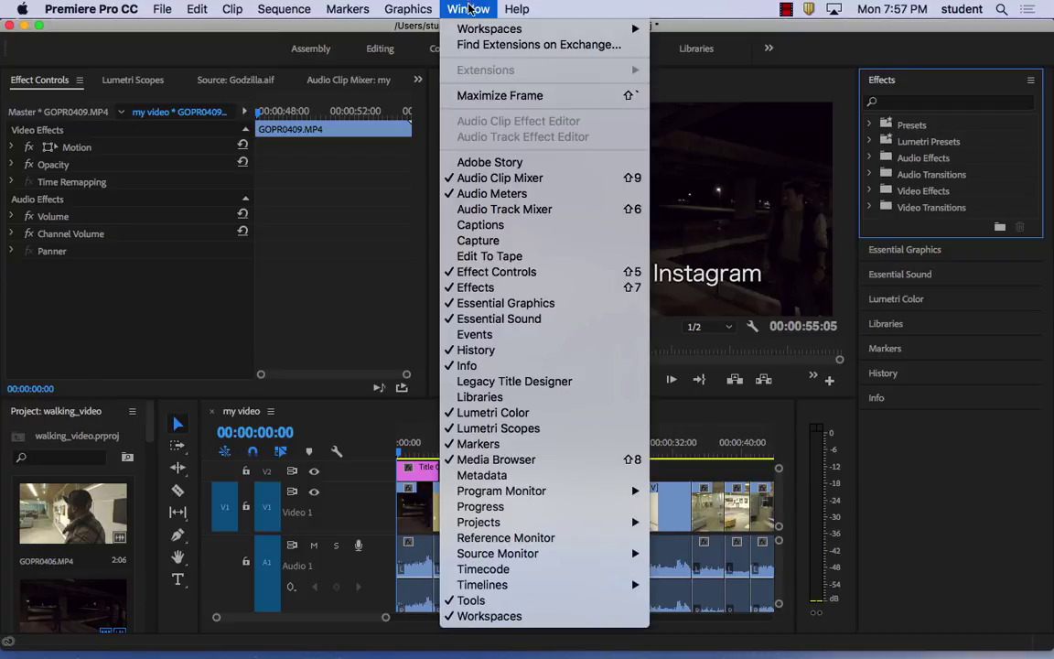
pyautogui.click(499, 289)
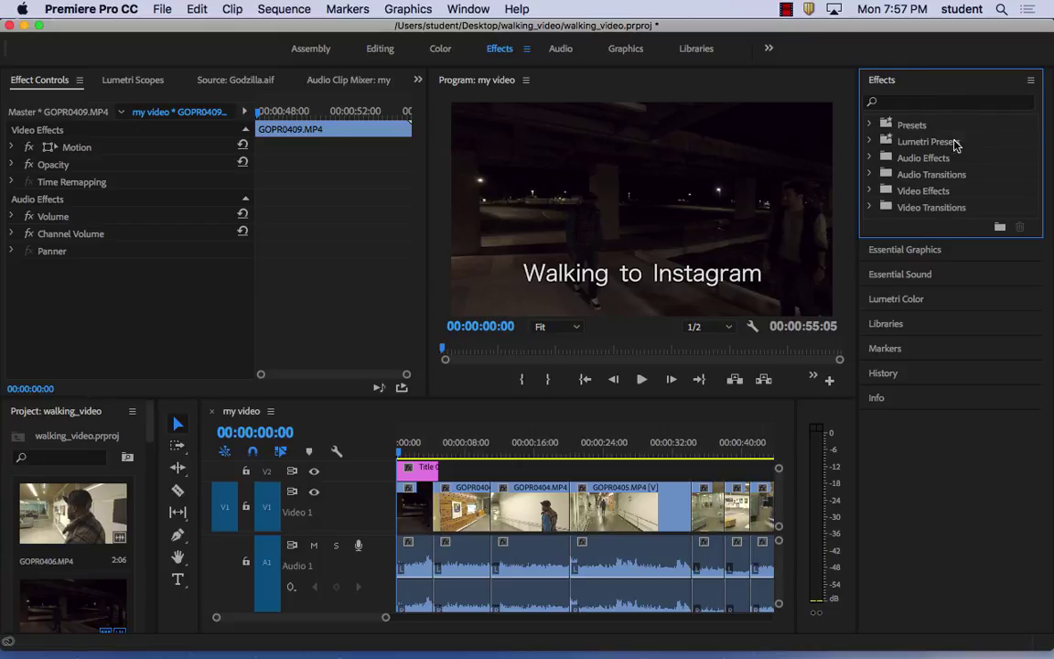
pyautogui.click(870, 208)
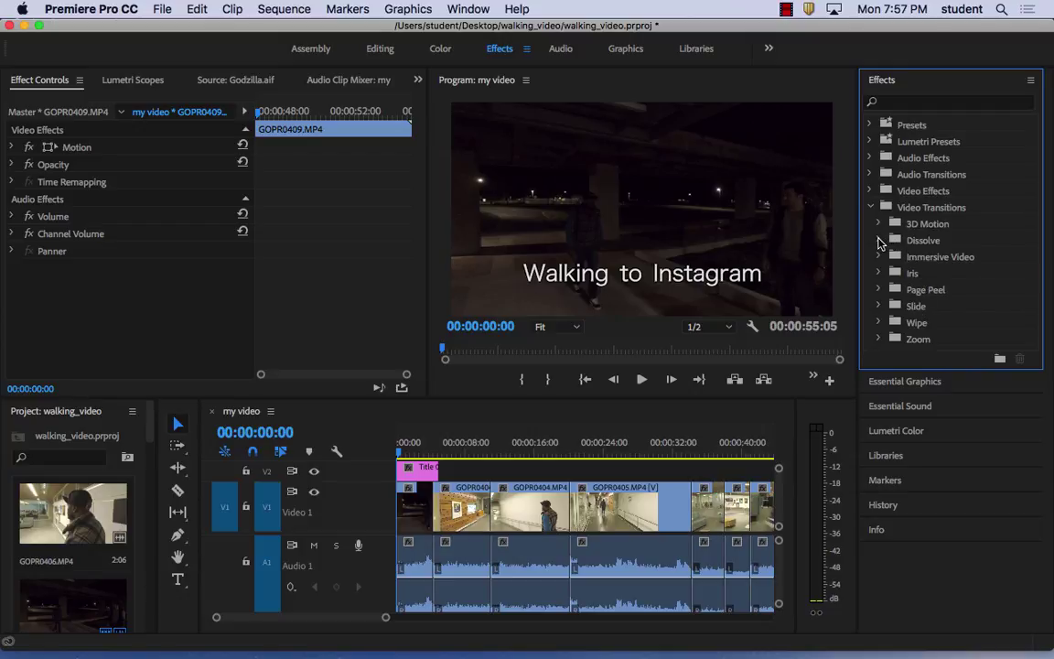
# - Apply the Cross Dissolve transition to the end of the Title clip on V2
pyautogui.click(879, 241)
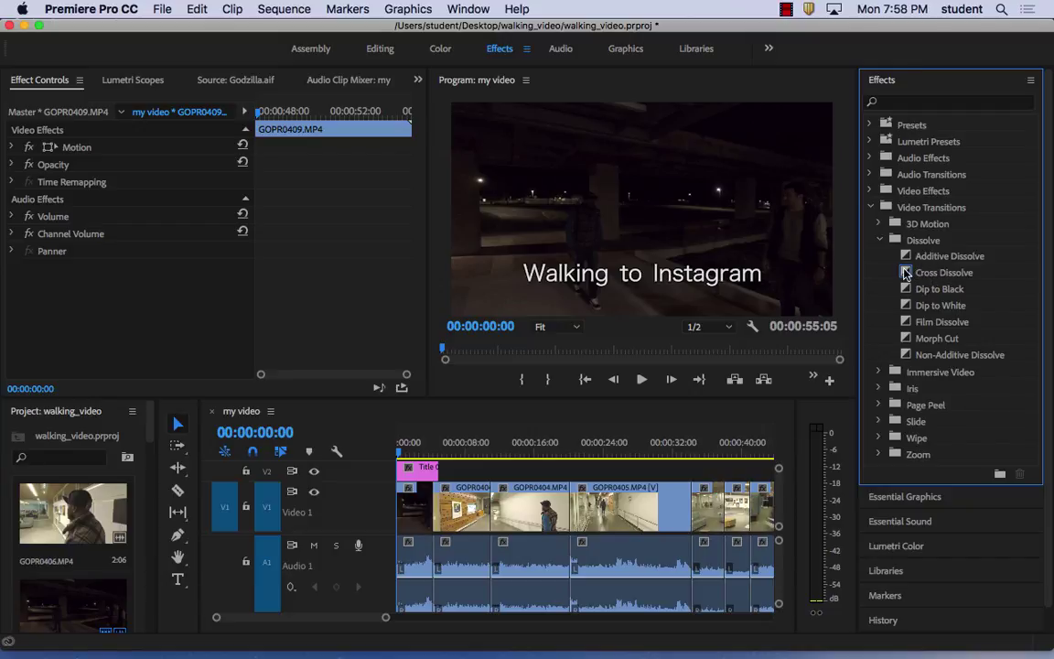
pyautogui.moveTo(906, 273)
pyautogui.mouseDown()
pyautogui.moveTo(815, 247)
pyautogui.moveTo(441, 455)
pyautogui.moveTo(365, 425)
pyautogui.moveTo(407, 482)
pyautogui.moveTo(404, 472)
pyautogui.mouseUp()
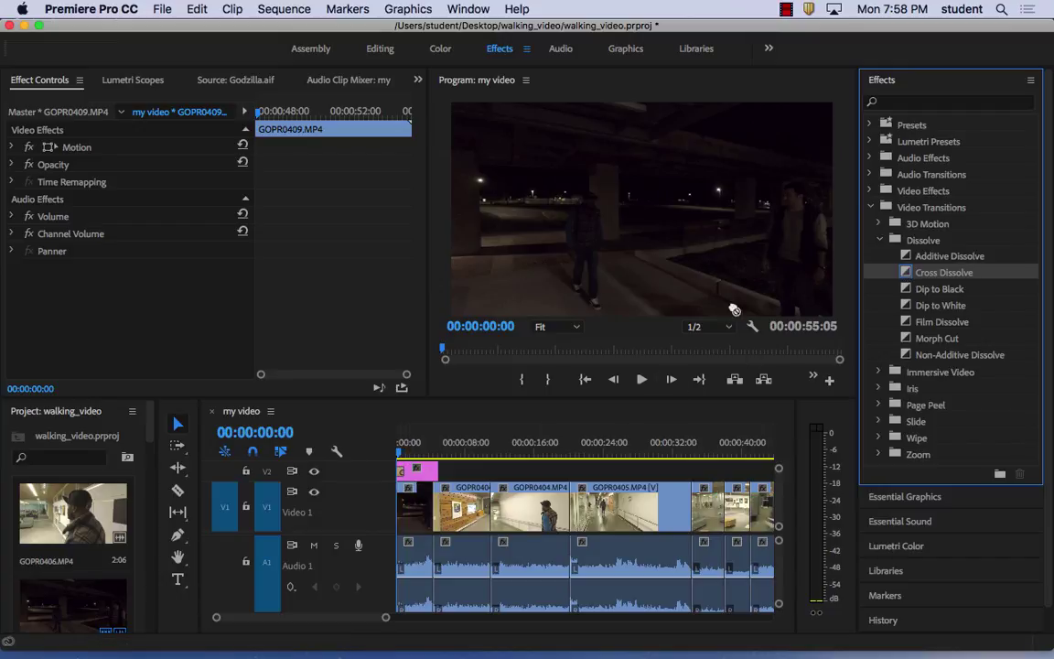
pyautogui.moveTo(530, 414)
pyautogui.mouseDown()
pyautogui.moveTo(402, 428)
pyautogui.moveTo(434, 474)
pyautogui.mouseUp()
# - Play the opening of the sequence from the start to check the transition
pyautogui.click(449, 458)
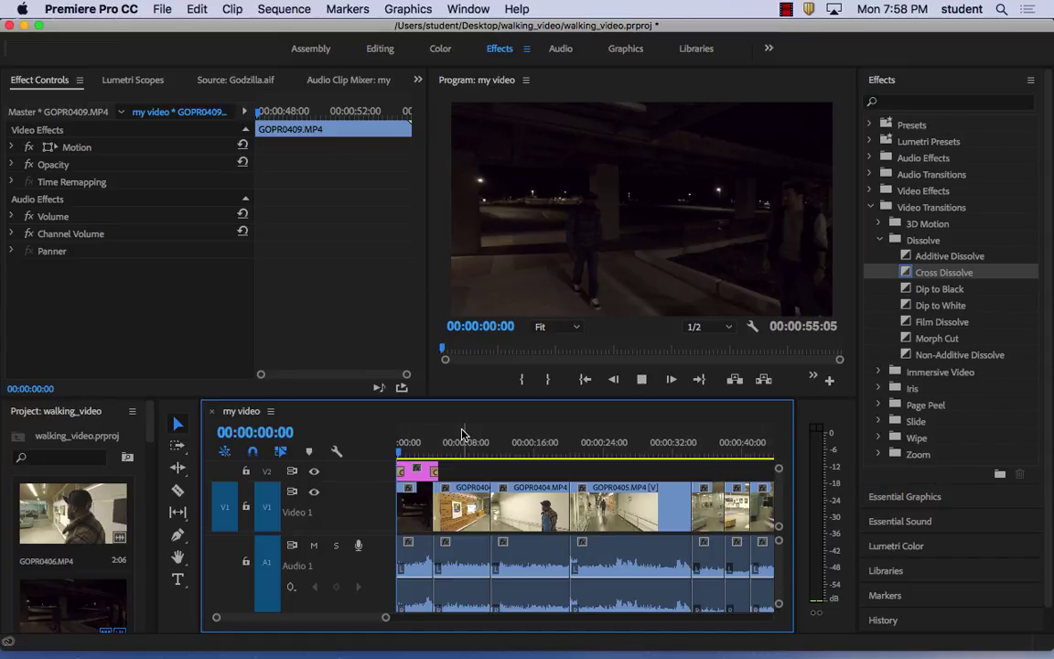
pyautogui.press('space')
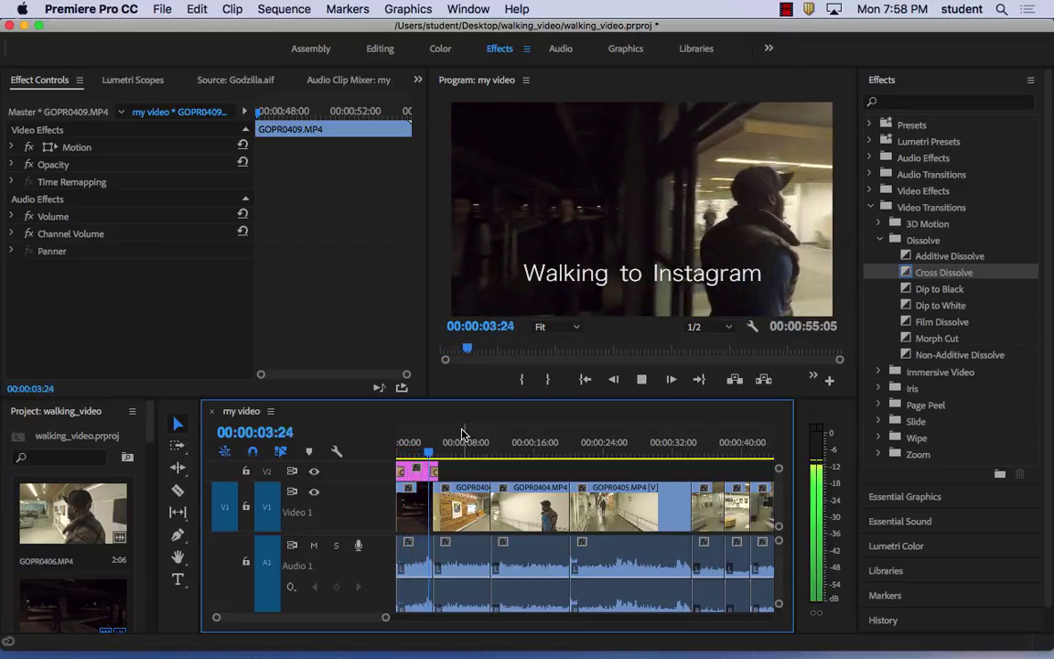
pyautogui.press('space')
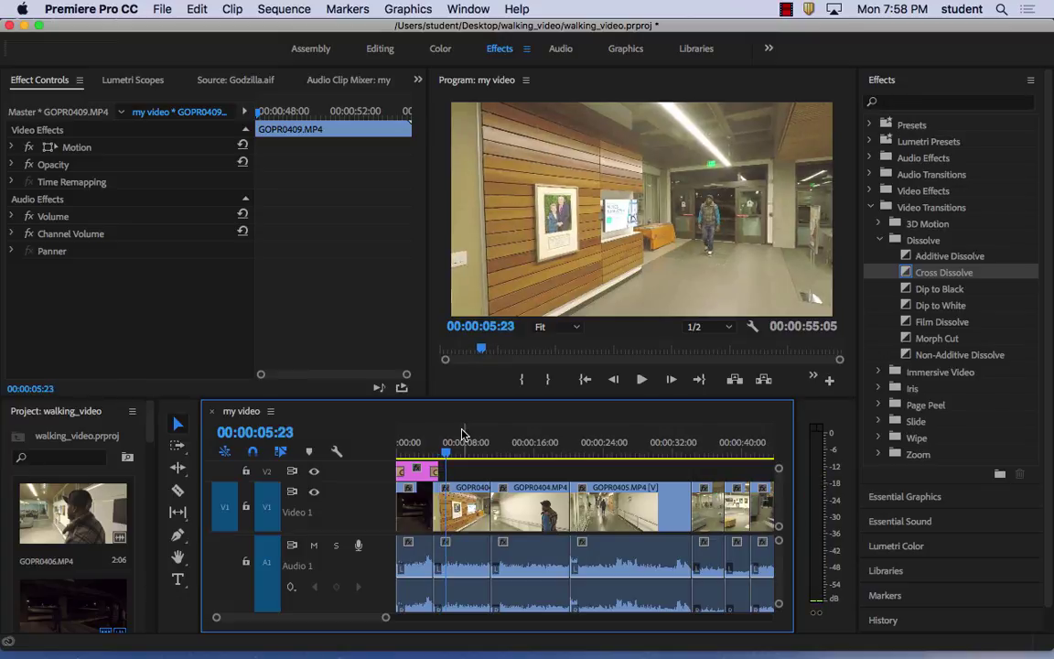
pyautogui.click(400, 449)
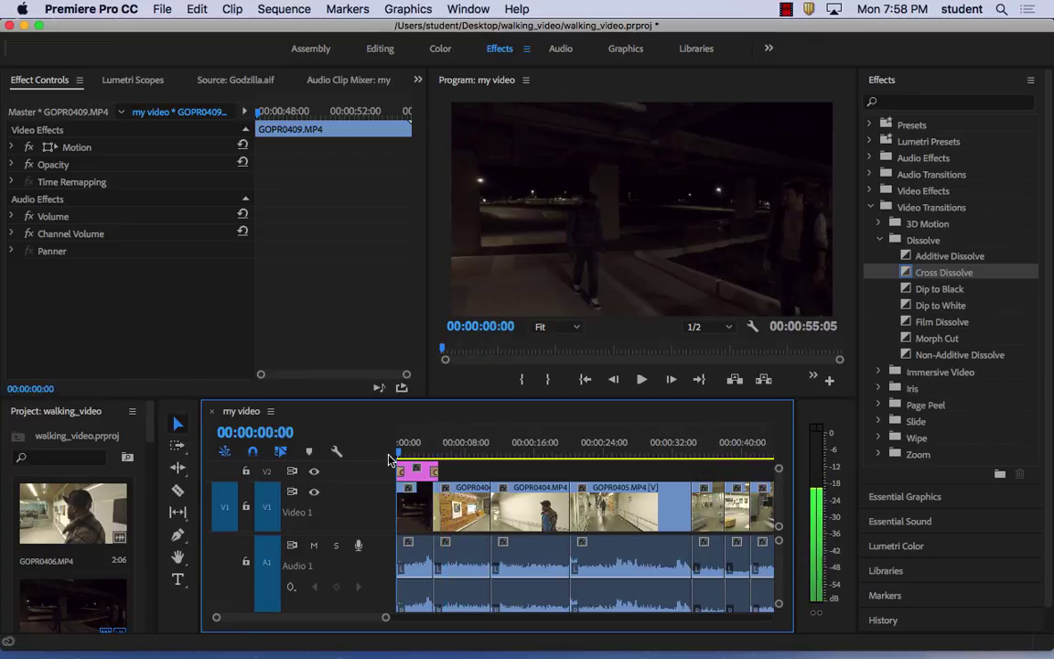
pyautogui.press('space')
pyautogui.press('l')
pyautogui.press('l')
pyautogui.press('l')
pyautogui.press('j')
pyautogui.press('j')
pyautogui.press('j')
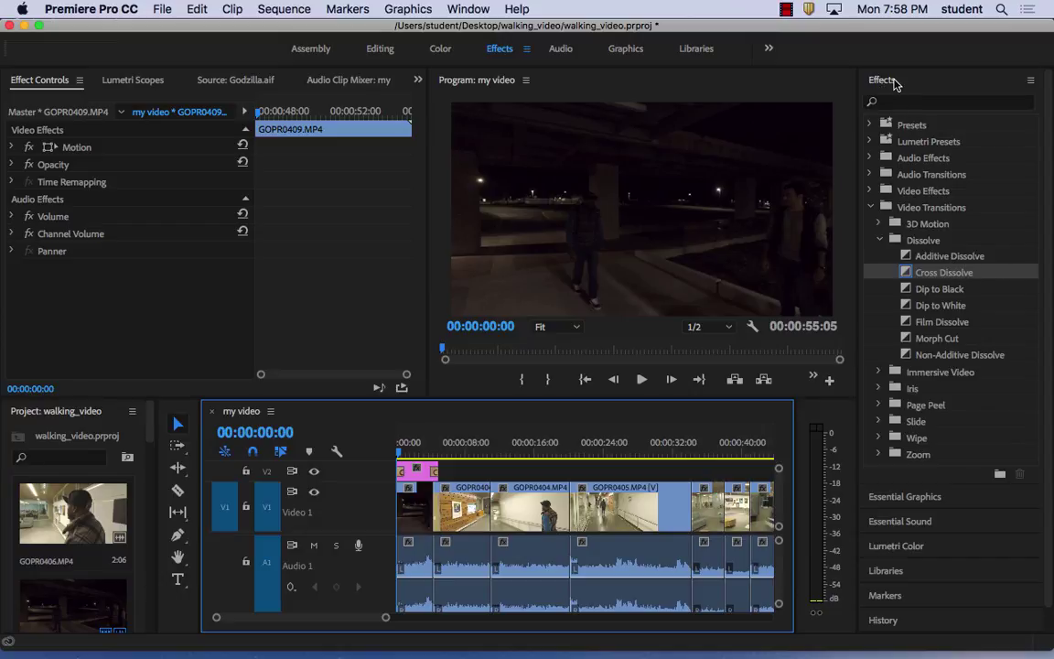
# - Resize panels for a taller timeline, wider program preview, and a two-column project bin
pyautogui.click(485, 10)
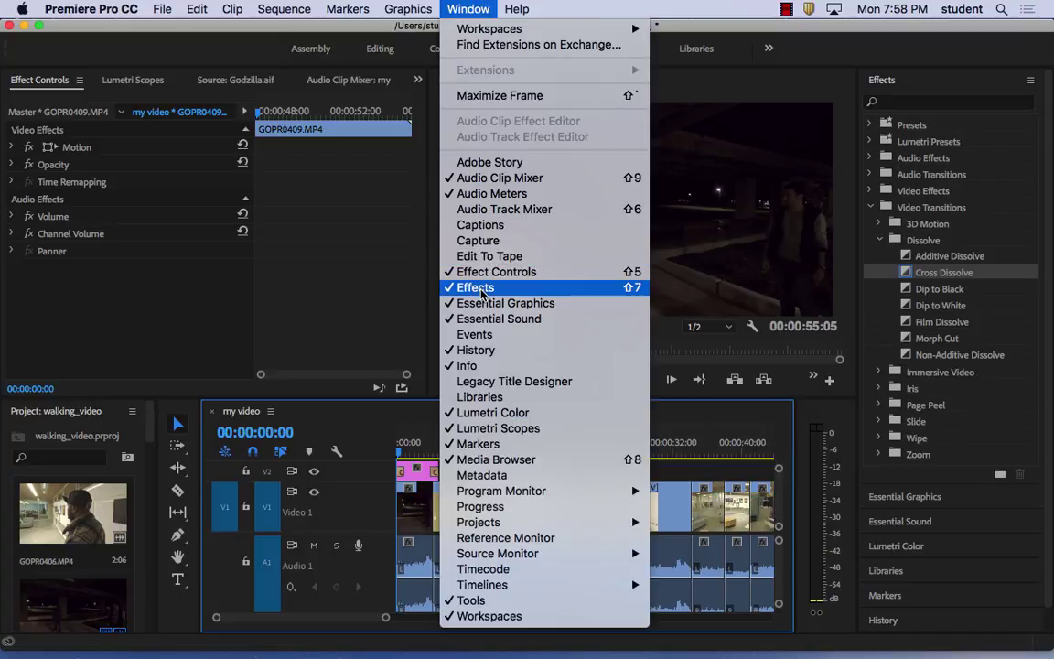
pyautogui.click(480, 10)
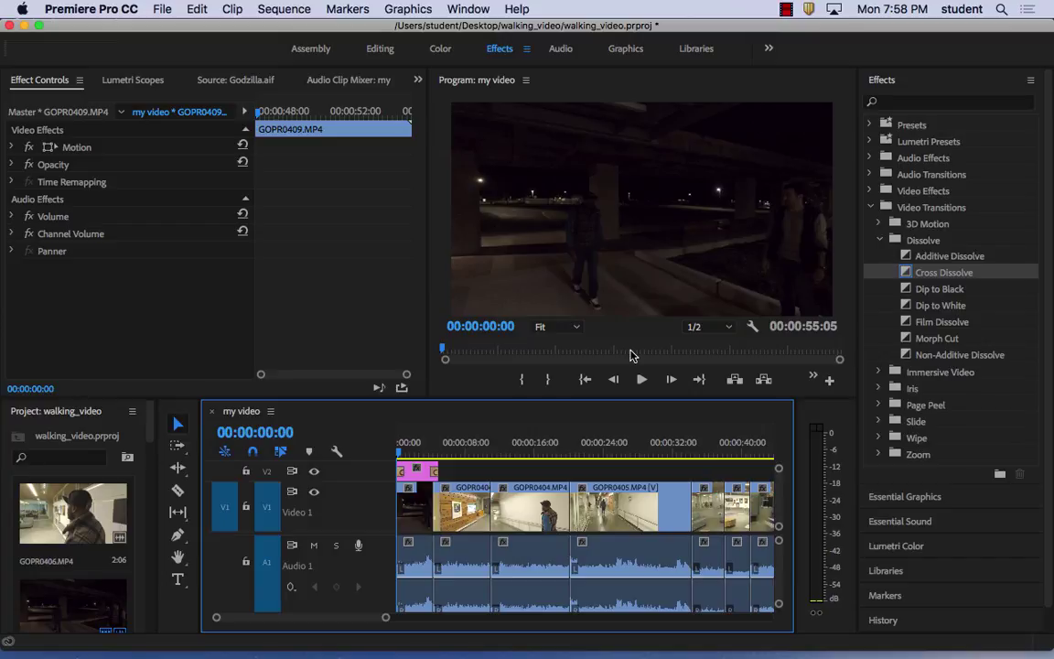
pyautogui.moveTo(487, 400)
pyautogui.mouseDown()
pyautogui.moveTo(488, 361)
pyautogui.moveTo(492, 409)
pyautogui.mouseUp()
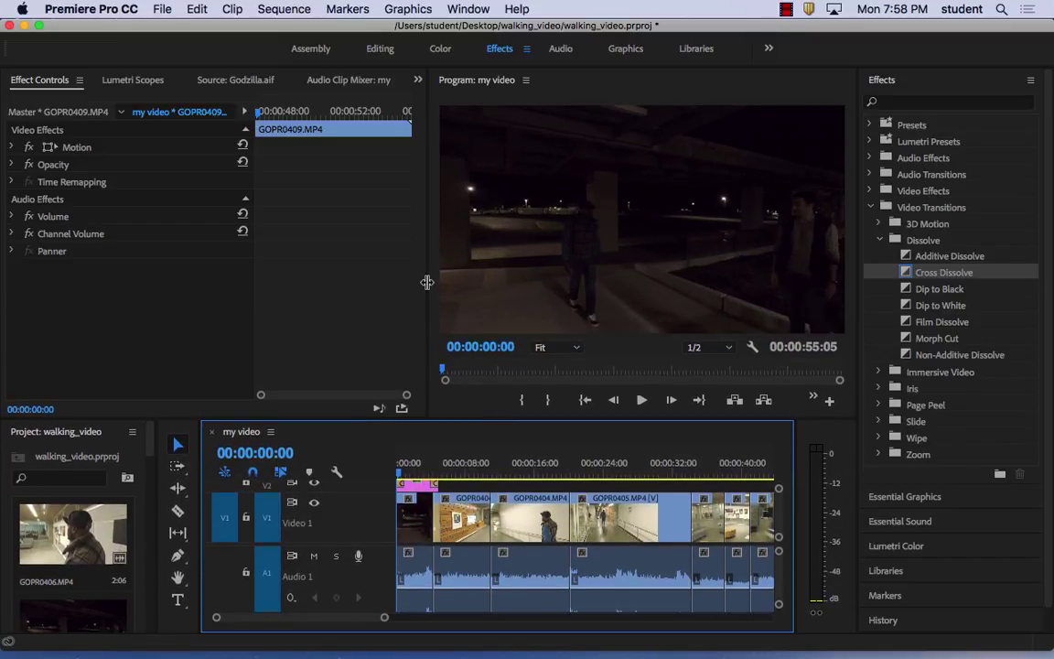
pyautogui.moveTo(426, 282); pyautogui.dragTo(245, 296)
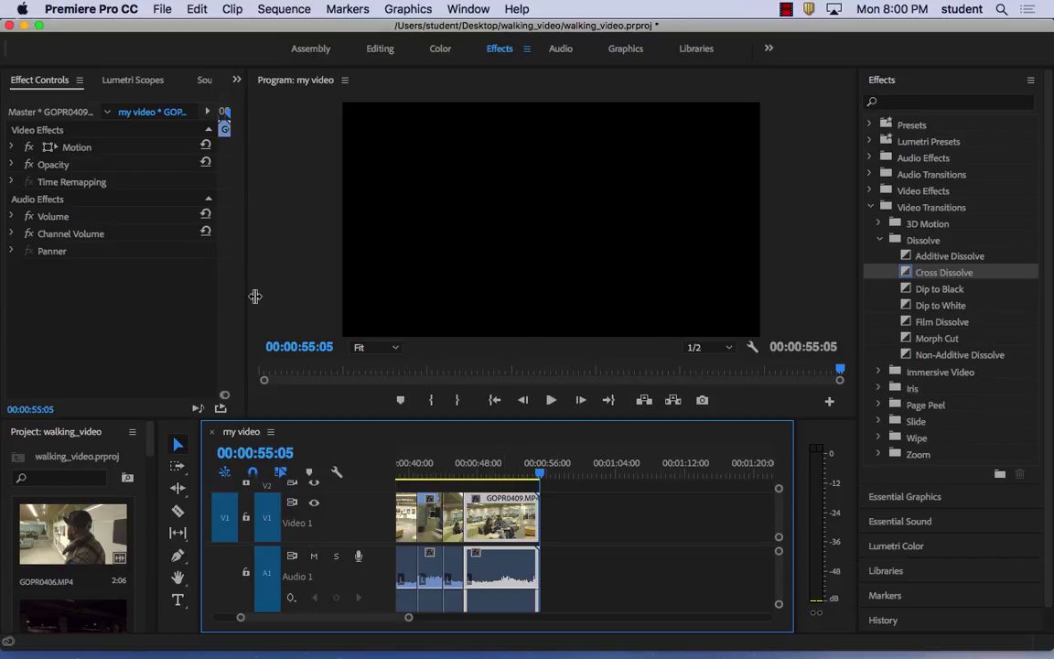
pyautogui.moveTo(247, 287); pyautogui.dragTo(384, 285)
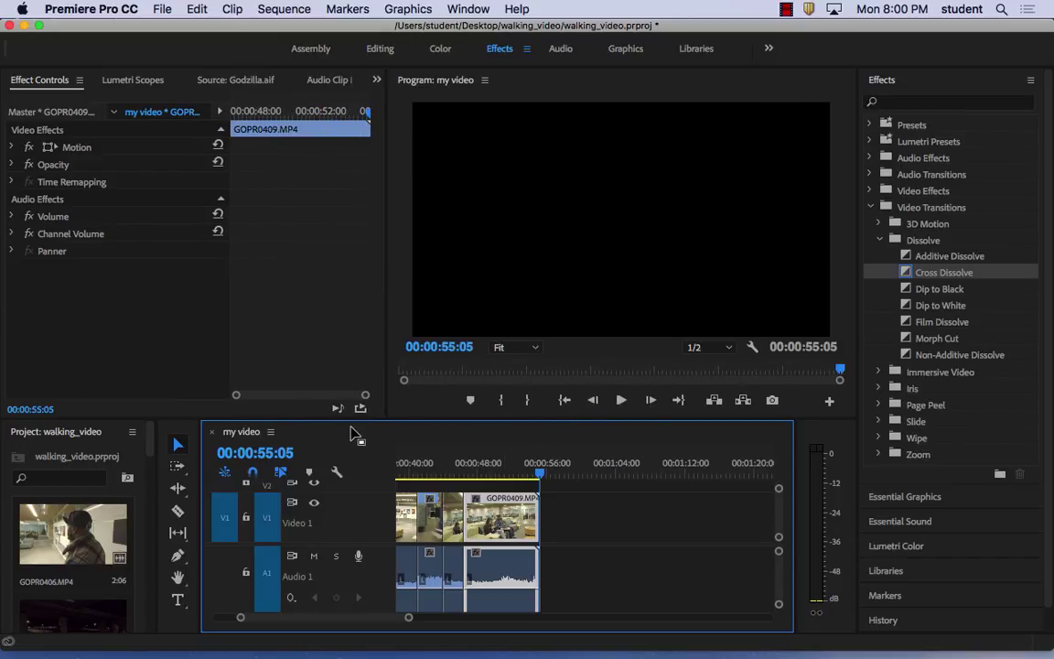
pyautogui.moveTo(360, 420); pyautogui.dragTo(398, 314)
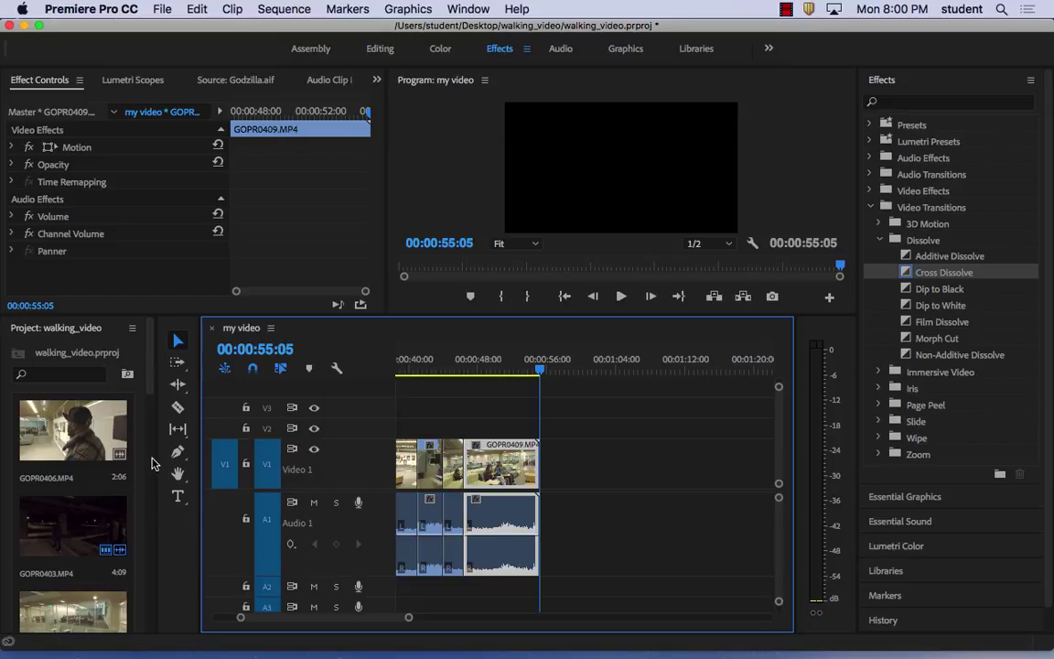
pyautogui.moveTo(156, 460); pyautogui.dragTo(317, 452)
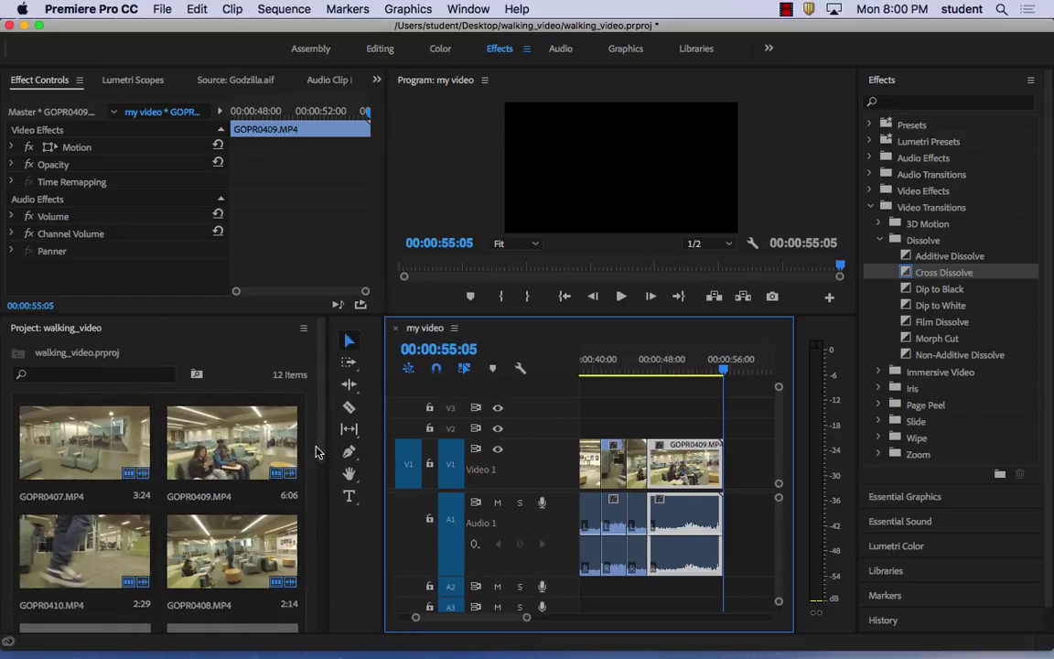
pyautogui.scroll(-5, 317, 533)
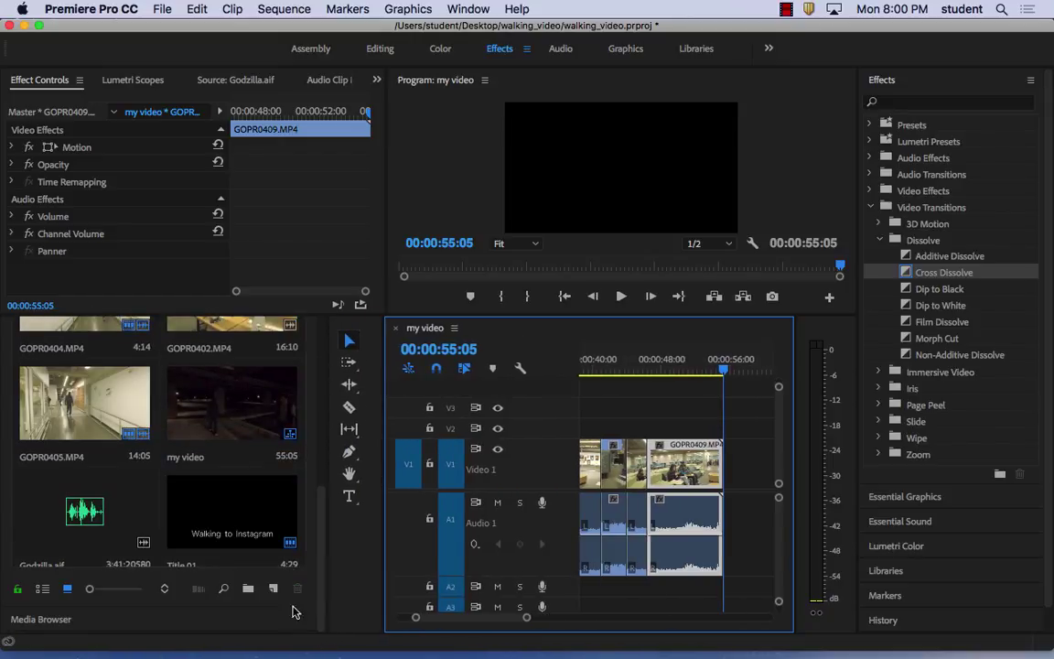
pyautogui.click(86, 520)
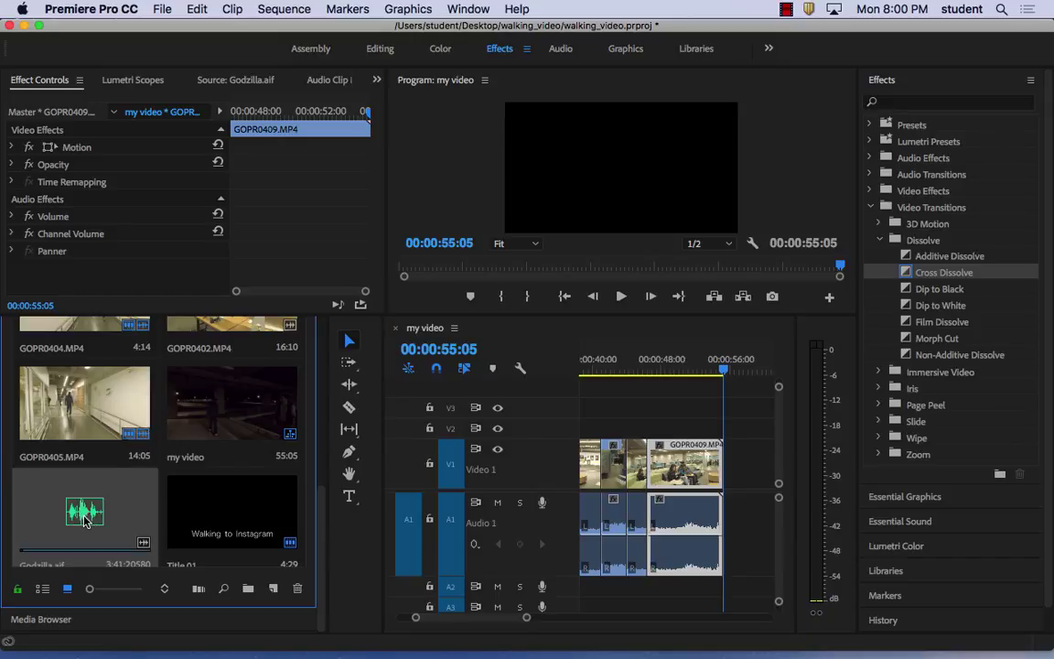
pyautogui.doubleClick(86, 520)
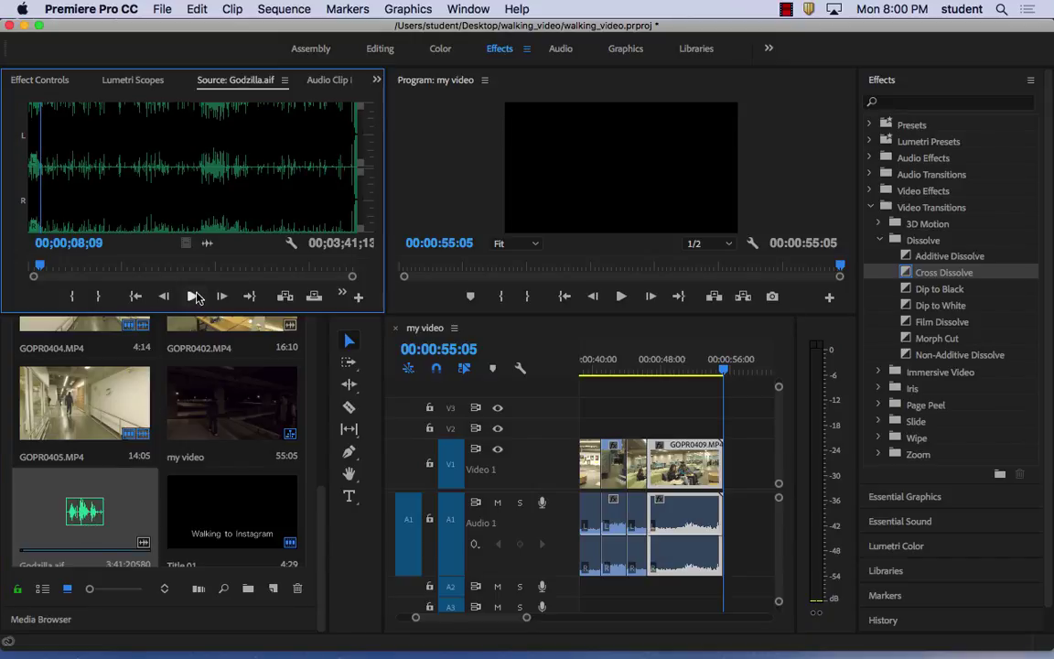
pyautogui.click(192, 297)
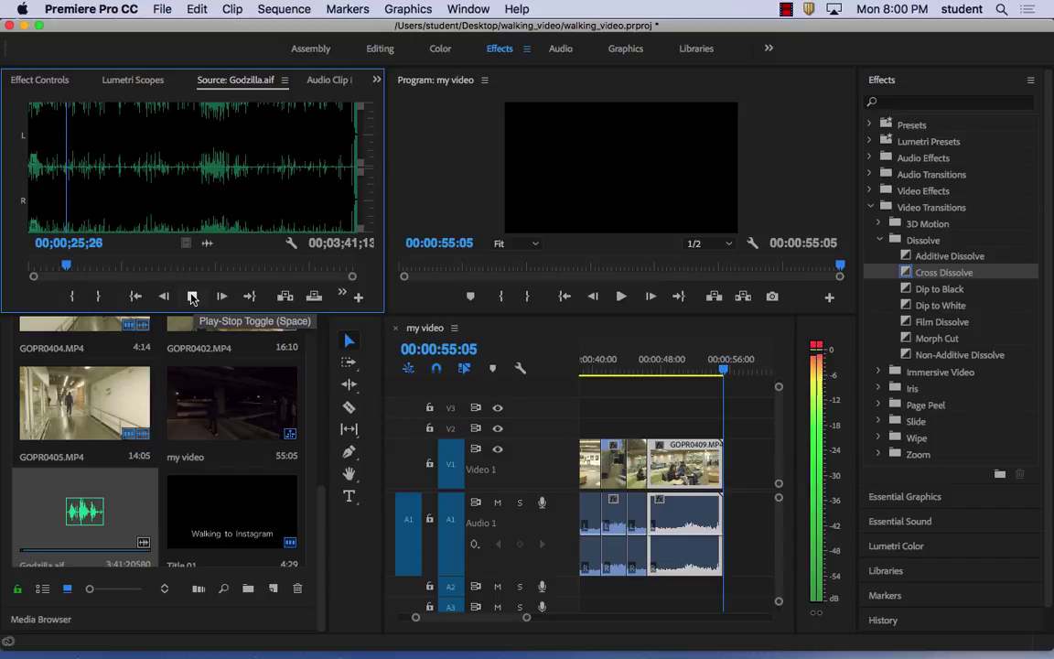
pyautogui.click(192, 297)
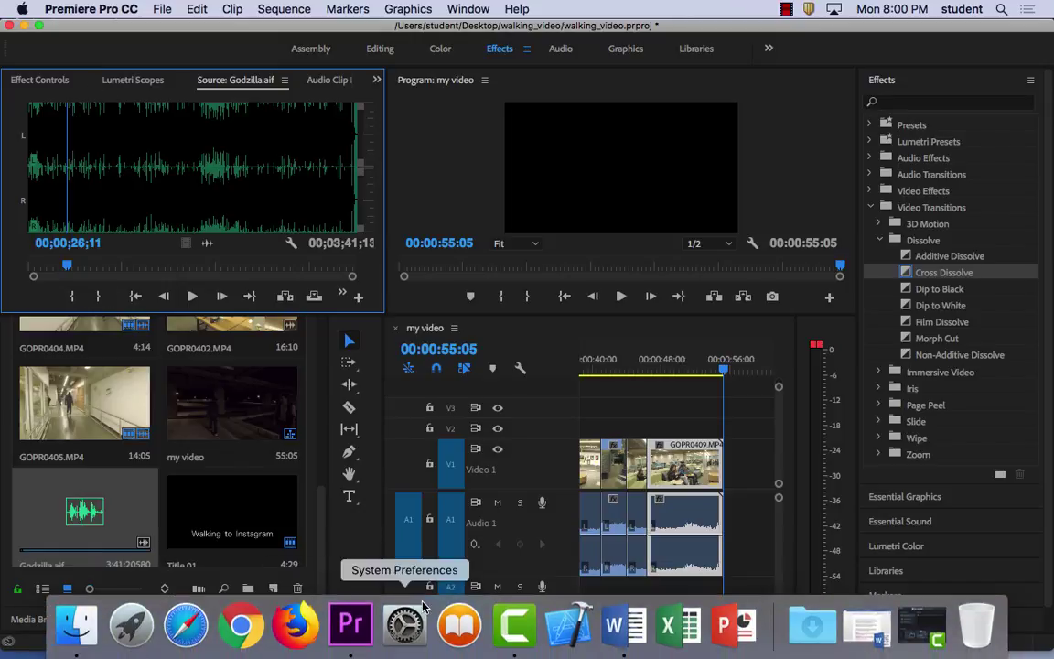
# - Load archive.org in Firefox
pyautogui.click(310, 626)
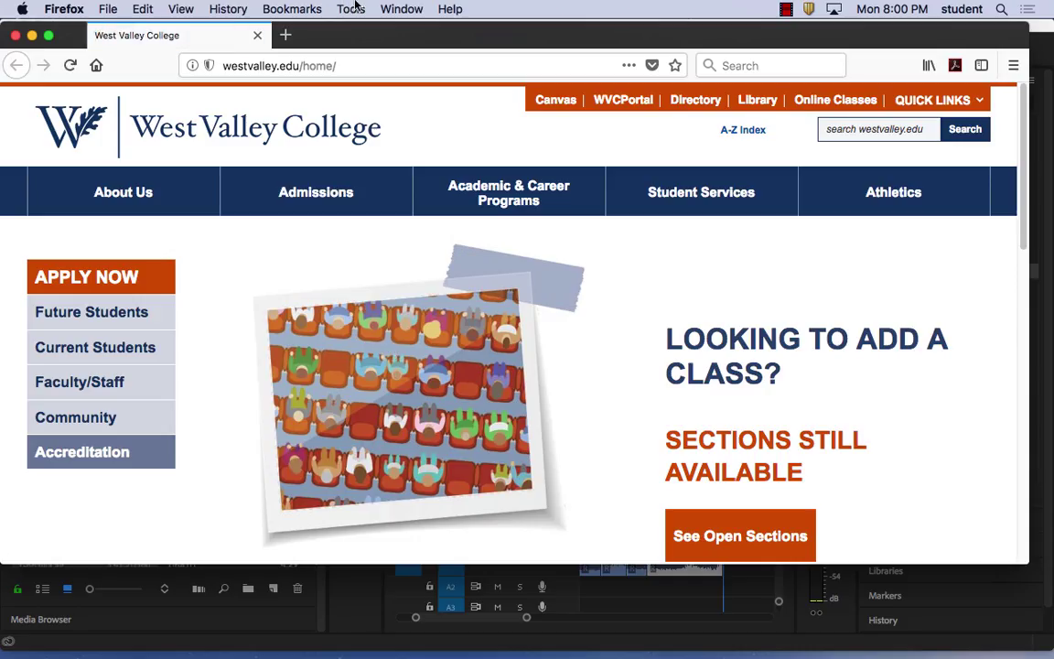
pyautogui.click(358, 68)
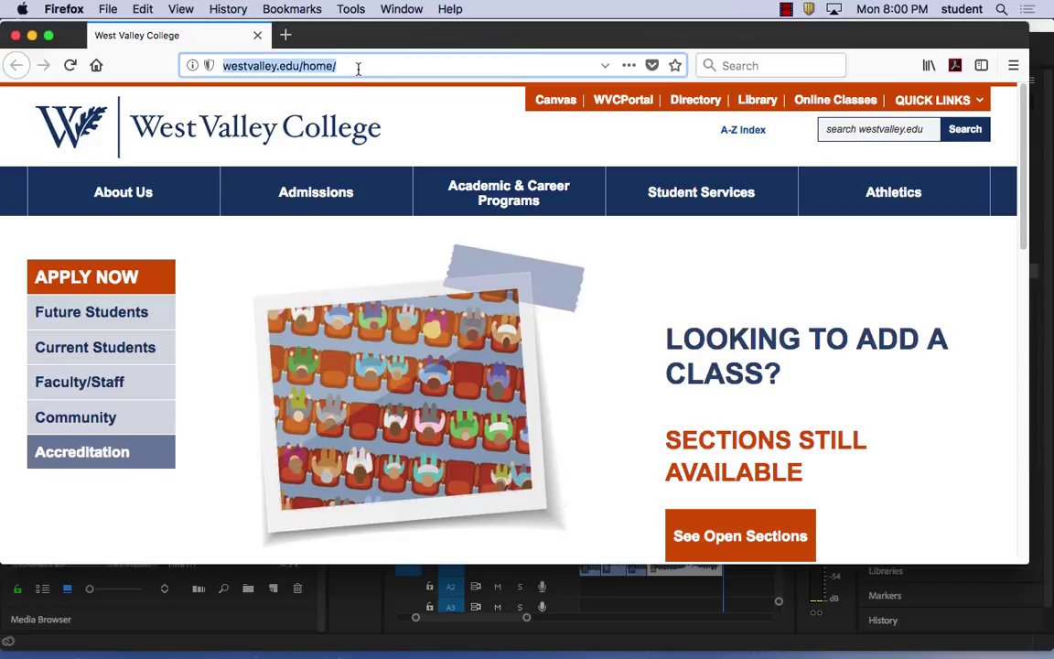
pyautogui.write('ar')
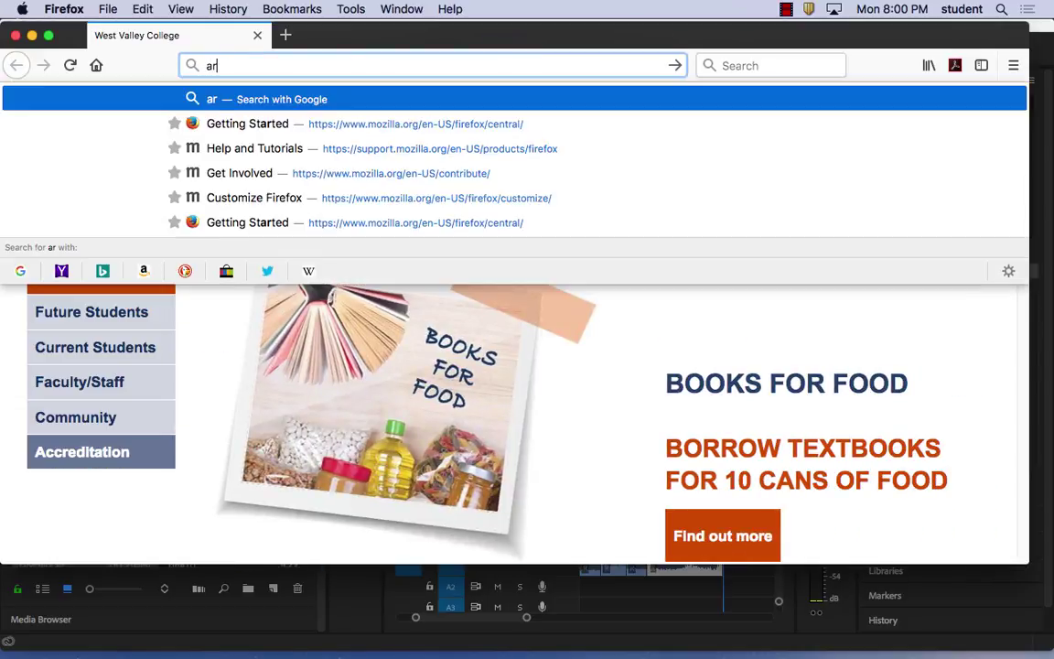
pyautogui.write('chive.org')
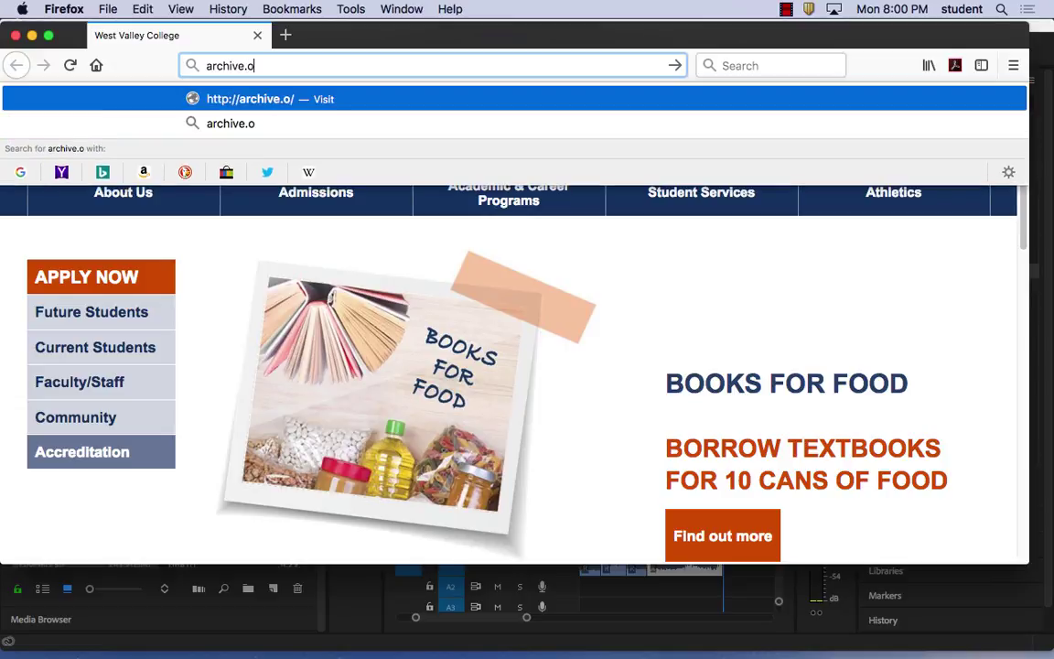
pyautogui.press('Return')
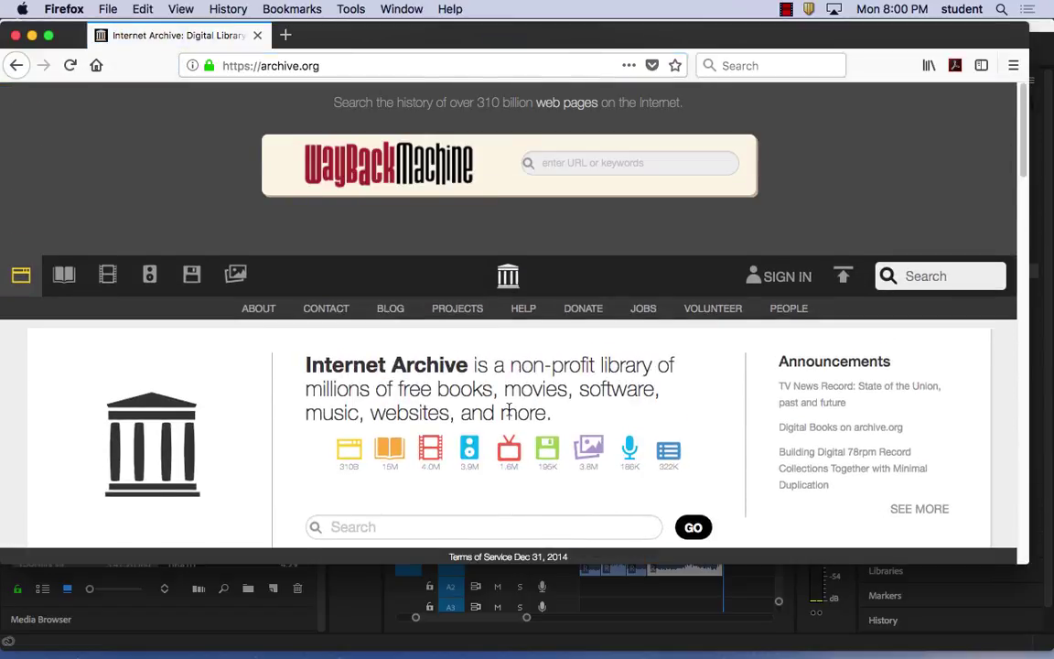
# - Enter 'other side of the tracks' in the Internet Archive search box
pyautogui.scroll(-1, 508, 414)
pyautogui.click(424, 503)
pyautogui.scroll(-3, 424, 509)
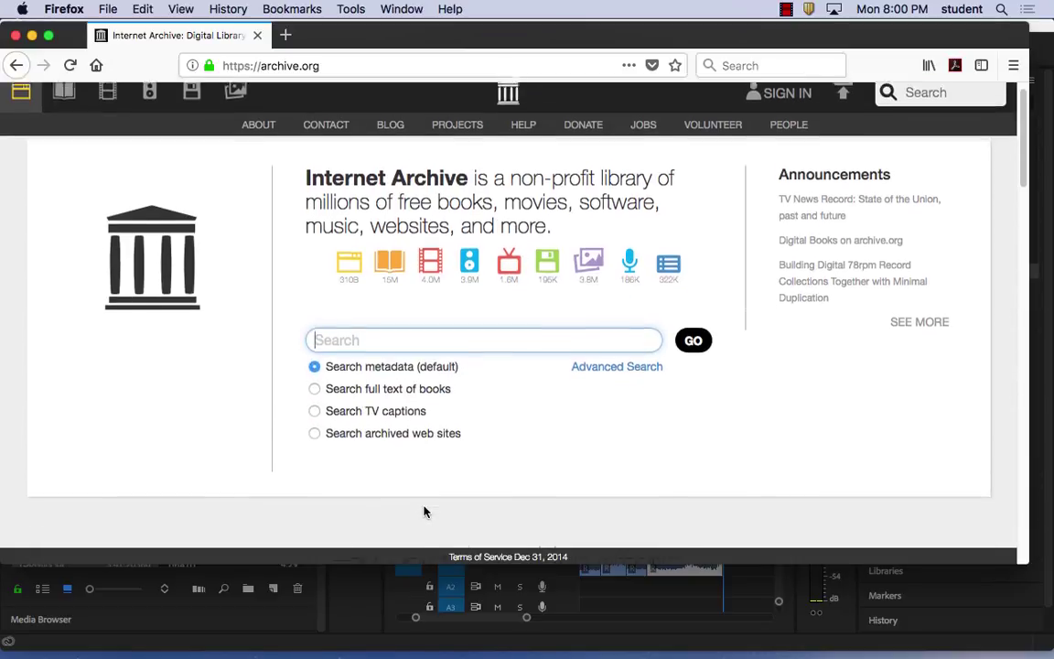
pyautogui.scroll(-1, 424, 512)
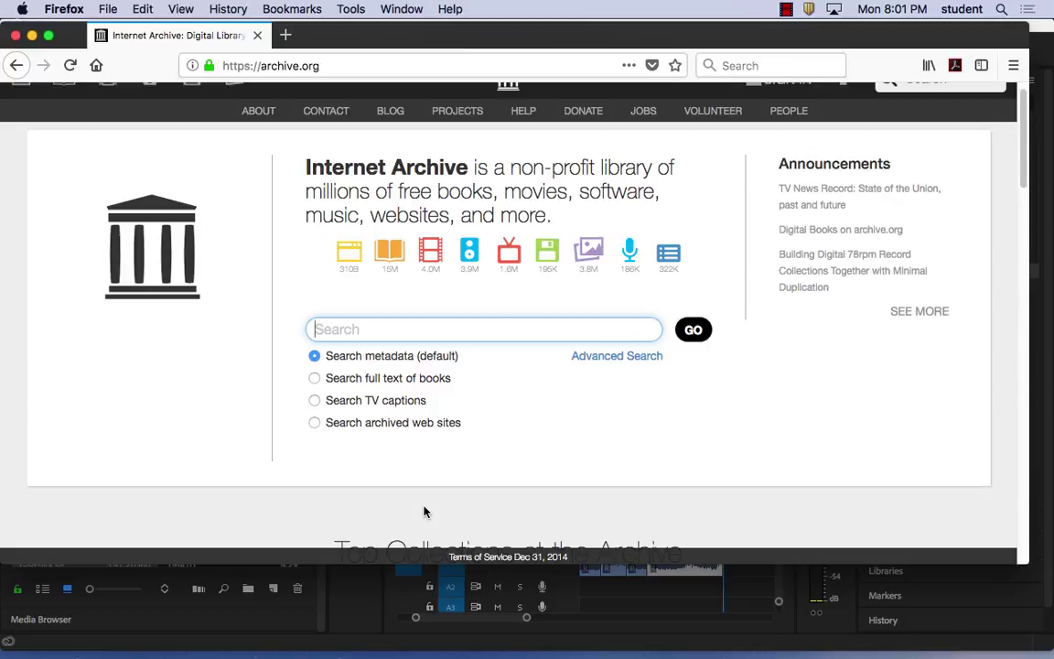
pyautogui.write('other sid')
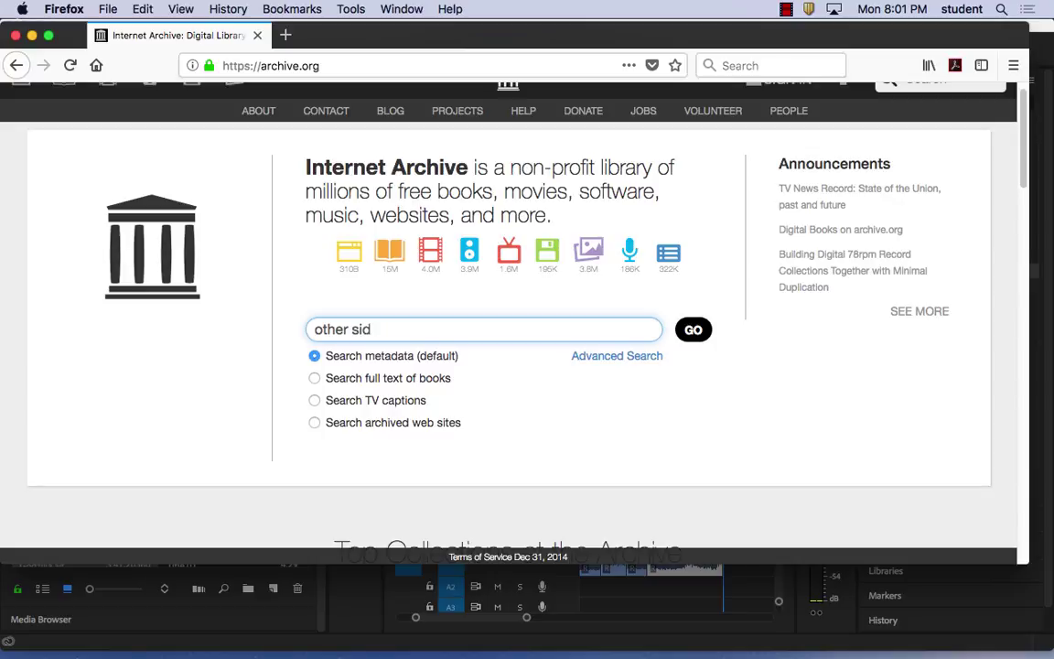
pyautogui.write('e of the tracks')
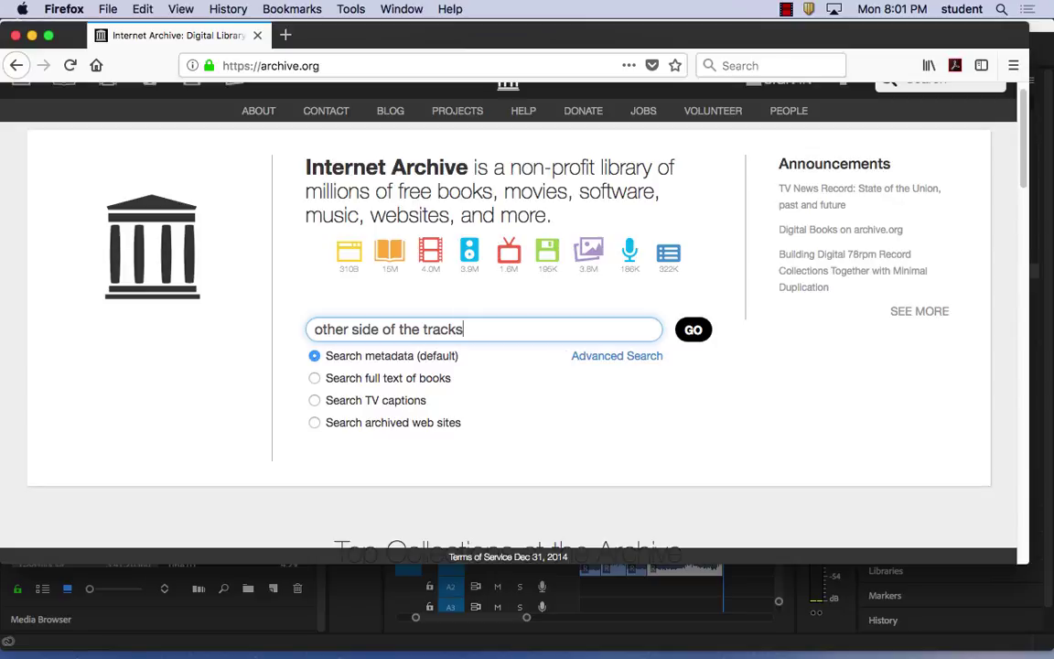
# - Run the 'other side of the tracks' search and scroll through the results grid
pyautogui.click(693, 331)
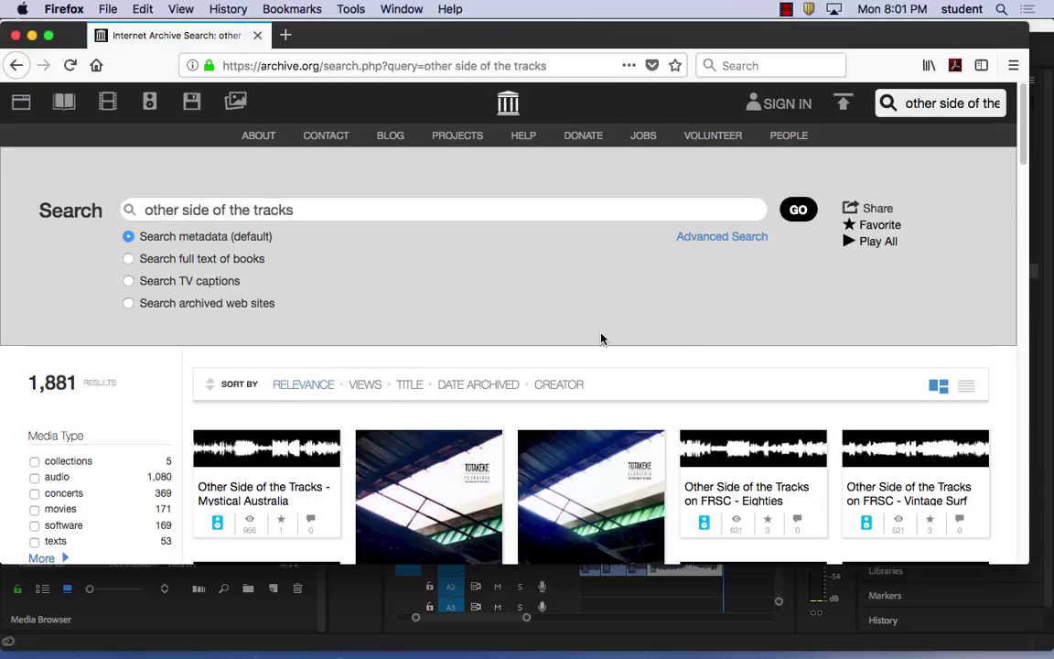
pyautogui.scroll(-3, 601, 337)
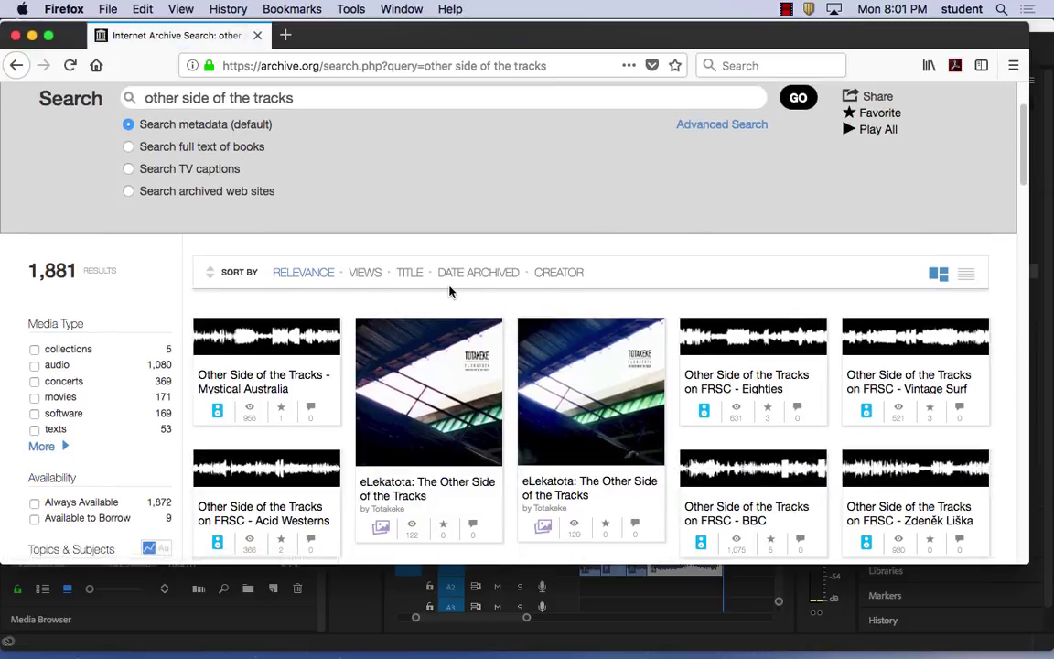
pyautogui.scroll(-3, 449, 292)
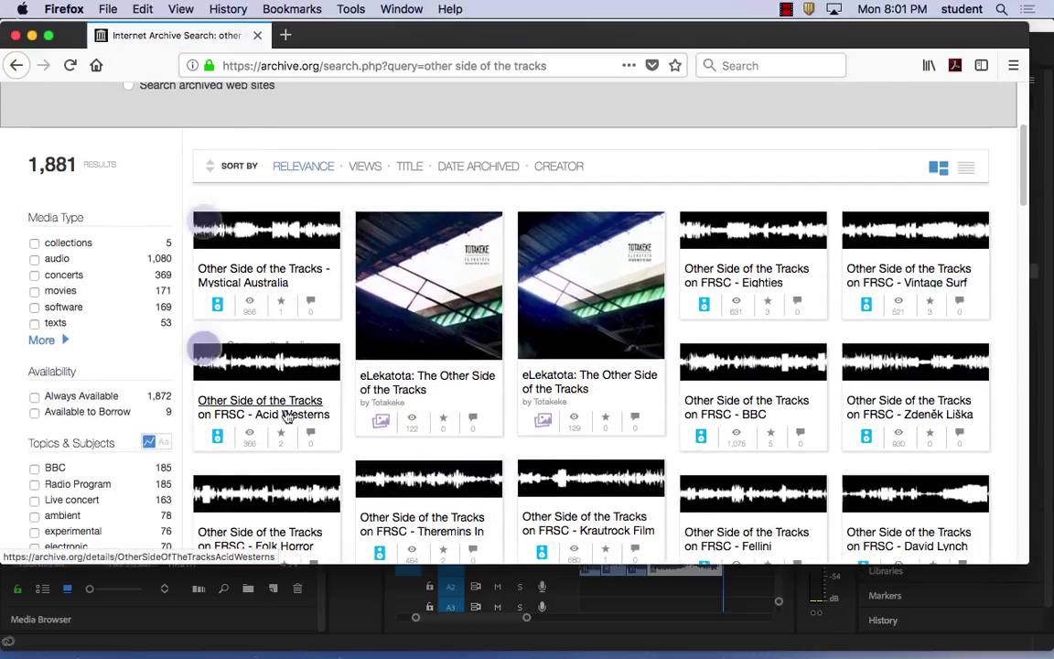
pyautogui.scroll(-2, 695, 353)
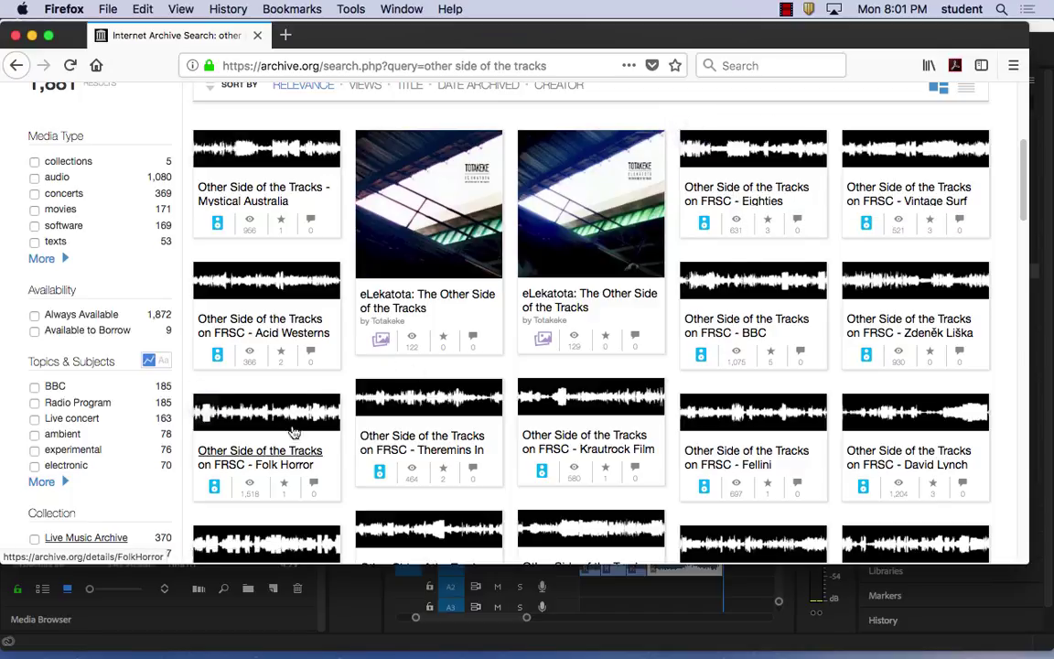
pyautogui.scroll(-2, 277, 446)
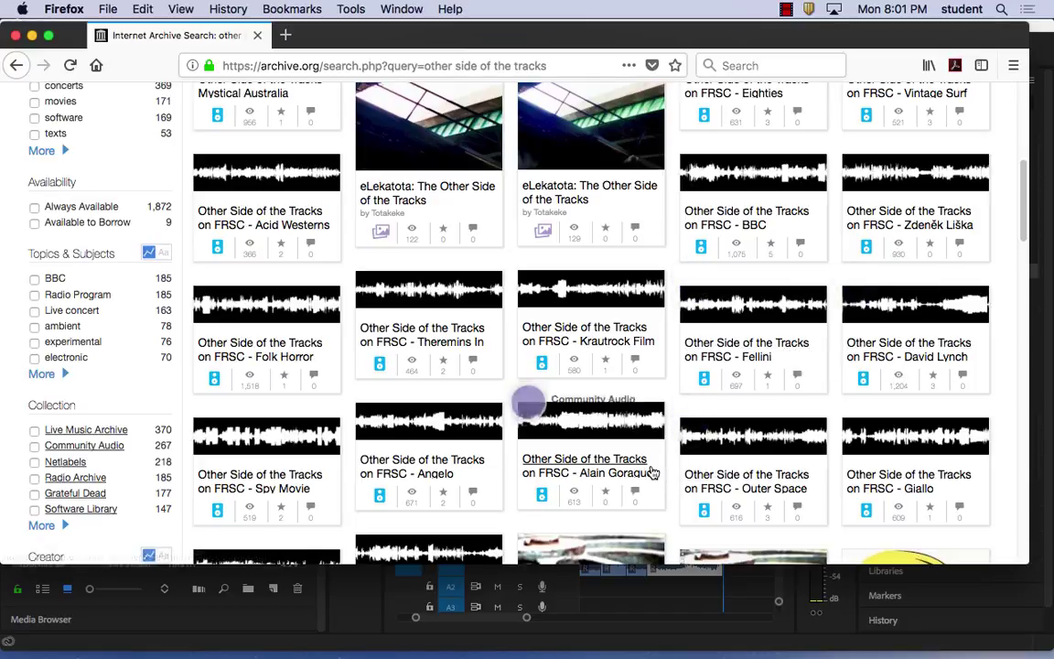
pyautogui.scroll(-1, 407, 476)
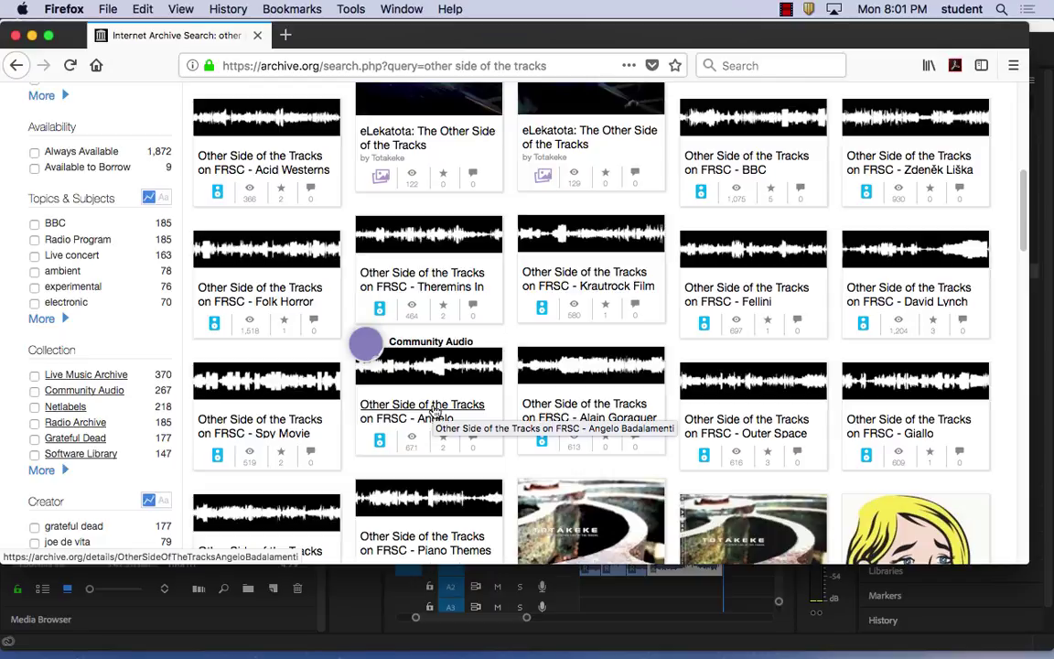
# - Open the Angelo Badalamenti recording, play it and sample around 02:57–03:34
pyautogui.click(434, 412)
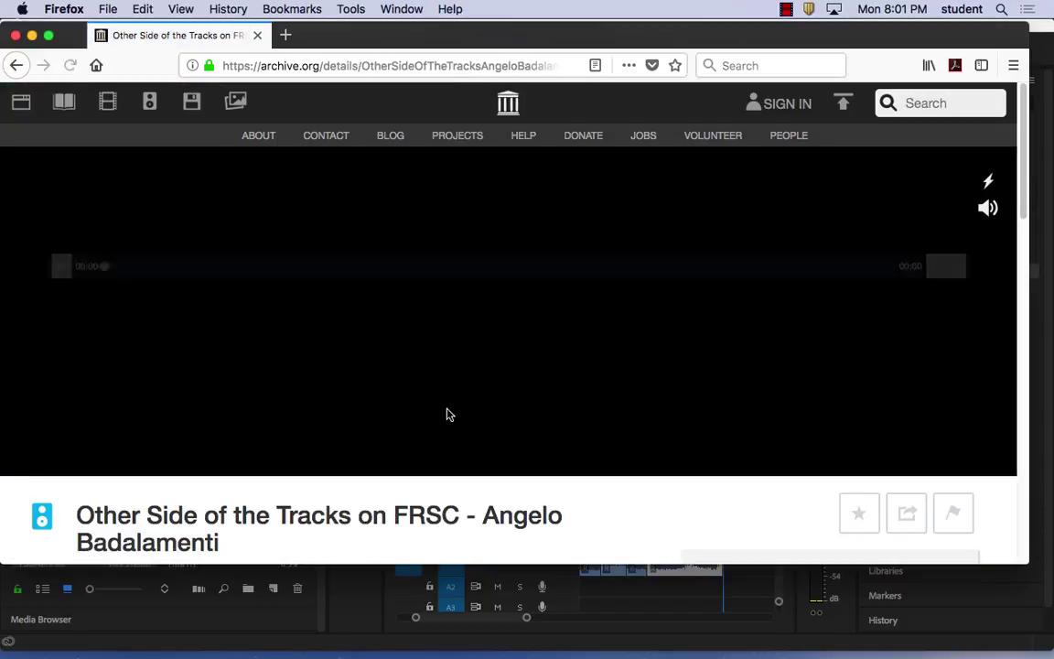
pyautogui.click(64, 270)
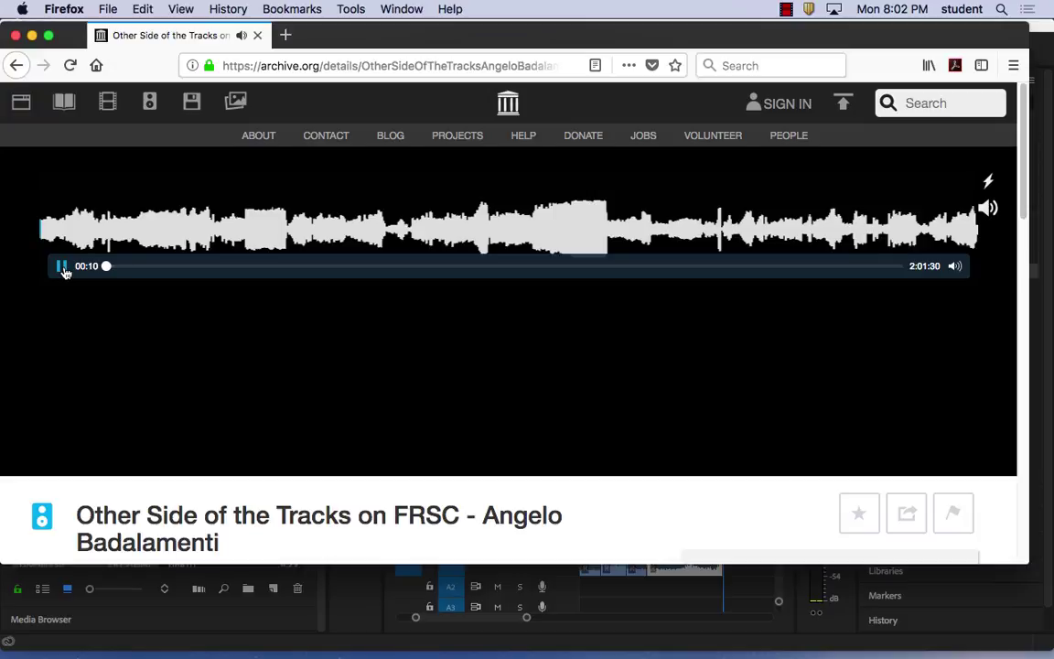
pyautogui.moveTo(106, 266); pyautogui.dragTo(127, 267)
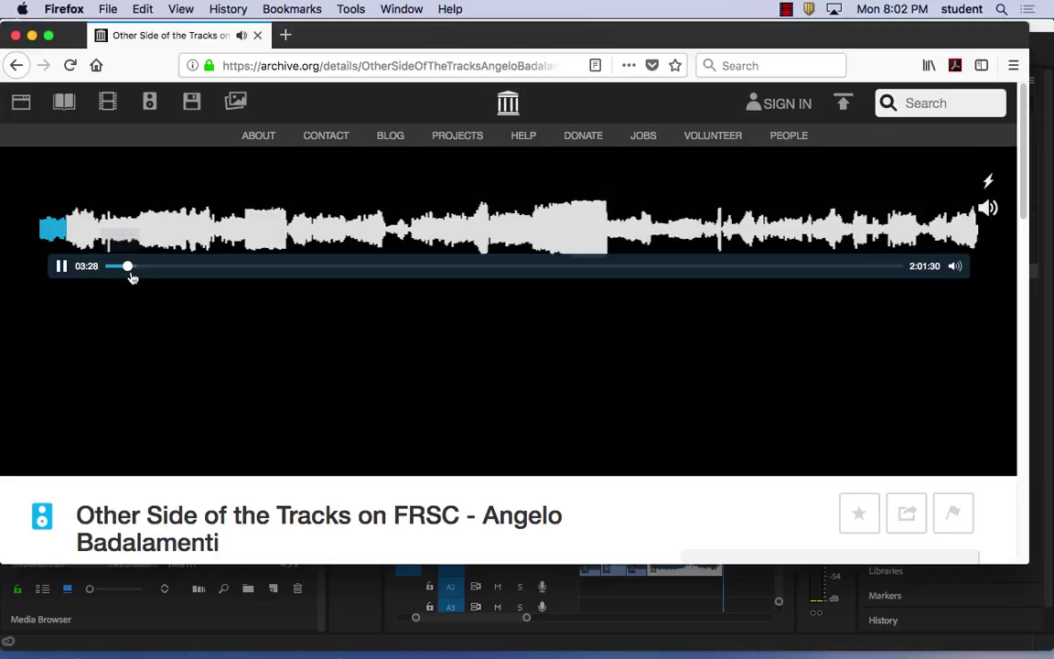
pyautogui.moveTo(129, 267); pyautogui.dragTo(125, 269)
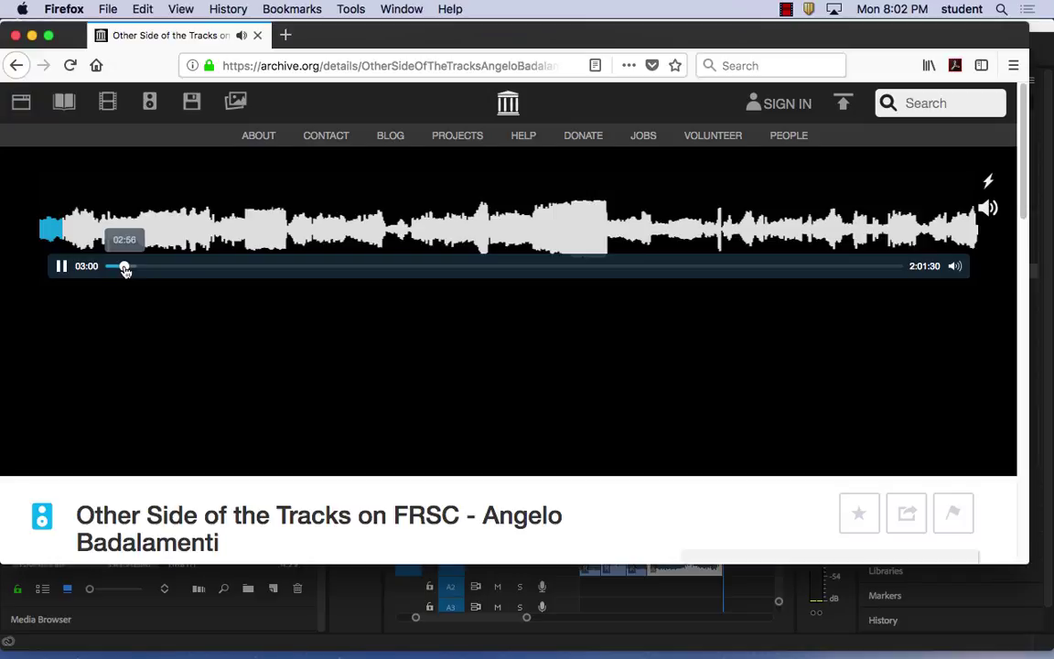
pyautogui.moveTo(125, 268); pyautogui.dragTo(176, 268)
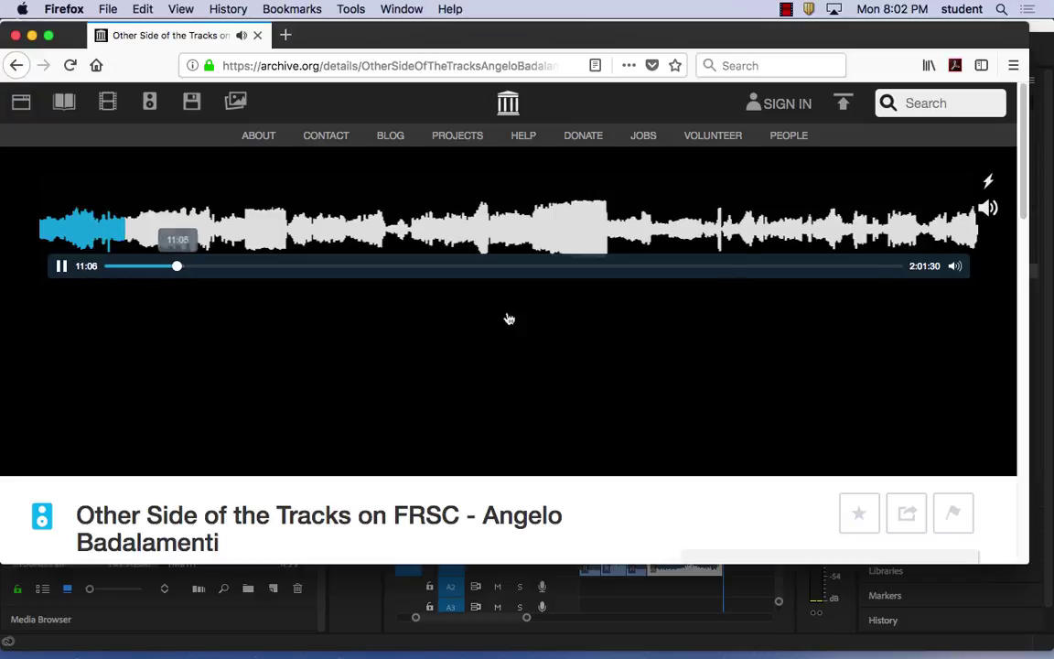
# - Skip ahead to about 13:28, then return to 05:42 and pause there
pyautogui.moveTo(176, 268); pyautogui.dragTo(262, 271)
pyautogui.click(62, 267)
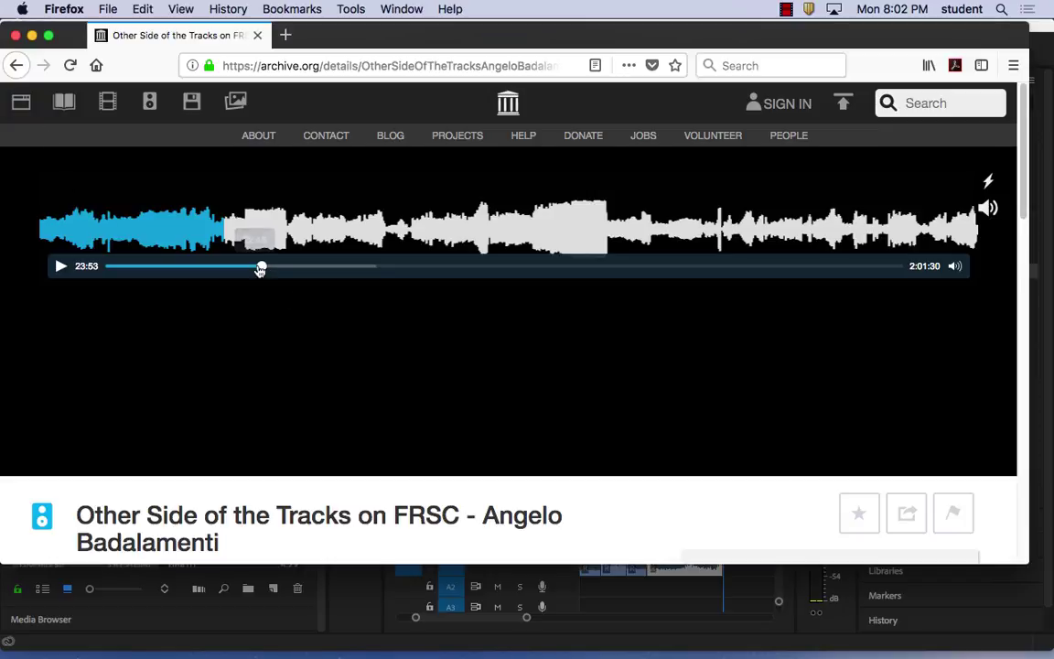
pyautogui.moveTo(260, 269); pyautogui.dragTo(143, 269)
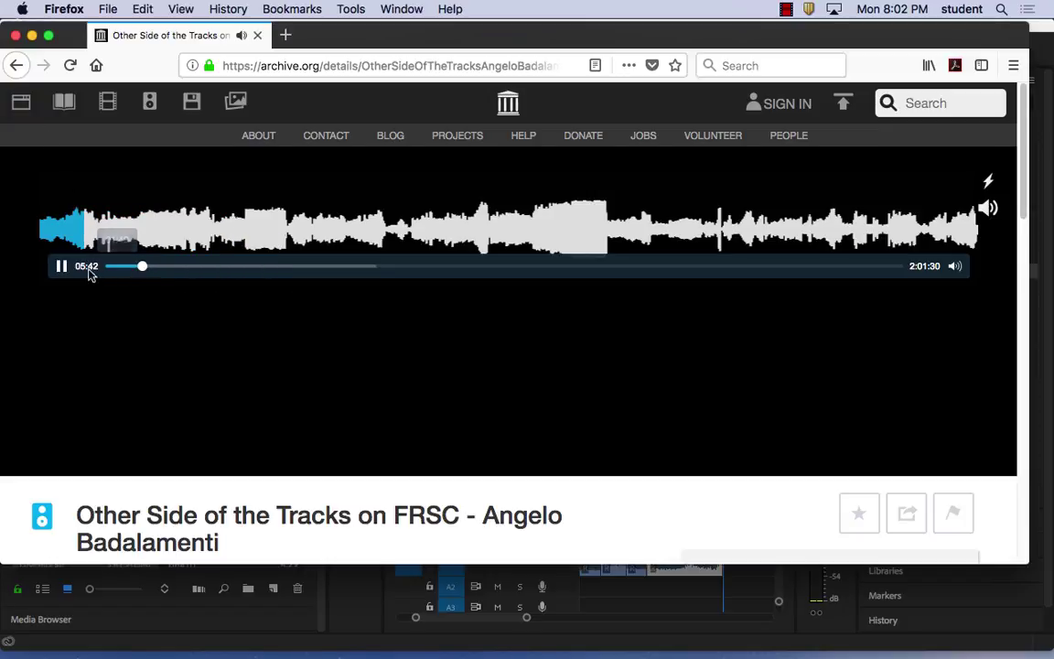
pyautogui.click(62, 267)
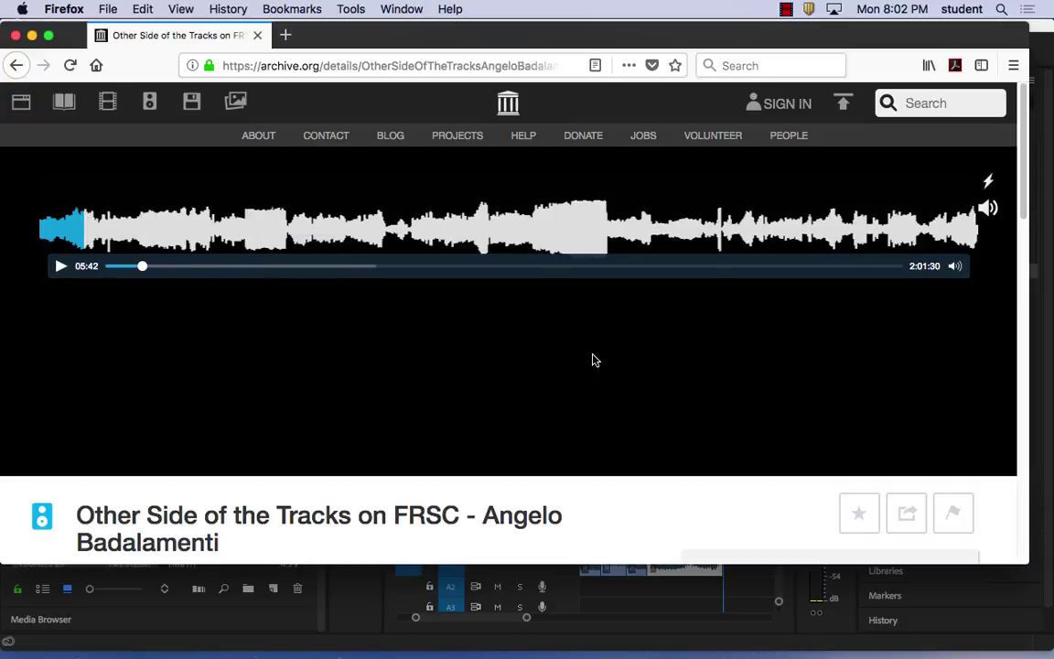
# - Scroll to the item's download formats and bring up the save menu for the VBR MP3 link
pyautogui.scroll(-2, 591, 357)
pyautogui.scroll(-10, 590, 360)
pyautogui.scroll(3, 587, 358)
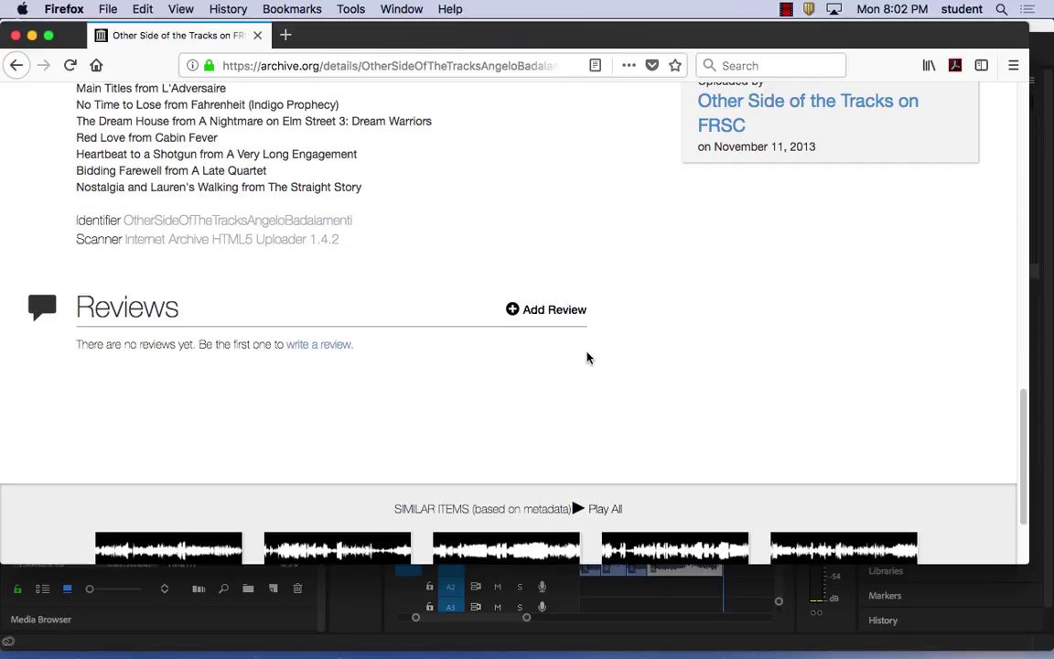
pyautogui.scroll(4, 587, 358)
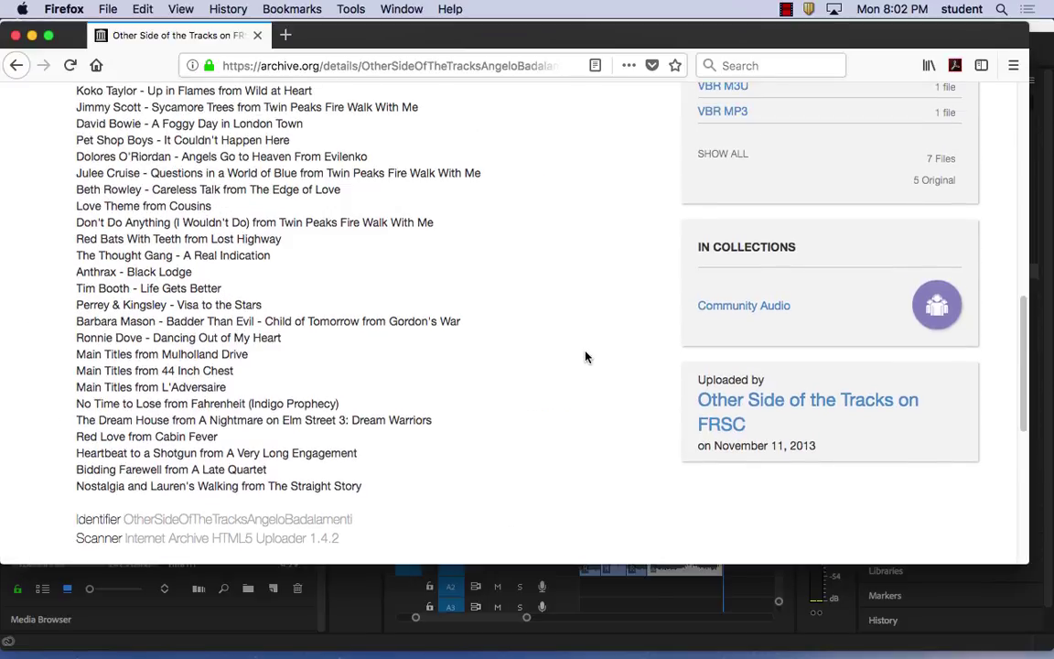
pyautogui.moveTo(733, 181)
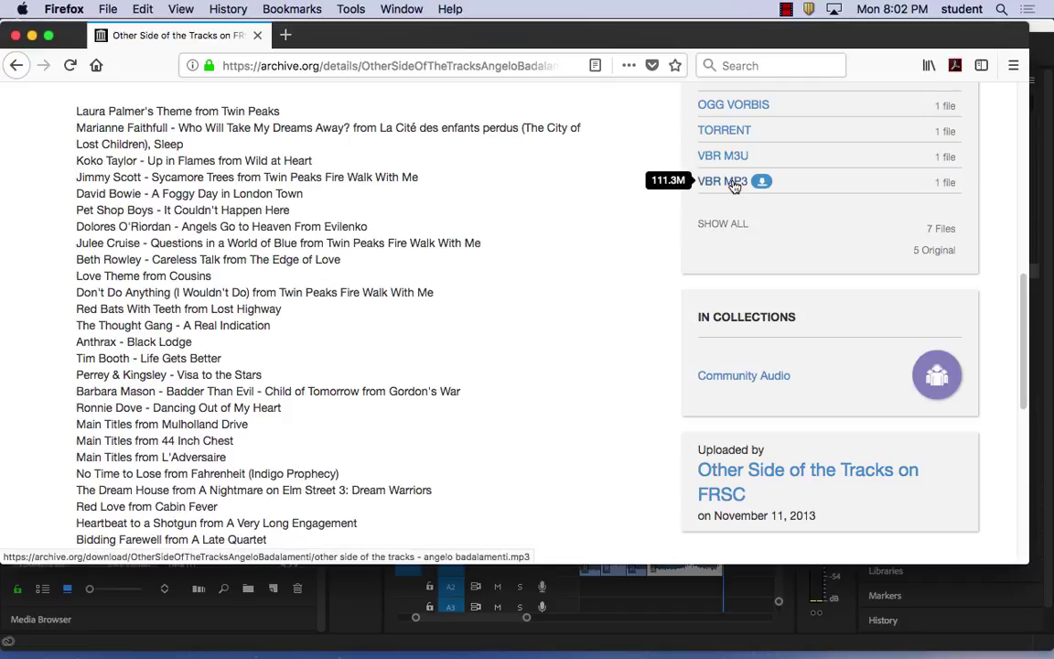
pyautogui.rightClick(734, 184)
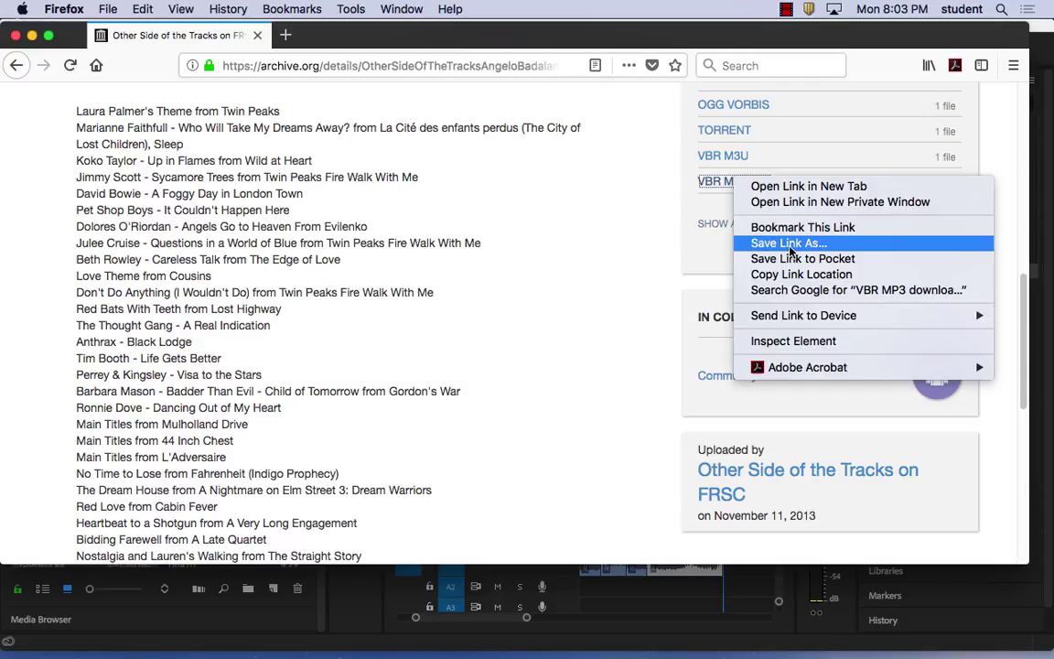
# - Save the VBR MP3 link to the Desktop using the expanded Save Link As dialog
pyautogui.click(789, 243)
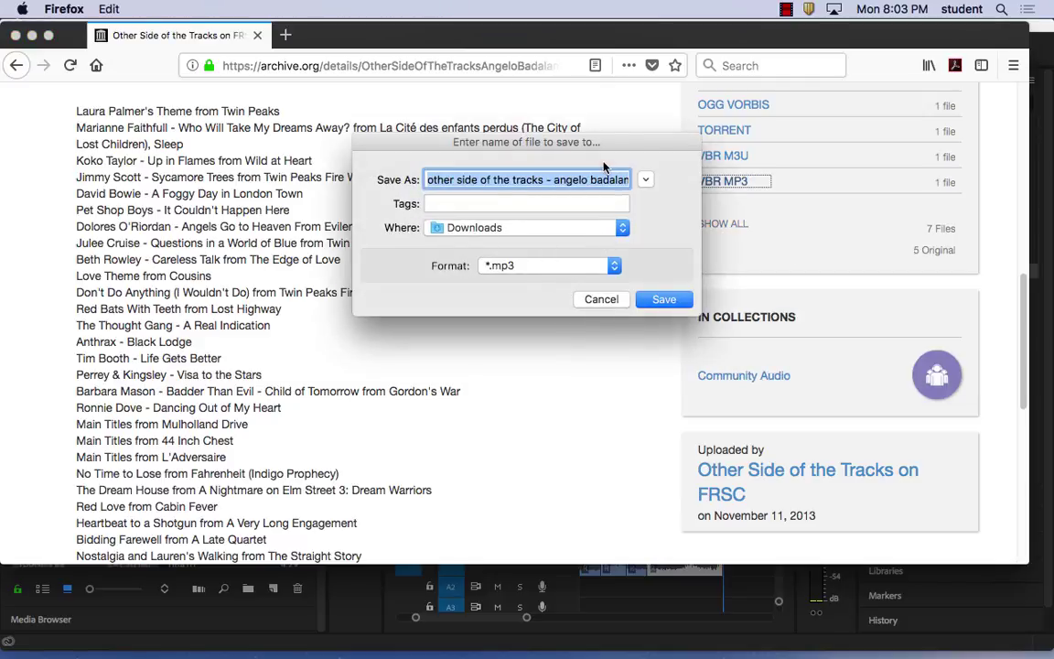
pyautogui.click(478, 229)
pyautogui.click(376, 212)
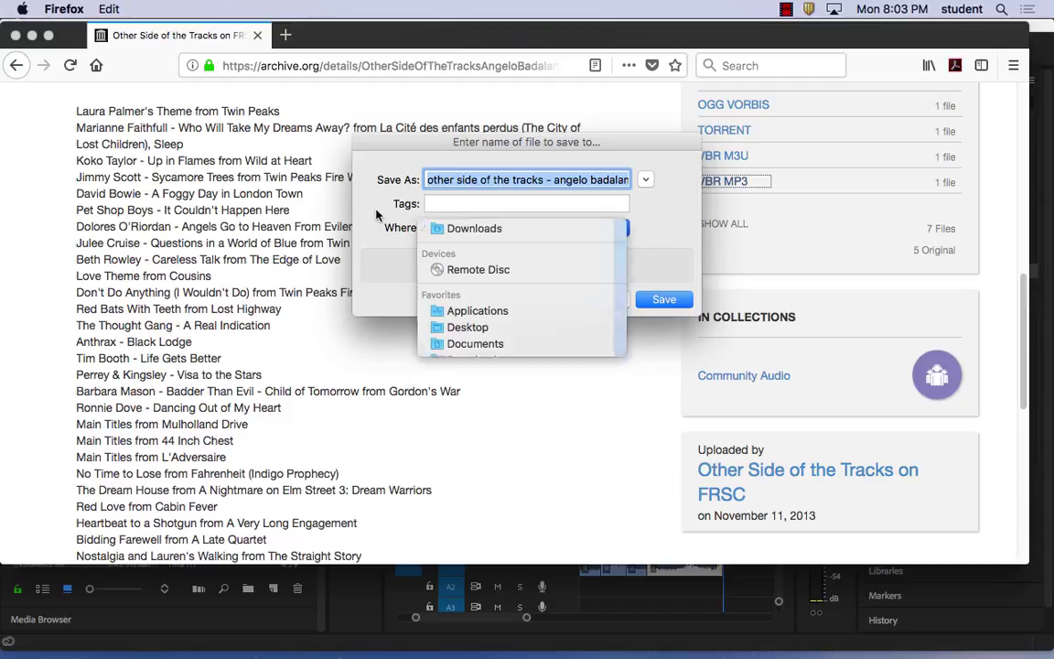
pyautogui.click(646, 180)
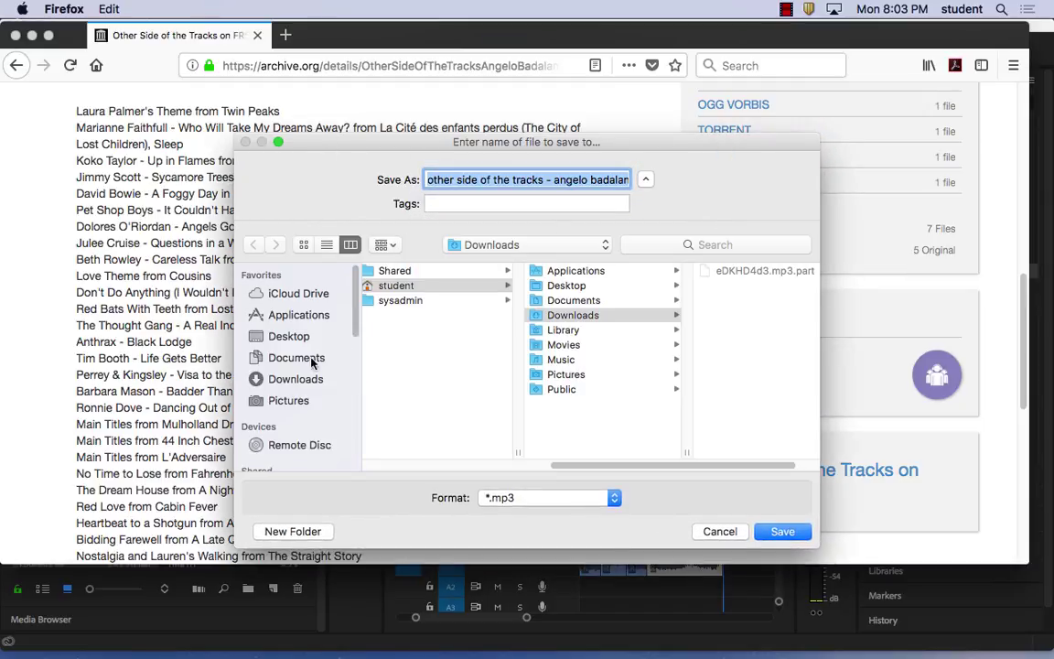
pyautogui.click(289, 337)
pyautogui.click(781, 532)
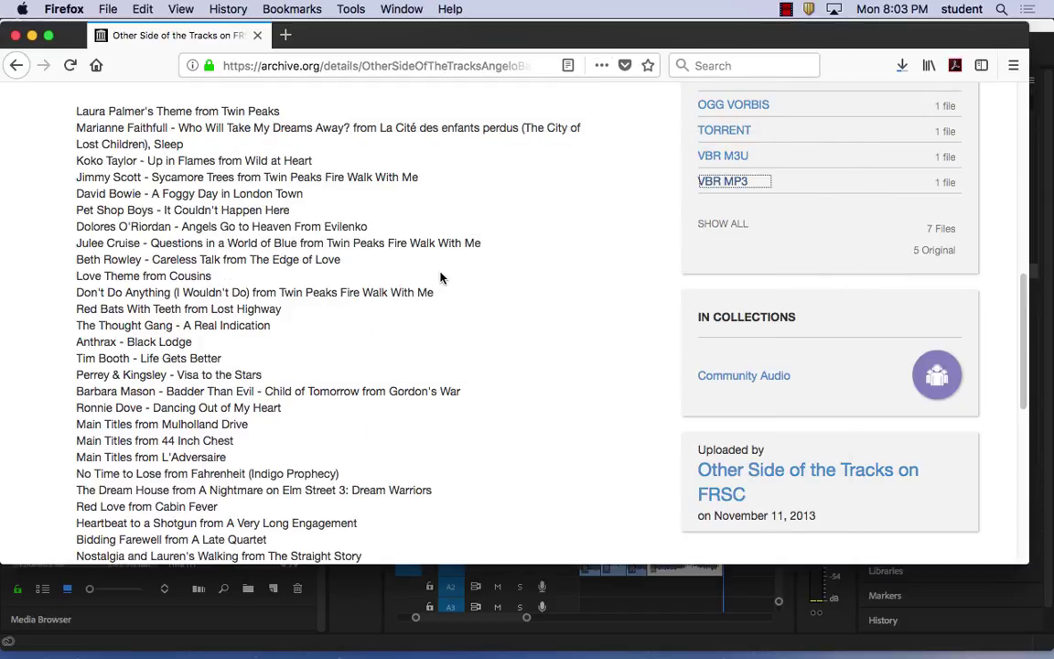
# - Cancel quitting Firefox with Don't Quit so the 111.3M MP3 download can finish
pyautogui.click(60, 8)
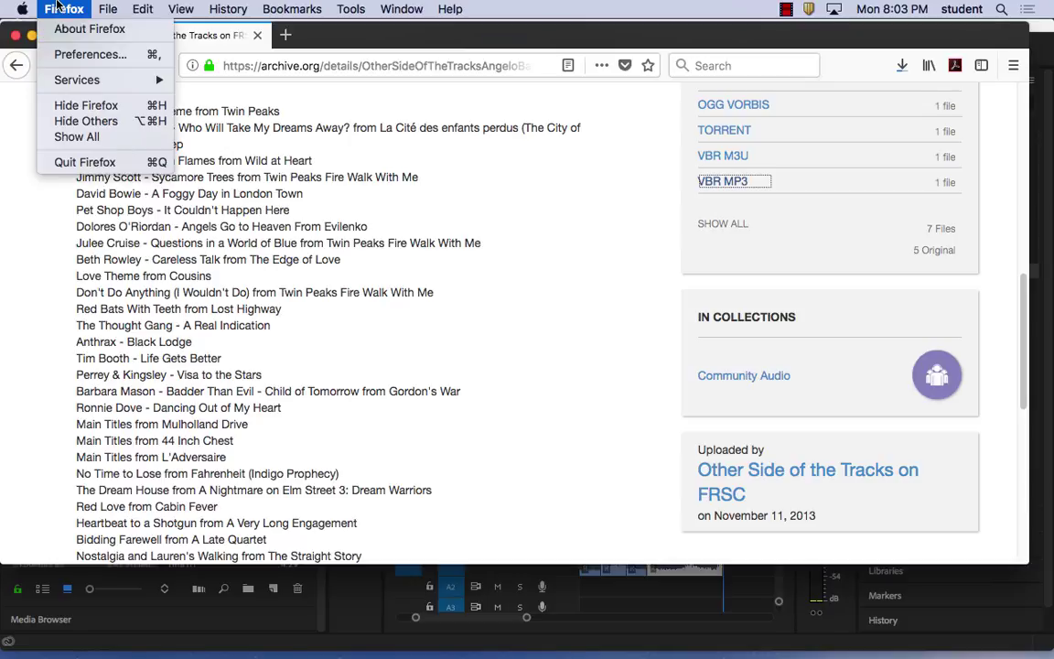
pyautogui.click(104, 162)
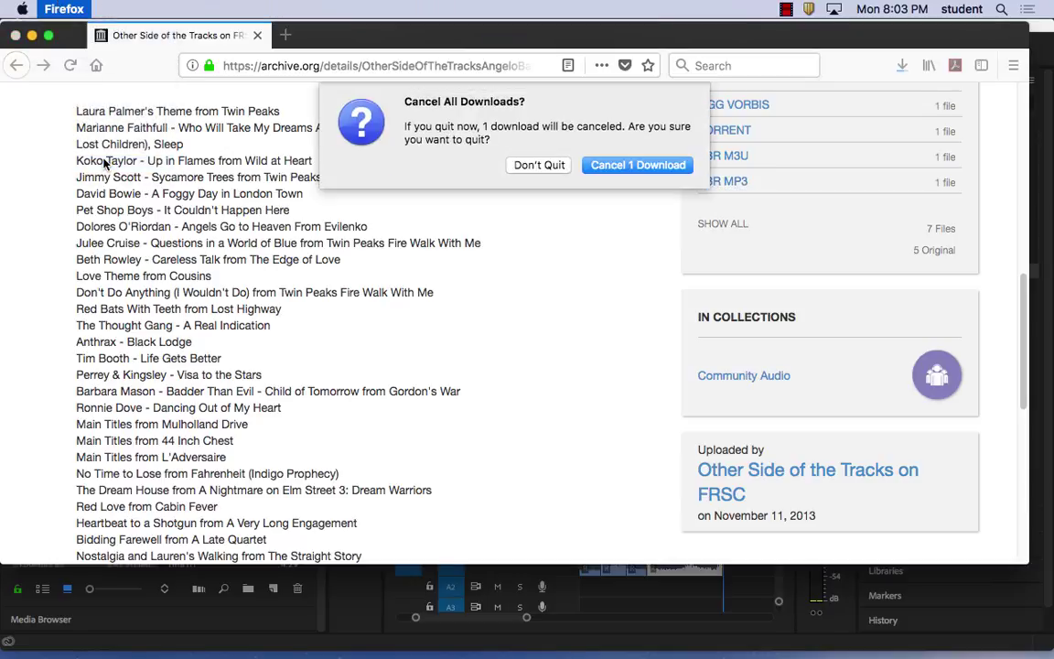
pyautogui.click(555, 169)
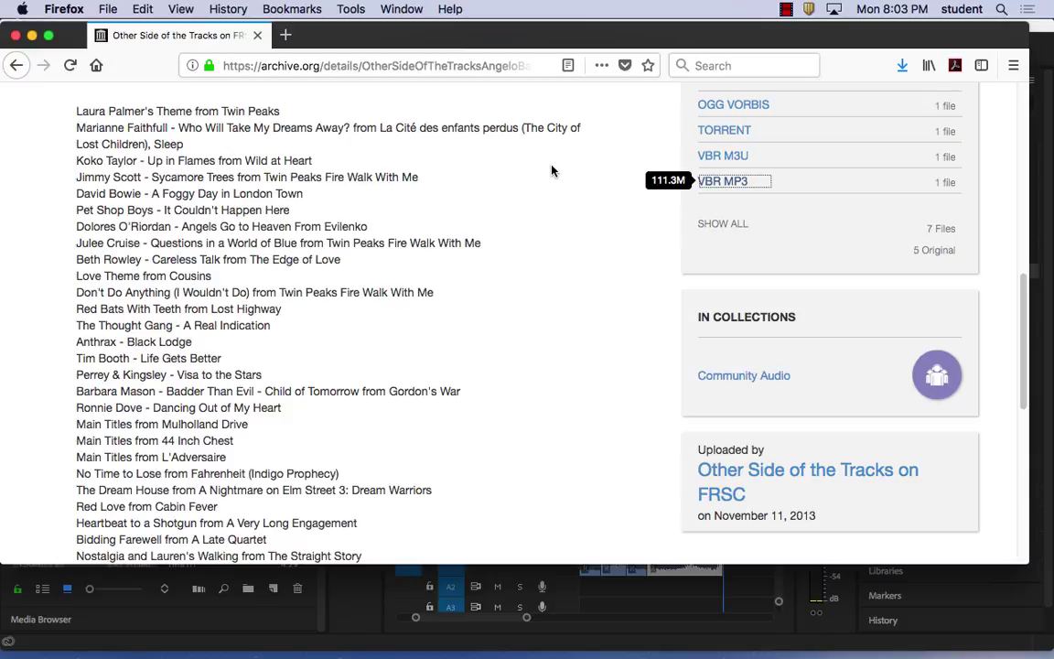
pyautogui.scroll(10, 534, 216)
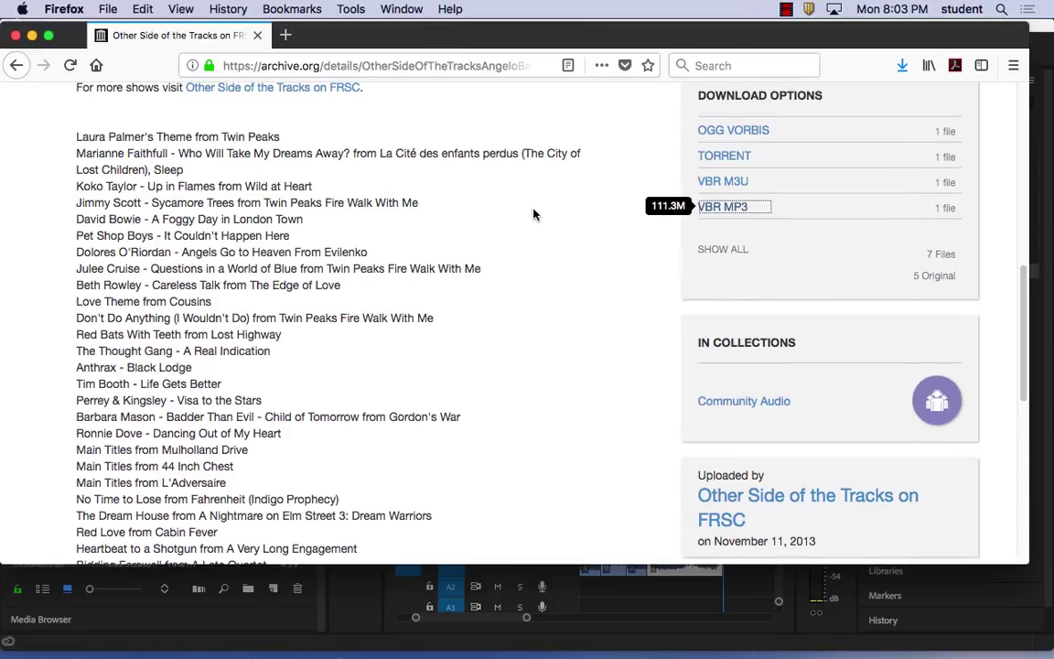
pyautogui.click(64, 8)
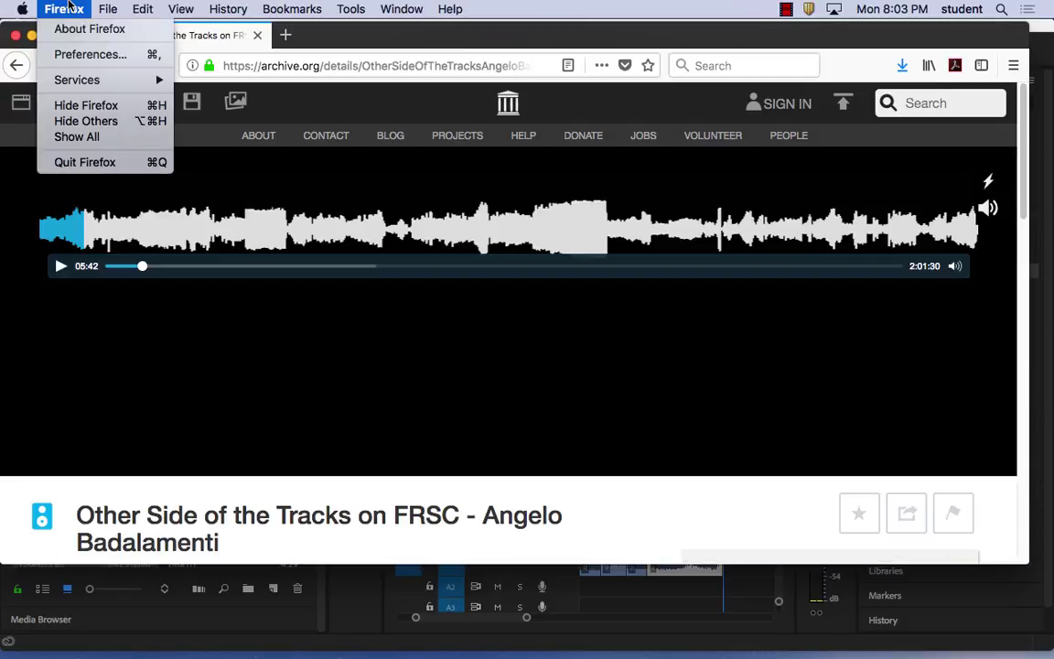
# - Quit Firefox, then import 'other side of the tracks - angelo badalamenti.mp3' from the Desktop into Premiere
pyautogui.click(85, 162)
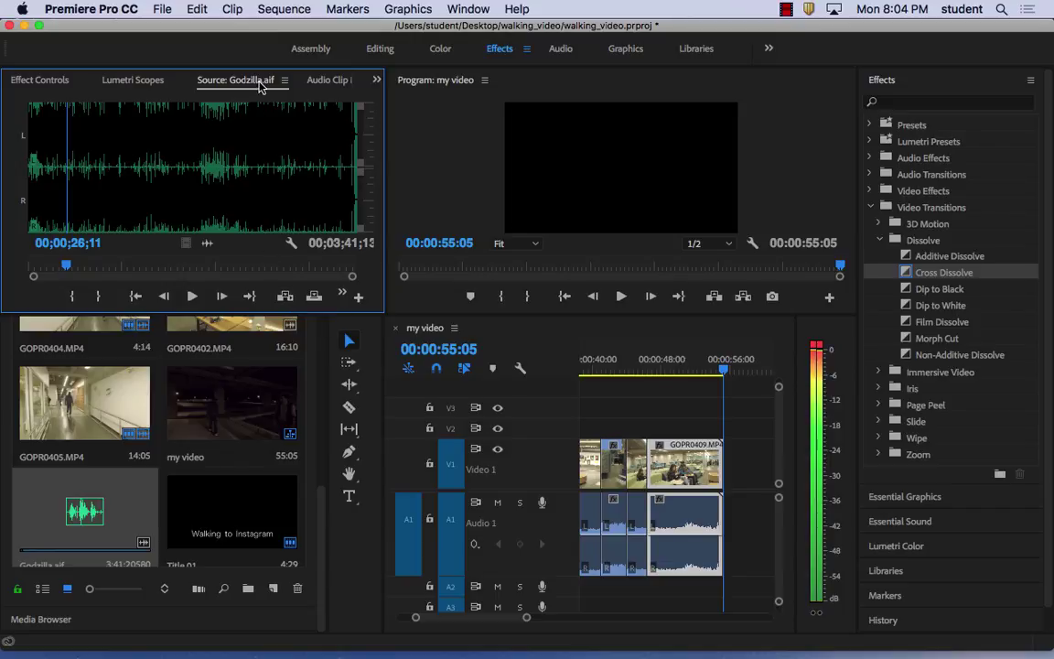
pyautogui.click(160, 9)
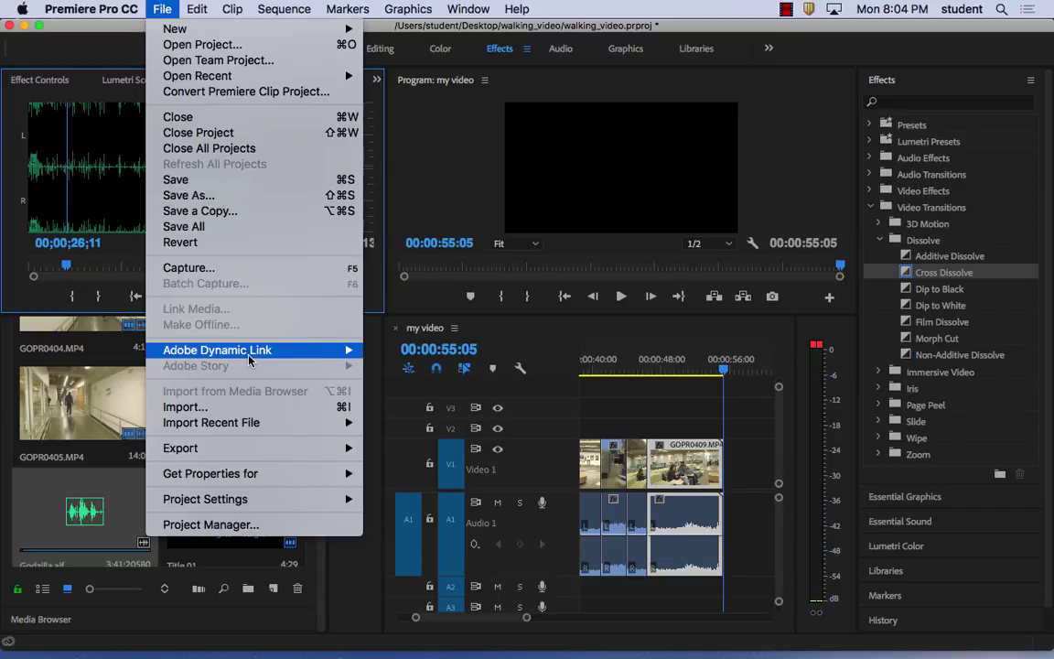
pyautogui.click(238, 406)
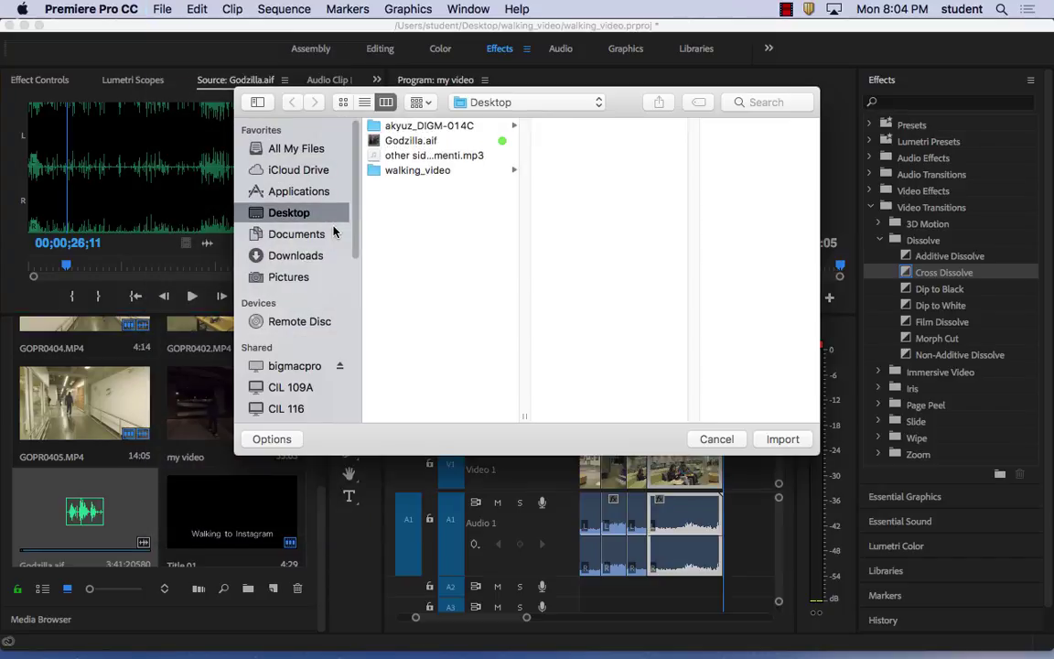
pyautogui.click(425, 155)
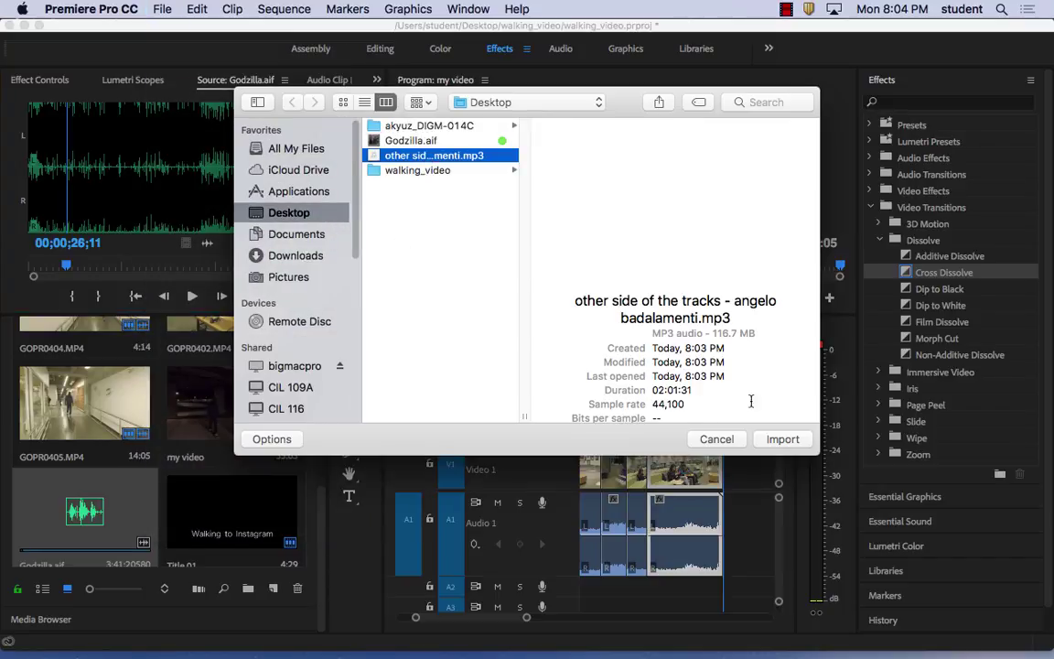
pyautogui.click(782, 439)
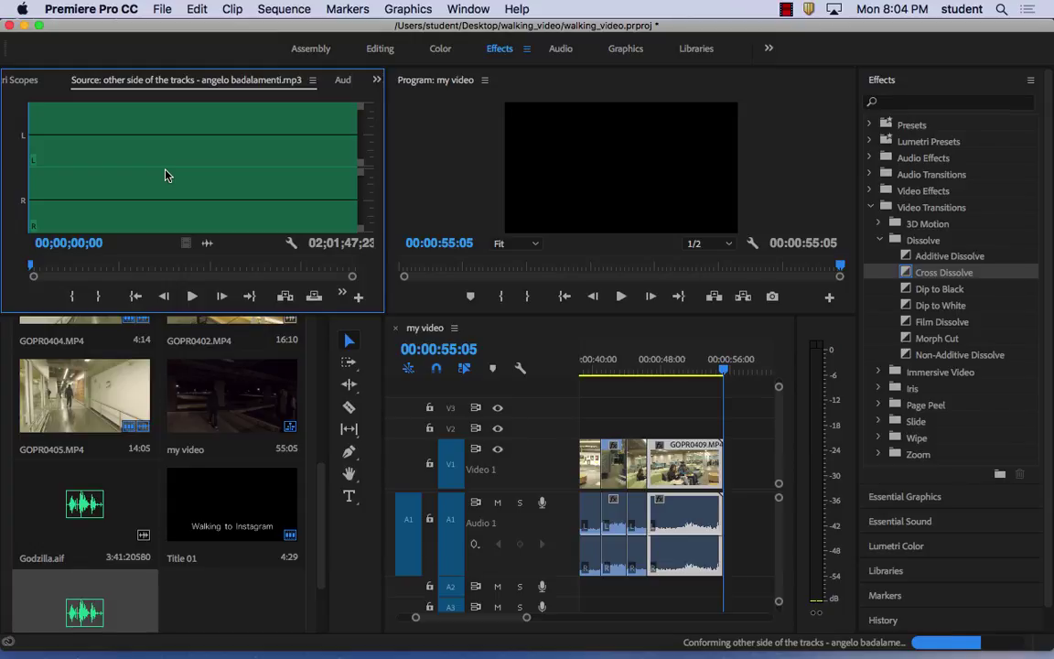
# - Preview the music, zoom into the waveform and mark the In point at 00;00;02;07
pyautogui.click(192, 296)
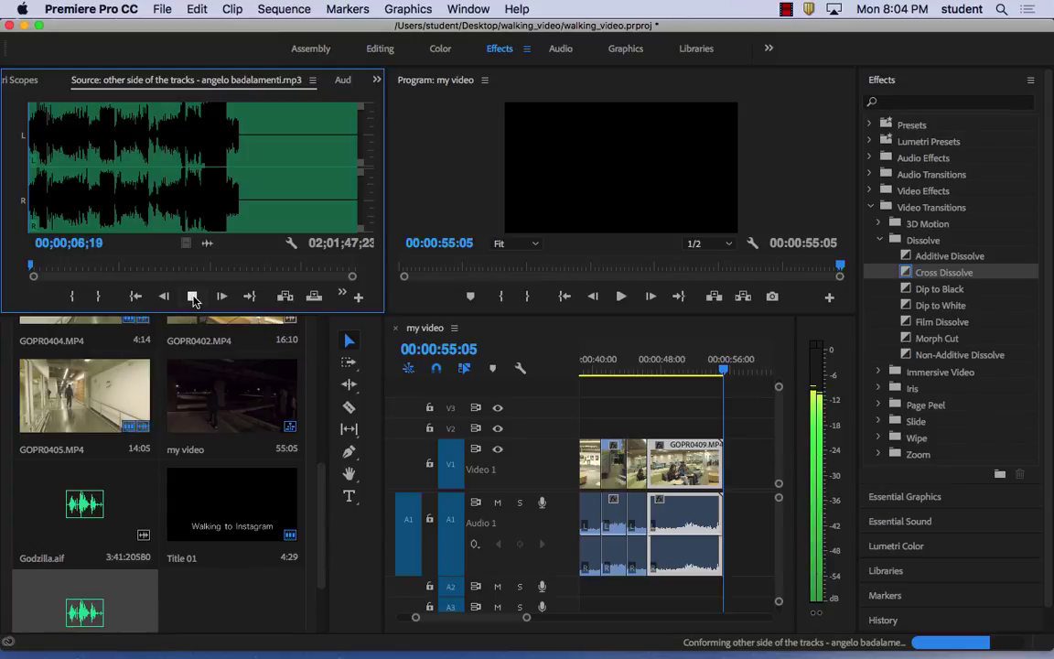
pyautogui.click(192, 298)
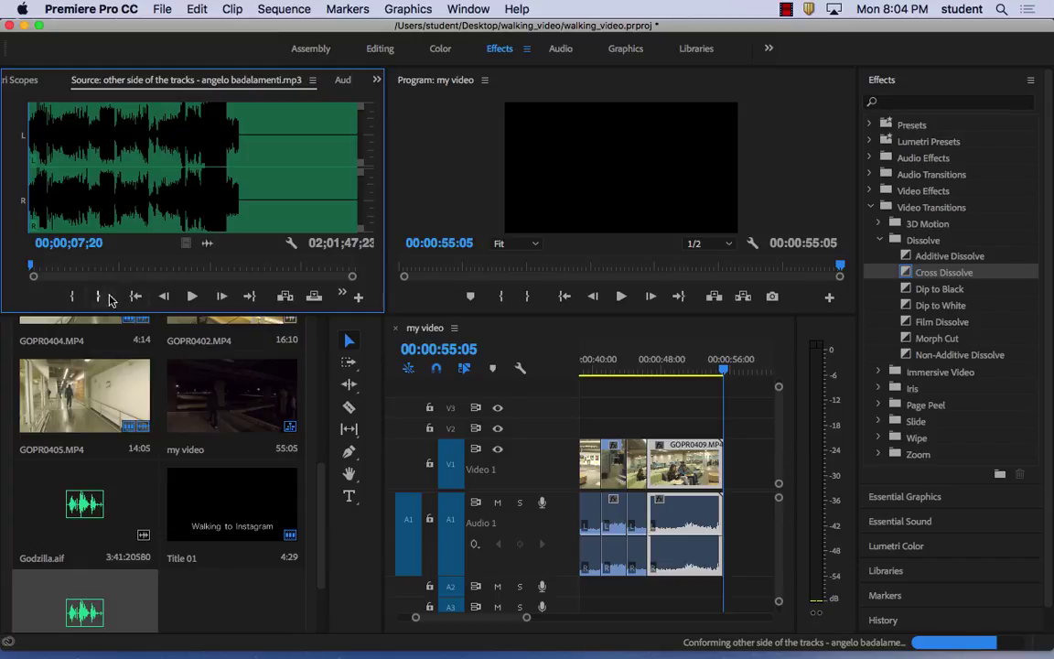
pyautogui.moveTo(354, 282); pyautogui.dragTo(249, 281)
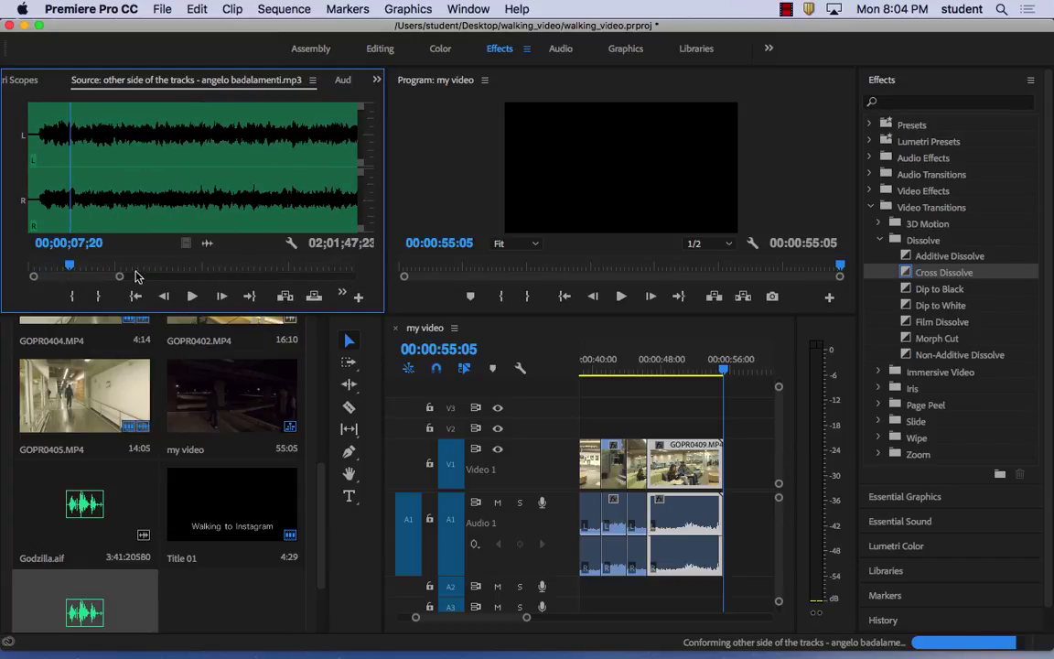
pyautogui.click(192, 296)
pyautogui.click(193, 297)
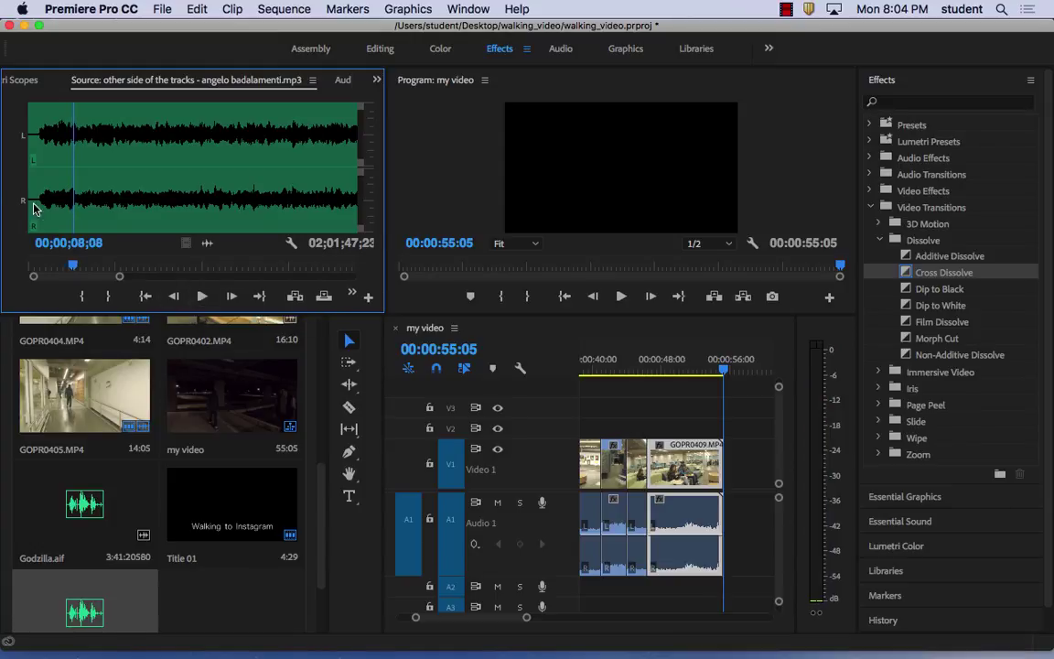
pyautogui.click(40, 212)
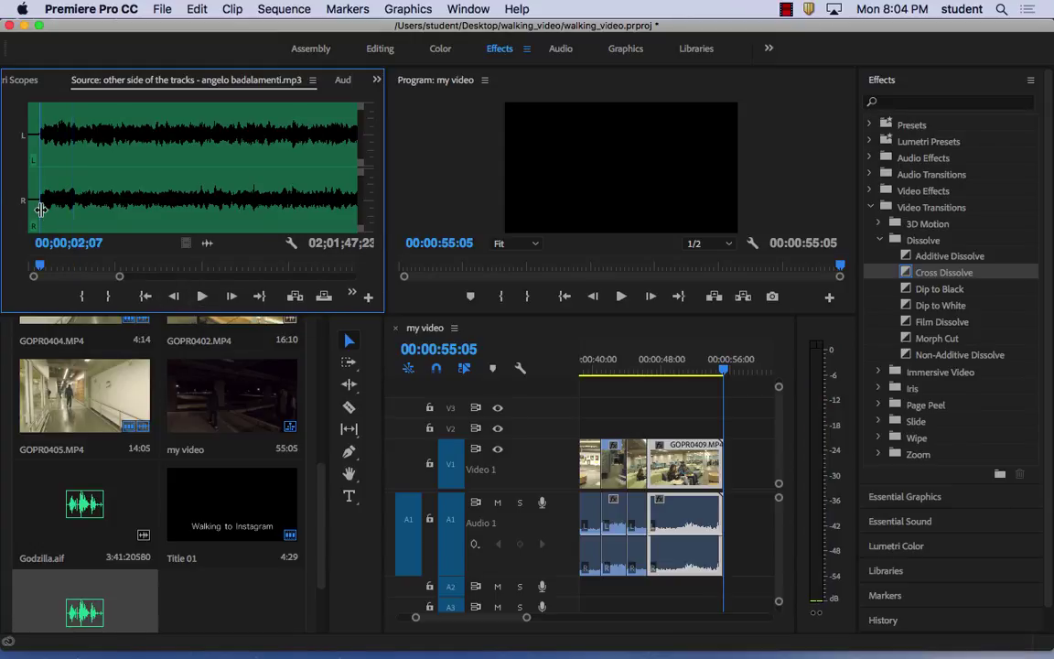
pyautogui.click(82, 296)
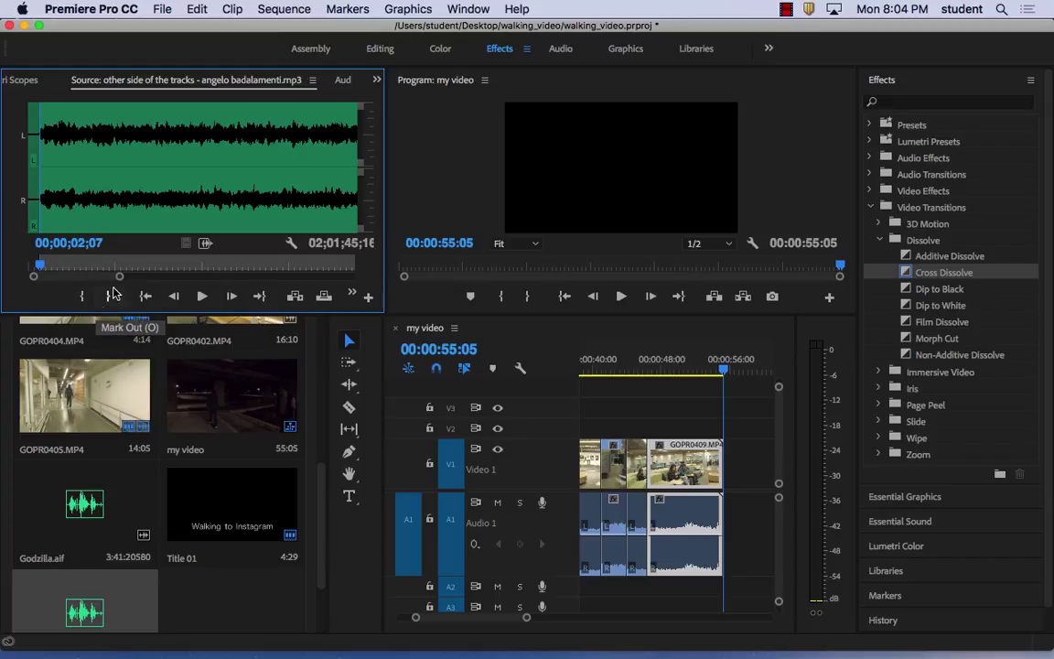
# - Mark the Out point at 00;01;31;11, giving a 00;01;29;05 section
pyautogui.moveTo(119, 276); pyautogui.dragTo(132, 276)
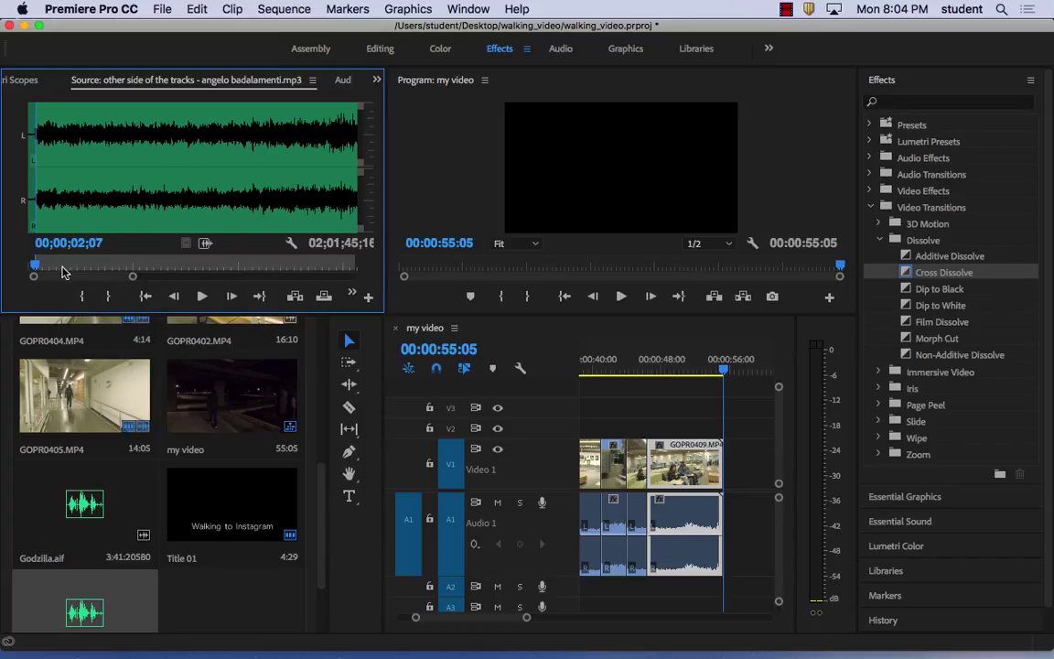
pyautogui.moveTo(37, 266); pyautogui.dragTo(328, 264)
pyautogui.click(107, 296)
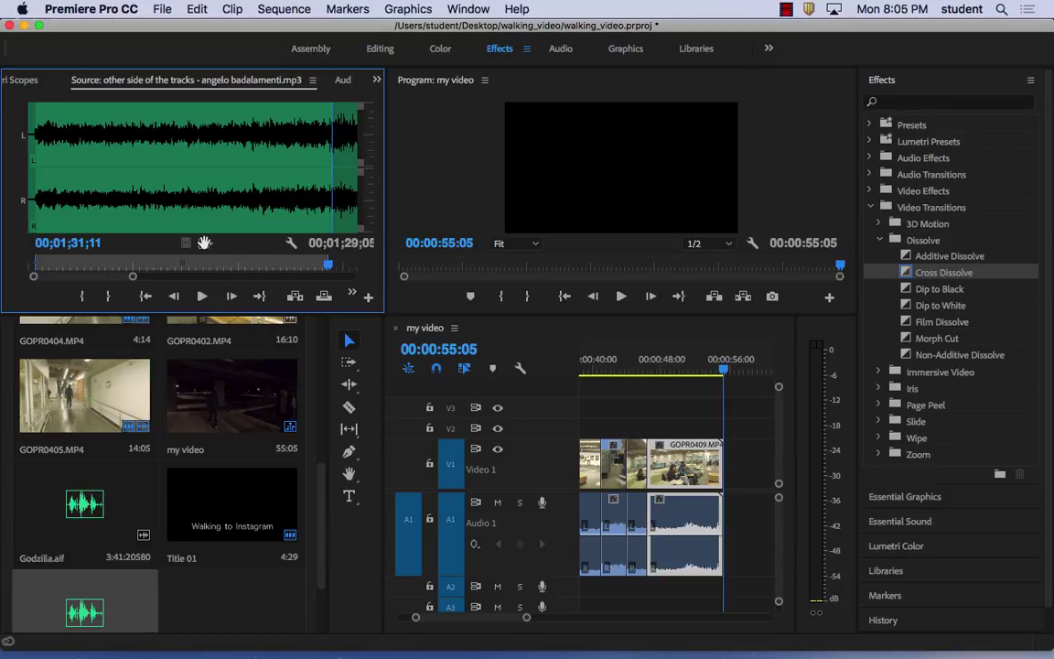
# - Add the marked audio only to track A2 and trim its end to the video's 00:00:55:05 end
pyautogui.moveTo(206, 243); pyautogui.dragTo(665, 602)
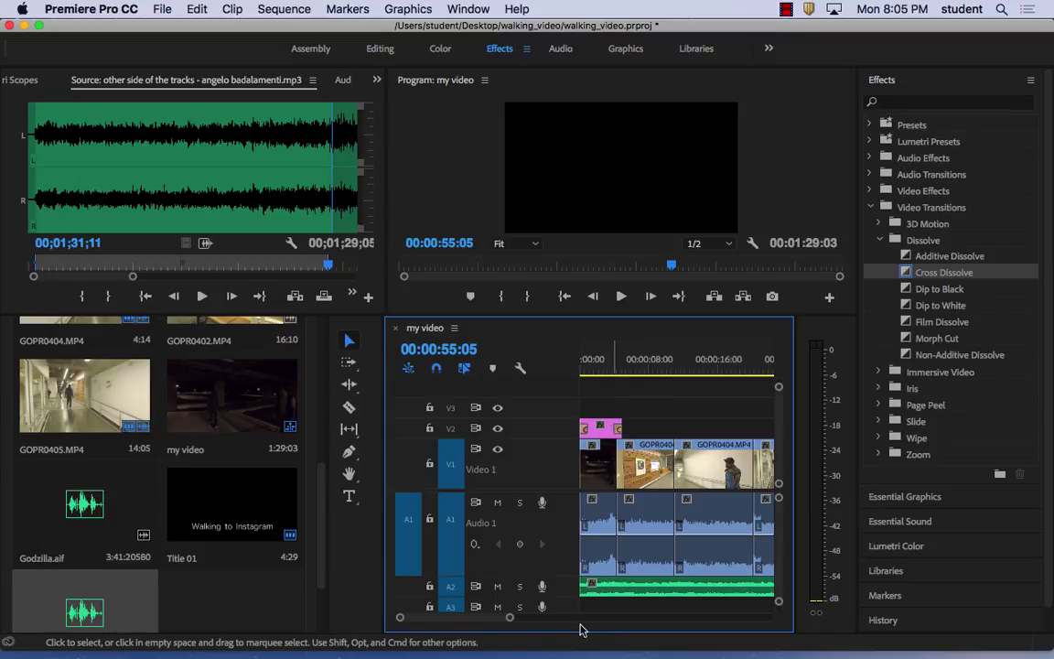
pyautogui.moveTo(511, 618); pyautogui.dragTo(604, 625)
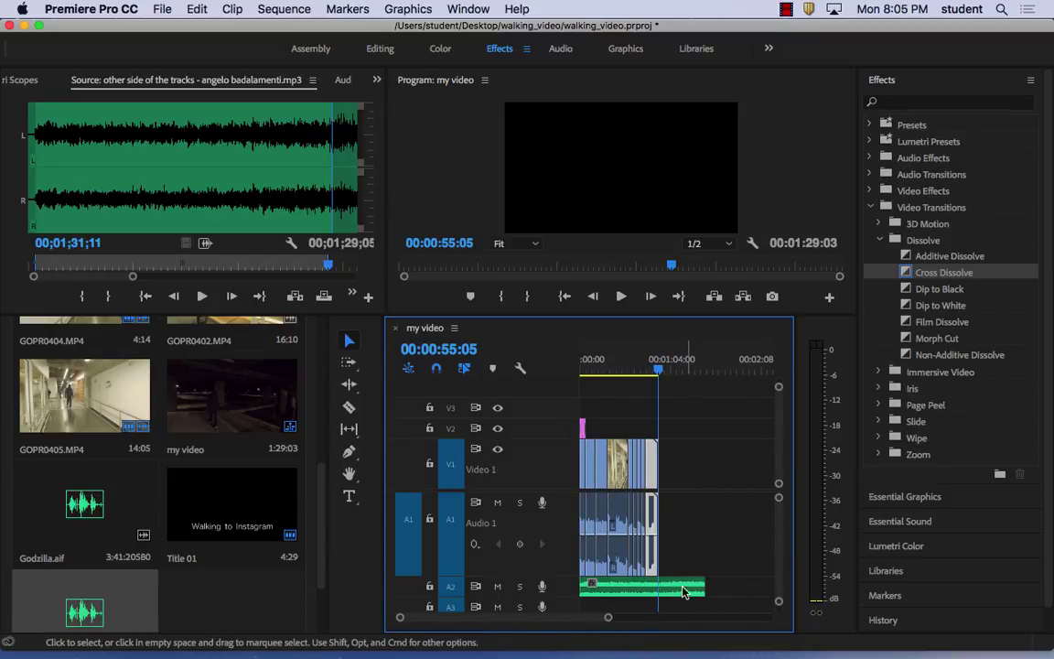
pyautogui.moveTo(710, 583); pyautogui.dragTo(656, 589)
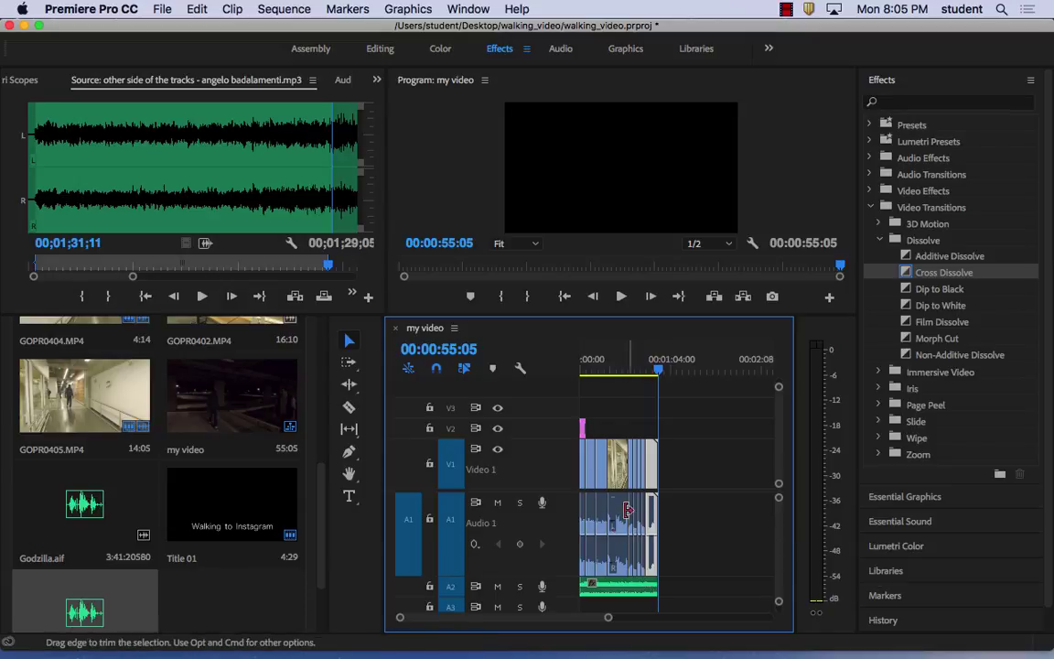
# - Mute Audio 1 so the Badalamenti music is the soundtrack, and return to the sequence start
pyautogui.click(498, 503)
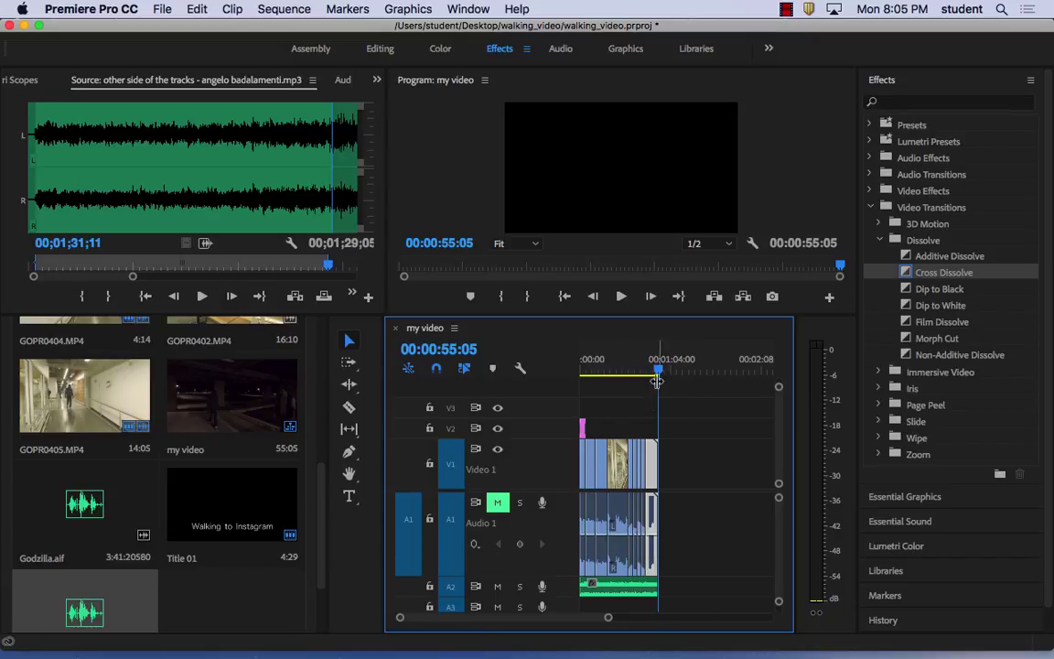
pyautogui.moveTo(657, 370); pyautogui.dragTo(584, 370)
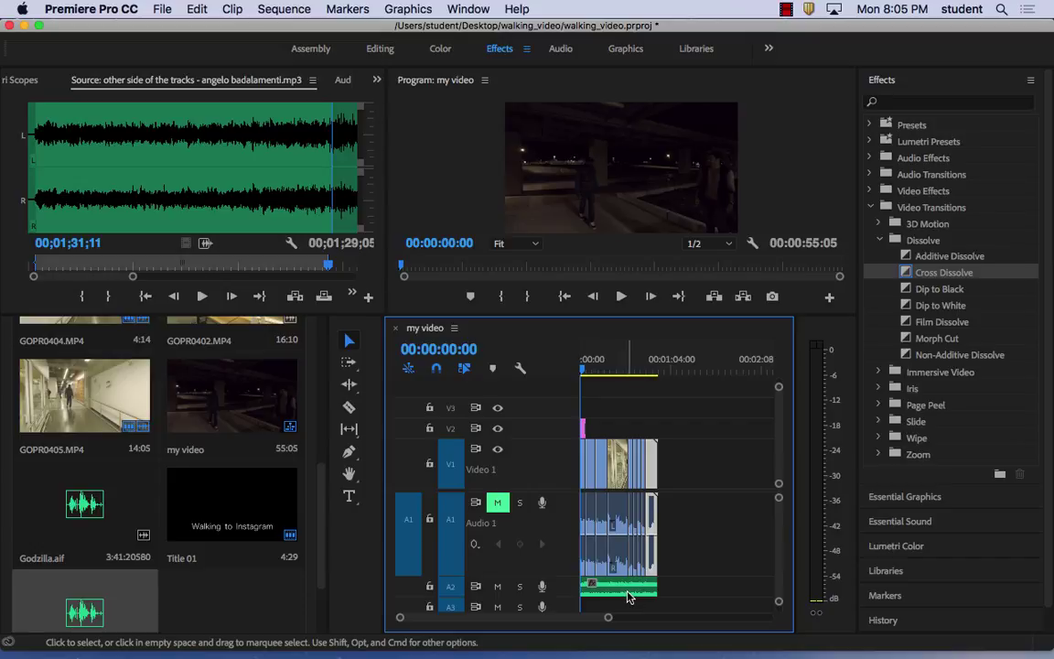
# - Enlarge the Program monitor and play the sequence through to 00:00:55:05 with the volume raised
pyautogui.moveTo(594, 315); pyautogui.dragTo(617, 485)
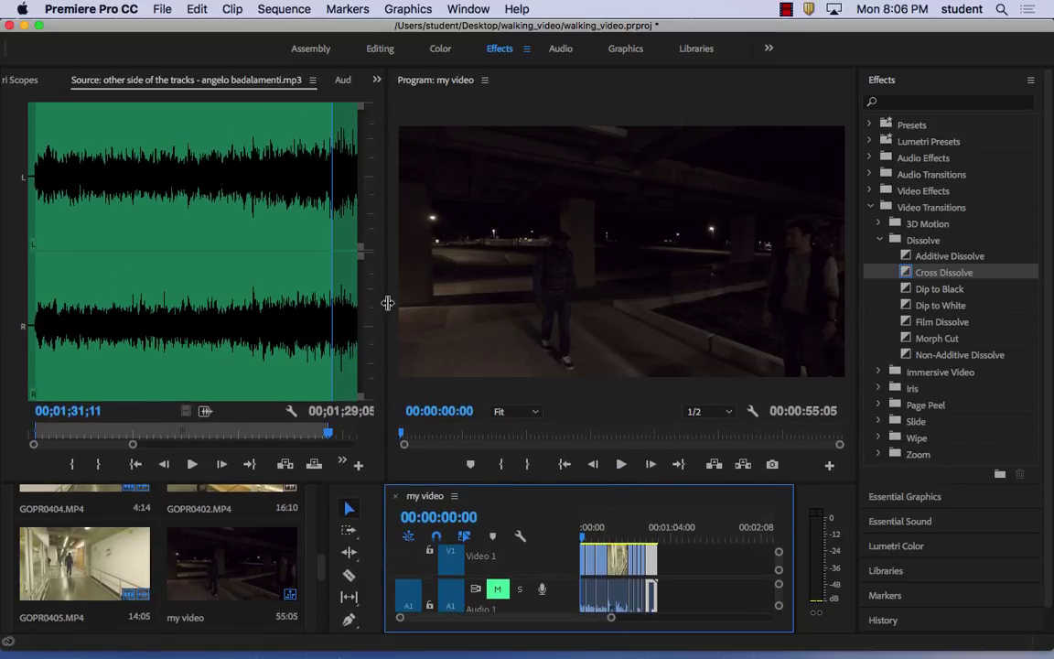
pyautogui.moveTo(389, 301); pyautogui.dragTo(188, 295)
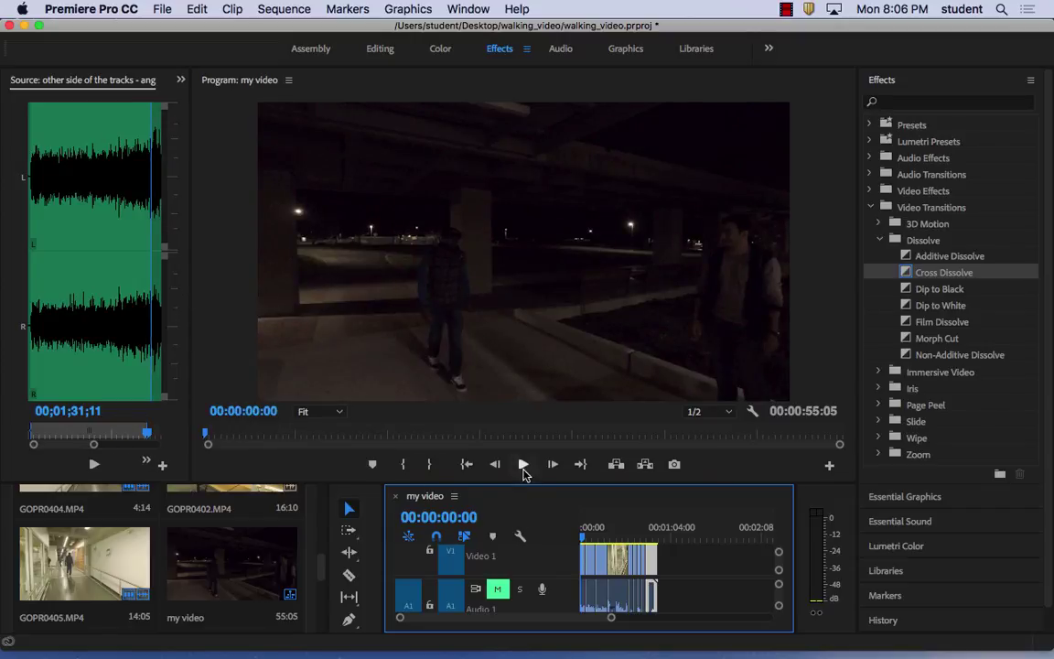
pyautogui.click(524, 465)
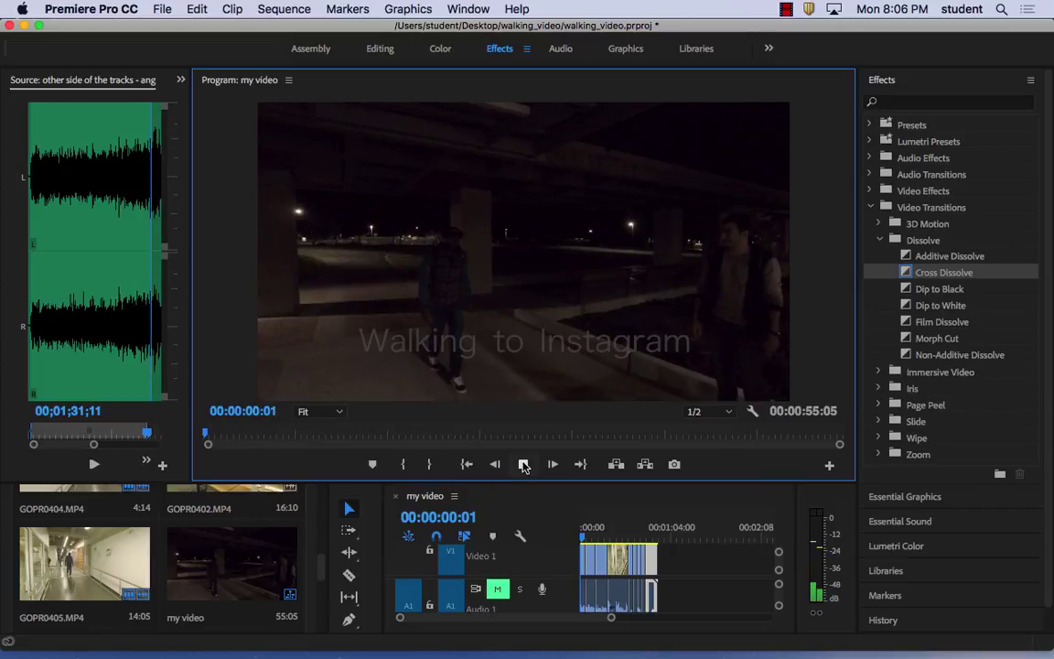
pyautogui.press('XF86AudioRaiseVolume')
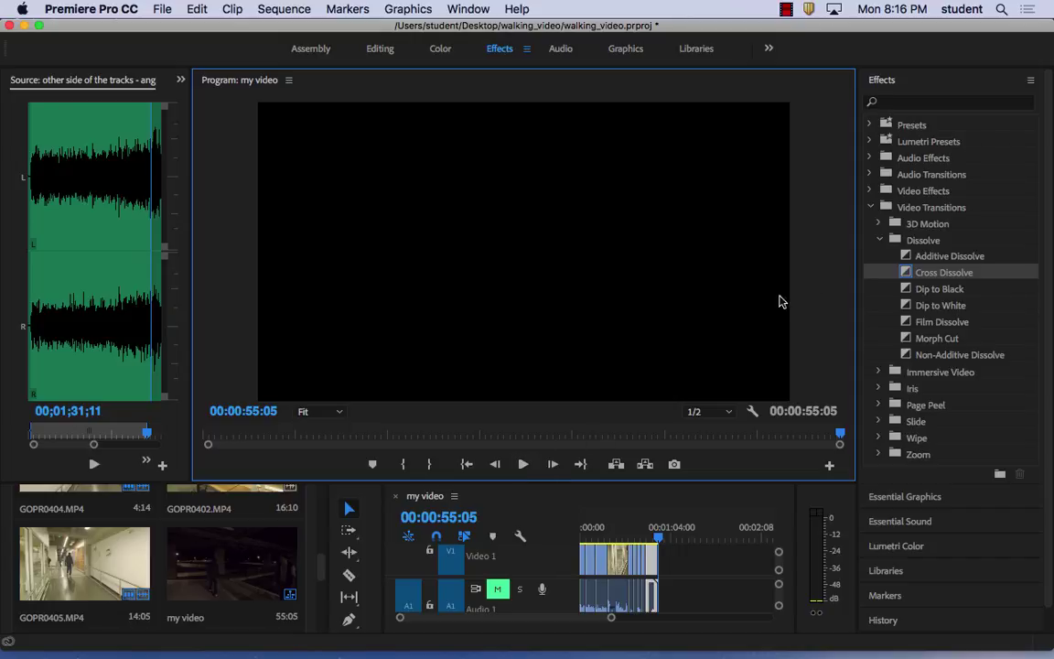
# - Restore the source monitor, bin and timeline panels to their earlier sizes
pyautogui.click(785, 9)
pyautogui.click(828, 44)
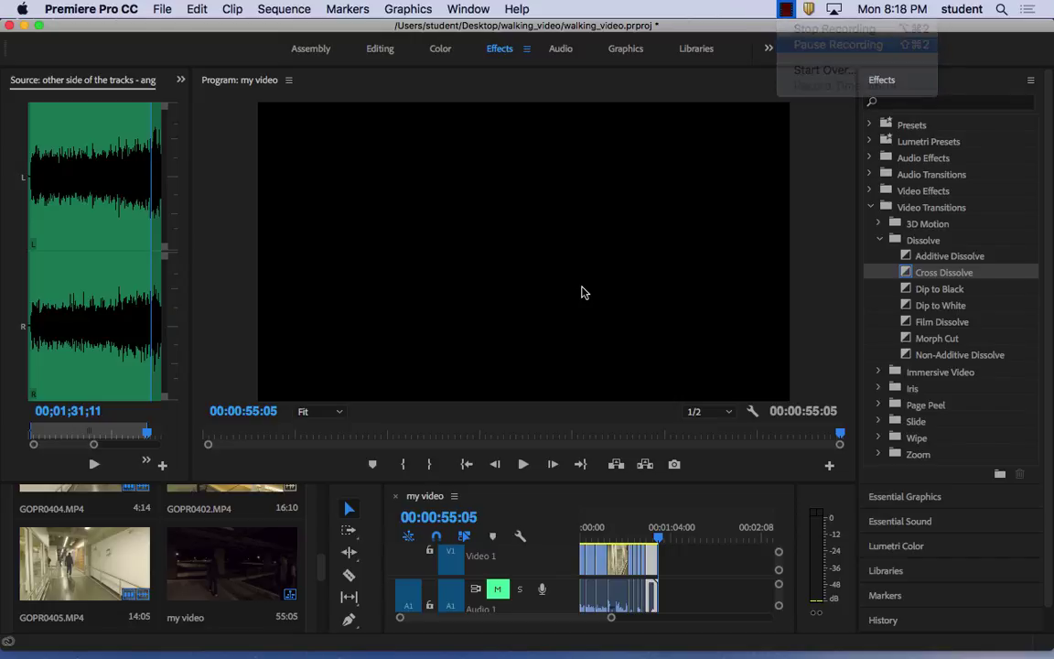
pyautogui.click(199, 69)
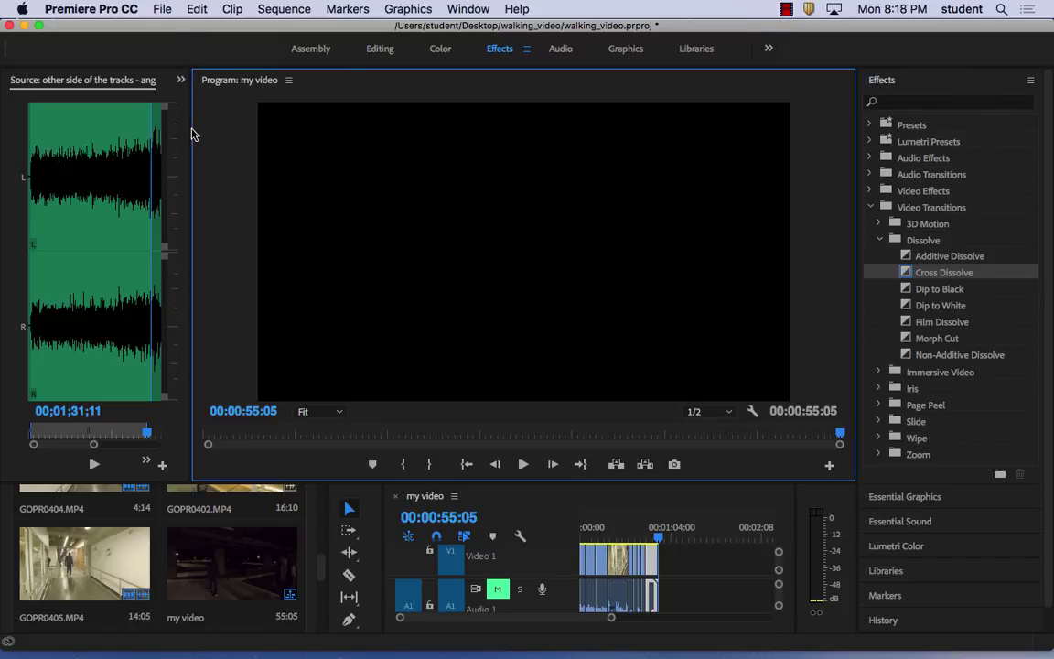
pyautogui.moveTo(189, 129); pyautogui.dragTo(407, 183)
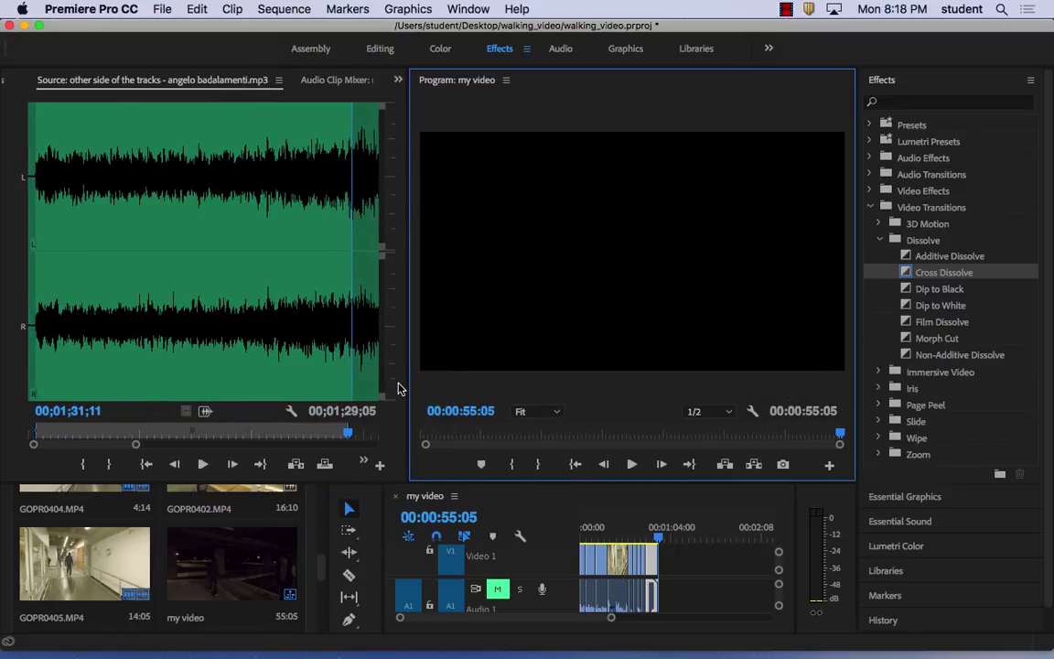
pyautogui.moveTo(394, 394); pyautogui.dragTo(394, 372)
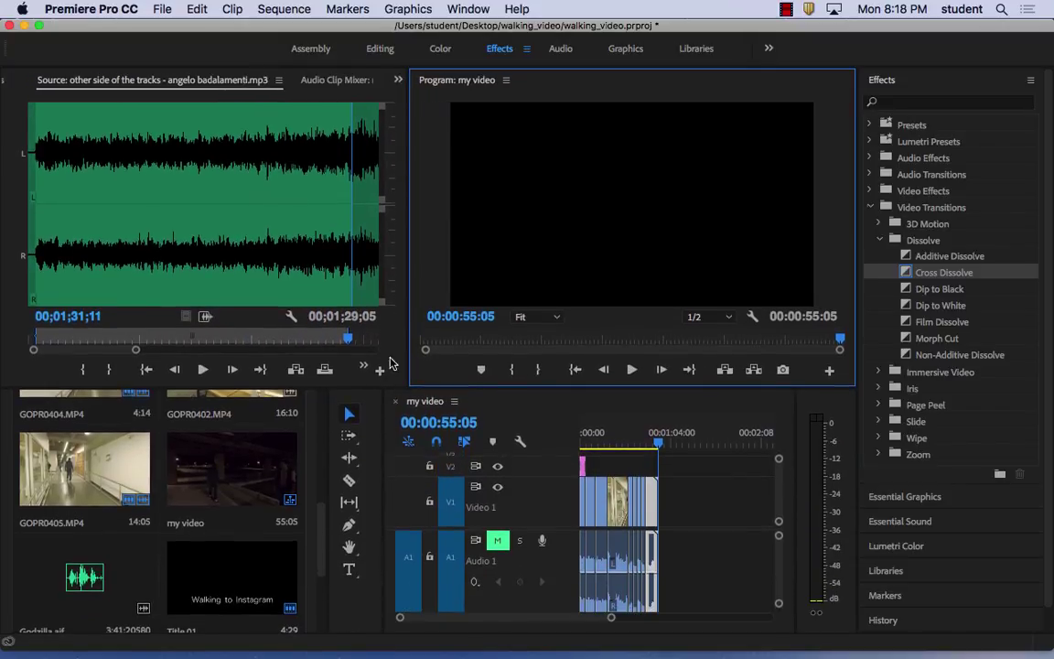
# - Save the project and make the Timeline panel active
pyautogui.click(161, 9)
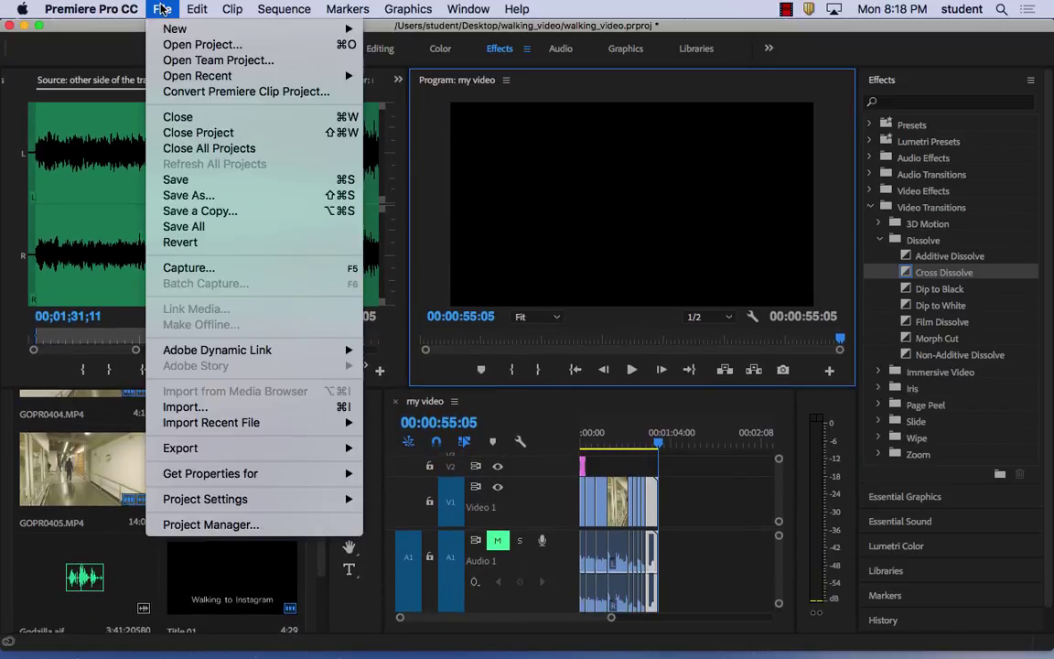
pyautogui.click(192, 186)
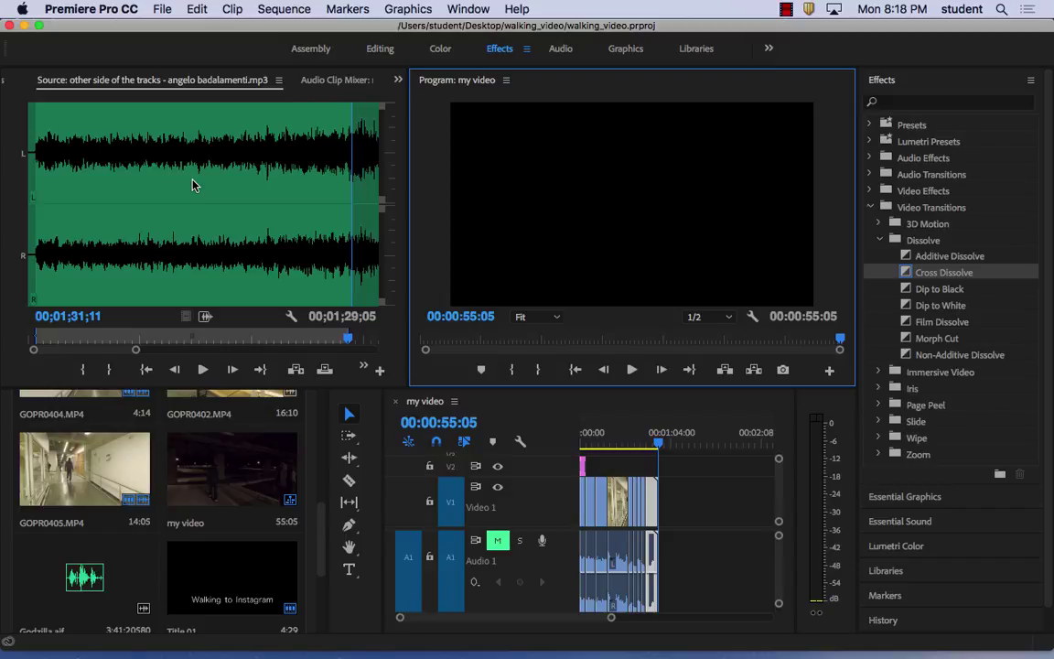
pyautogui.moveTo(192, 186); pyautogui.dragTo(357, 494)
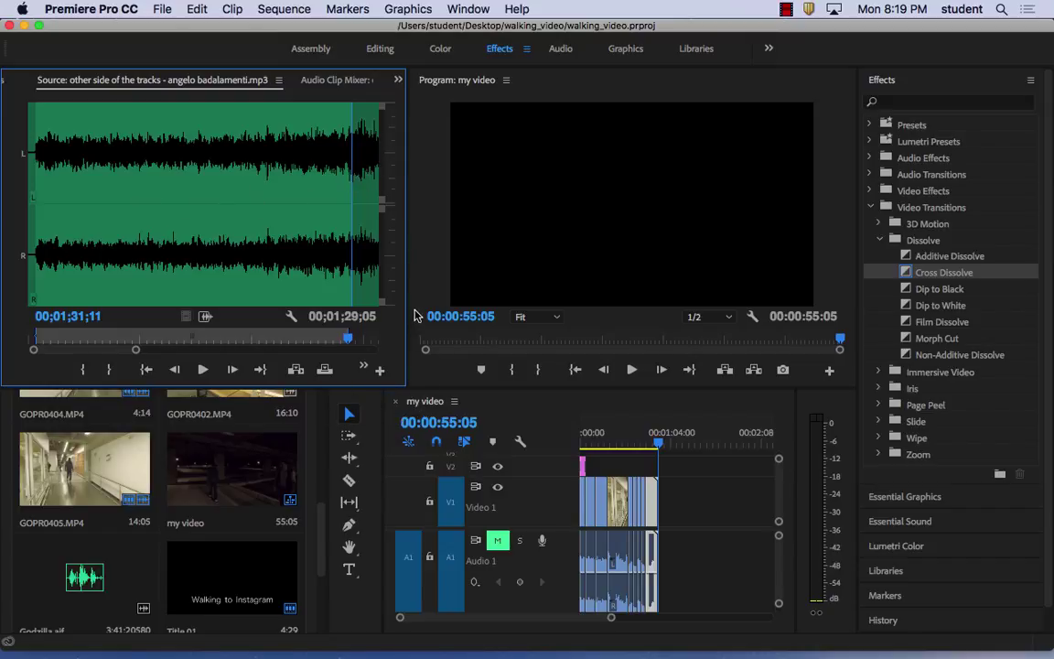
pyautogui.click(515, 404)
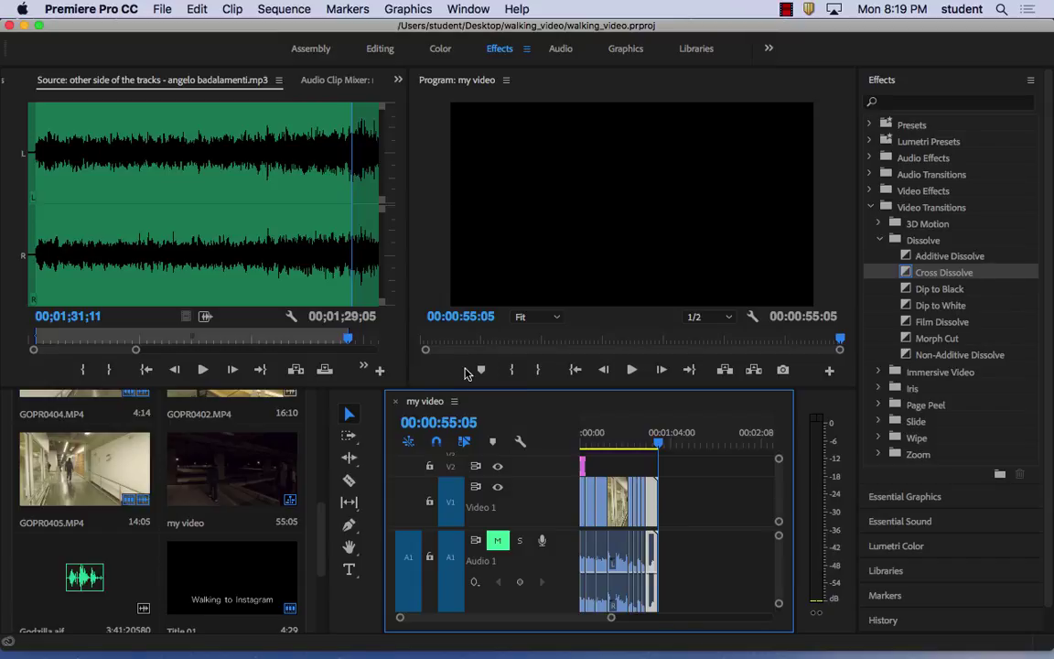
# - Open Export Settings for the my video sequence, showing QuickTime and NTSC DV Widescreen
pyautogui.click(161, 8)
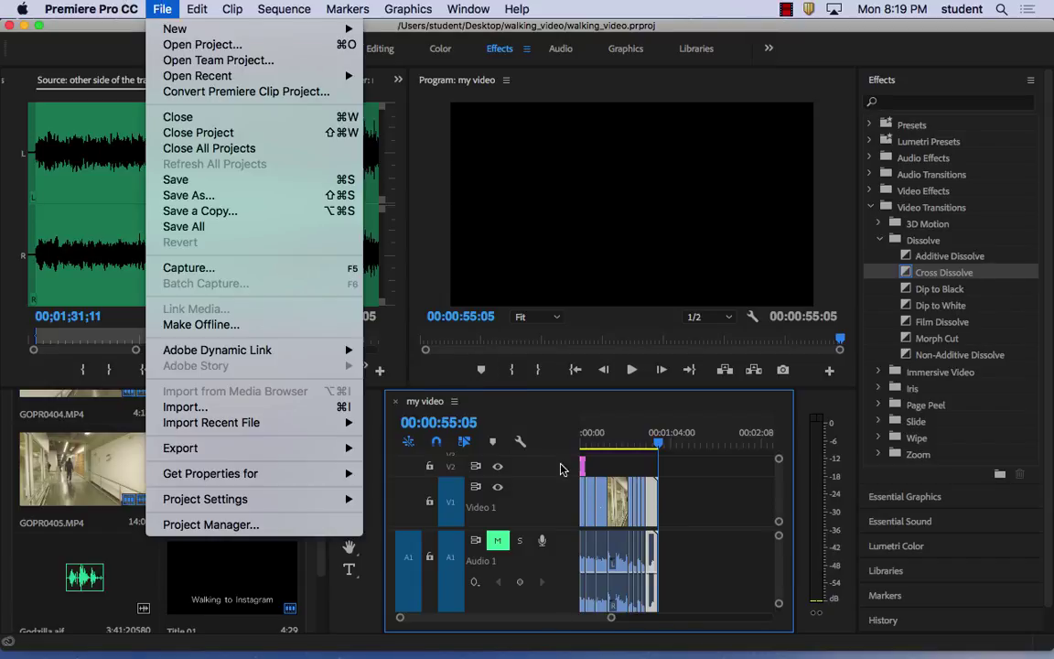
pyautogui.moveTo(169, 352)
pyautogui.moveTo(212, 448)
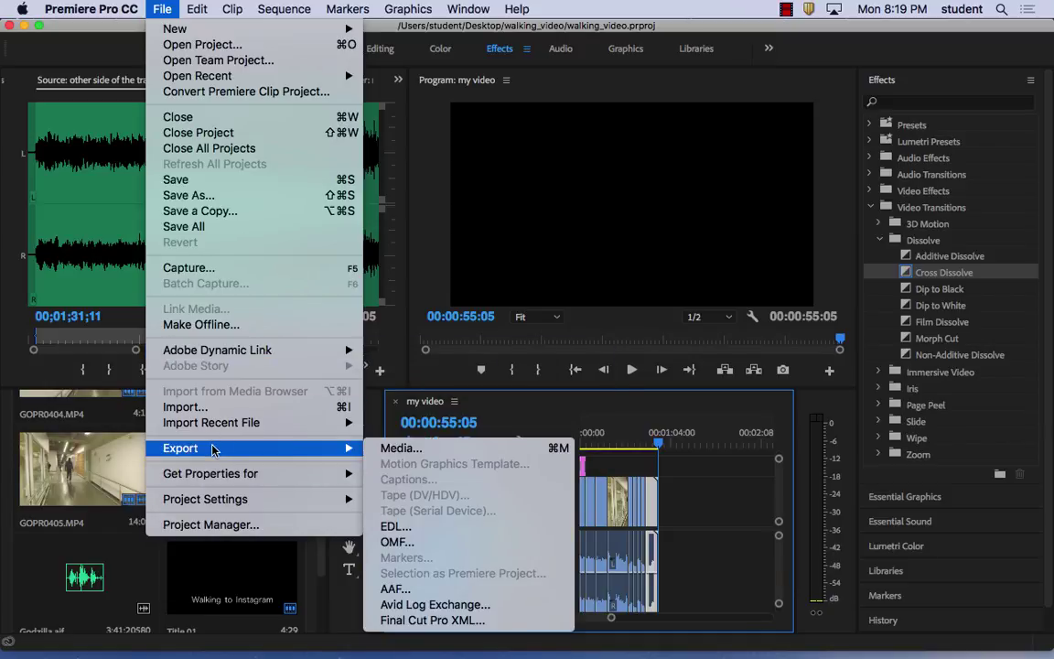
pyautogui.click(421, 449)
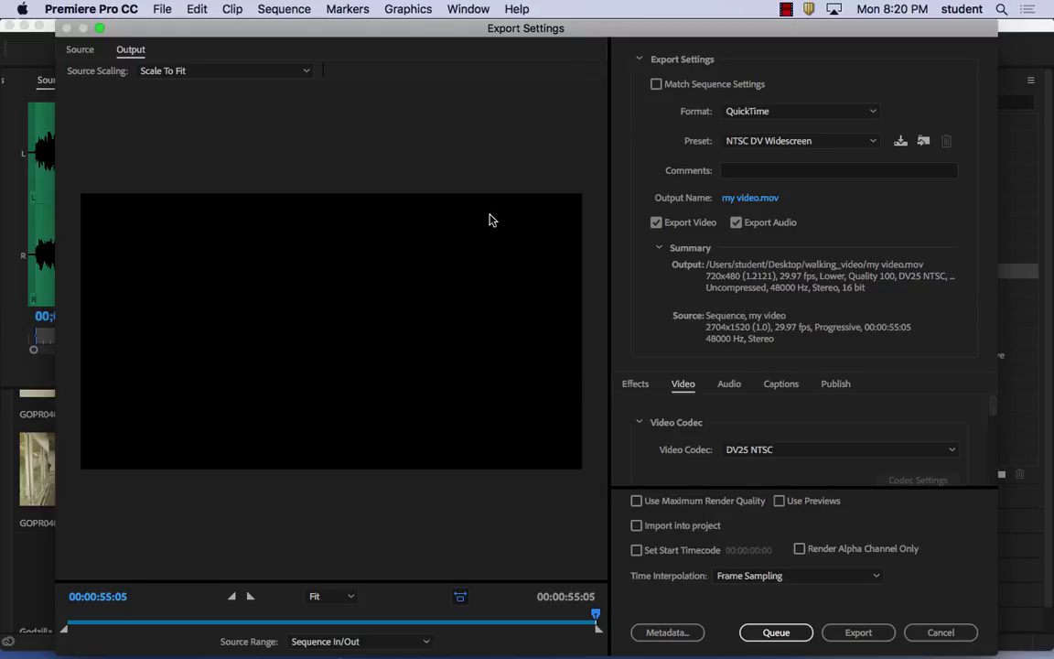
# - Choose H.264 format with the YouTube 2160p 4K preset, then bring up the my video.mp4 Save As dialog
pyautogui.click(785, 112)
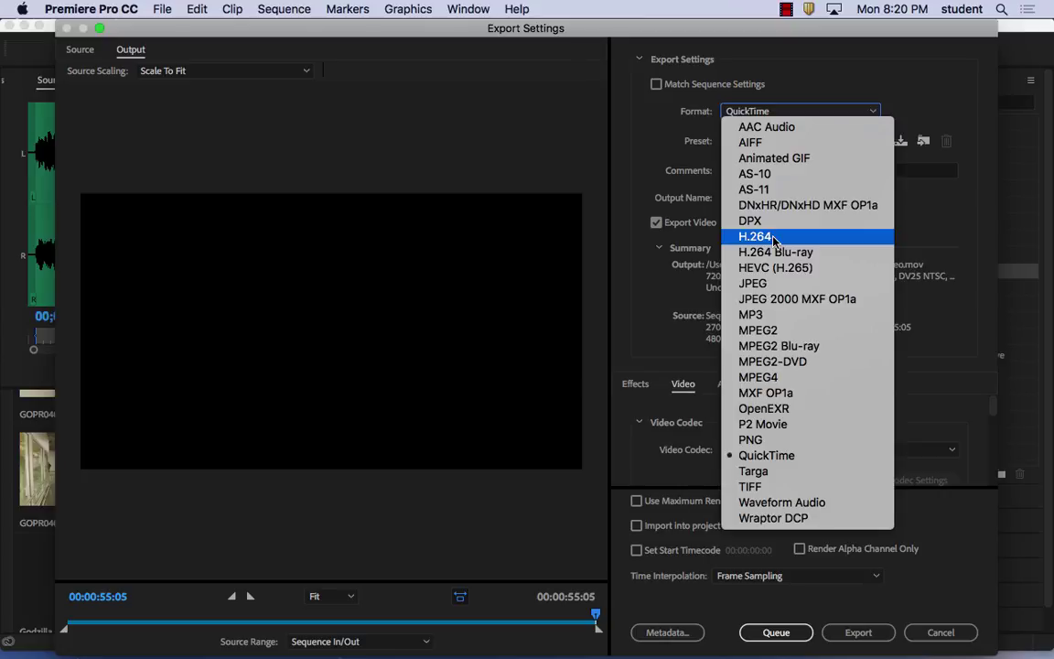
pyautogui.click(773, 237)
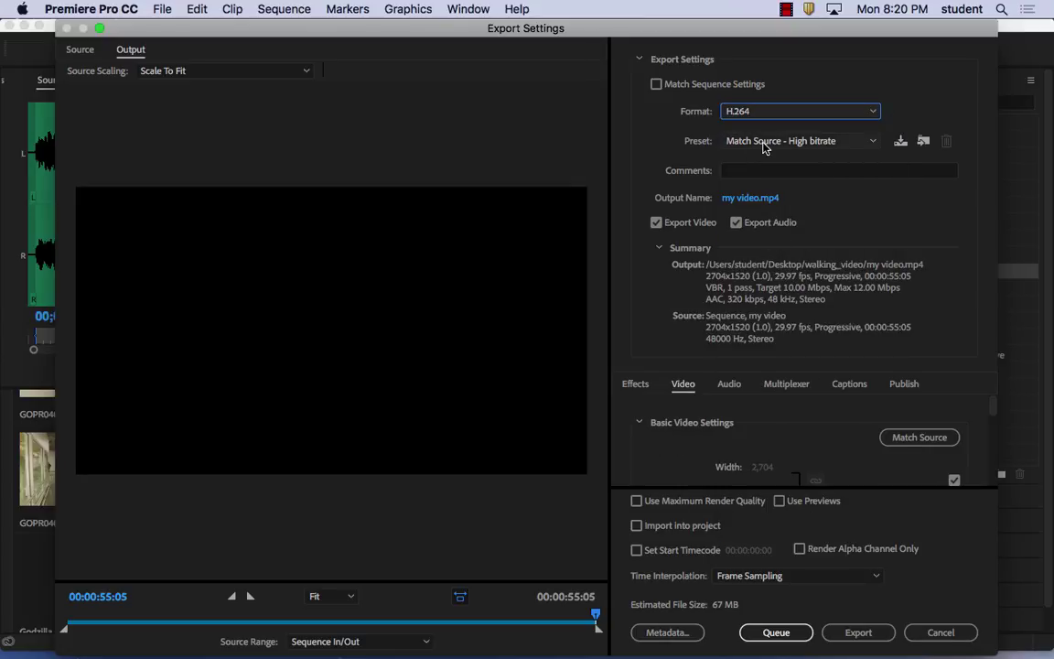
pyautogui.click(768, 144)
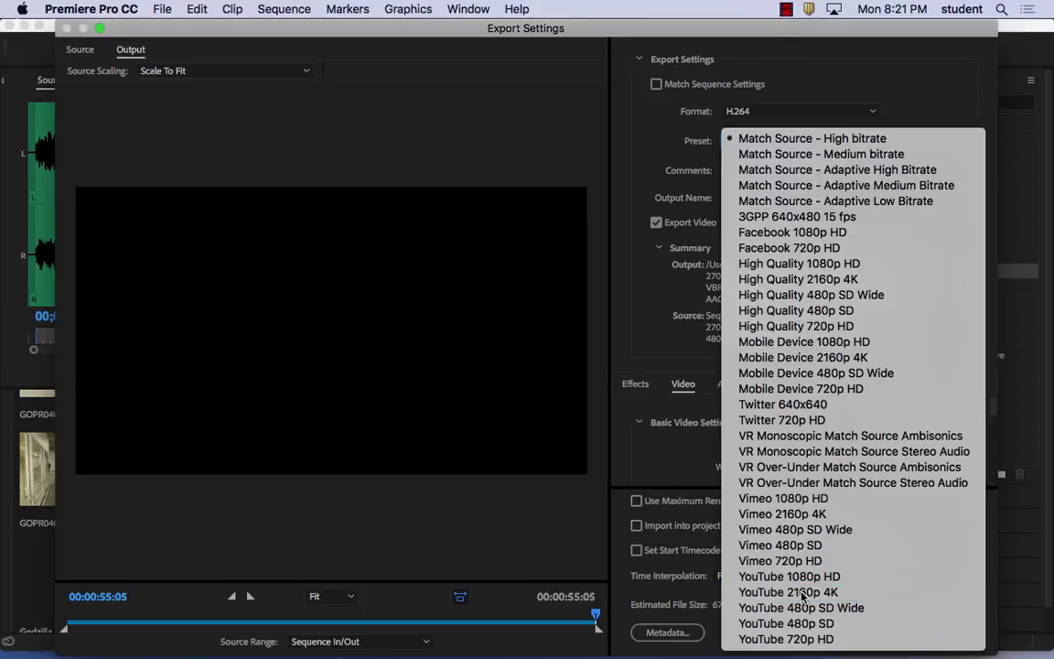
pyautogui.click(803, 596)
pyautogui.click(821, 143)
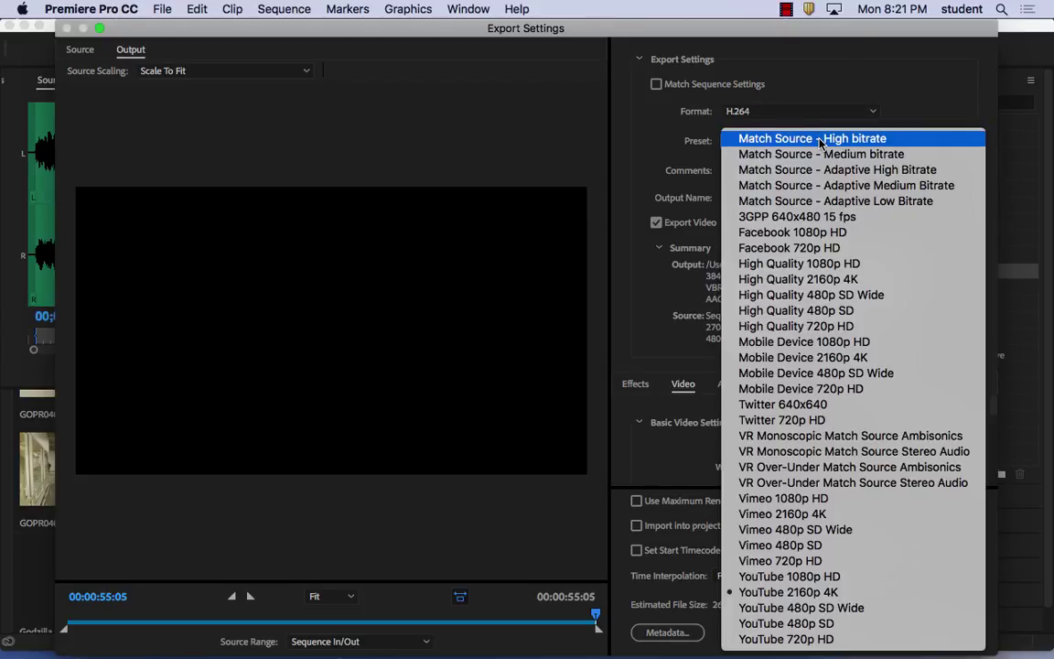
pyautogui.click(821, 592)
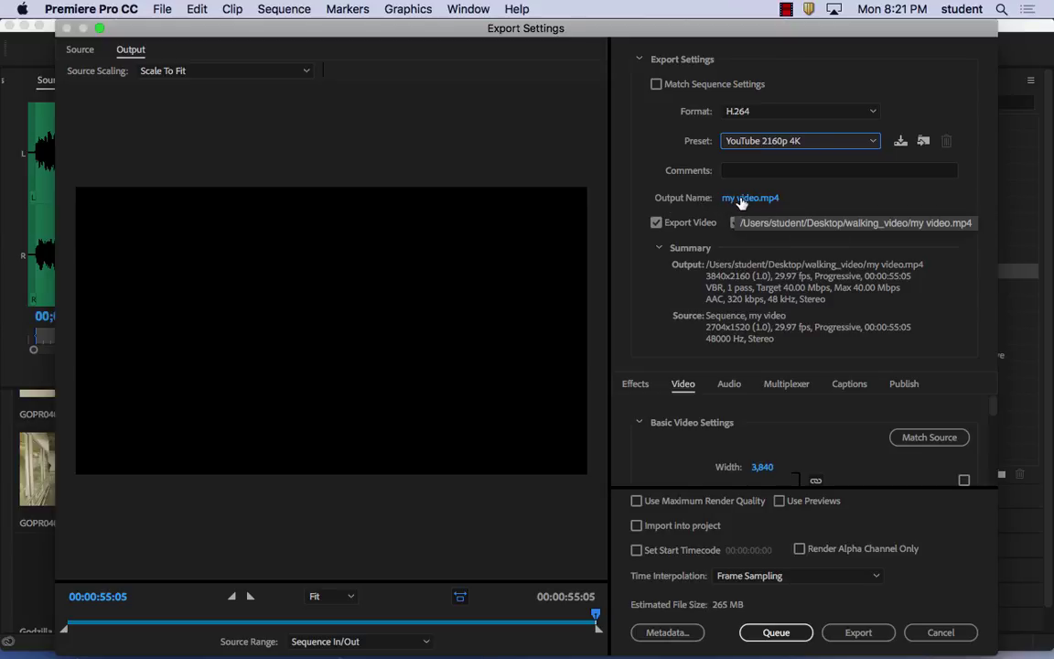
pyautogui.click(741, 200)
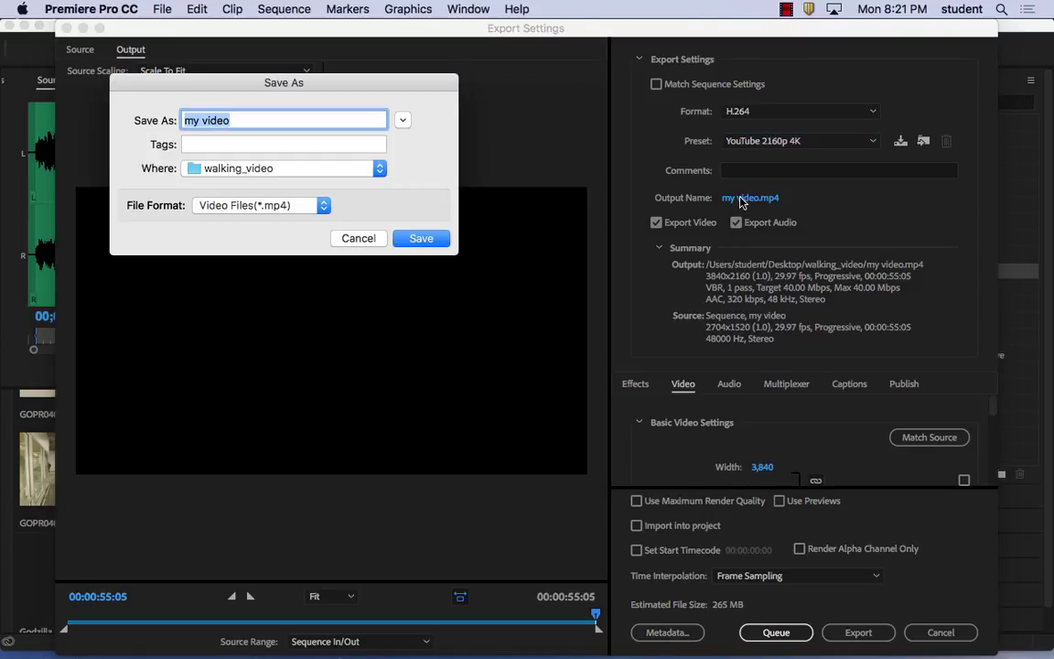
# - Save the export output as final_walking.mp4 in the walking_video folder
pyautogui.write('final')
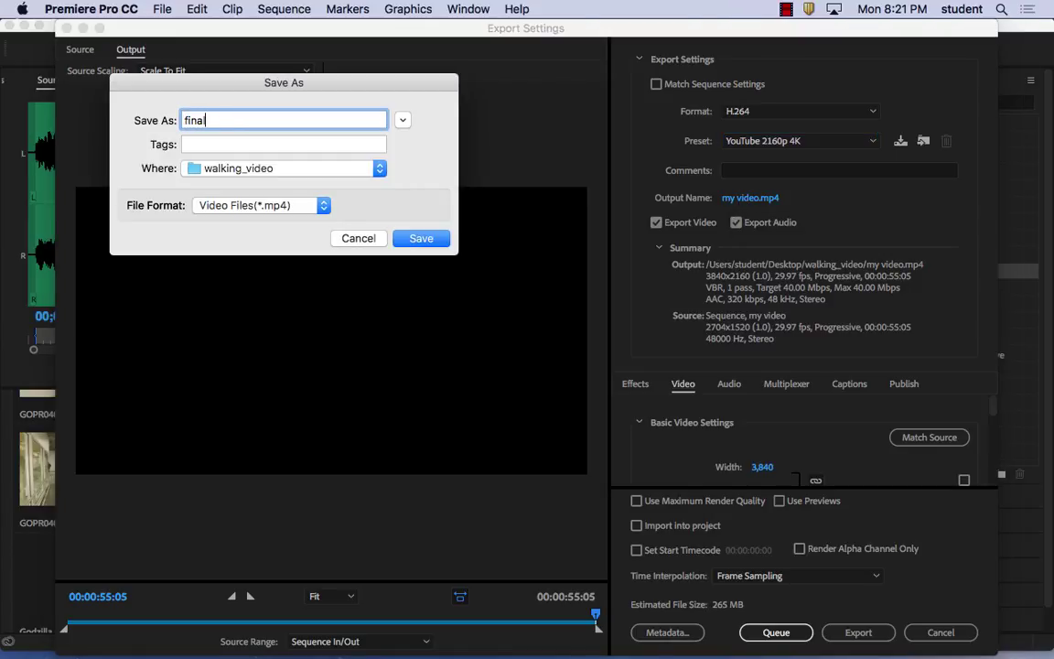
pyautogui.write('_walking')
pyautogui.click(413, 236)
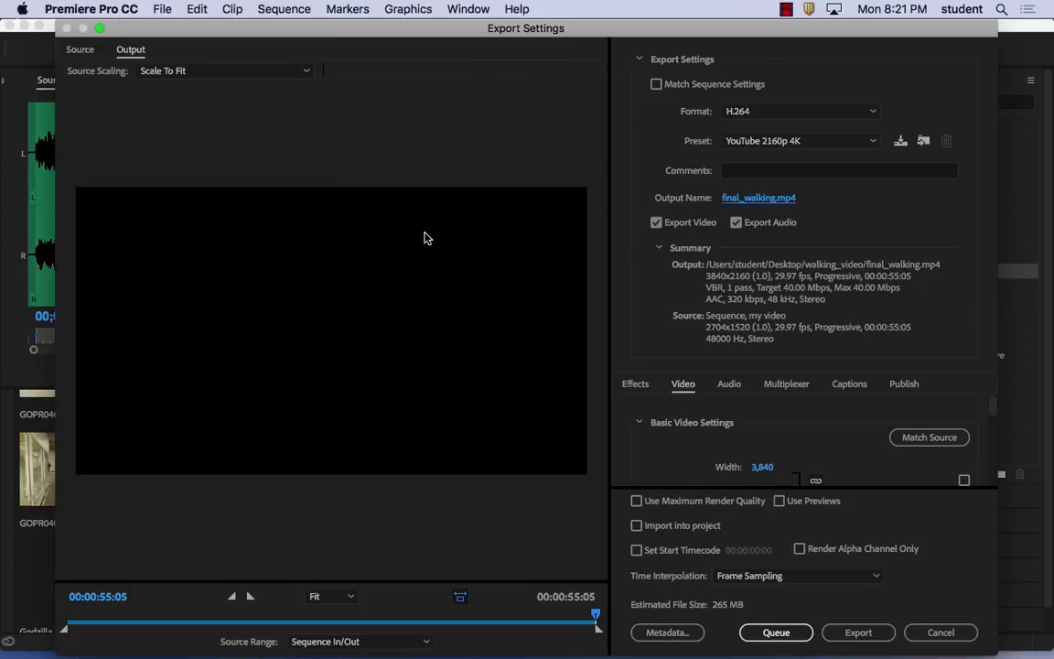
# - Export the sequence to final_walking.mp4 from the Export Settings dialog
pyautogui.click(857, 633)
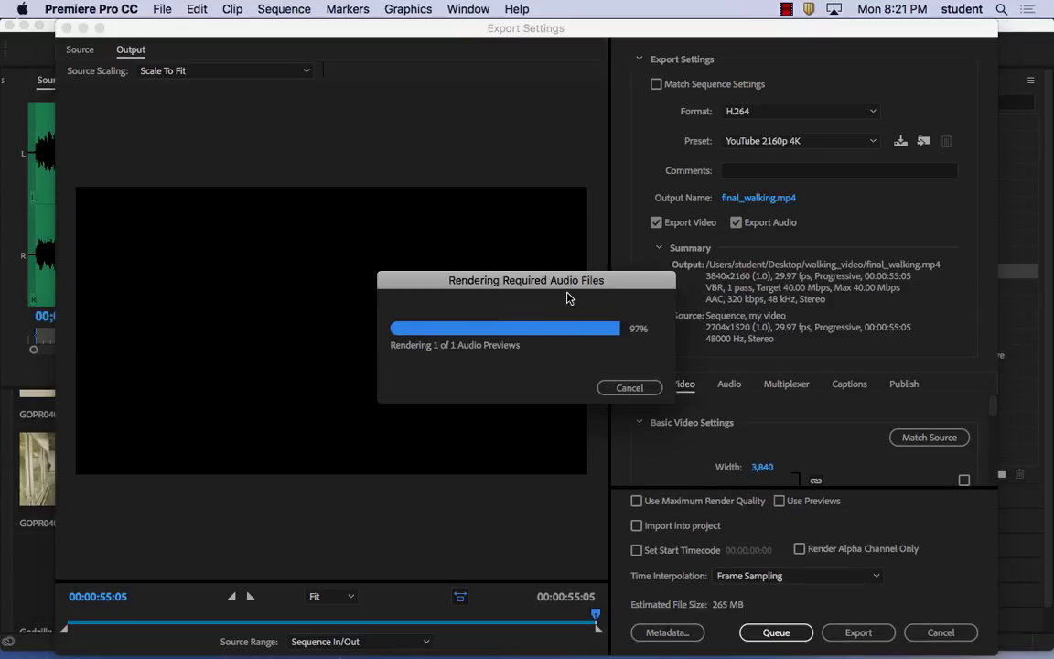